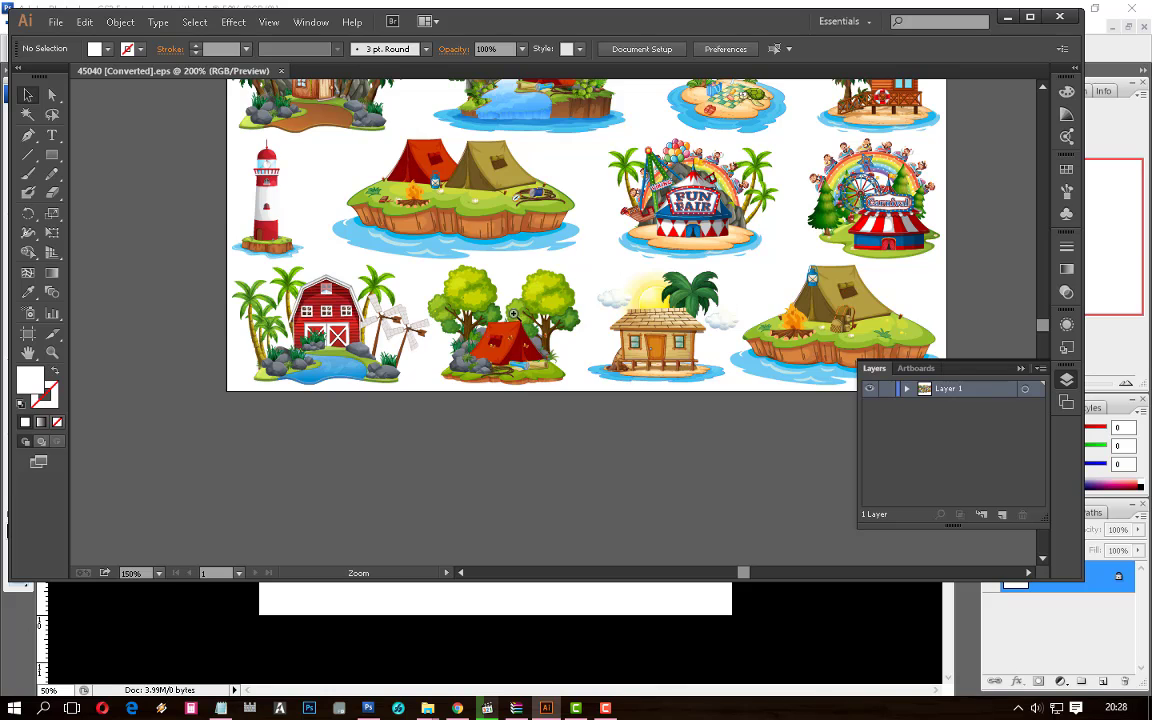
Copy the illustration group with the red tent between two green trees from the vector sheet
click(512, 313)
key(a)
click(509, 321)
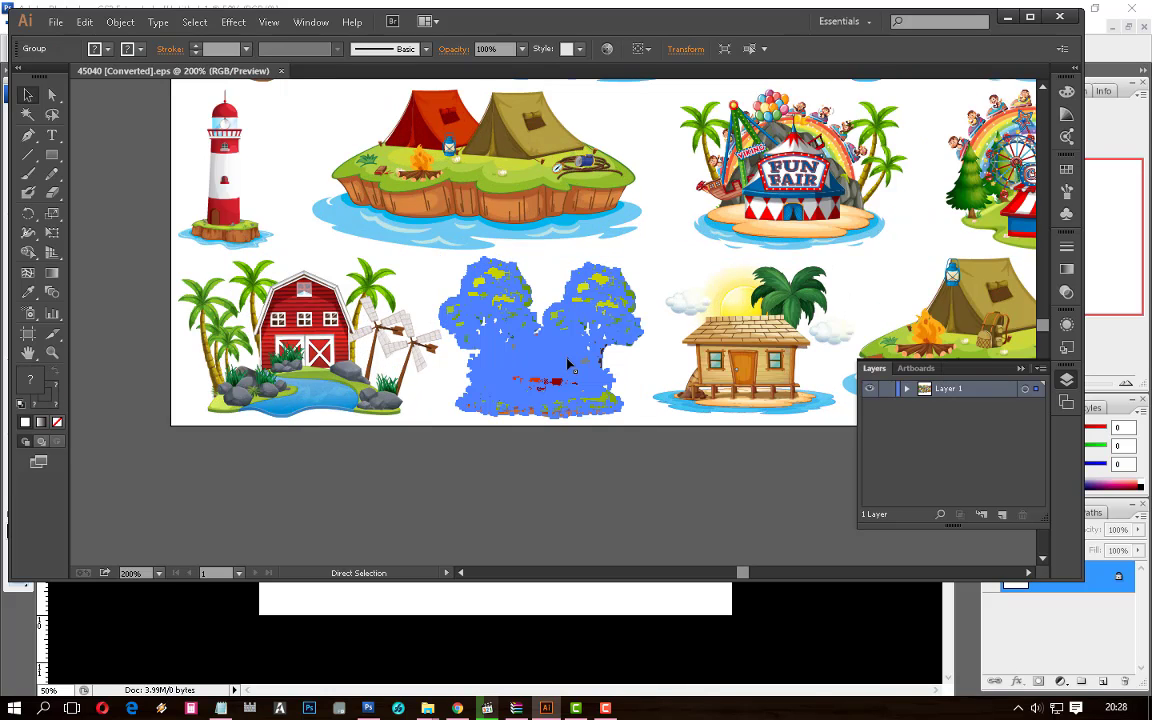
key(v)
click(650, 265)
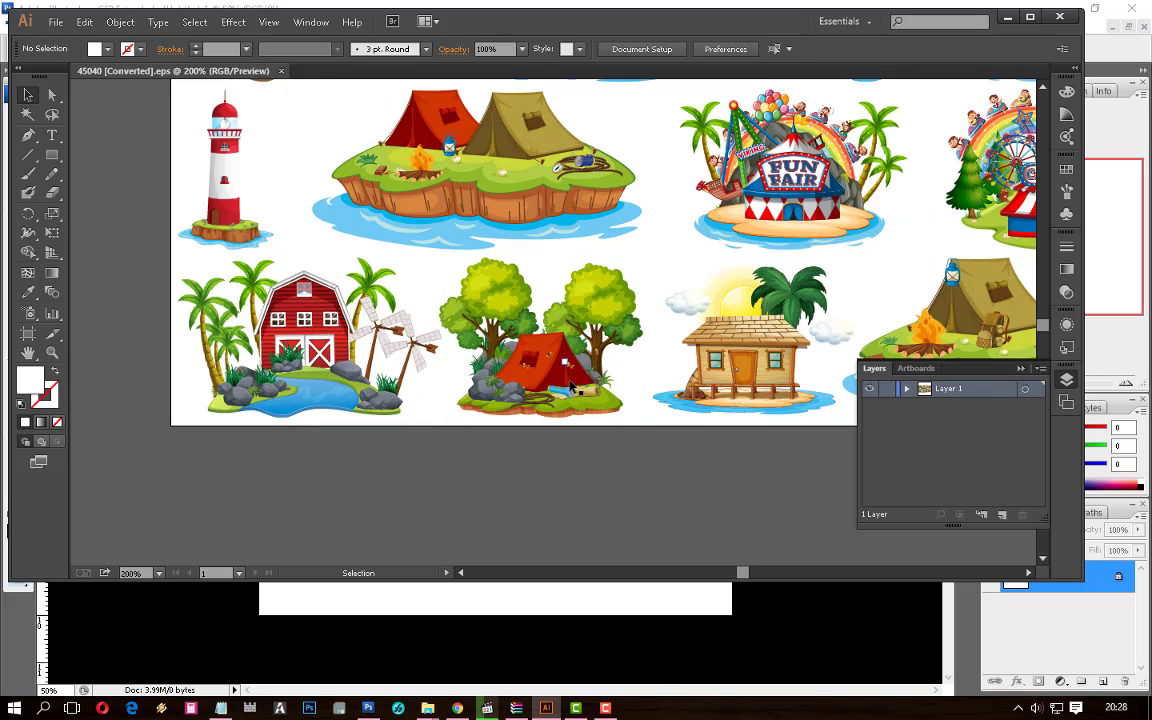
click(551, 341)
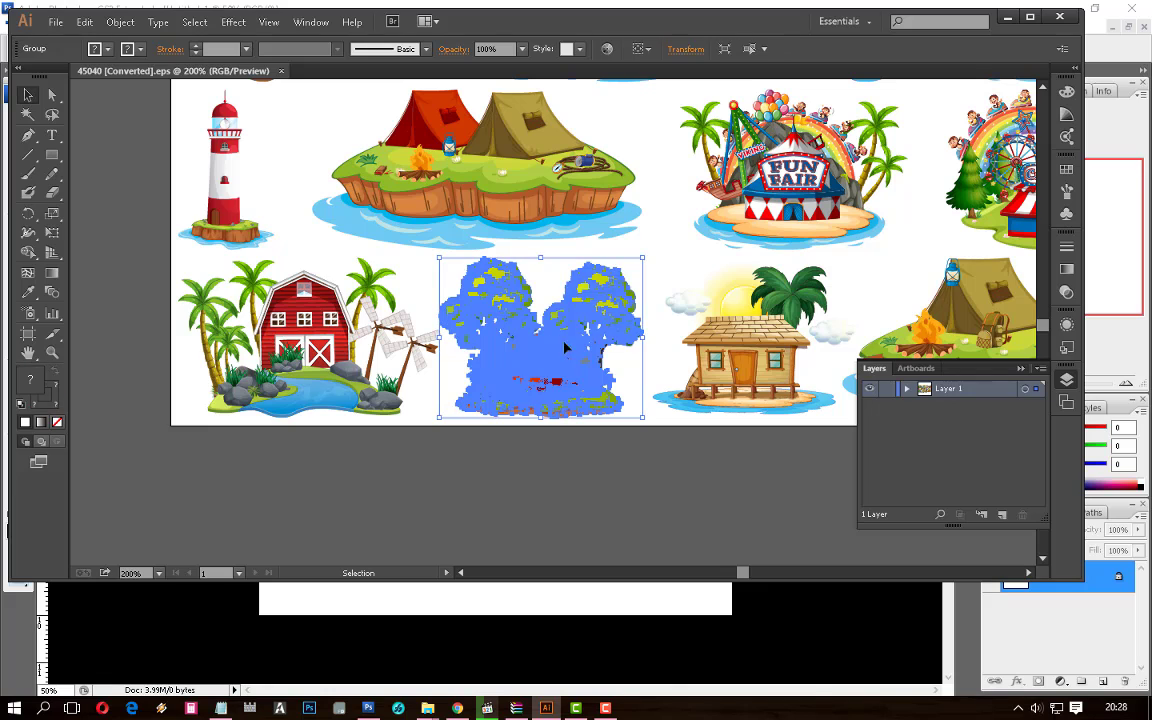
click(84, 21)
click(135, 99)
Switch to Photoshop and paste the copied tent illustration into the blank document as a Smart Object
click(369, 709)
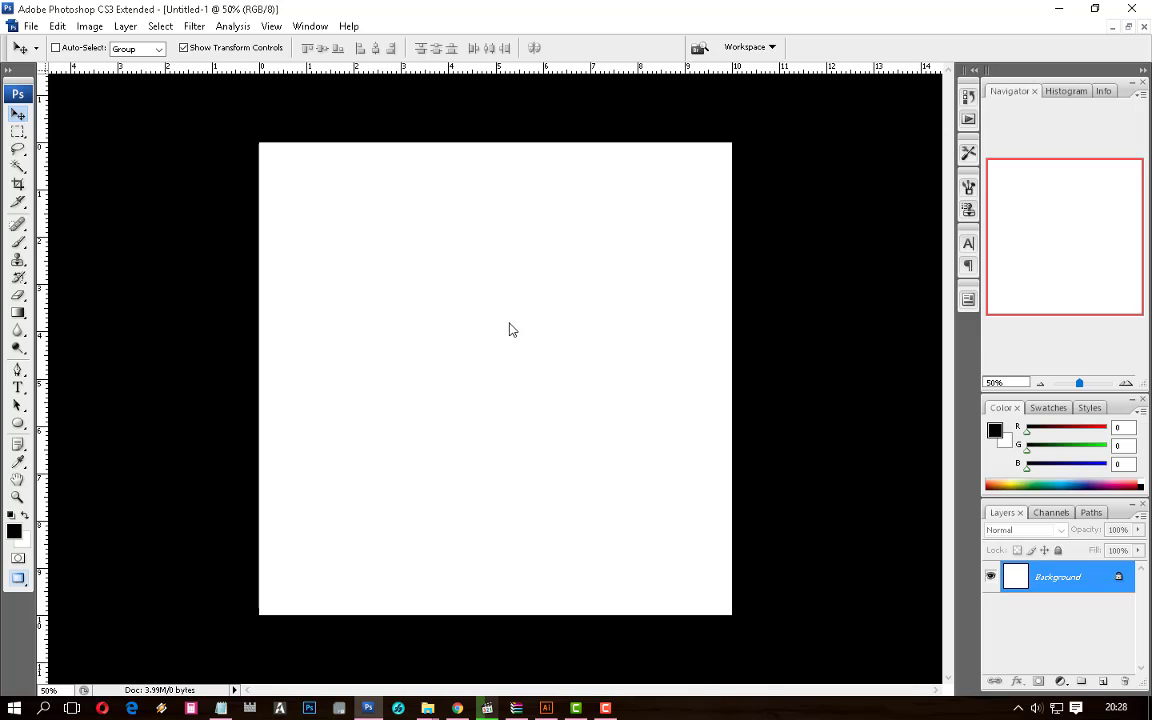
key(ctrl+v)
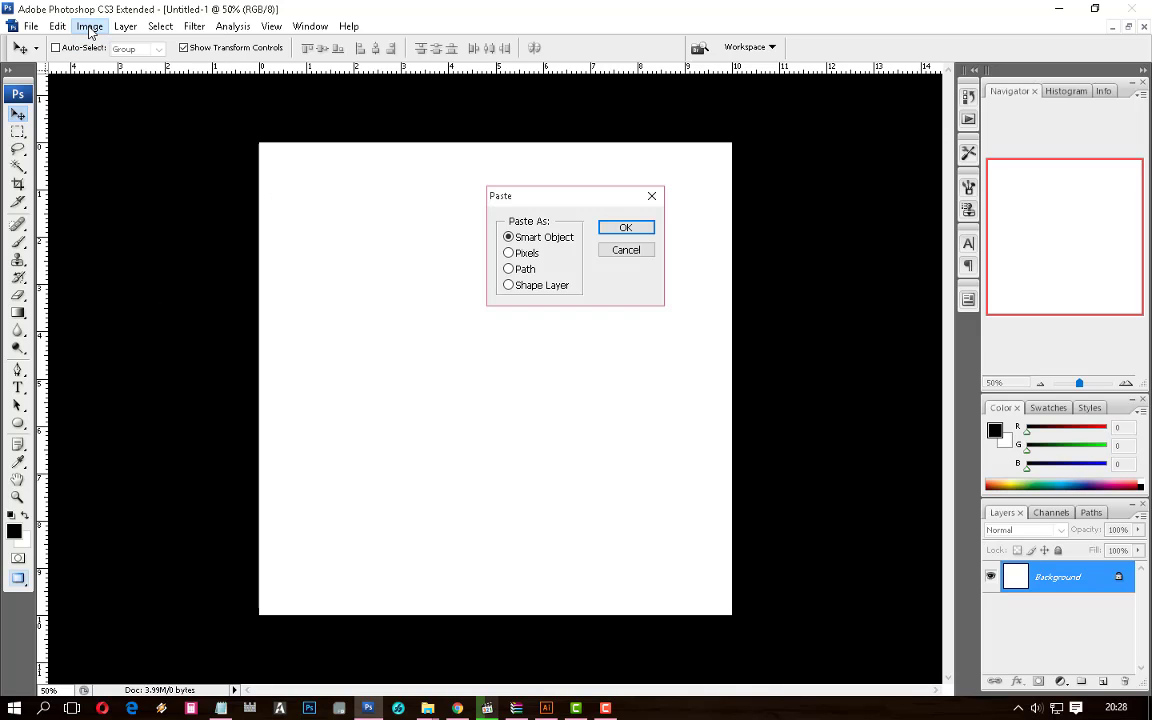
click(652, 254)
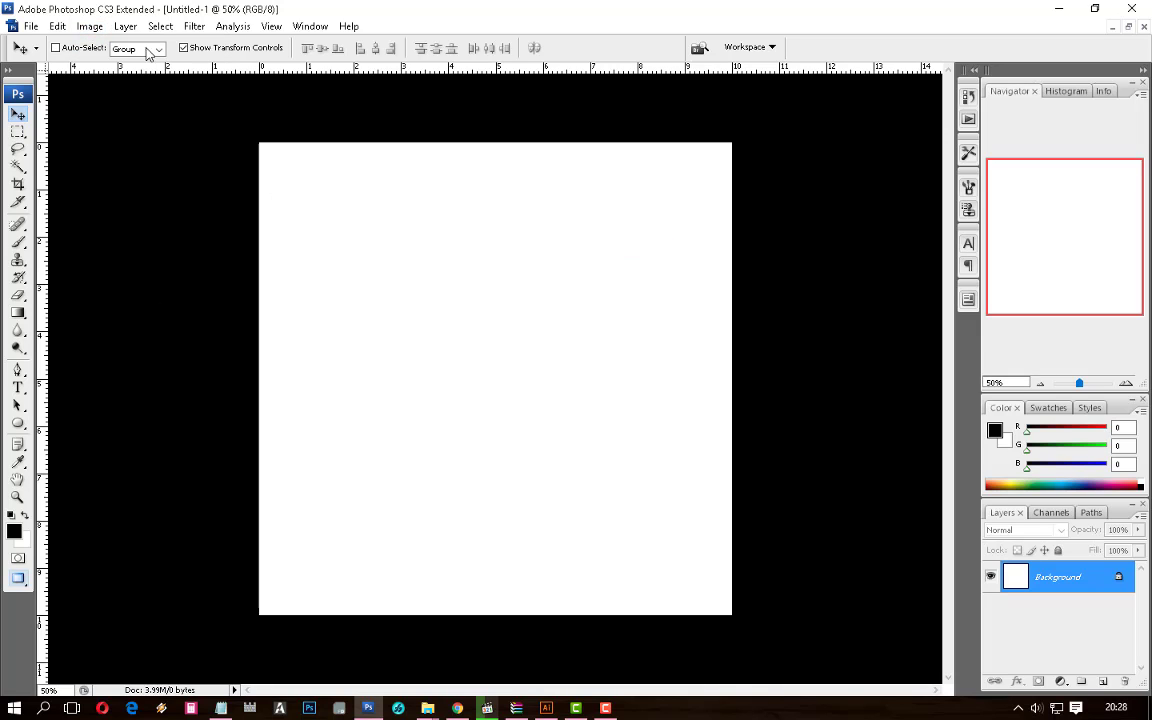
click(89, 26)
mouse_move(57, 26)
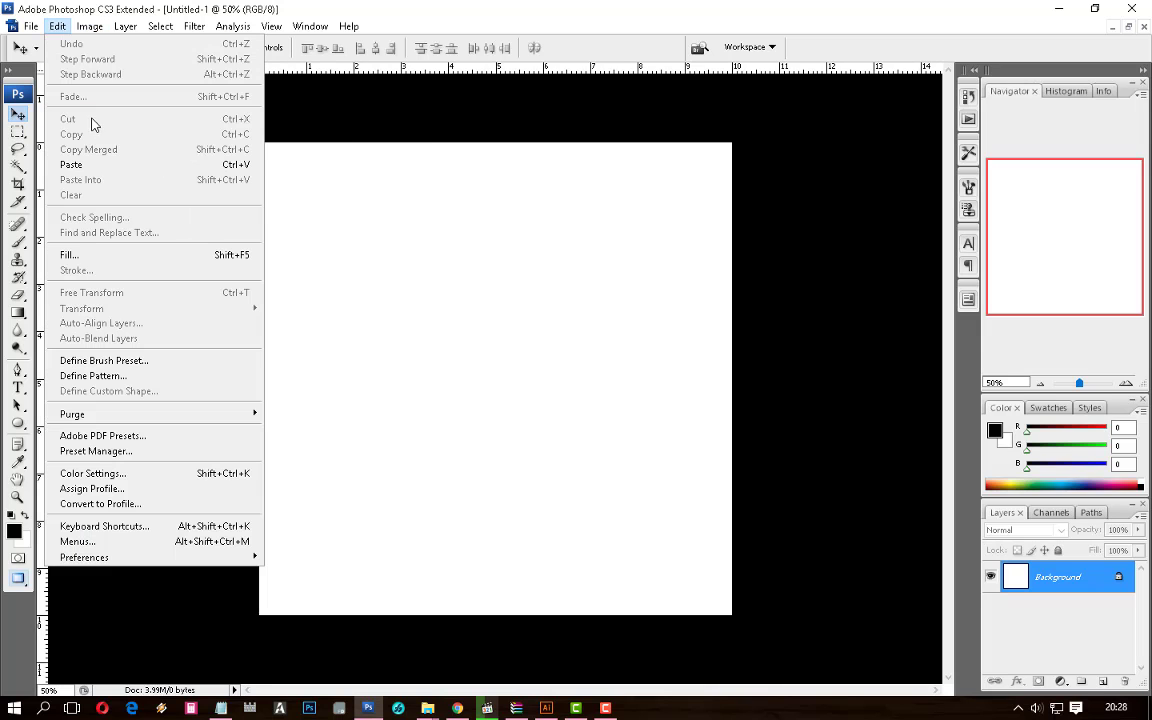
click(99, 172)
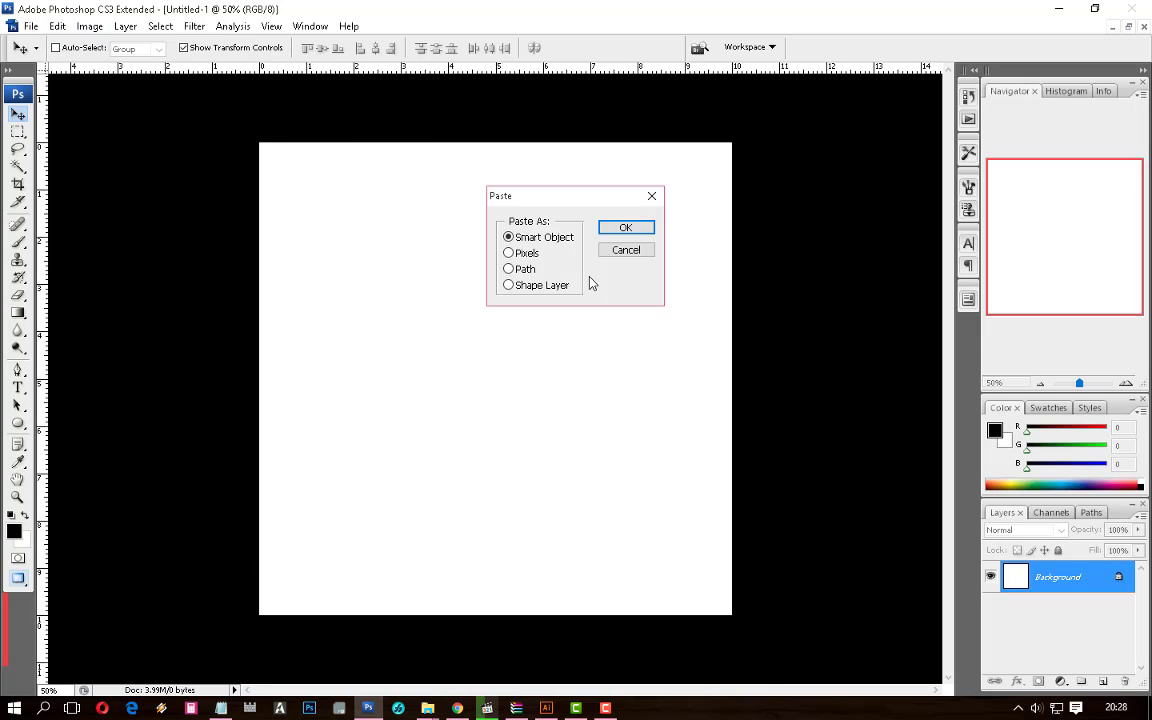
click(652, 236)
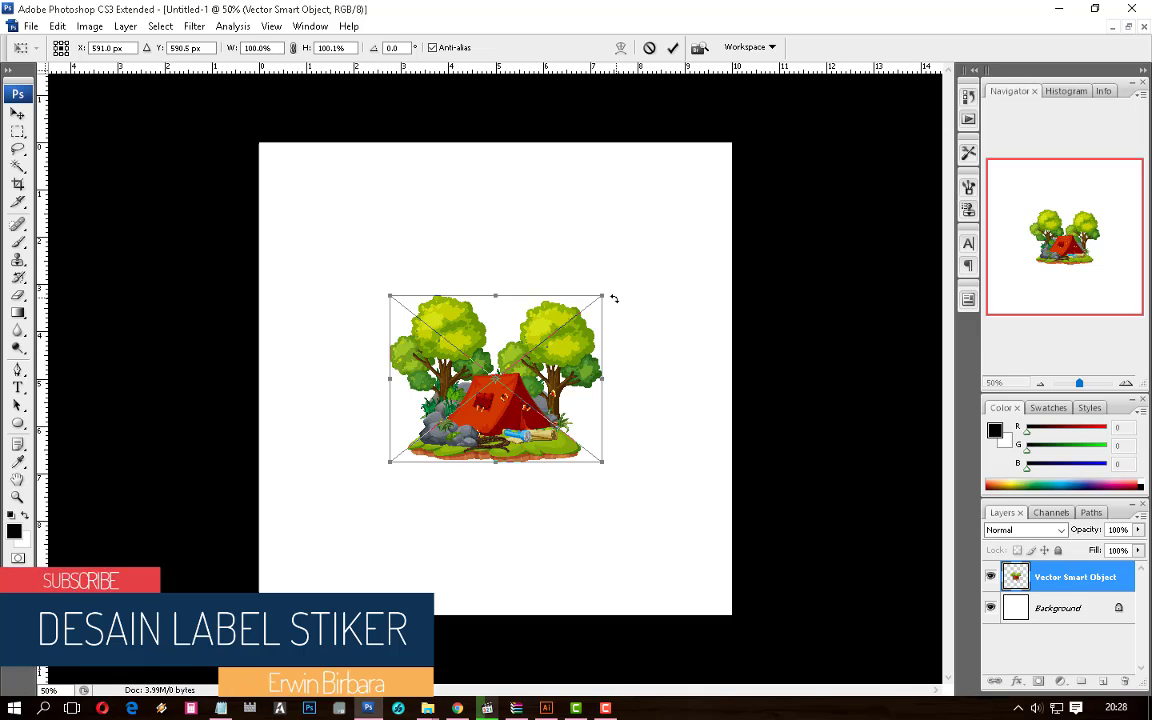
Enlarge the pasted tent illustration to about 124% and place it slightly below the middle of the canvas
drag(609, 286, 628, 267)
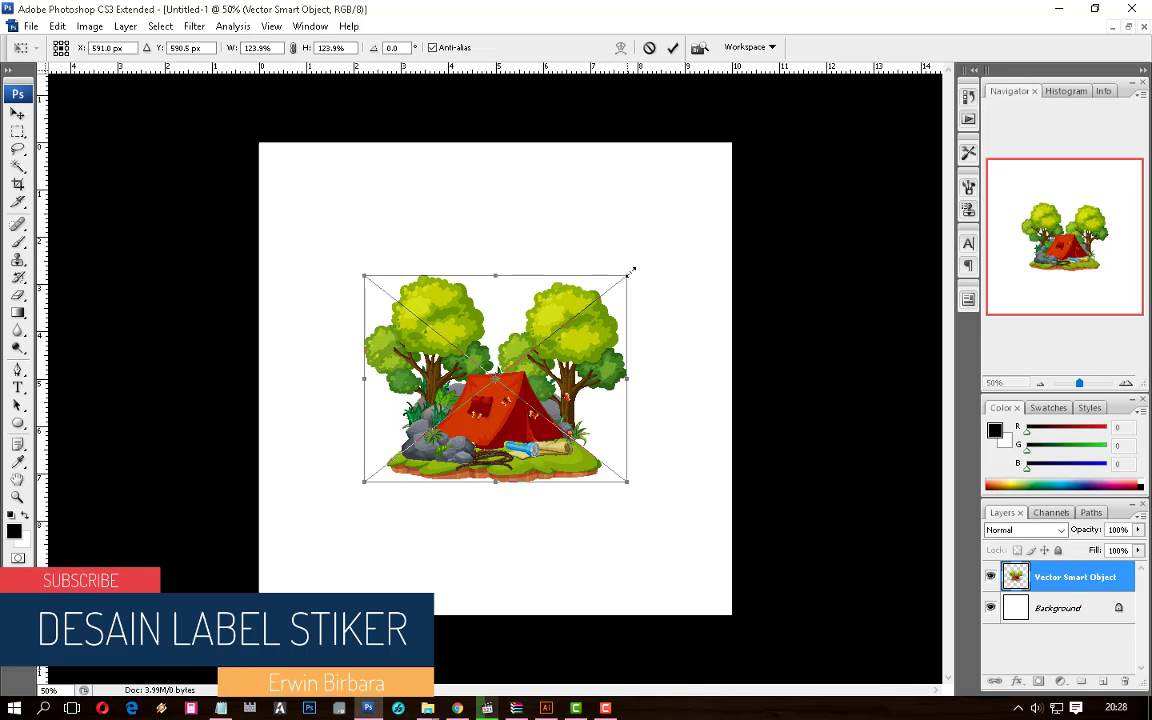
key(Return)
drag(508, 323, 501, 367)
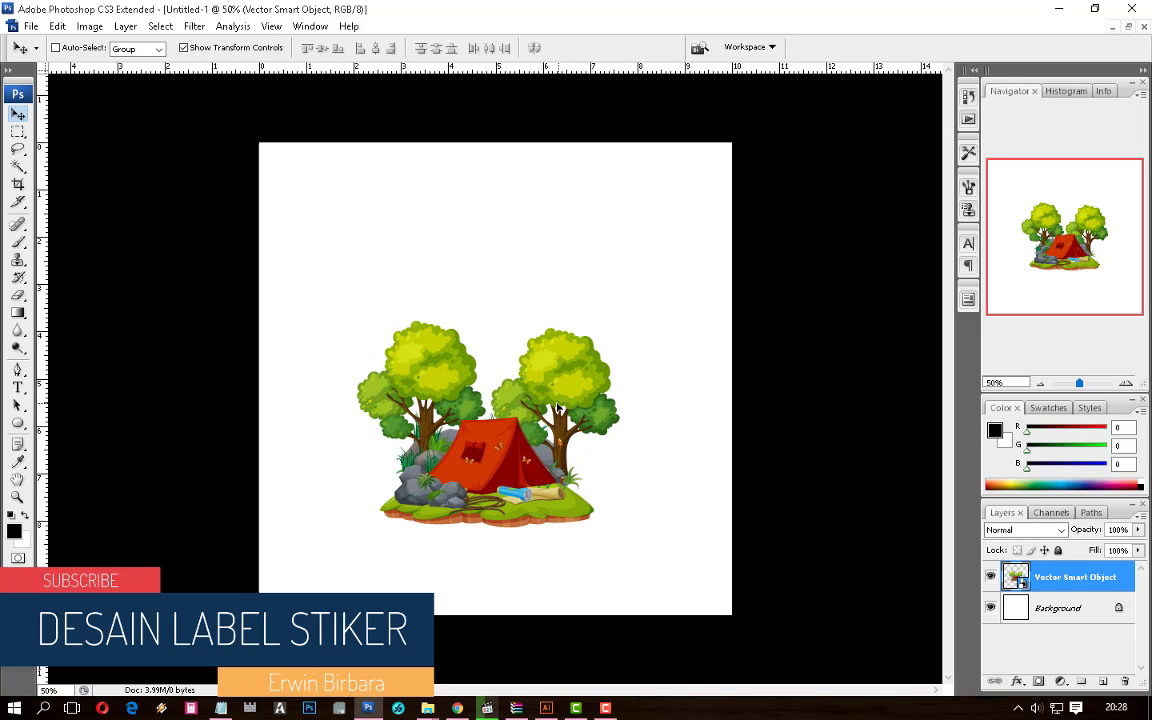
key(ctrl+plus)
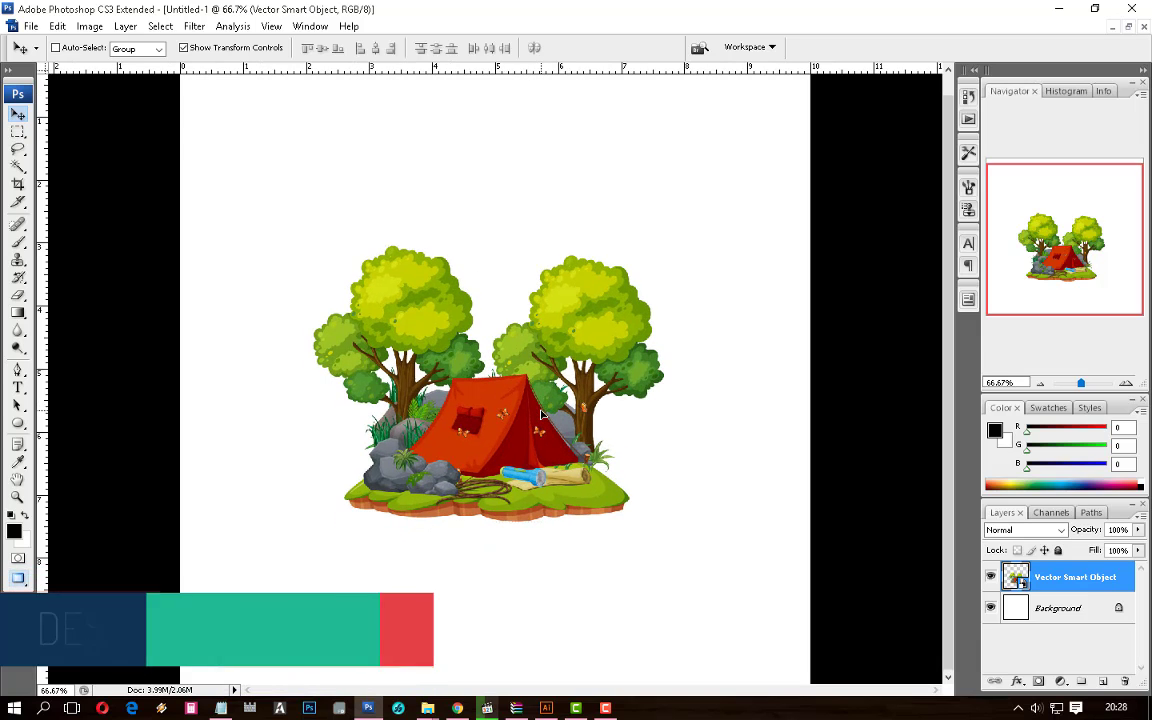
drag(540, 413, 538, 435)
Add a line of text reading "Pondok Pink" above the trees
key(t)
click(309, 245)
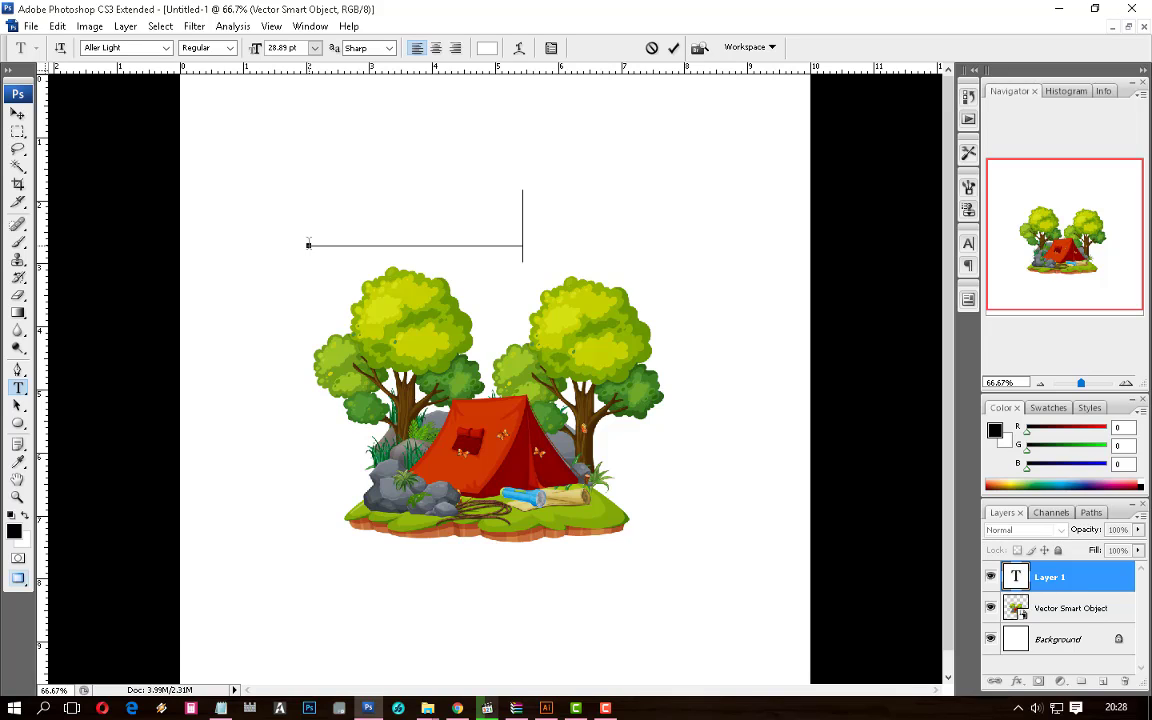
text(g t)
Colour the whole "Pondok Pink" text pink, ff67a7
key(ctrl+a)
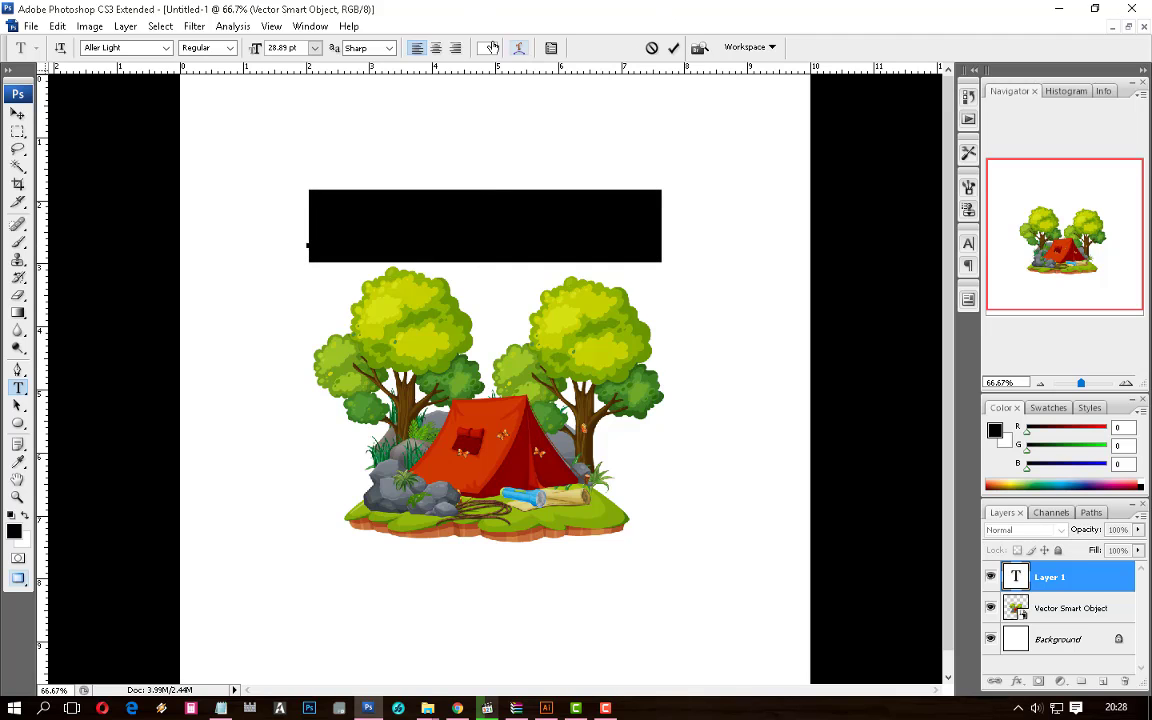
click(488, 48)
drag(864, 238, 810, 173)
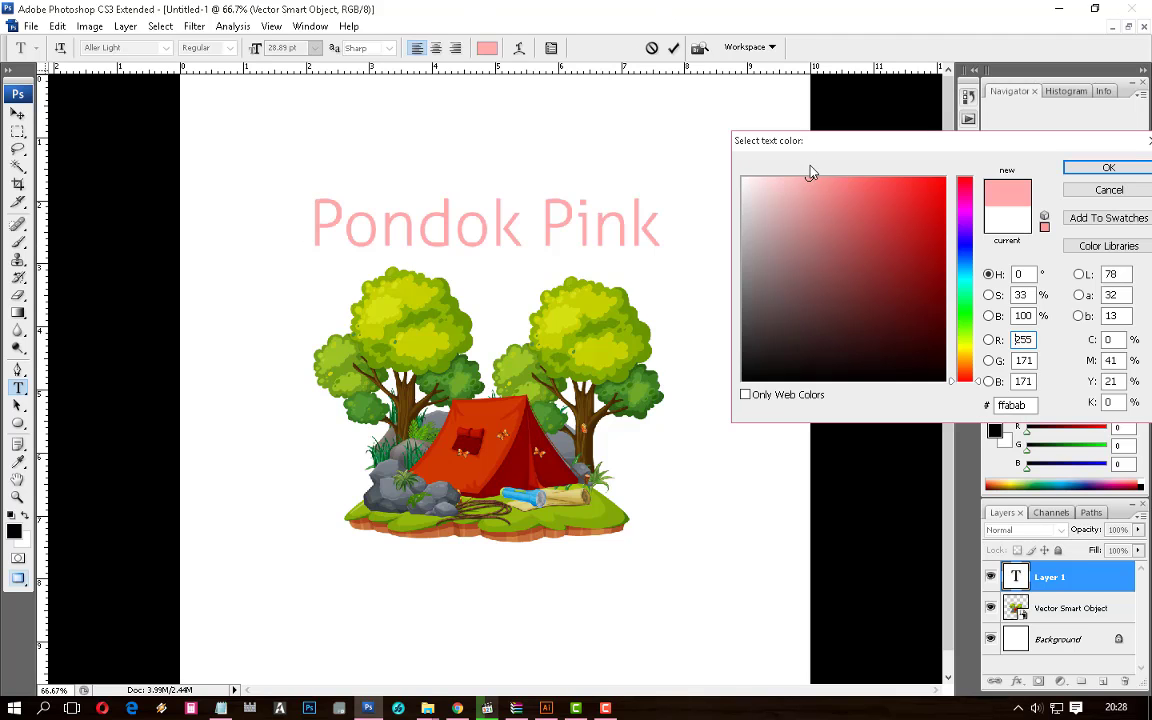
click(968, 211)
click(900, 178)
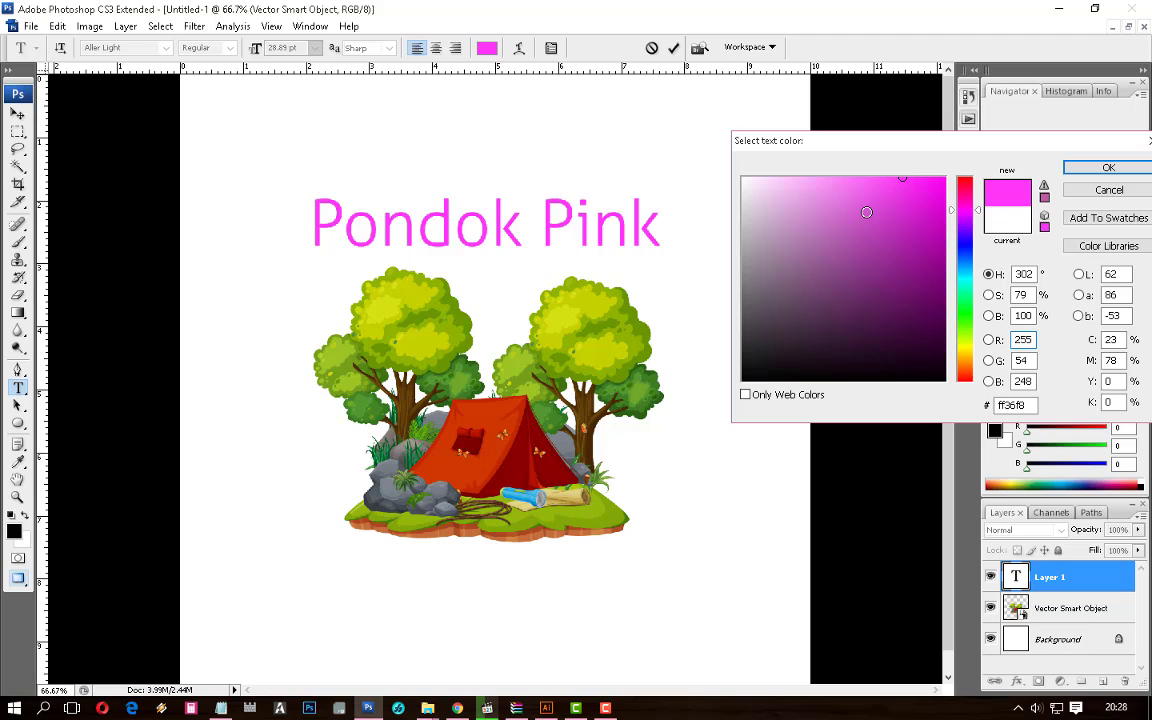
click(849, 178)
click(966, 199)
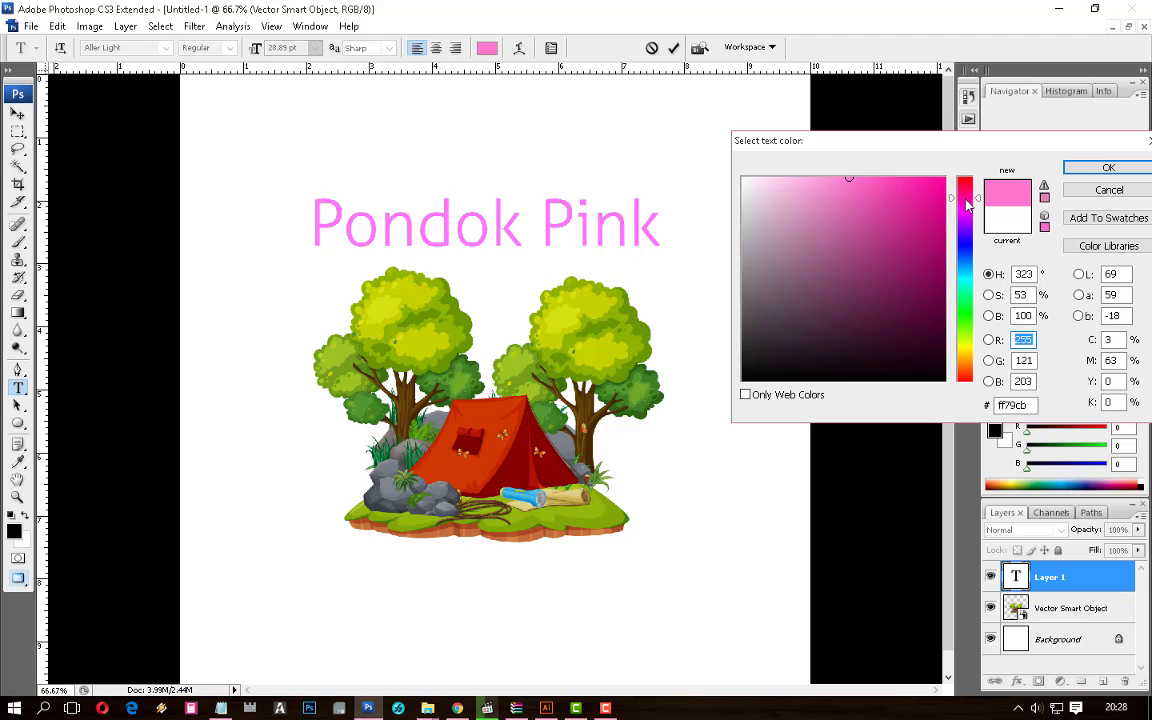
drag(966, 199, 966, 193)
click(863, 179)
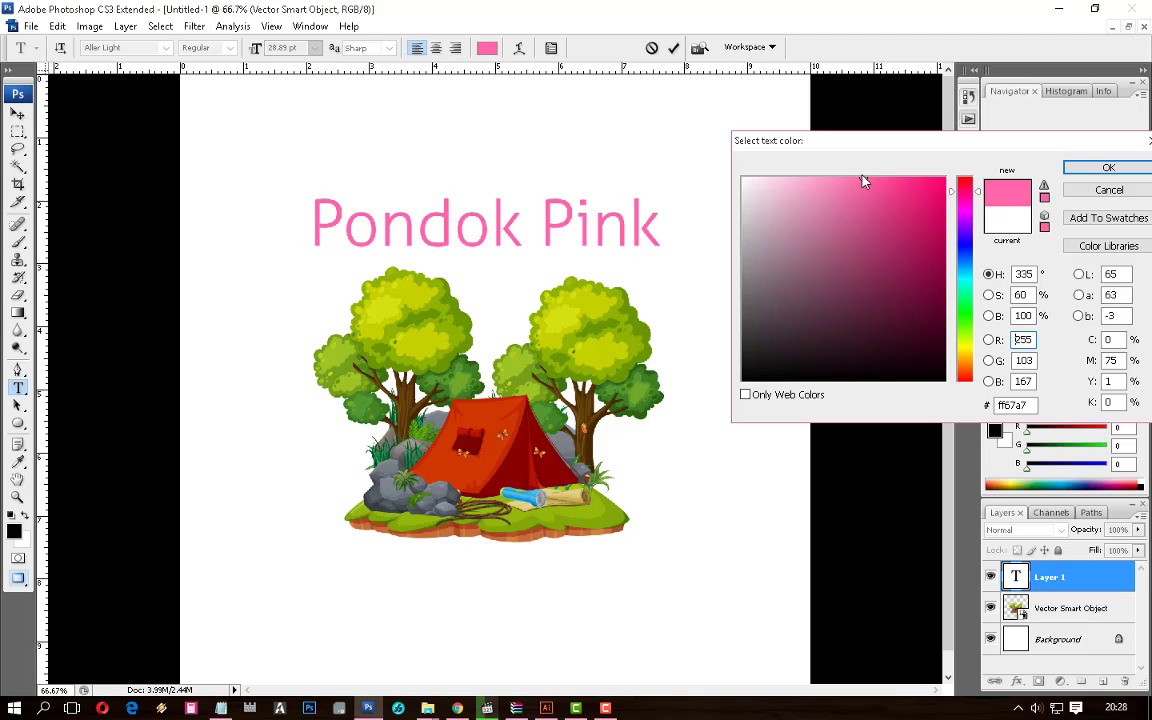
key(Return)
Remove the space so the text reads "PondokPink" and set its font to Kaushan Script
click(532, 224)
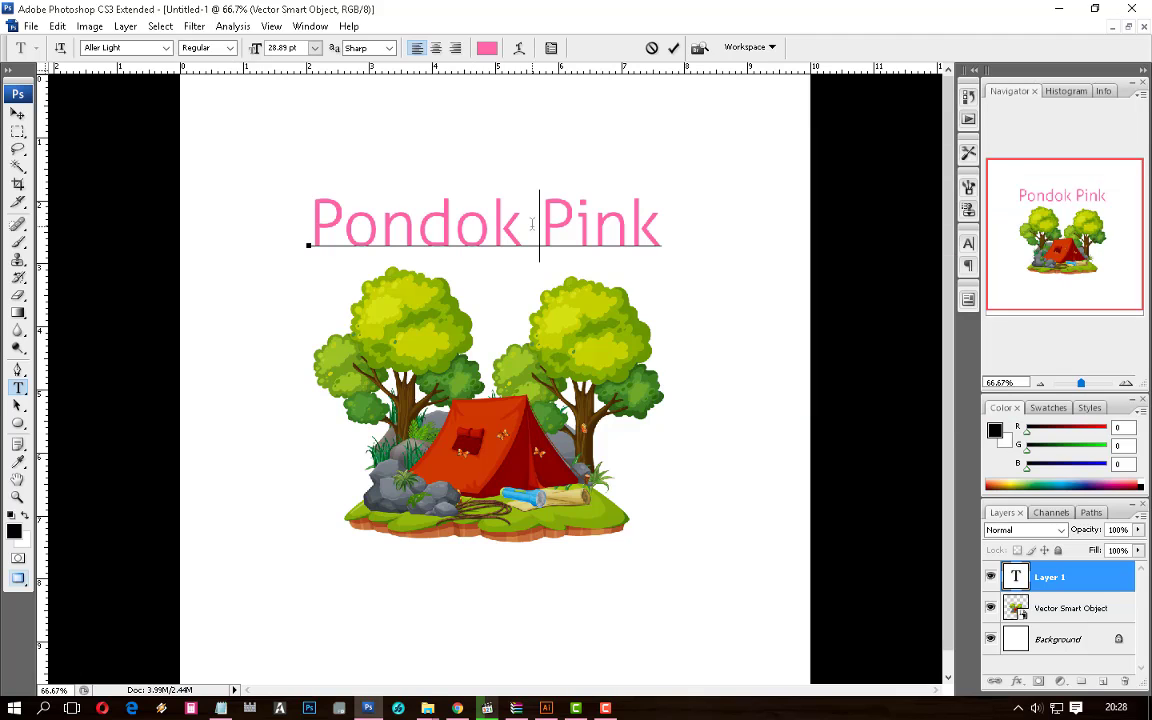
key(BackSpace)
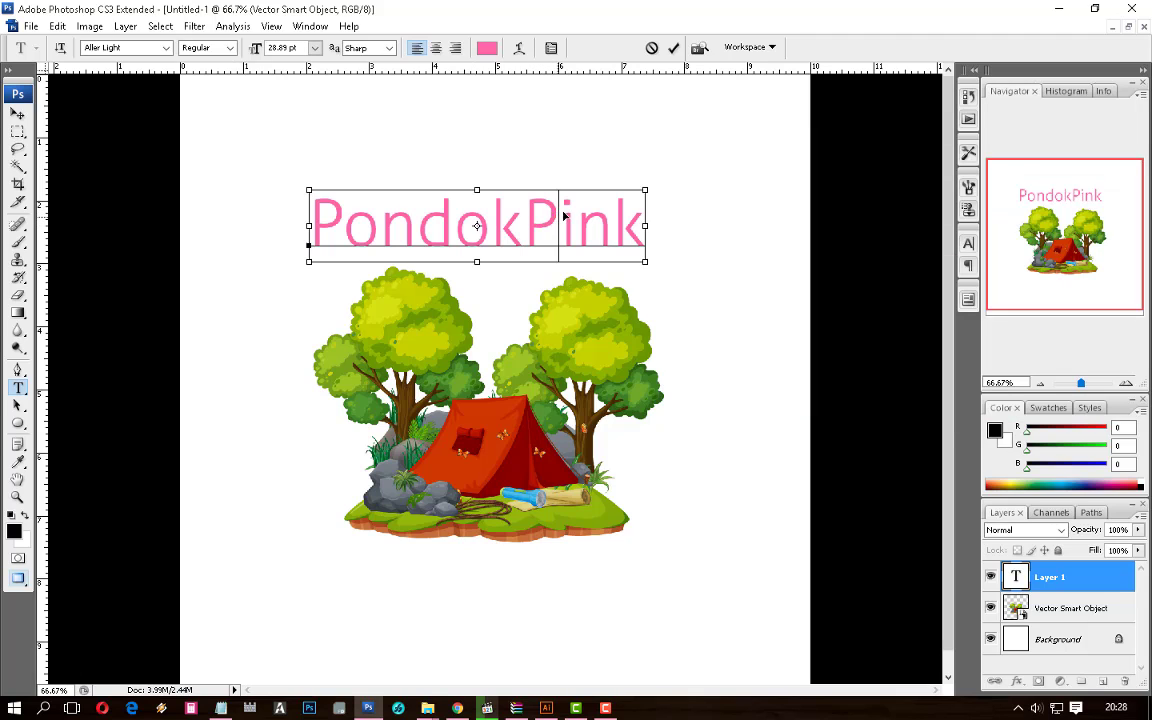
key(ctrl+a)
click(166, 48)
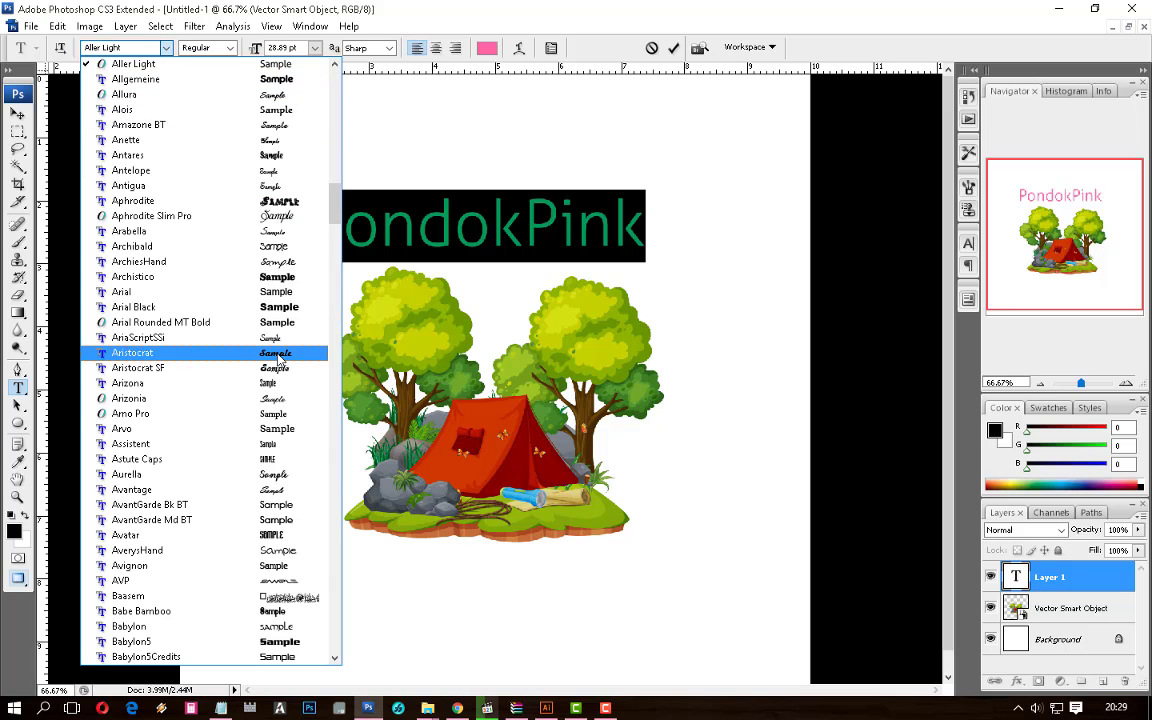
drag(335, 205, 335, 415)
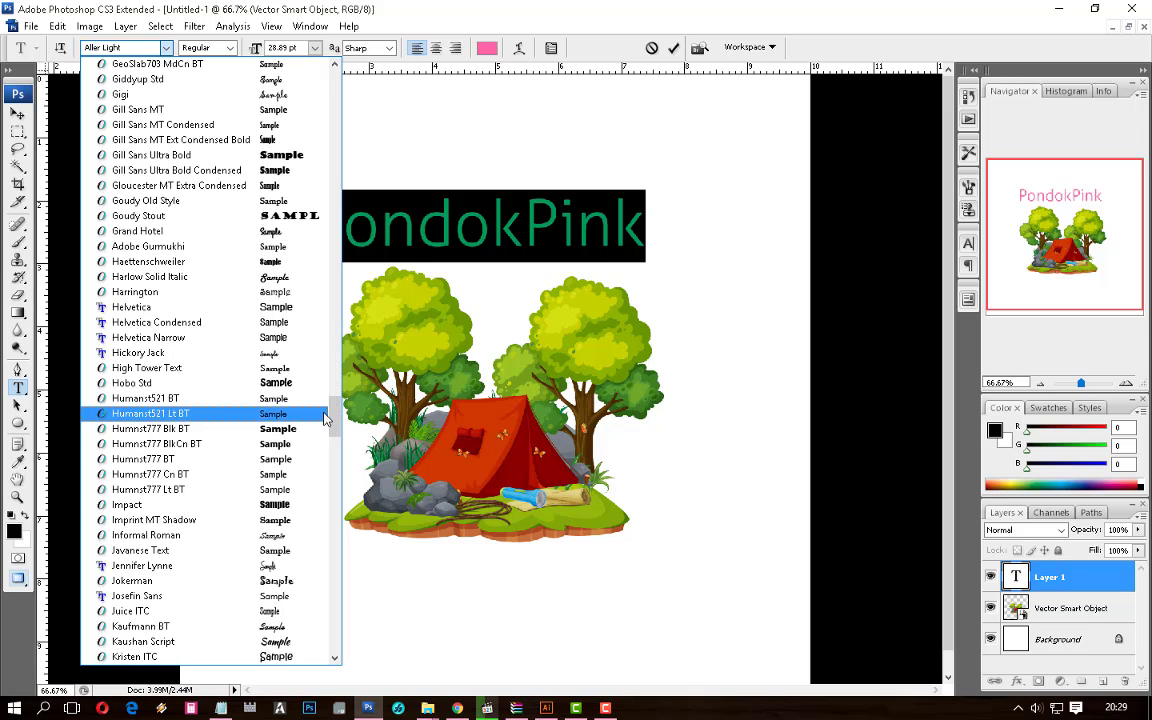
click(288, 641)
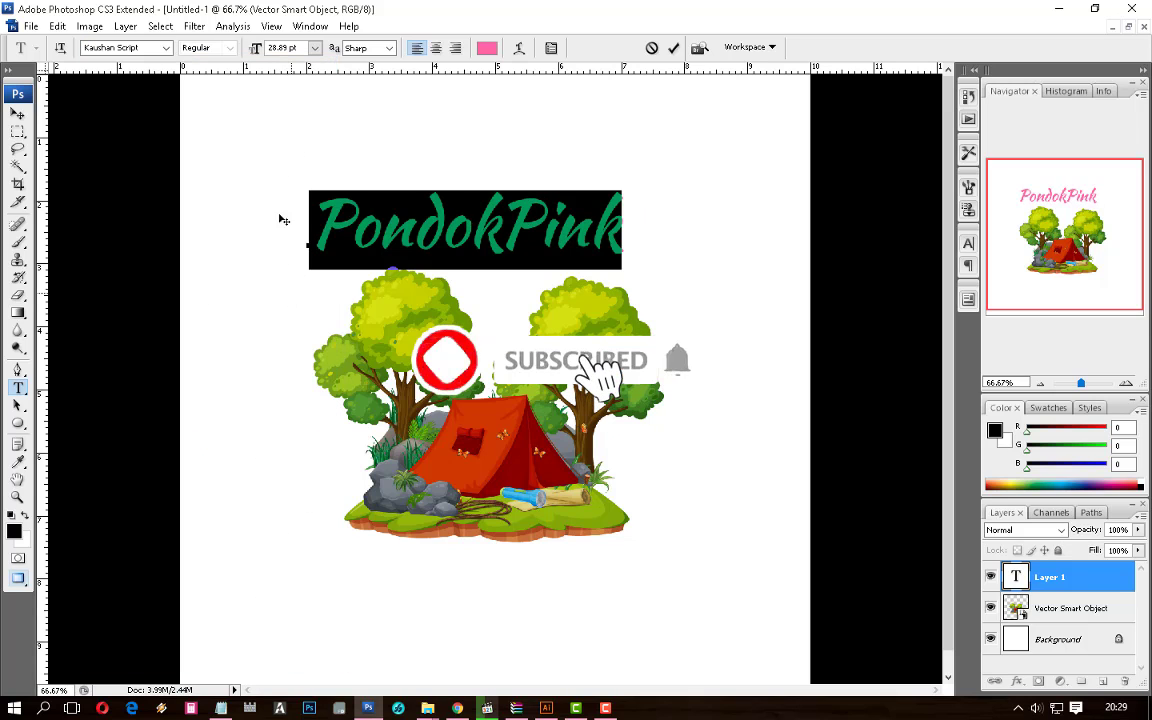
Try the Master Of Break, Showcard Gothic and Shella Clean fonts on the "PondokPink" text
click(110, 47)
click(166, 47)
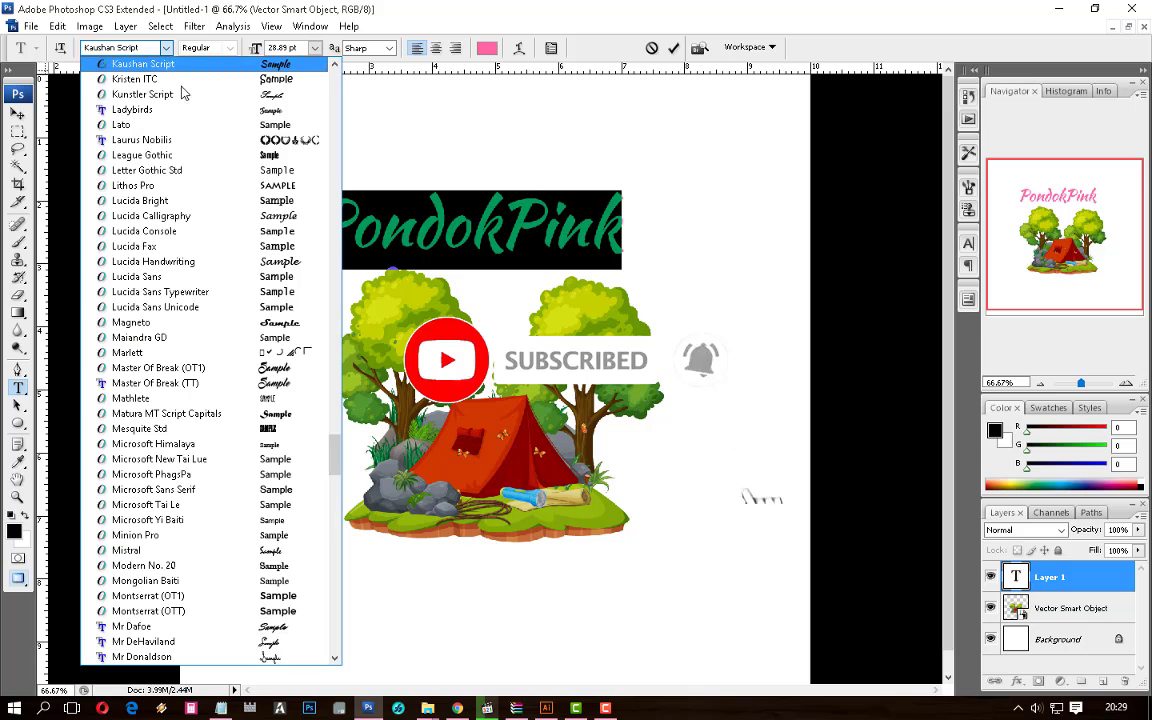
click(290, 378)
click(134, 47)
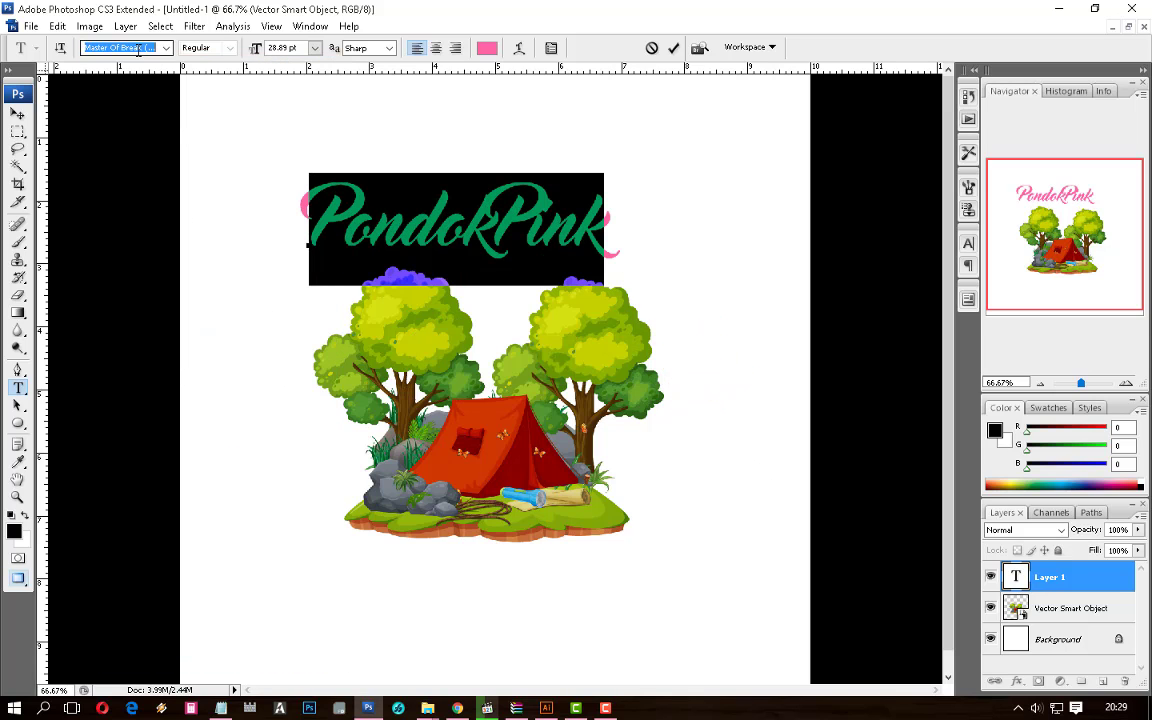
key(Down)
key(Up)
key(Down)
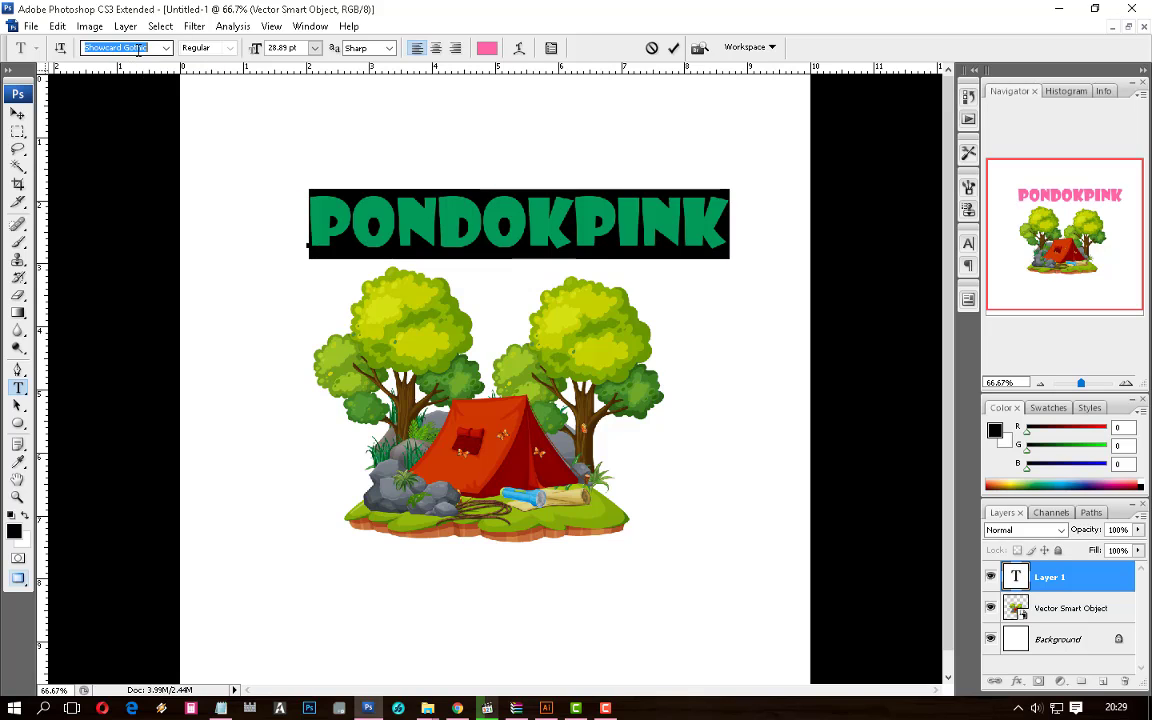
key(Down)
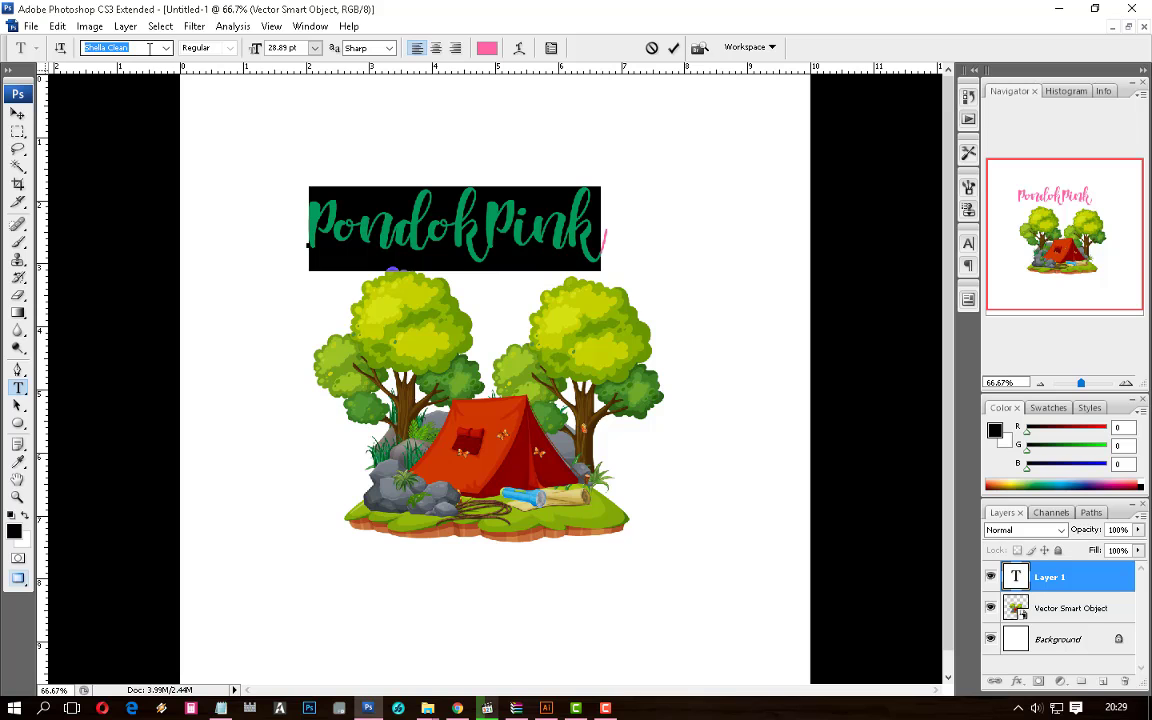
Set the font of the "PondokPink" text to Mr Sheppards
click(166, 47)
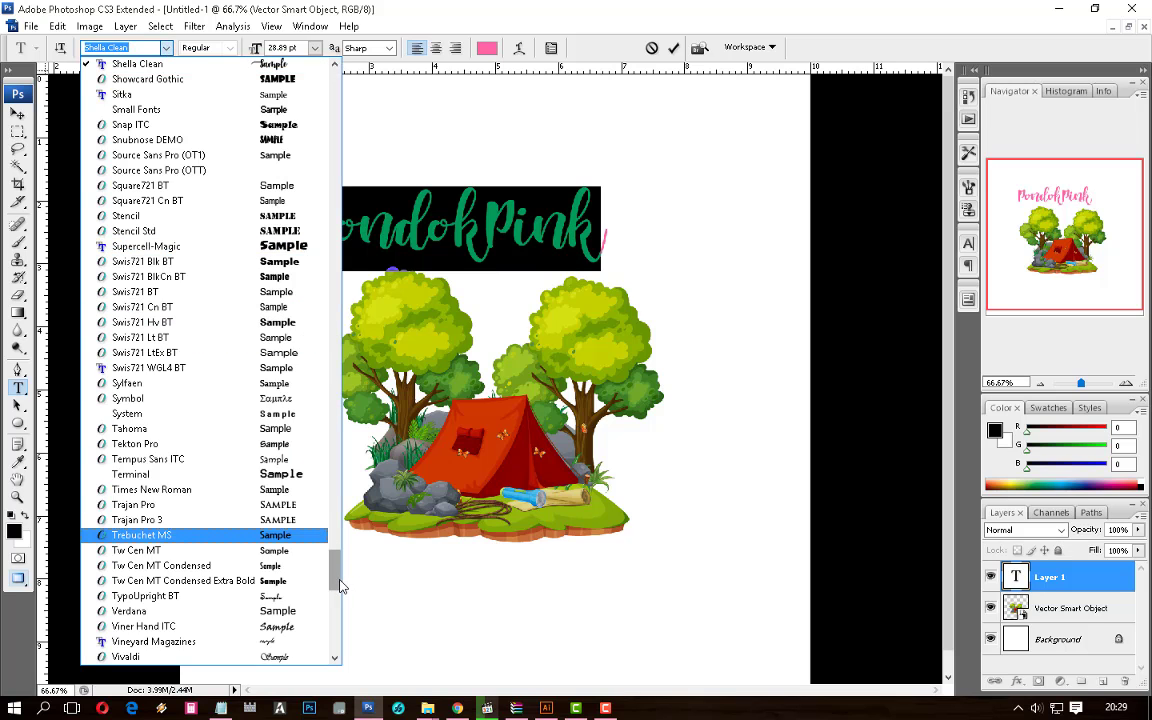
drag(339, 582, 343, 540)
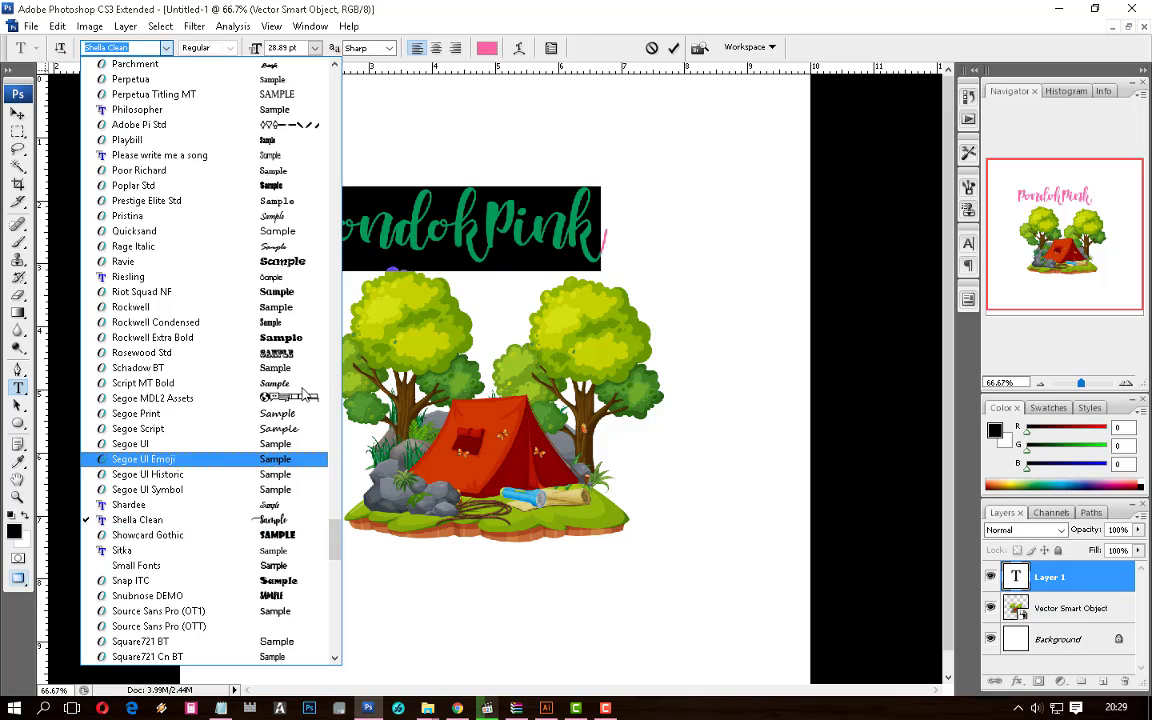
scroll(297, 358, up, 13)
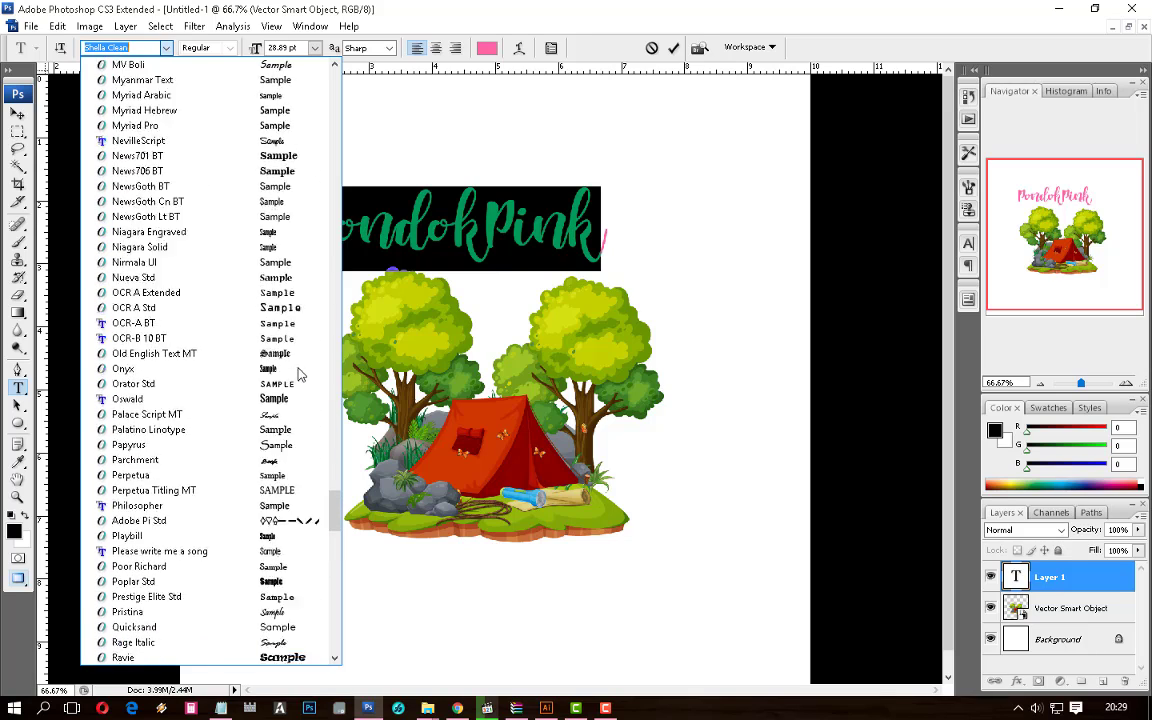
scroll(298, 372, up, 3)
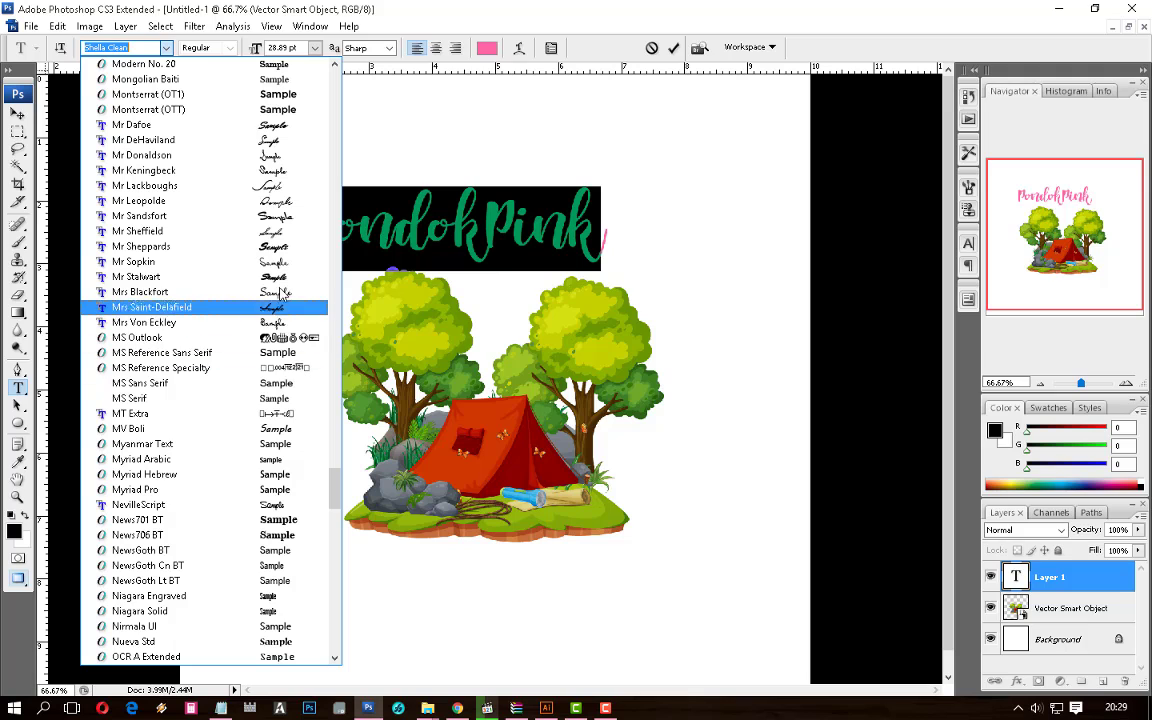
click(279, 281)
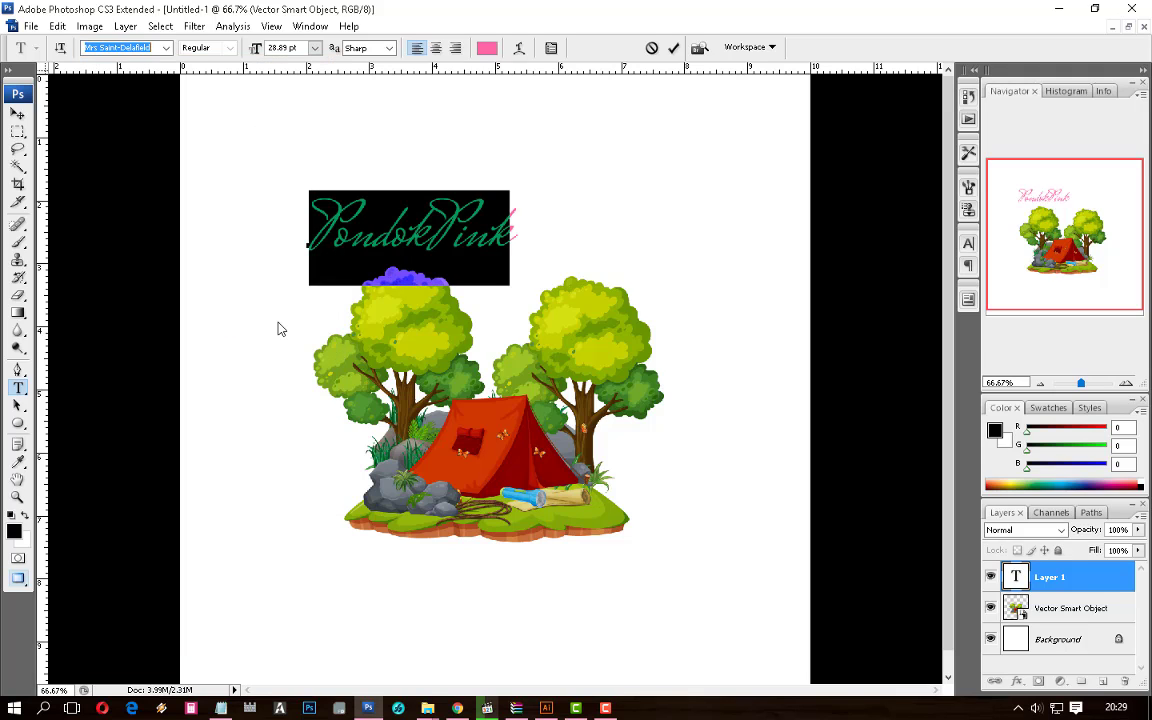
key(Up)
key(Up)
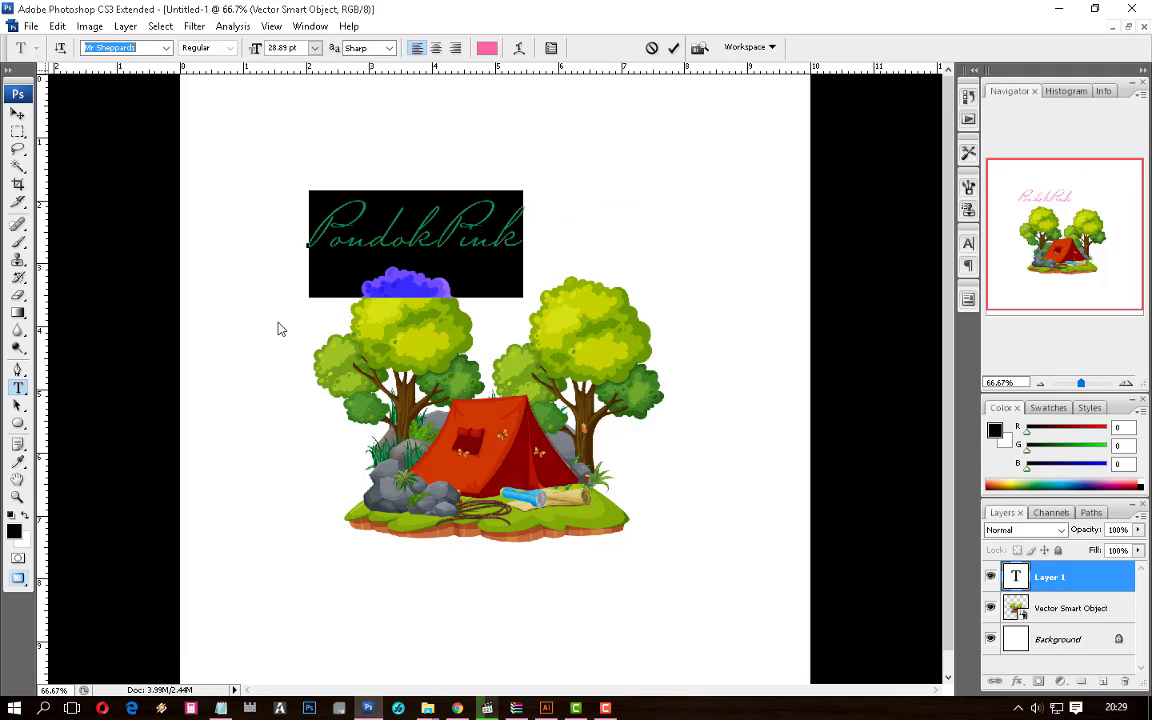
key(Up)
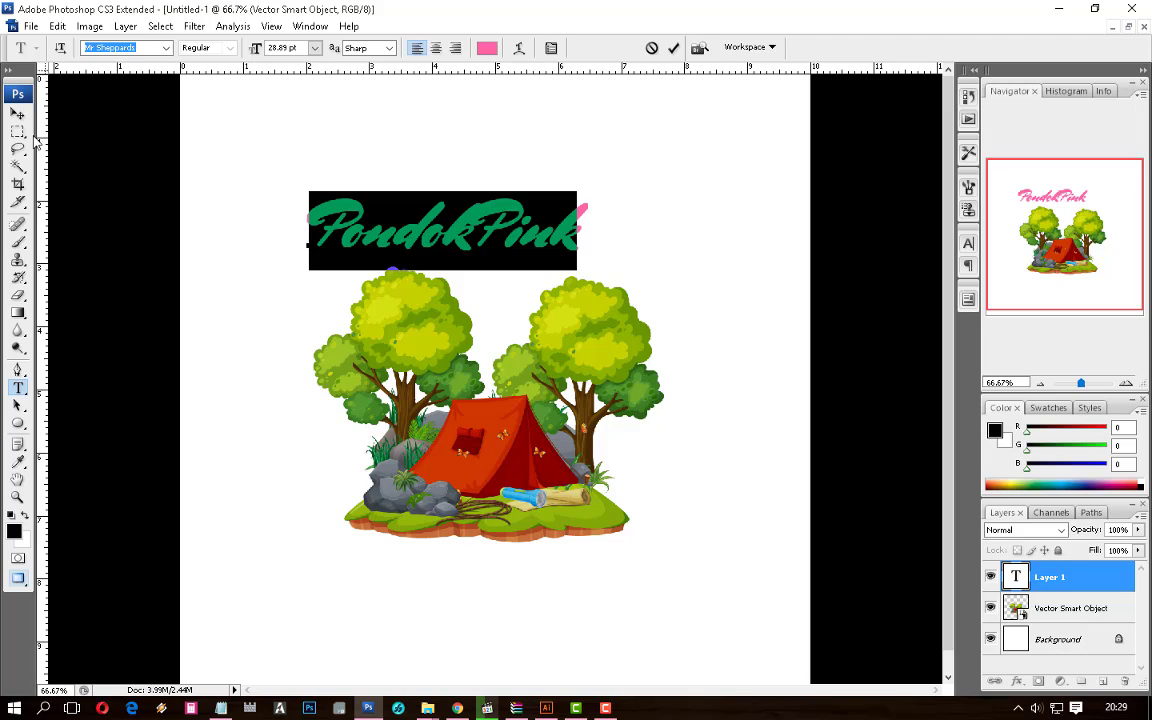
Enlarge the "PondokPink" text until it is wider than the illustration and place it centred across the tree crowns
click(20, 116)
drag(588, 199, 643, 189)
drag(516, 255, 598, 342)
key(Return)
alt+click(598, 342)
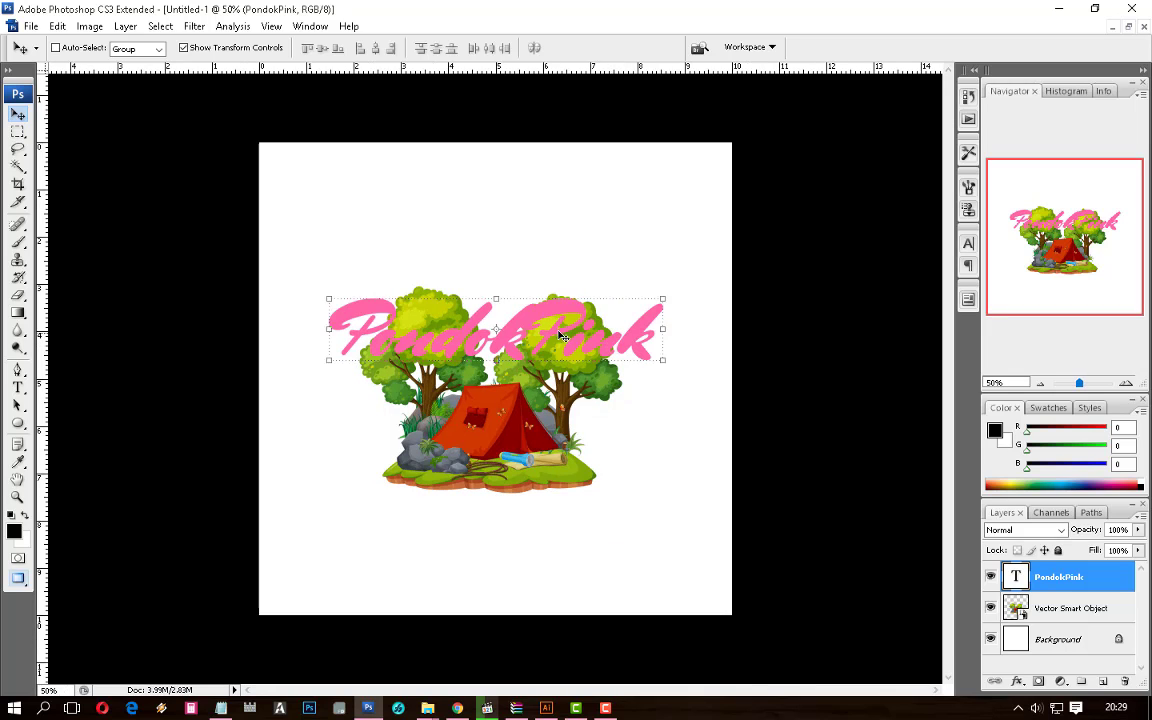
Duplicate the "PondokPink" text below the illustration and replace the copy's wording with "SQUAD"
key(shift+Left)
alt+drag(575, 347, 563, 538)
key(t)
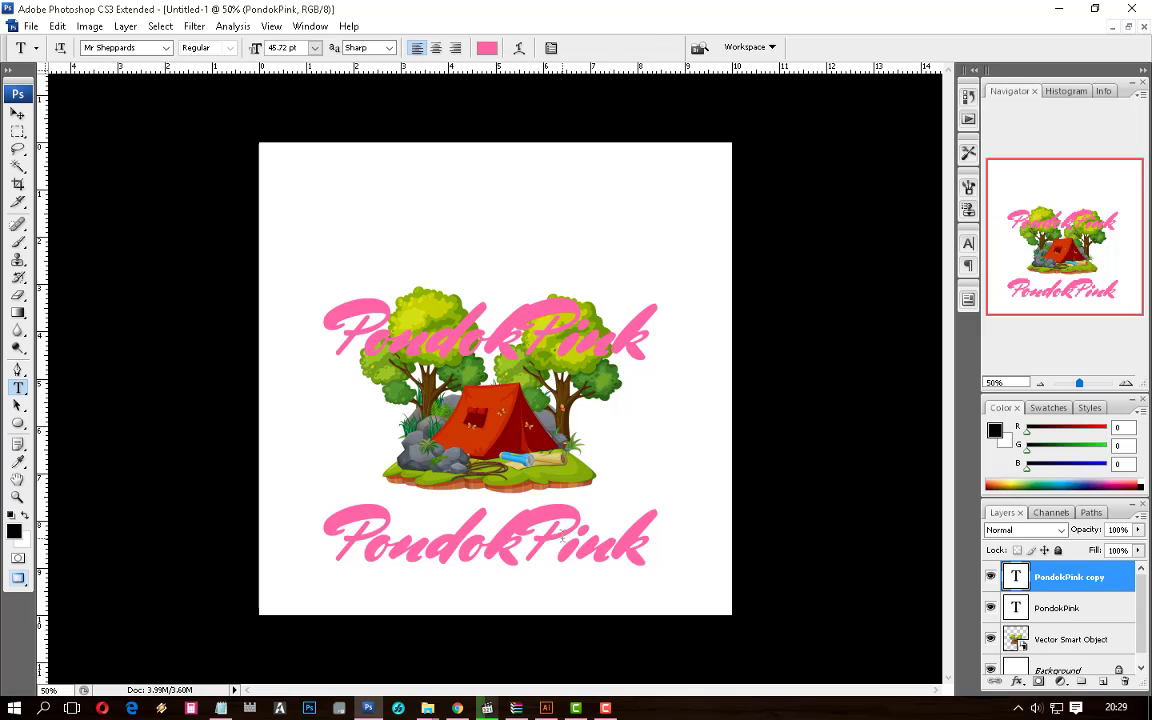
double_click(562, 537)
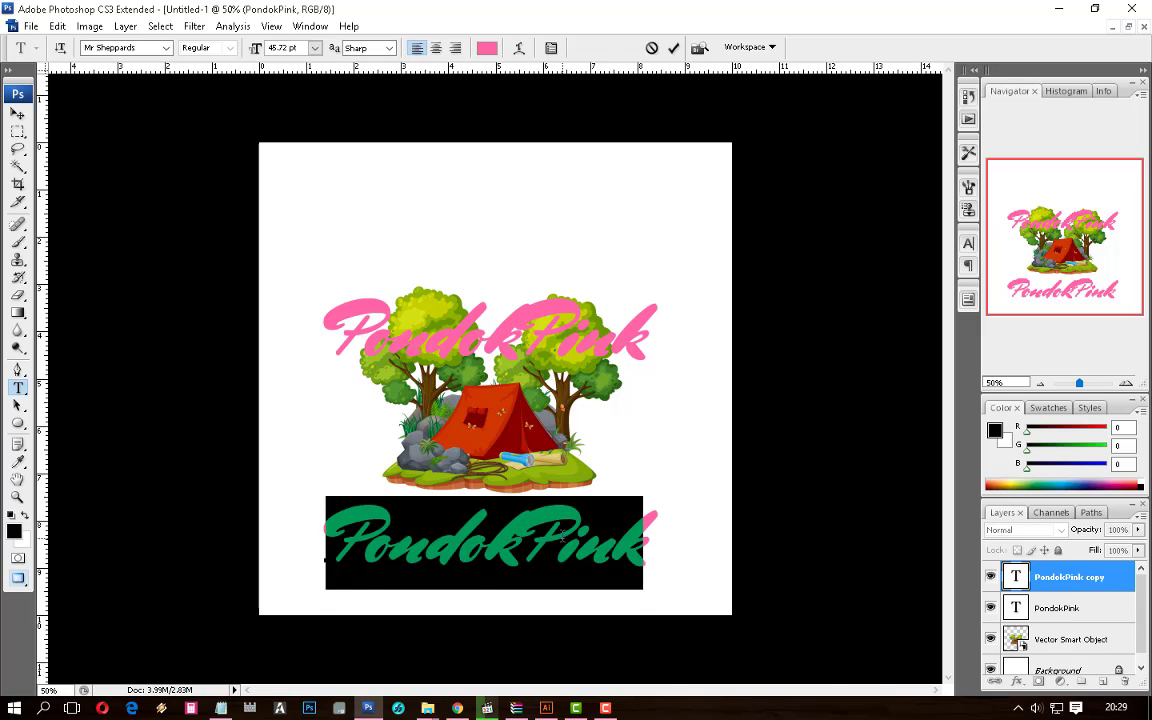
text(S)
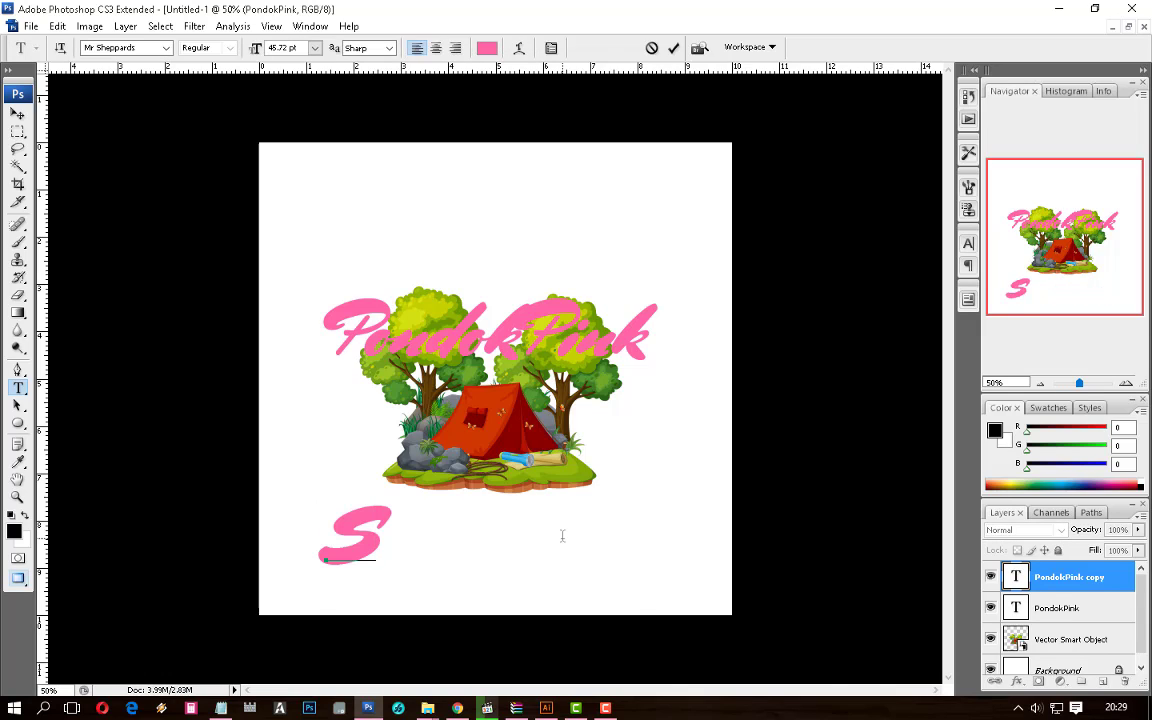
text(QUAD)
Set the colour of the whole "SQUAD" text to very dark green, hex 052301
key(ctrl+a)
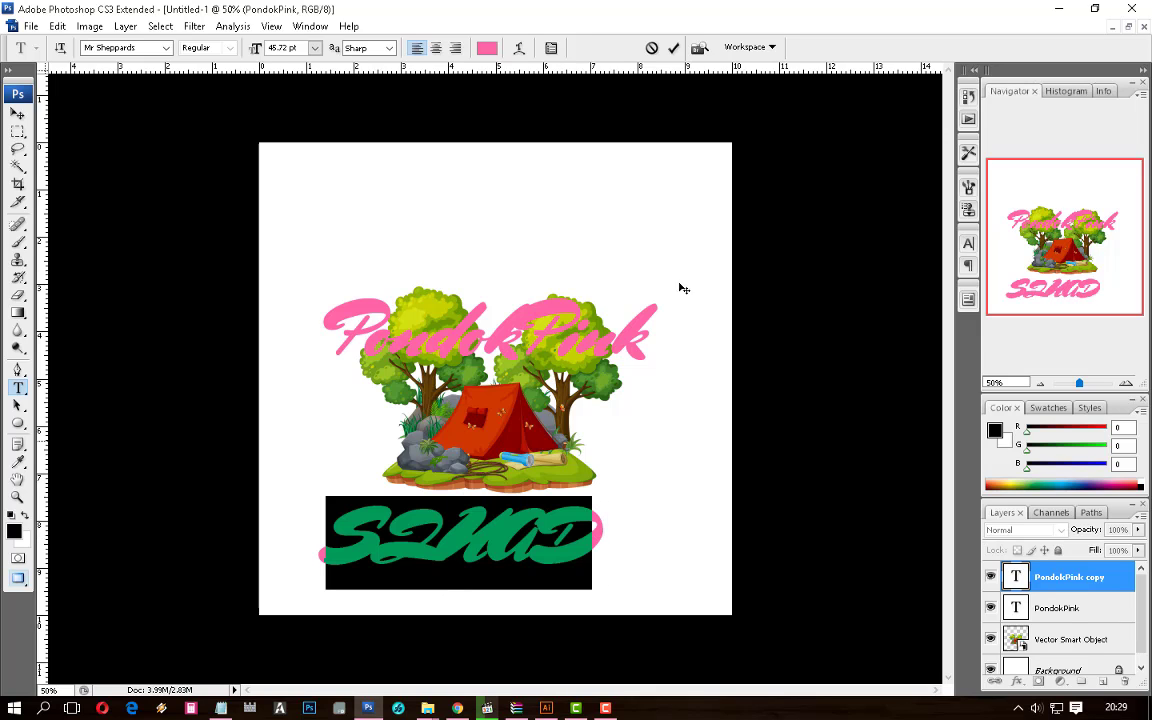
click(486, 48)
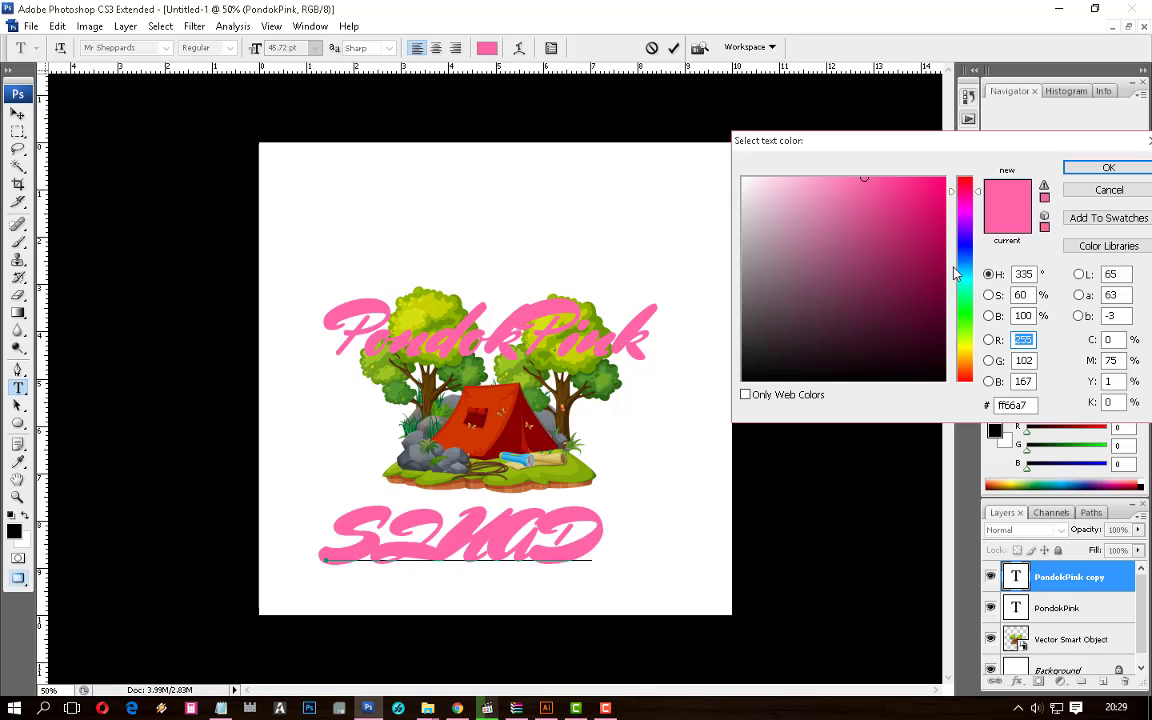
click(966, 350)
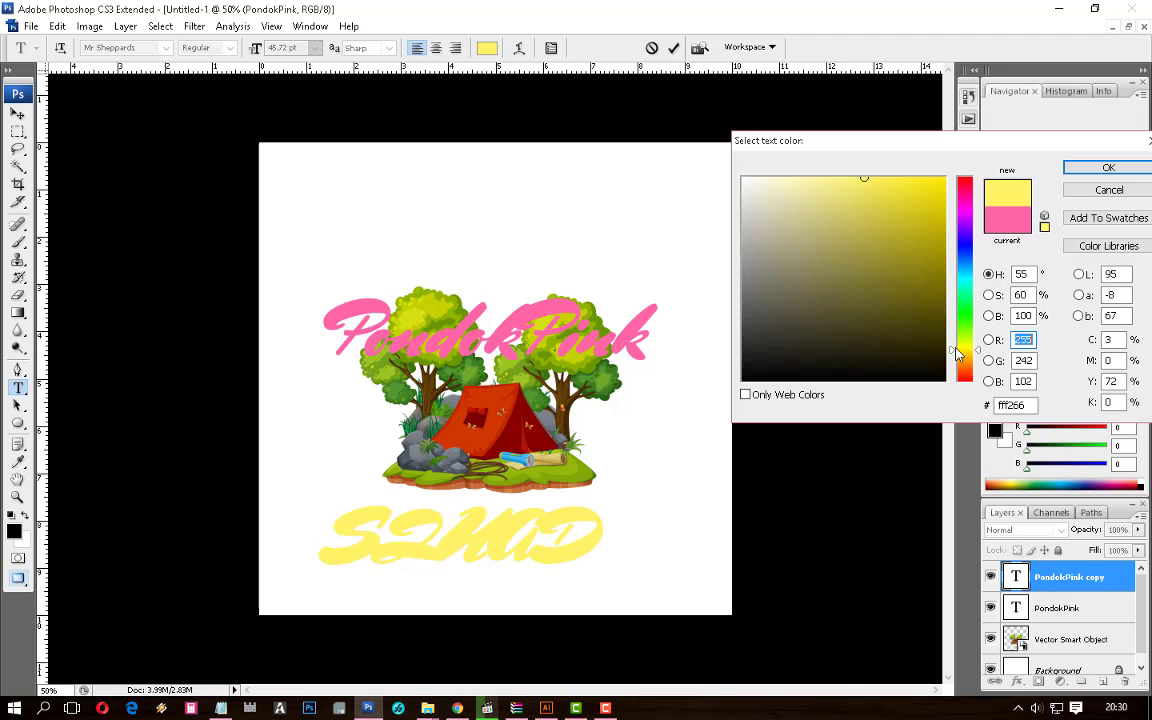
click(948, 204)
click(966, 318)
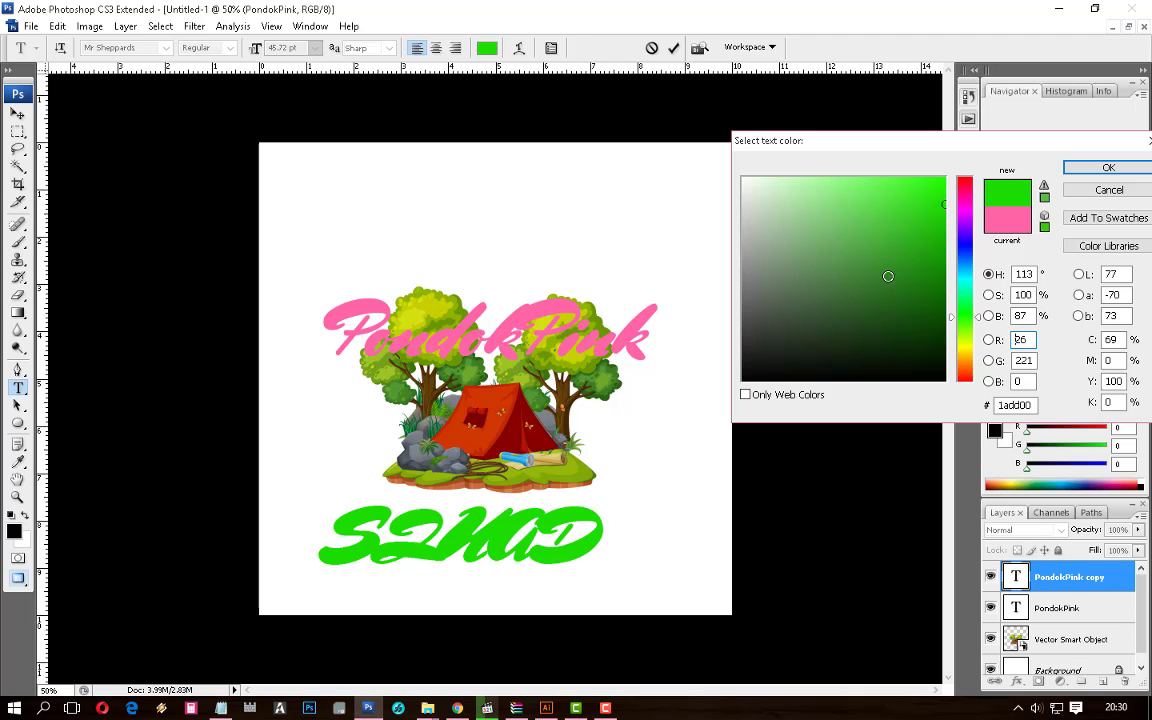
click(940, 353)
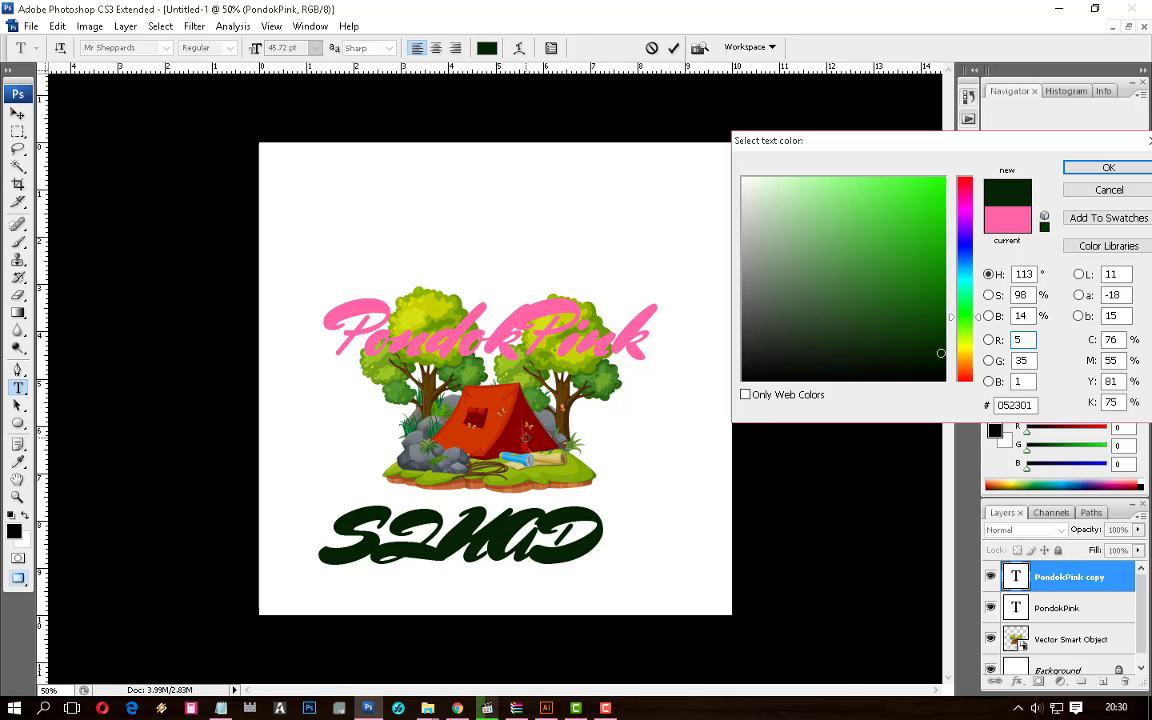
key(Return)
Browse the installed fonts on the "SQUAD" text and set it to Geometr415 Blk BT
click(111, 47)
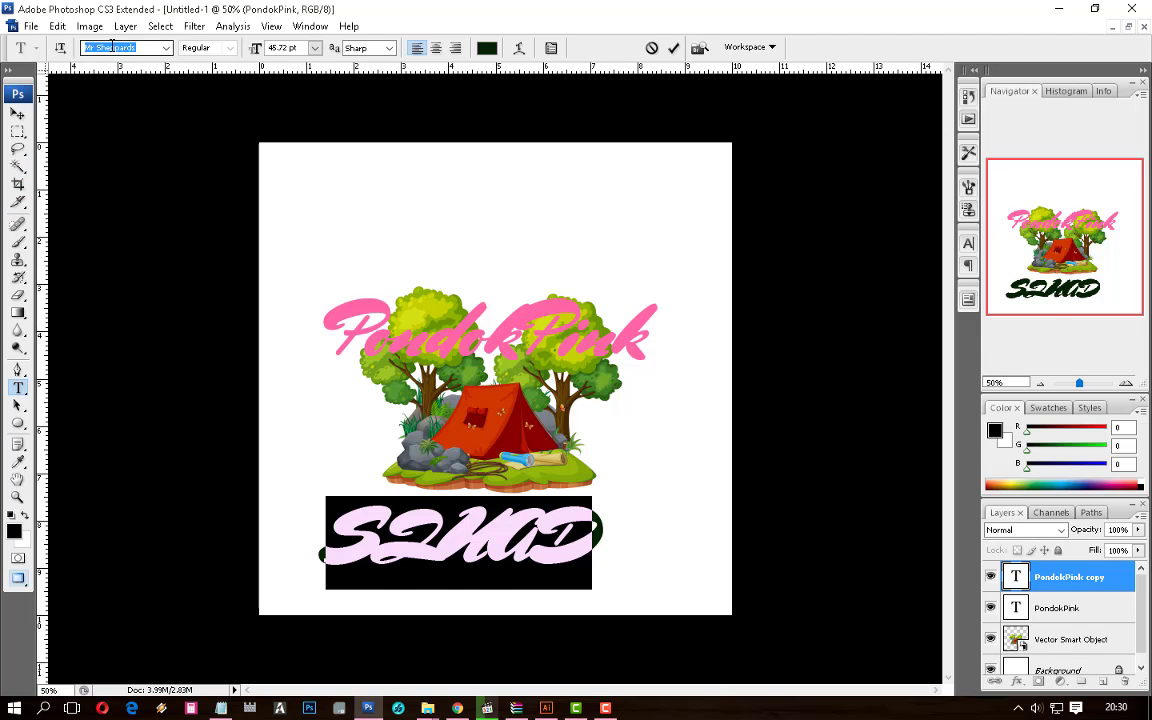
key(Up)
key(Up)
key(Up)
key(Up)
key(Up)
key(Up)
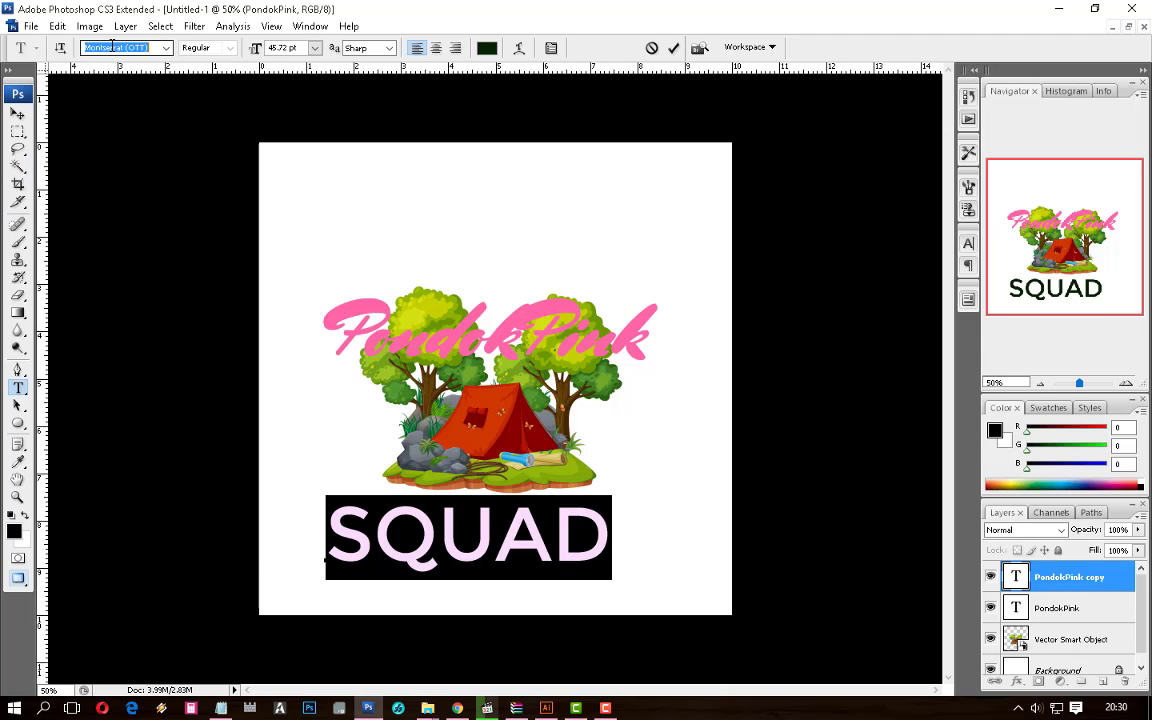
key(Up)
key(Up)
key(Up)
key(Up)
key(Up)
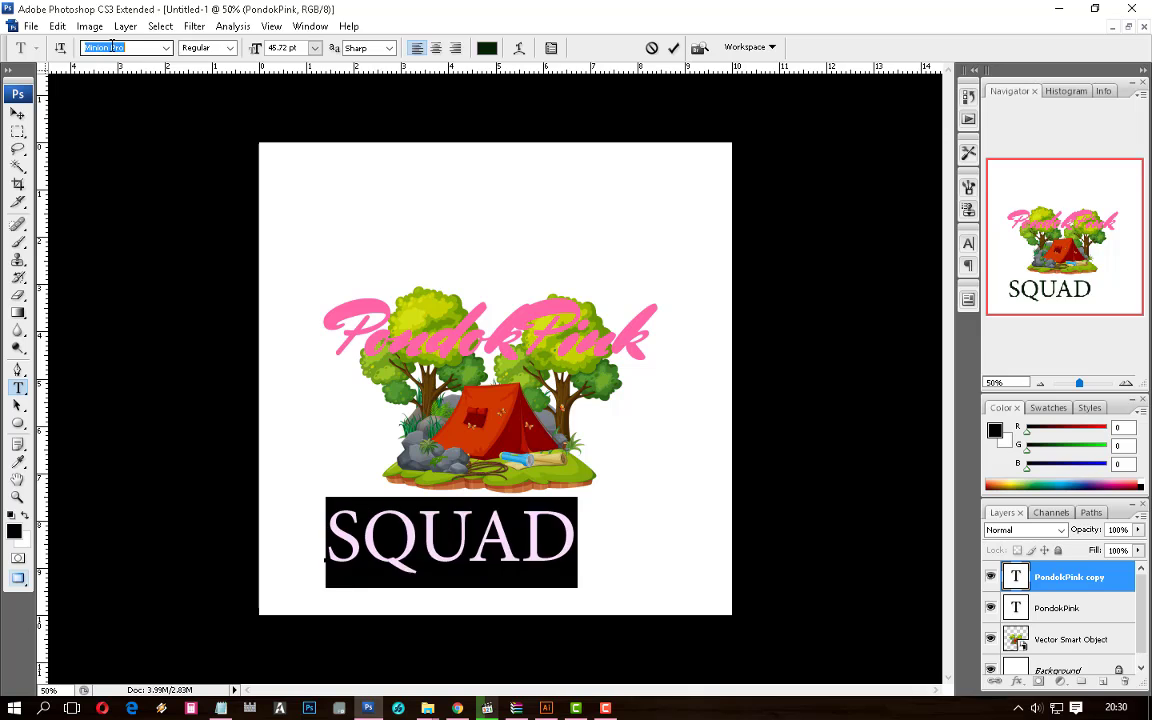
key(Up)
key(Up)
key(Up)
key(Up)
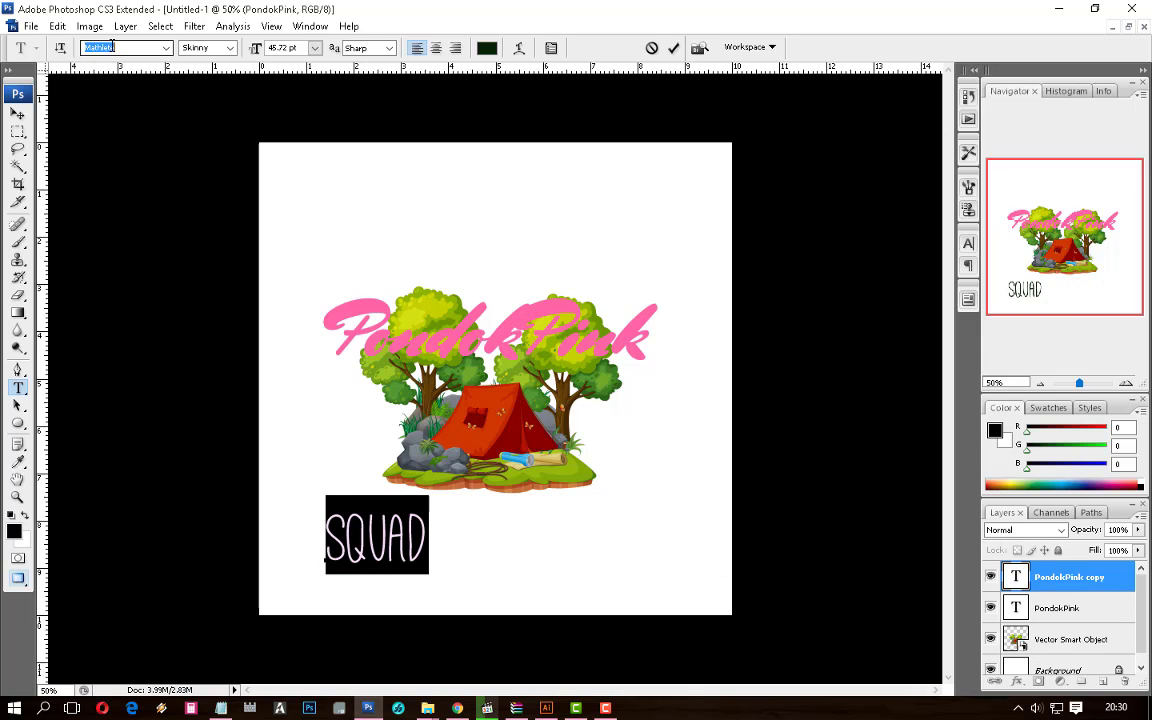
key(Up)
key(Up)
key(Up)
key(Up)
key(Up)
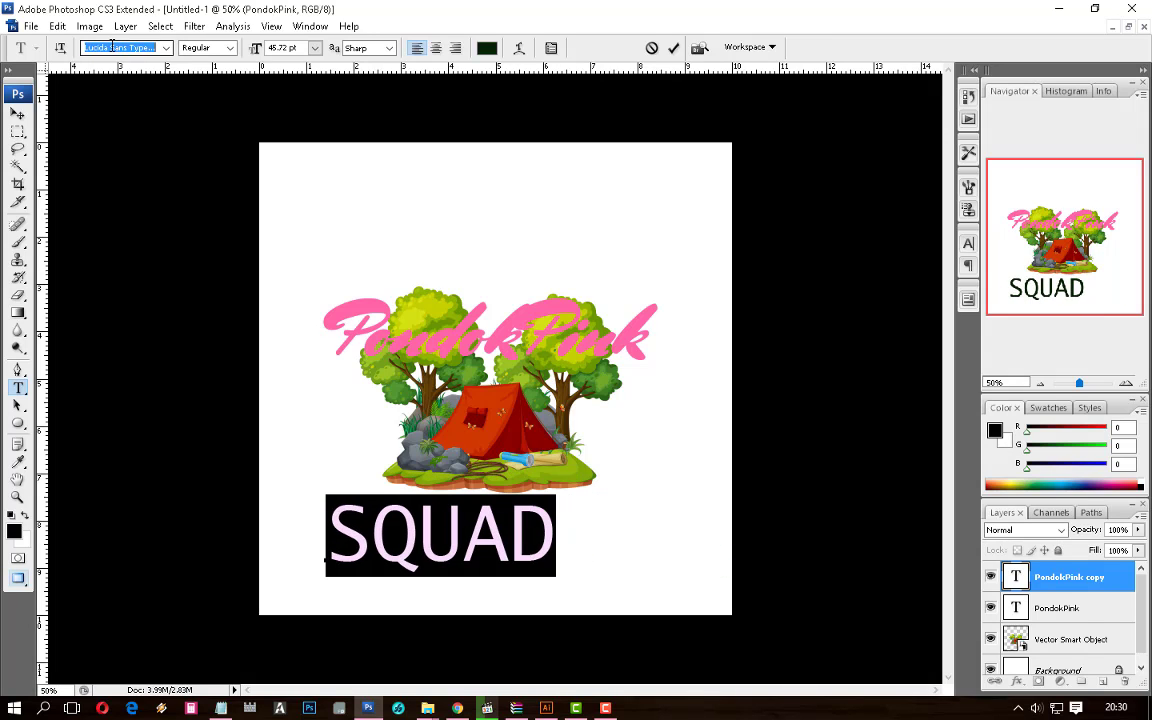
key(Up)
key(Up)
key(Up)
key(Up)
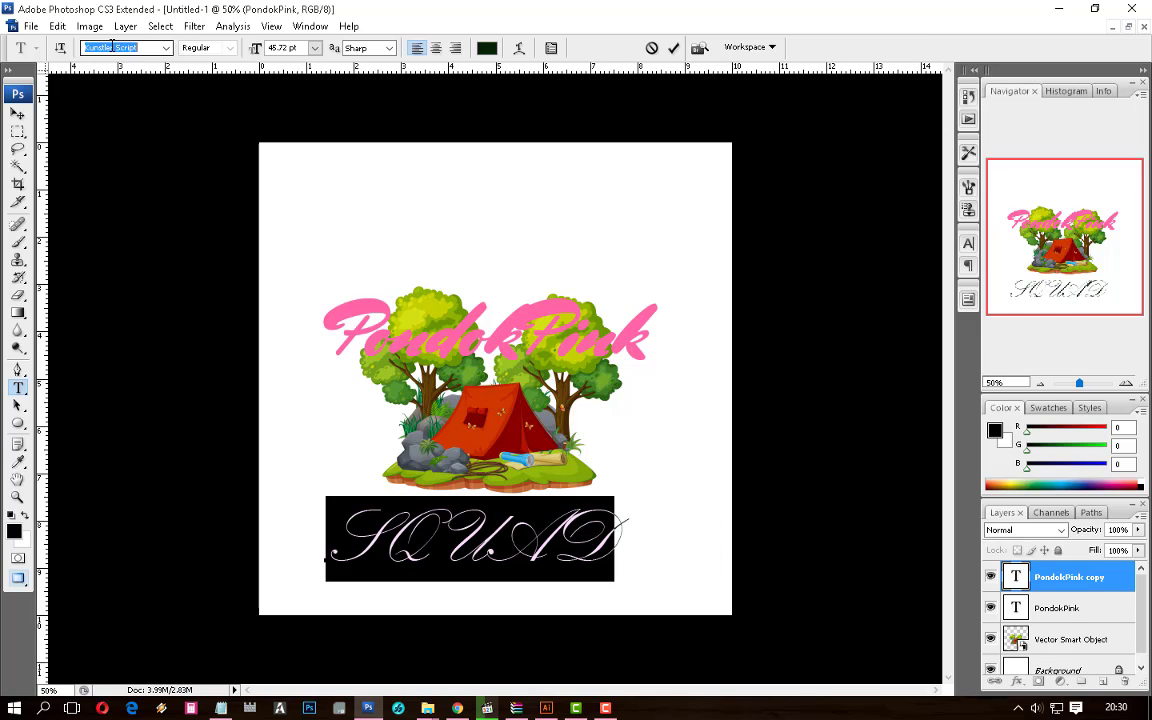
key(Up)
key(Up)
key(Up)
key(Up)
key(Up)
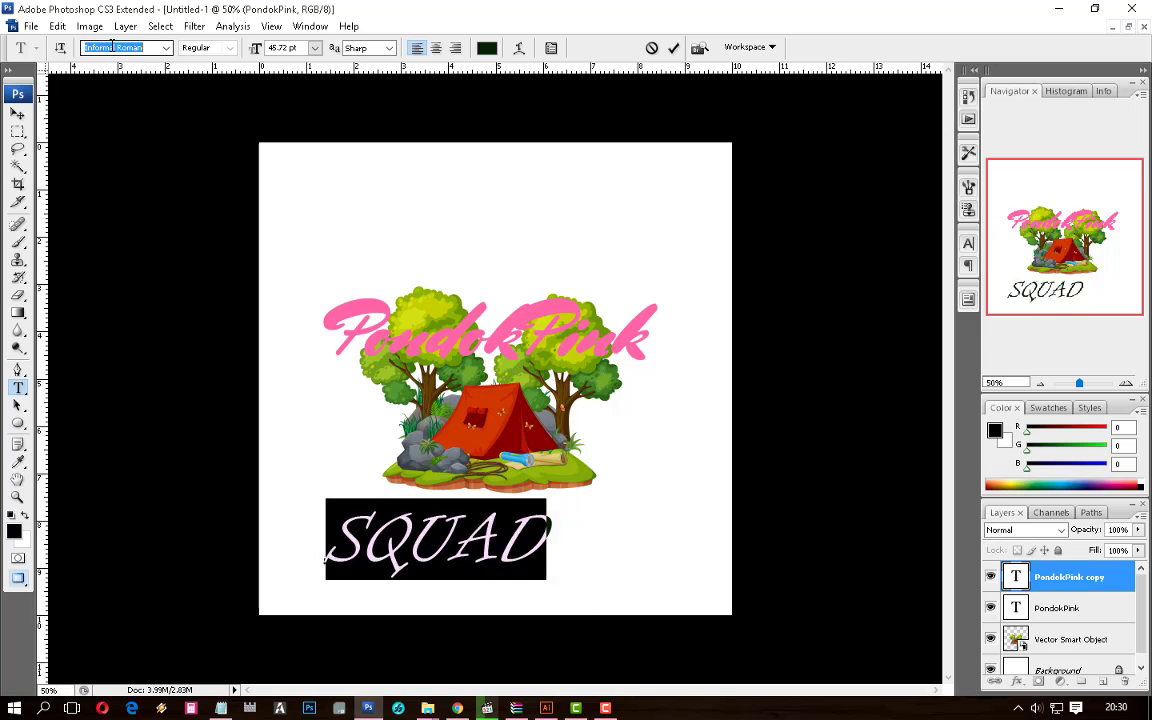
key(Up)
key(Up)
key(Up)
key(Up)
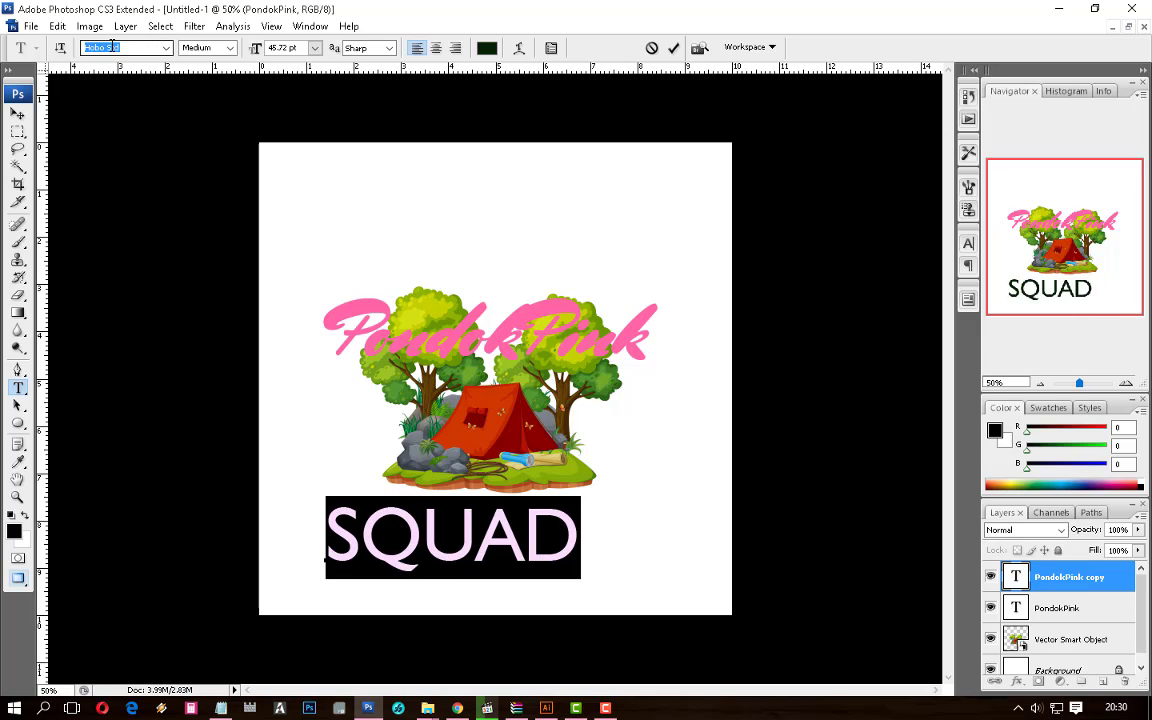
key(Up)
key(Up)
key(Up)
key(Up)
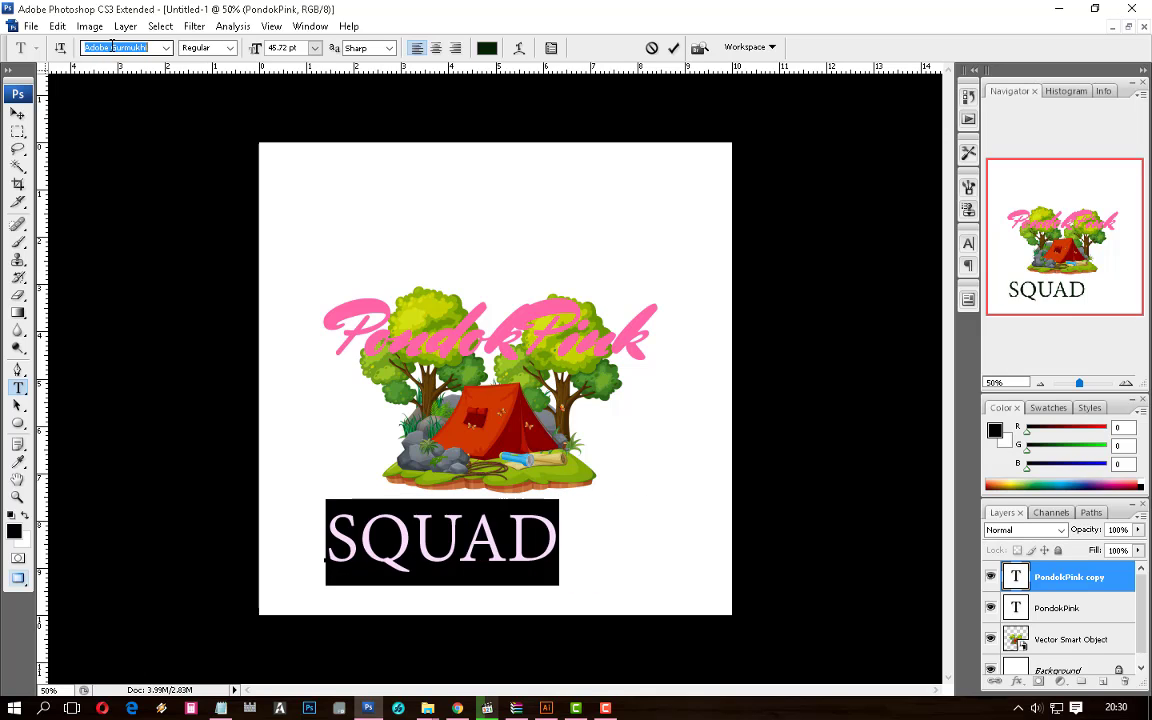
key(Up)
key(Up)
key(Up)
key(Up)
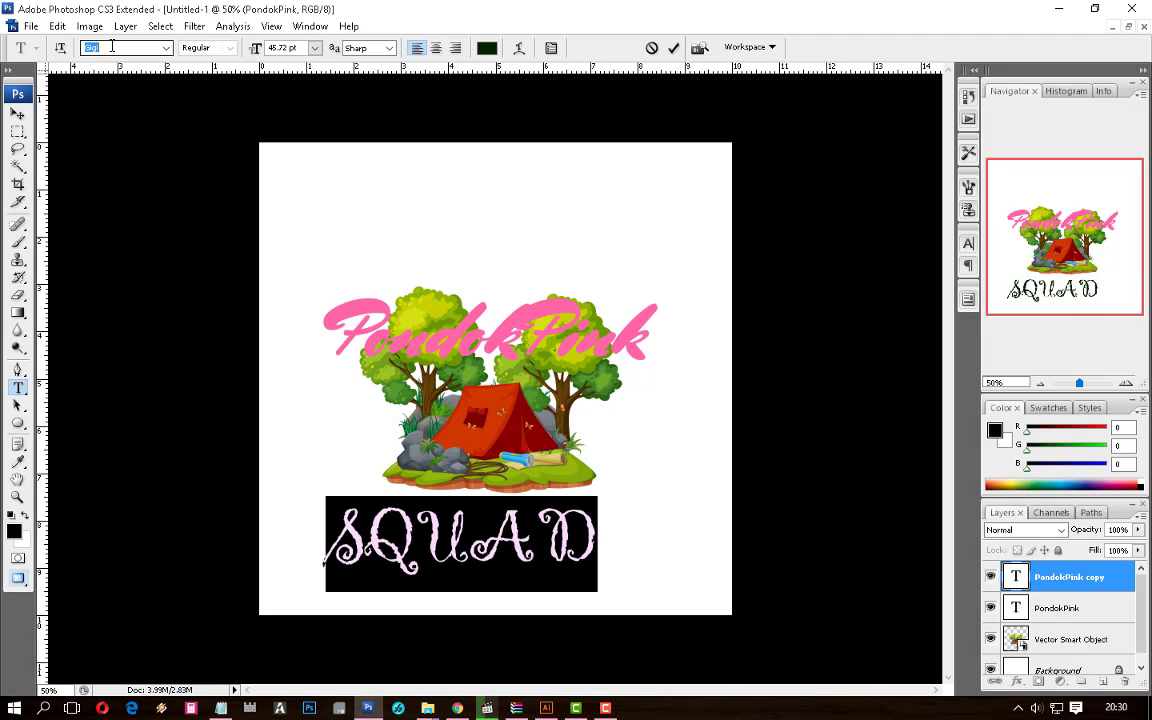
key(Down)
key(Down)
key(Down)
key(Down)
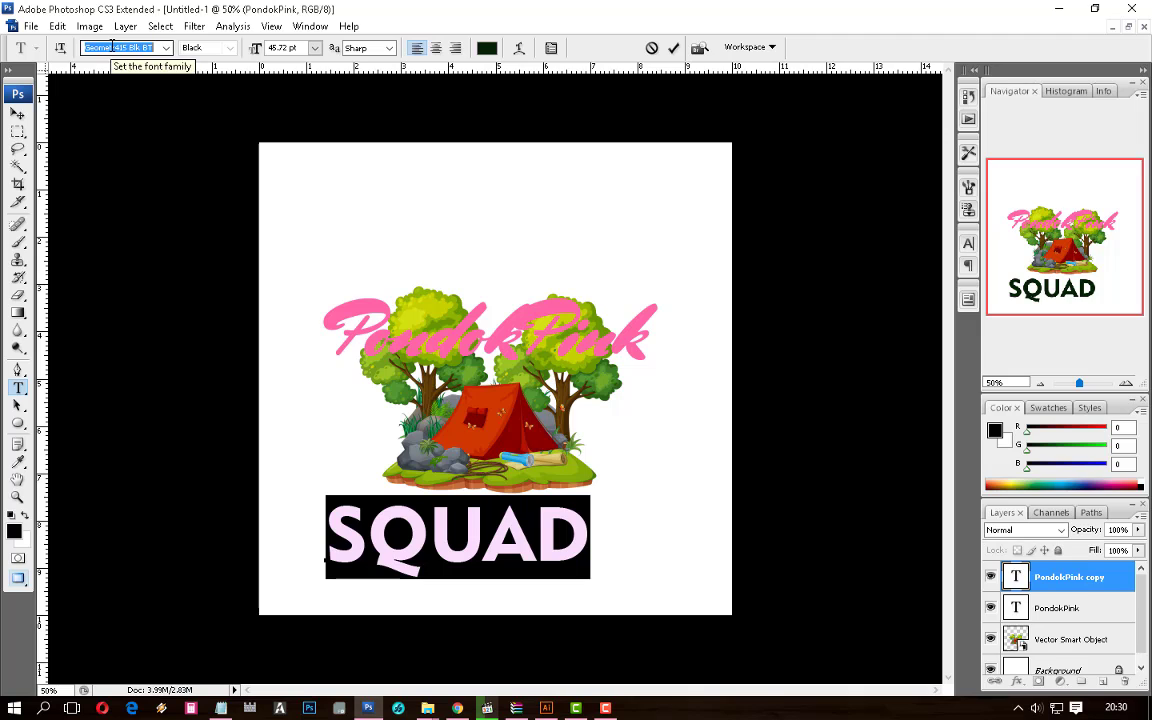
Centre the "SQUAD" text beneath the illustration and move the "PondokPink" text down and left to just above it
click(17, 113)
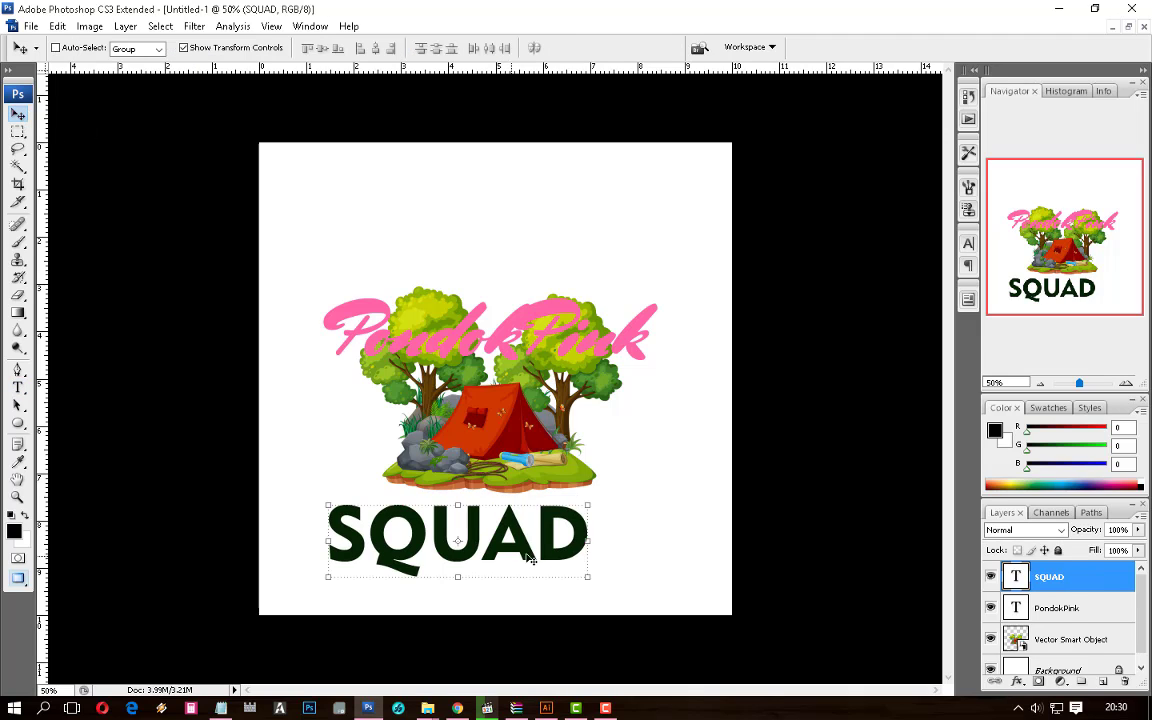
drag(531, 559, 563, 545)
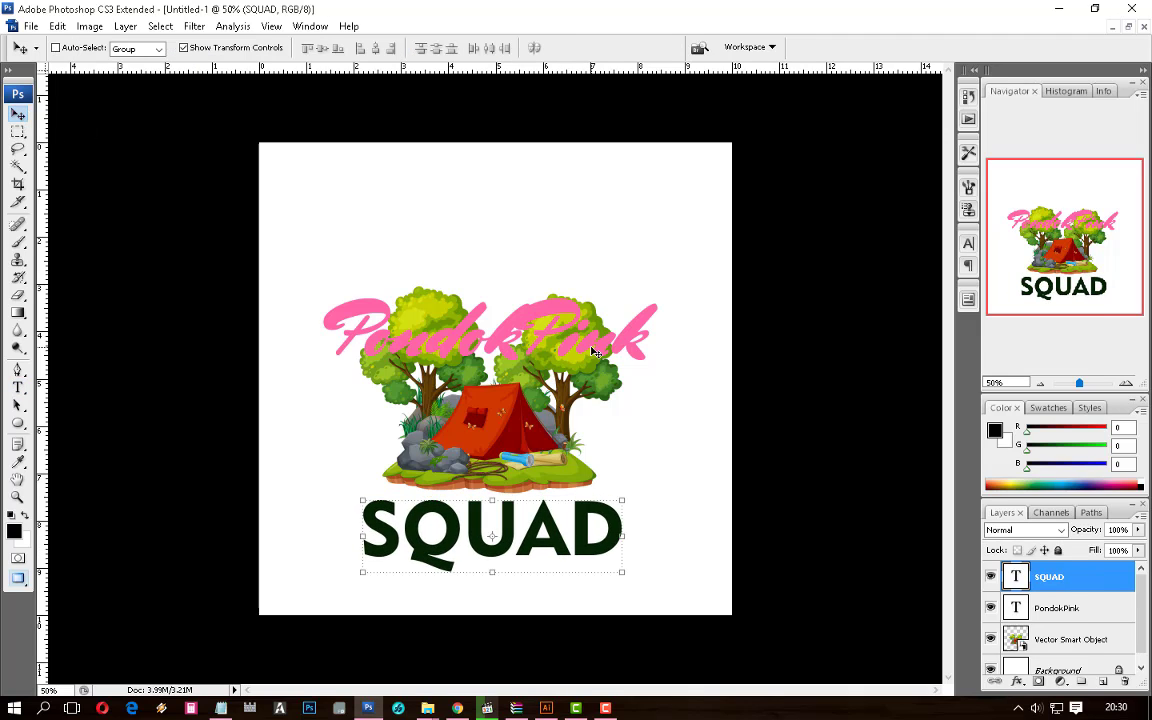
drag(655, 338, 484, 452)
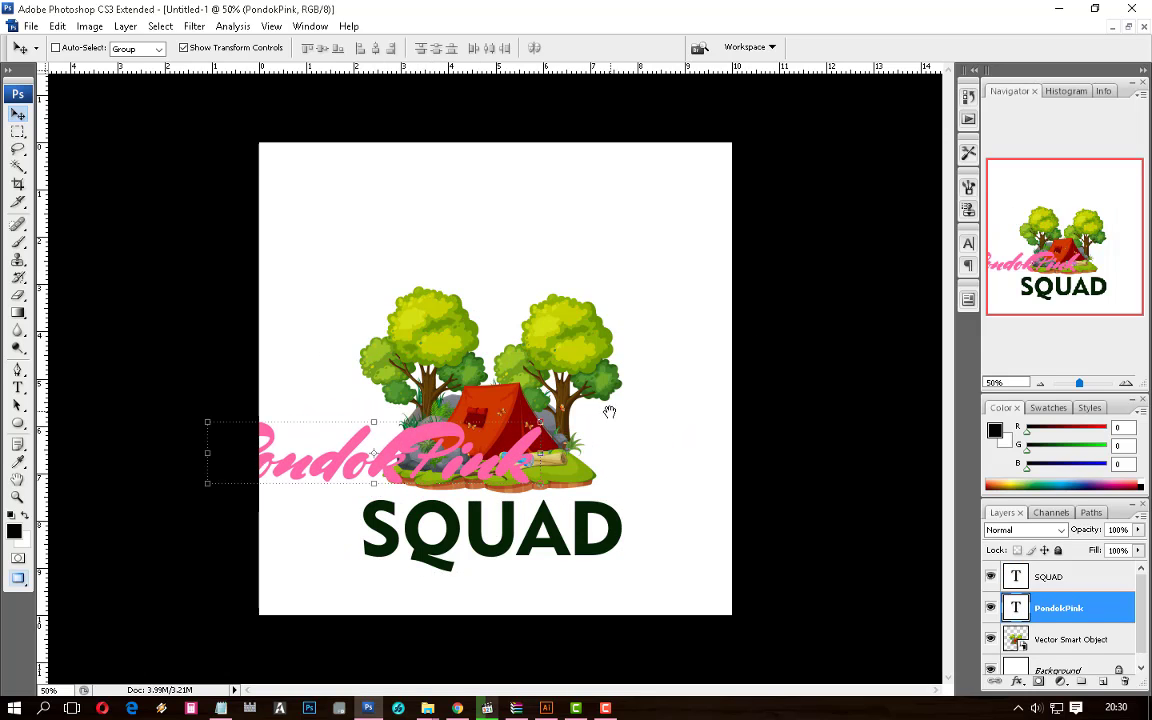
Select both the "PondokPink" and "SQUAD" texts and move them together up and right over the illustration
right_click(527, 546)
click(560, 550)
right_click(500, 455)
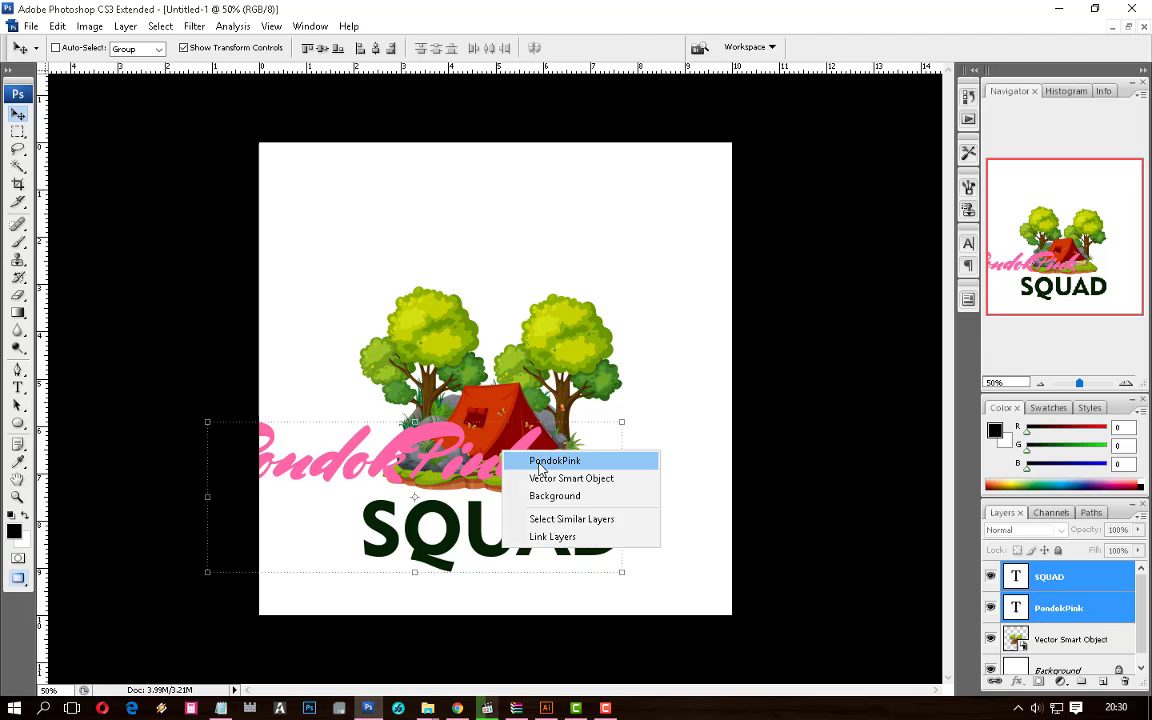
key(Escape)
key(ctrl+t)
key(Escape)
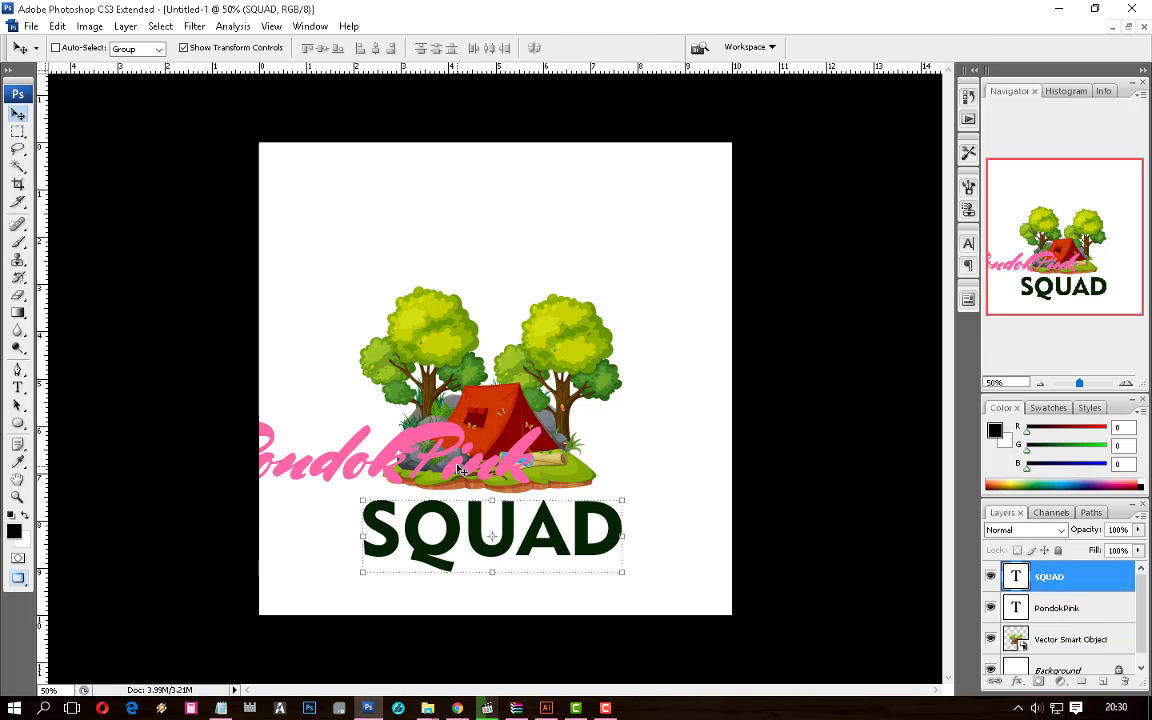
right_click(512, 481)
shift+click(511, 481)
drag(511, 482, 588, 423)
Move the camping illustration down and left so the trees sit behind "PondokPink" and the tent meets the start of "SQUAD"
right_click(567, 330)
click(585, 339)
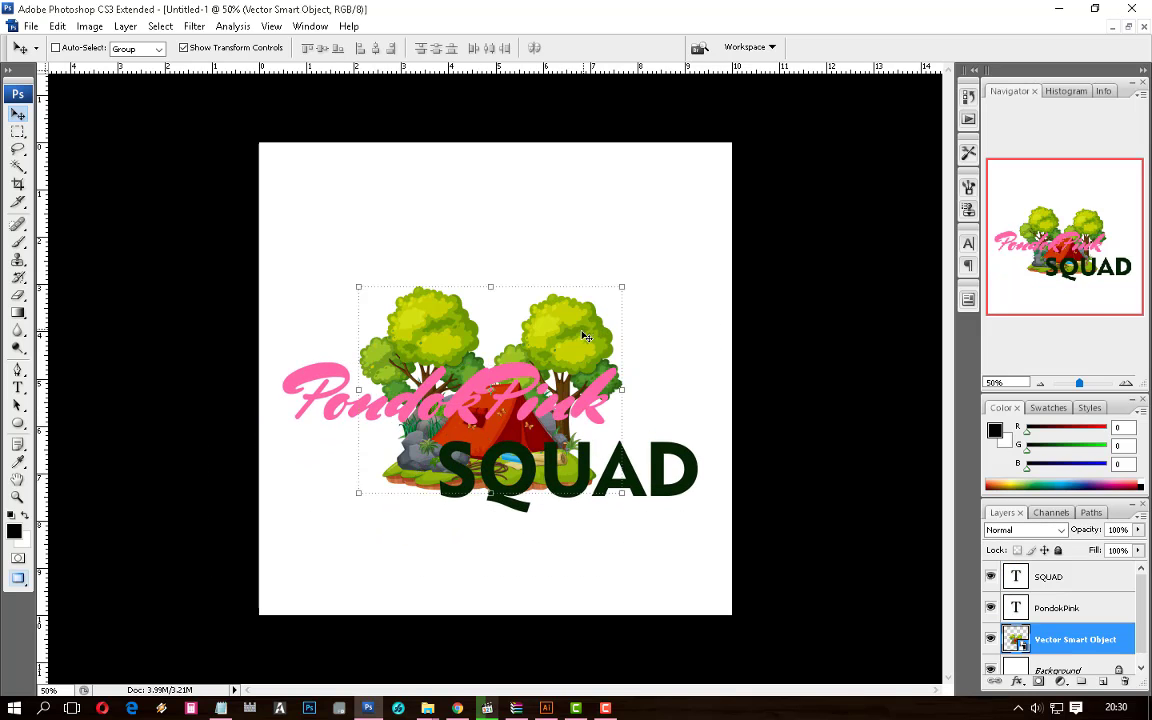
drag(585, 335, 502, 387)
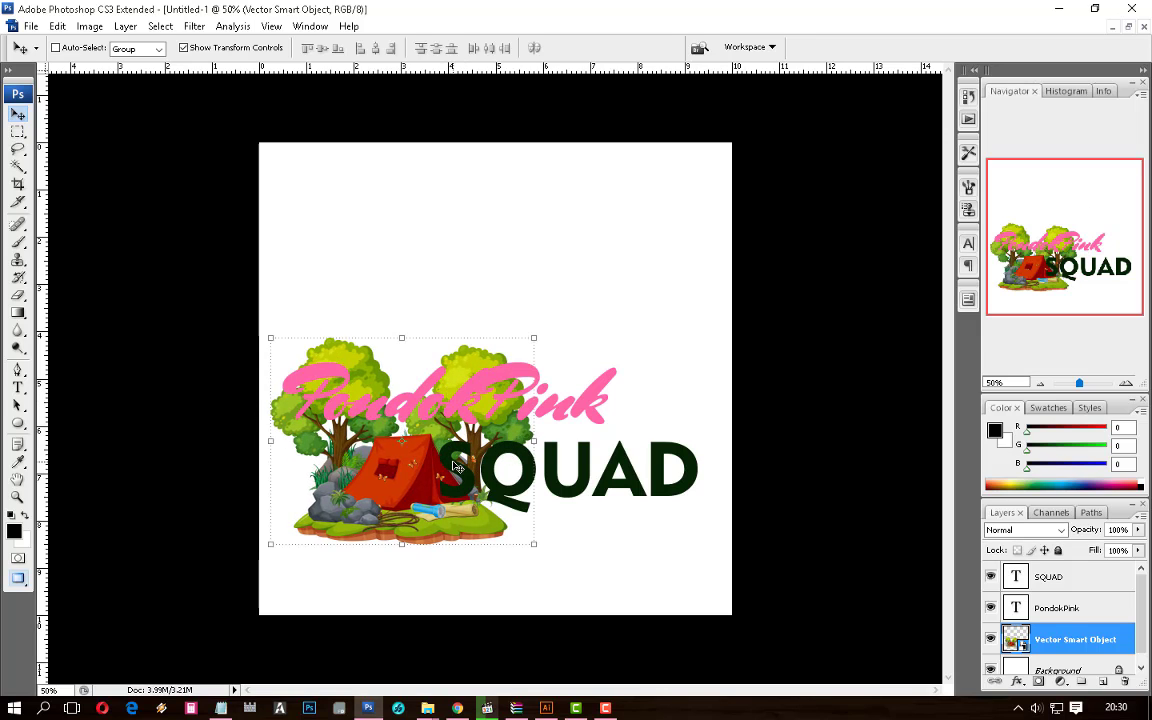
Add a drop shadow to the "SQUAD" text with a distance of 16 px and a size of 13 px
right_click(621, 477)
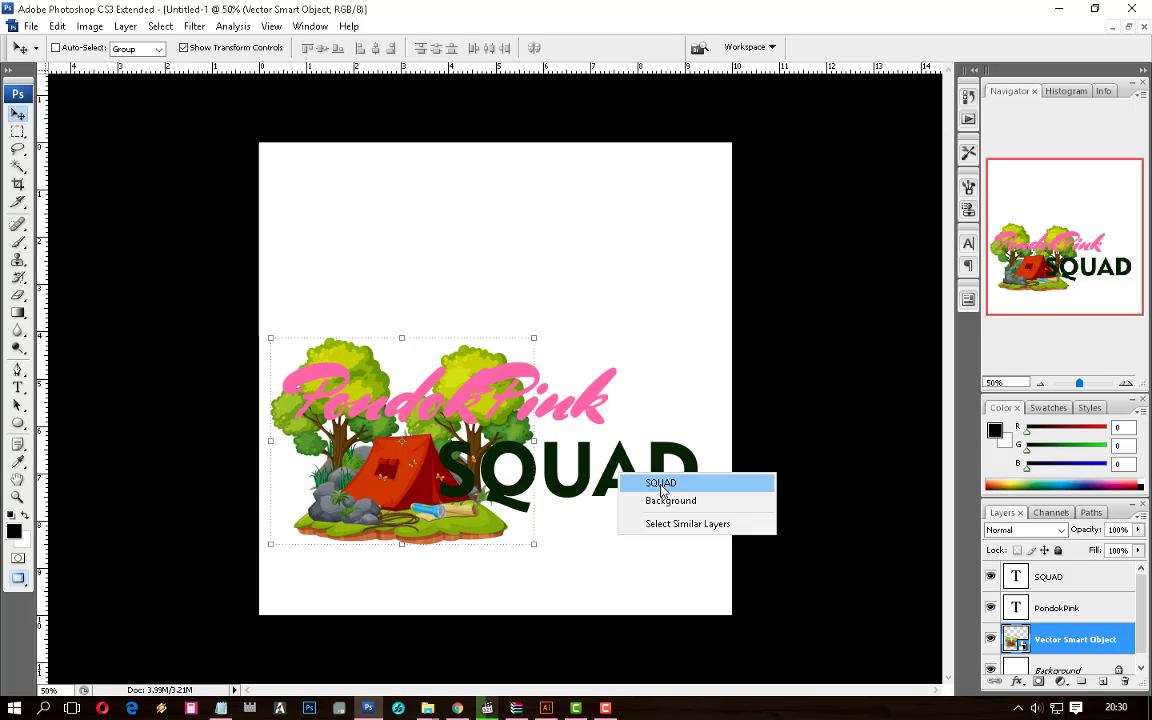
click(660, 481)
click(1017, 681)
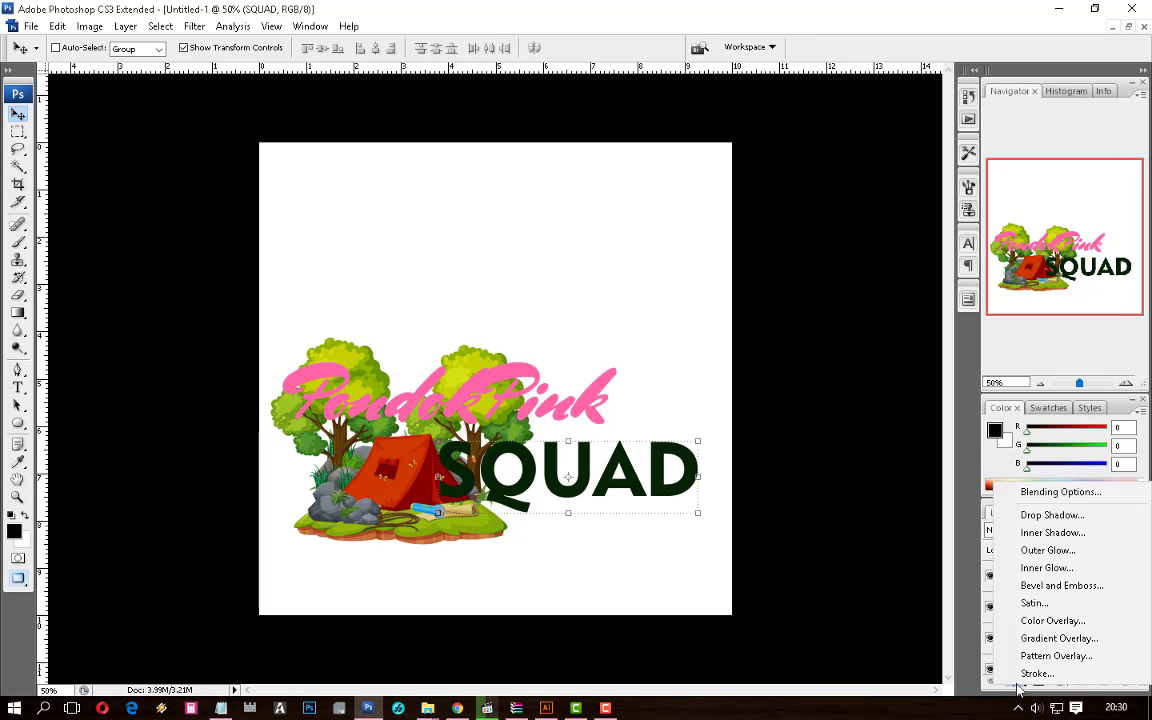
click(1045, 515)
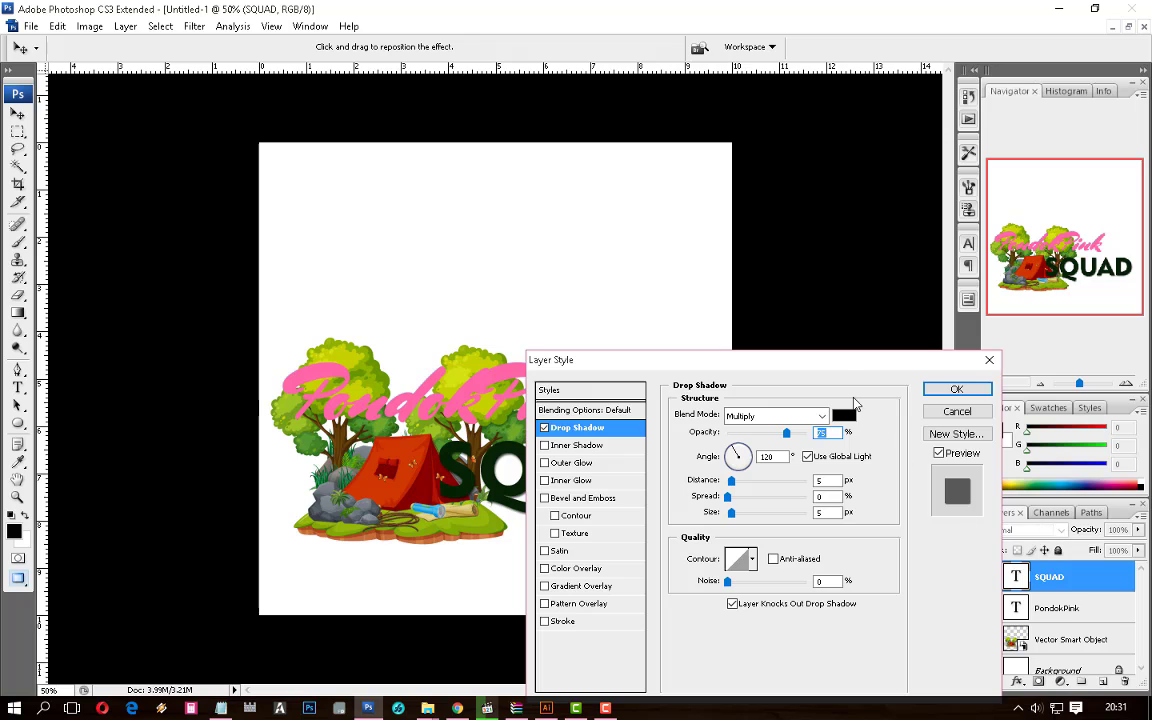
drag(843, 361, 960, 220)
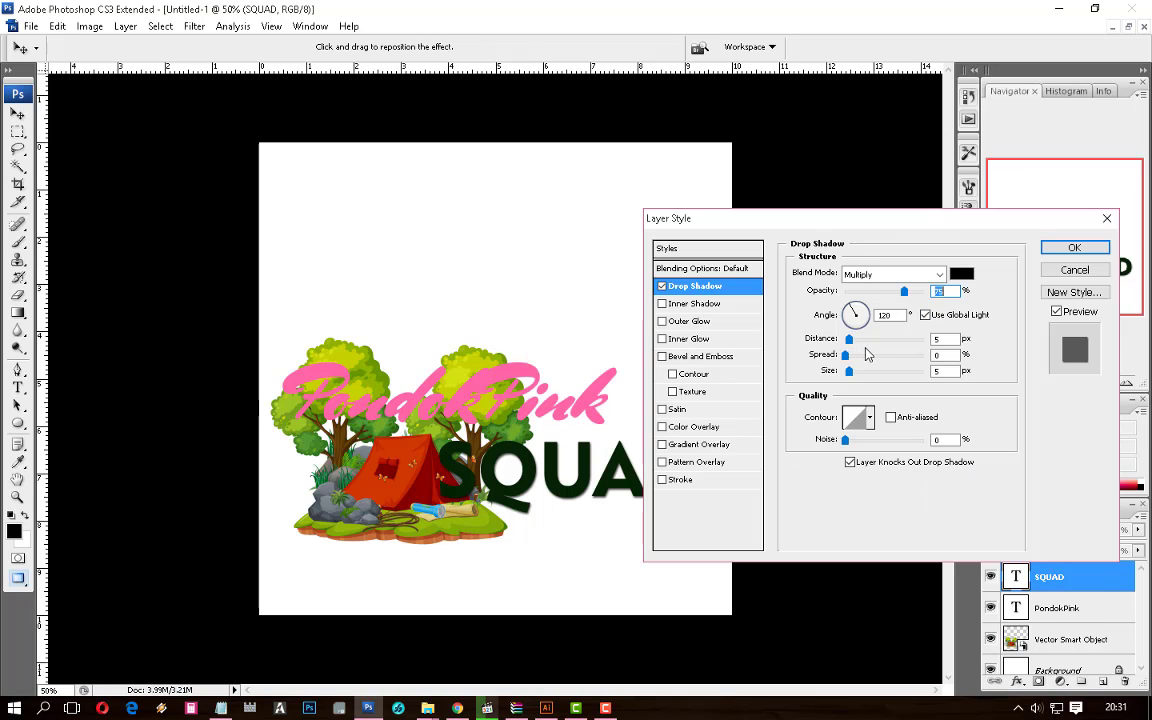
drag(849, 340, 855, 381)
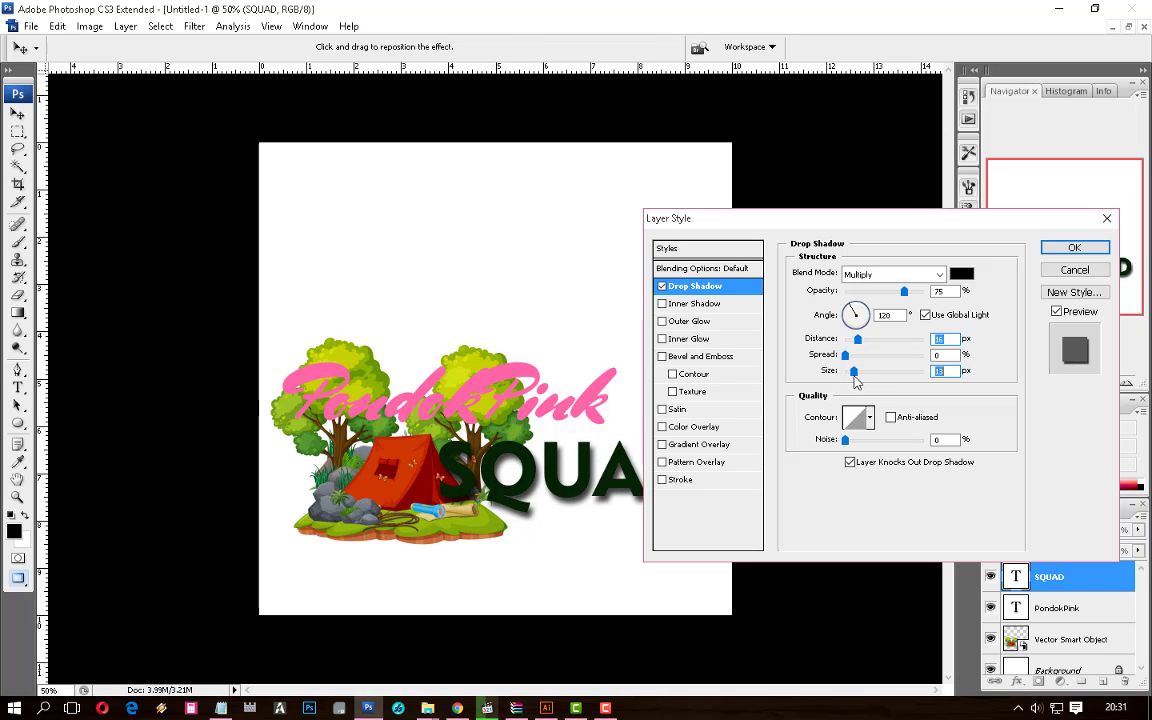
Add a thick white (ffffff) stroke around the "SQUAD" text and apply the layer style
click(680, 480)
click(828, 376)
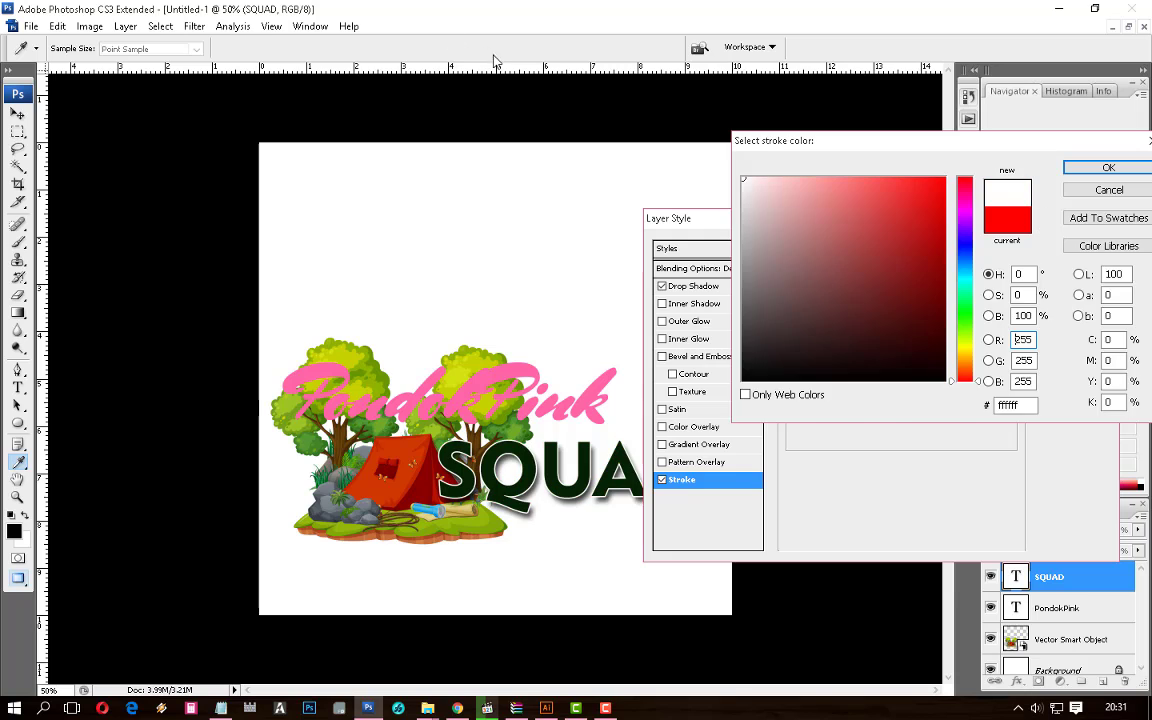
key(Return)
drag(847, 282, 853, 272)
key(Return)
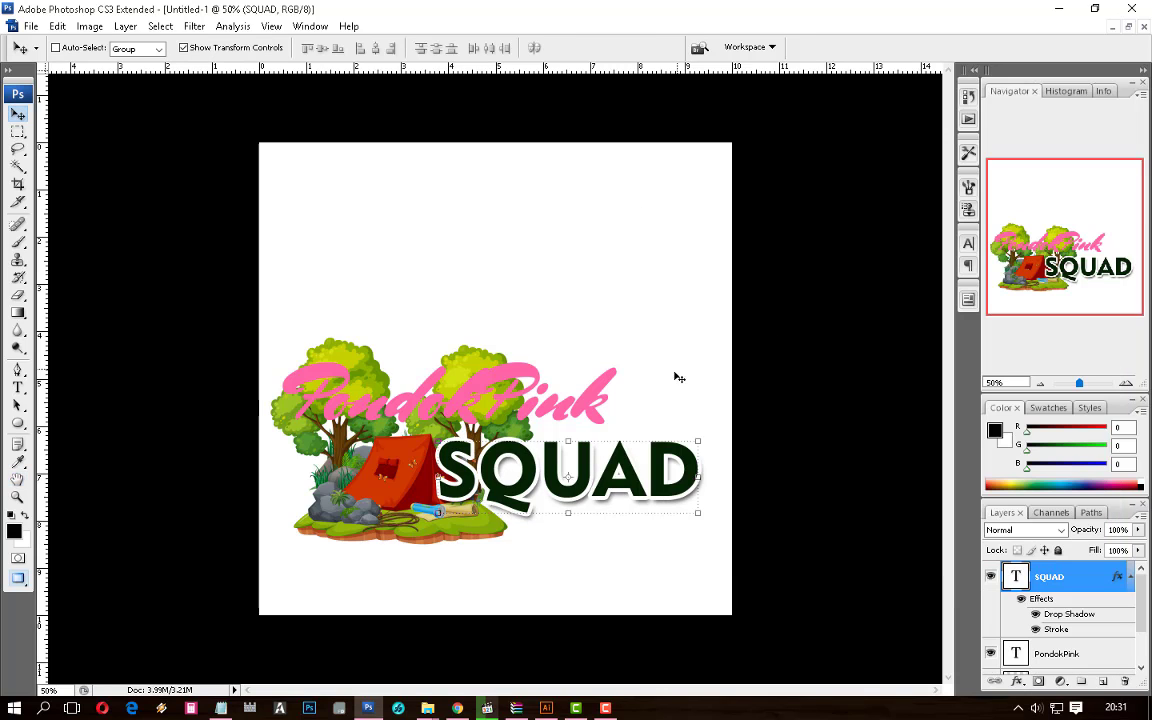
Shift the "PondokPink" text slightly up and left so it starts near the illustration's left edge
right_click(567, 418)
click(600, 425)
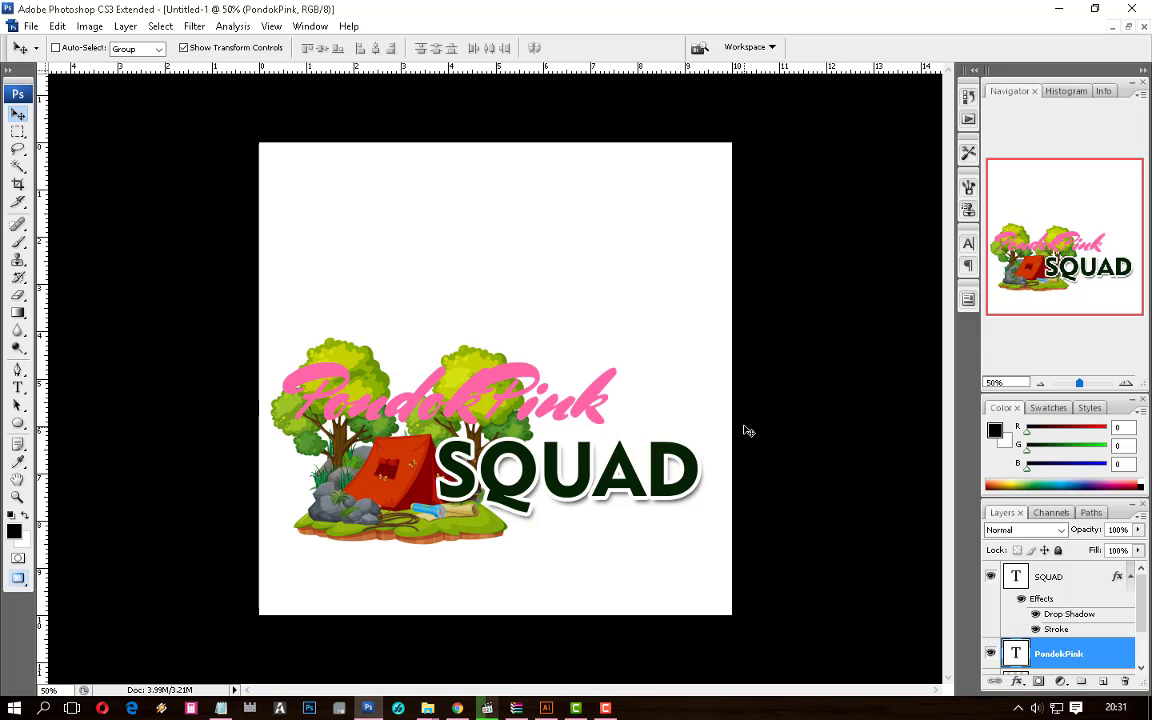
key(ctrl+plus)
drag(557, 420, 537, 398)
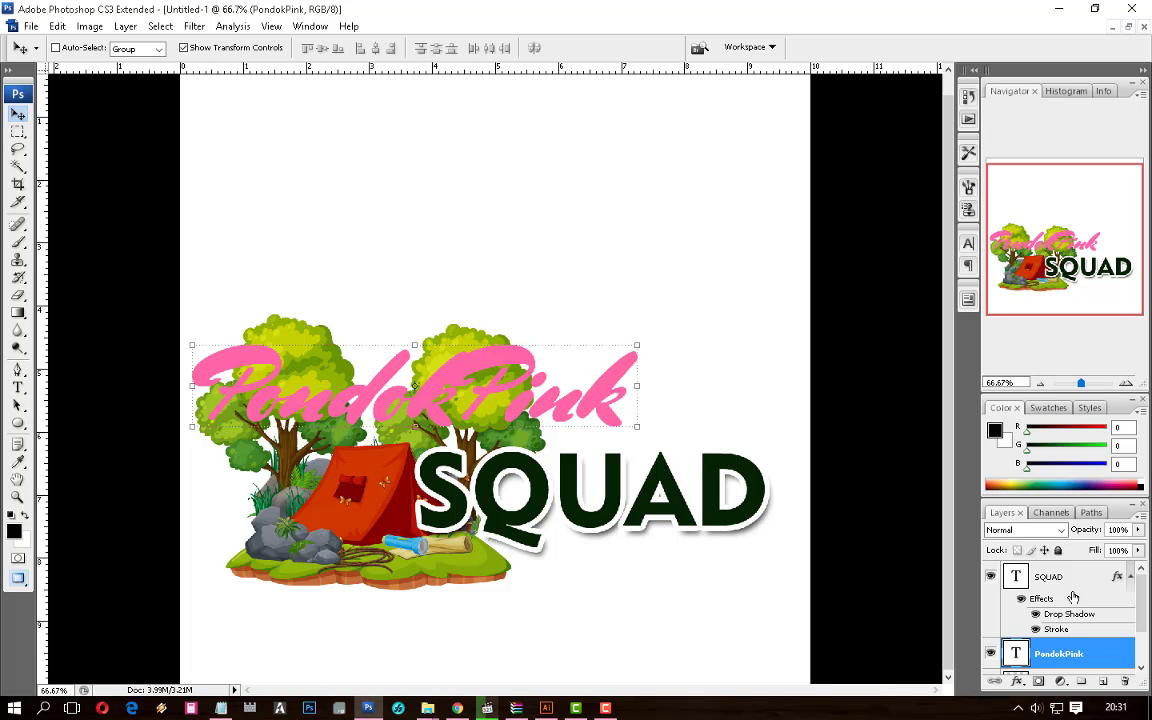
Apply a Bevel and Emboss effect to the "PondokPink" text with 551% depth and 7 px size, and shift the text slightly left
click(1017, 683)
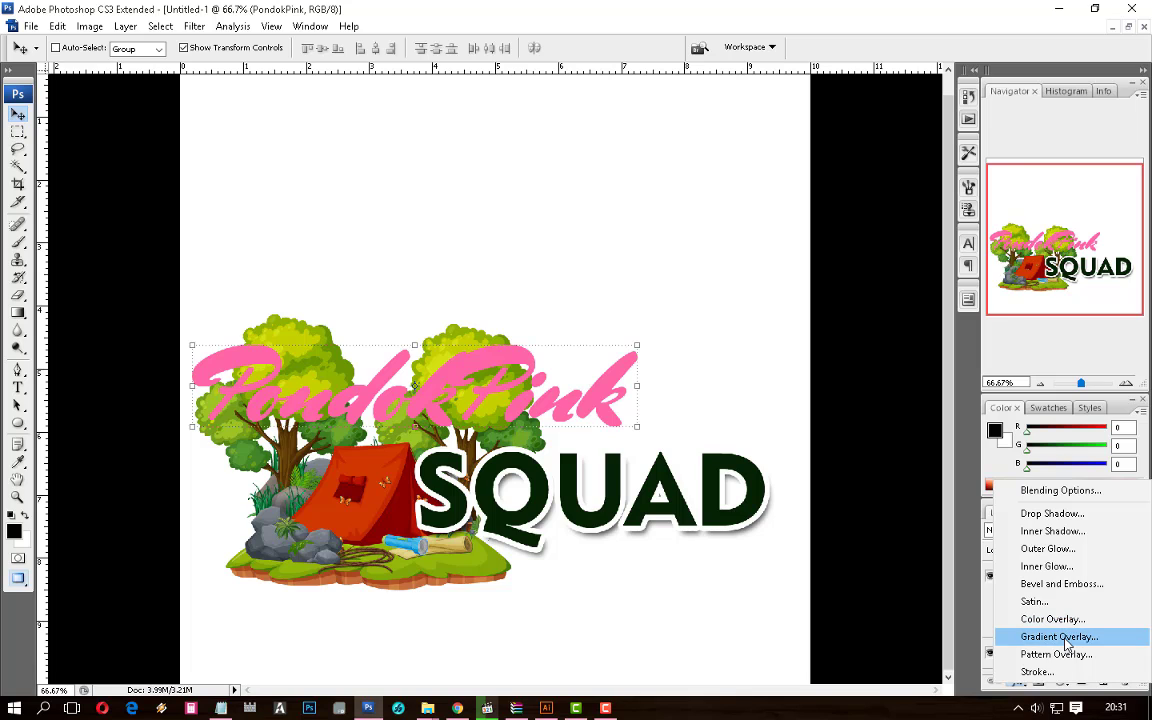
click(1061, 583)
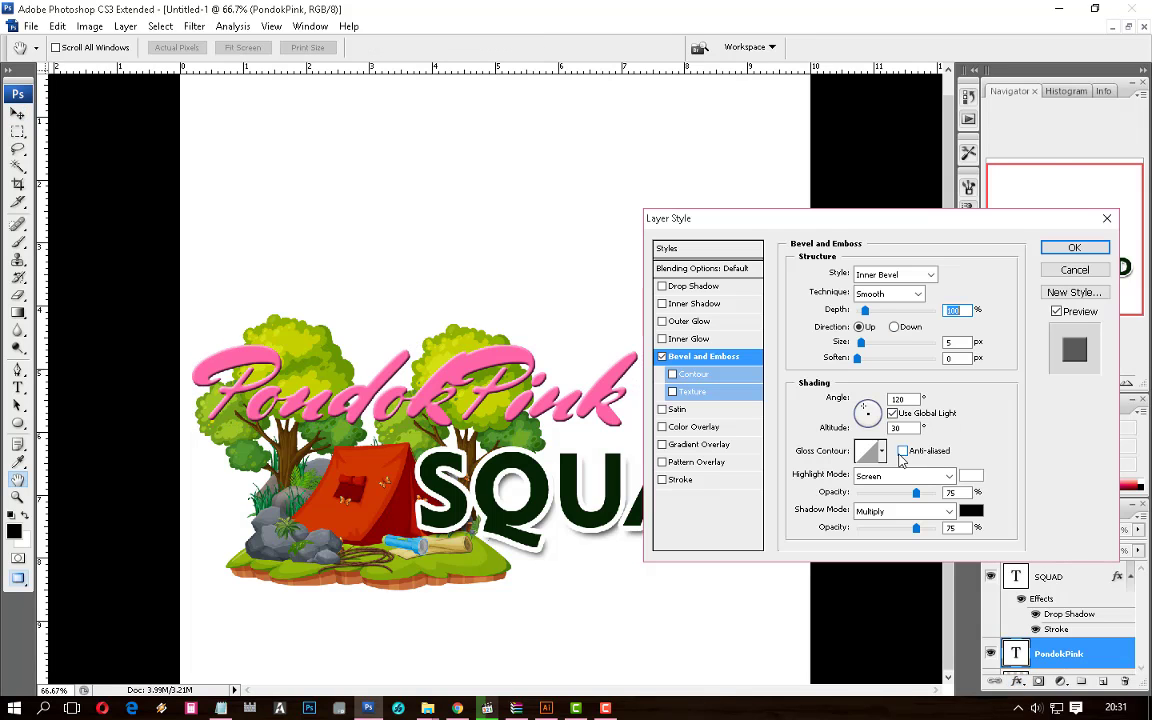
drag(866, 312, 864, 344)
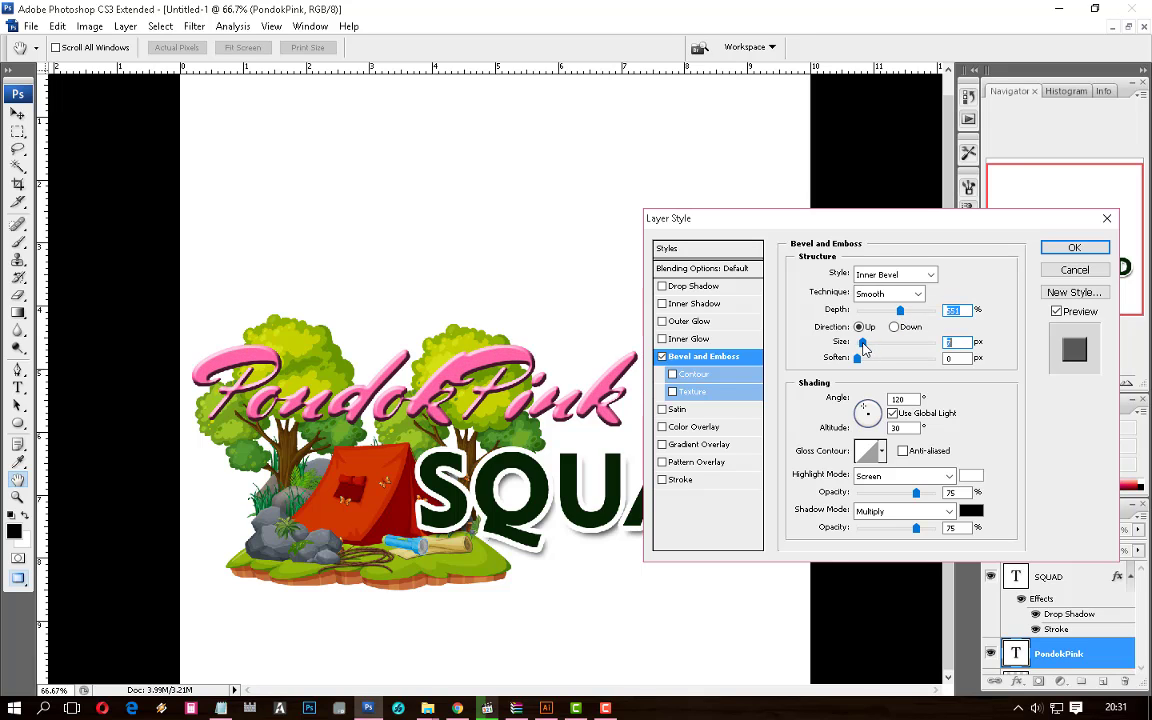
click(1075, 247)
drag(572, 408, 545, 408)
key(f)
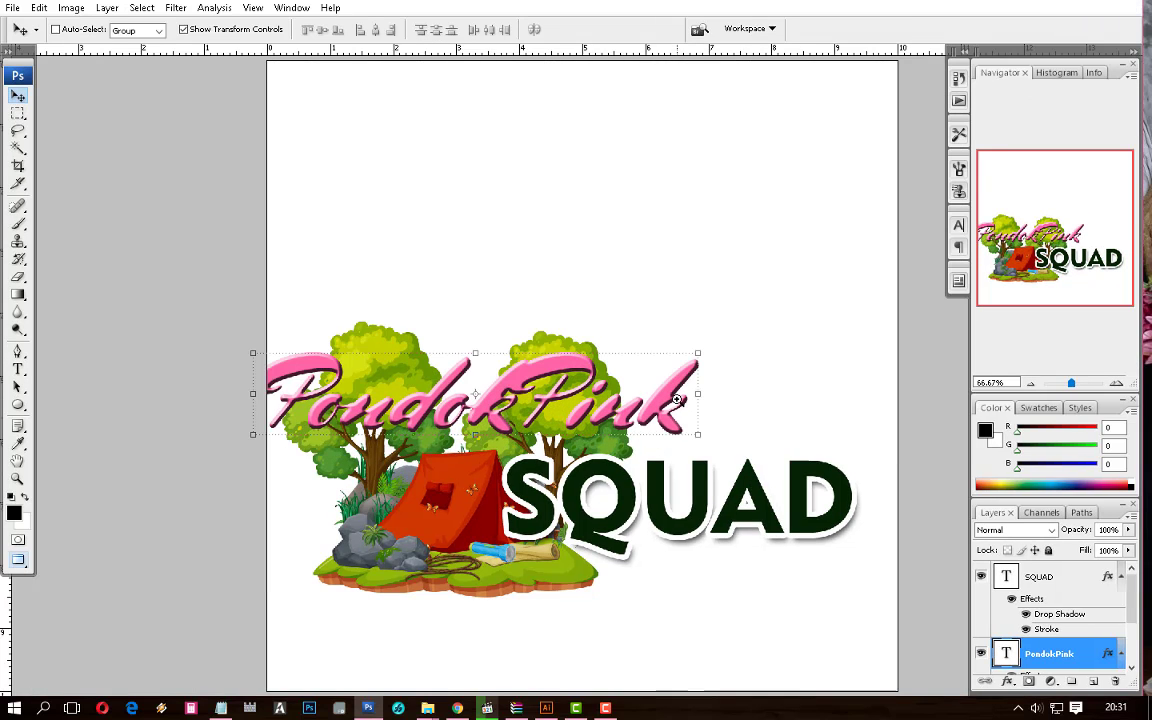
Try to move the camping illustration and both text layers together up and to the right
key(ctrl+minus)
shift+right_click(628, 467)
shift+click(648, 476)
shift+right_click(491, 477)
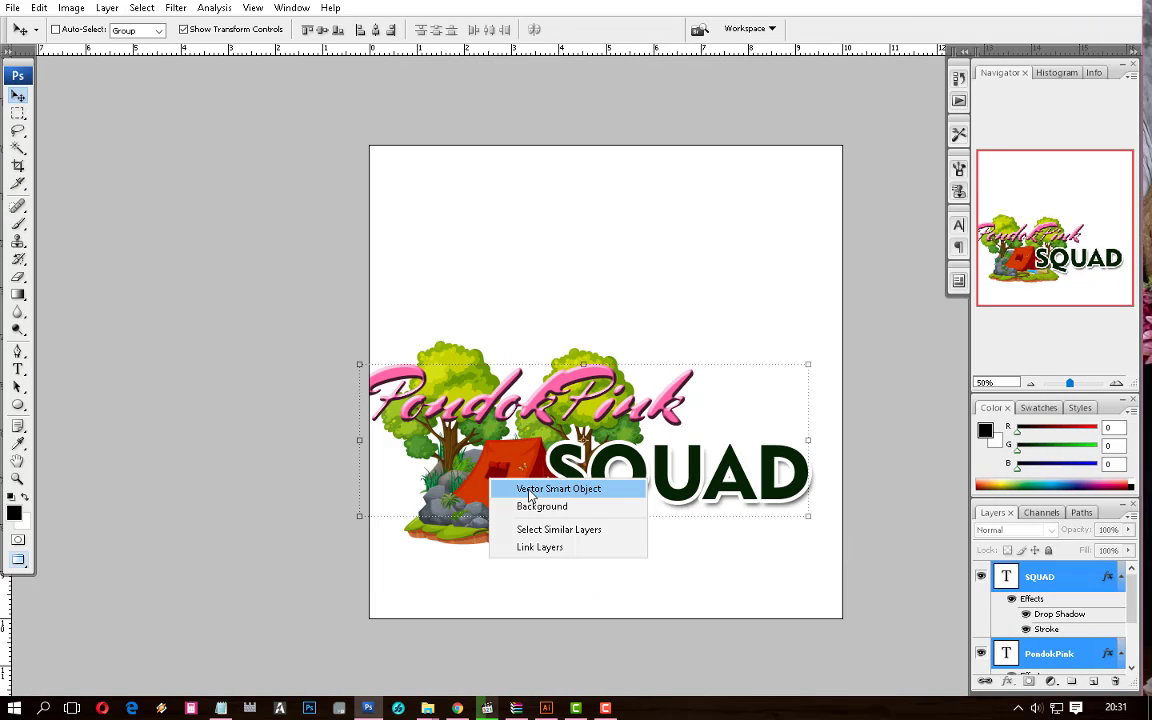
shift+click(530, 490)
drag(634, 471, 668, 426)
Scale the whole artwork to 91.1% and undo both this transform and the preceding group move
drag(841, 293, 815, 308)
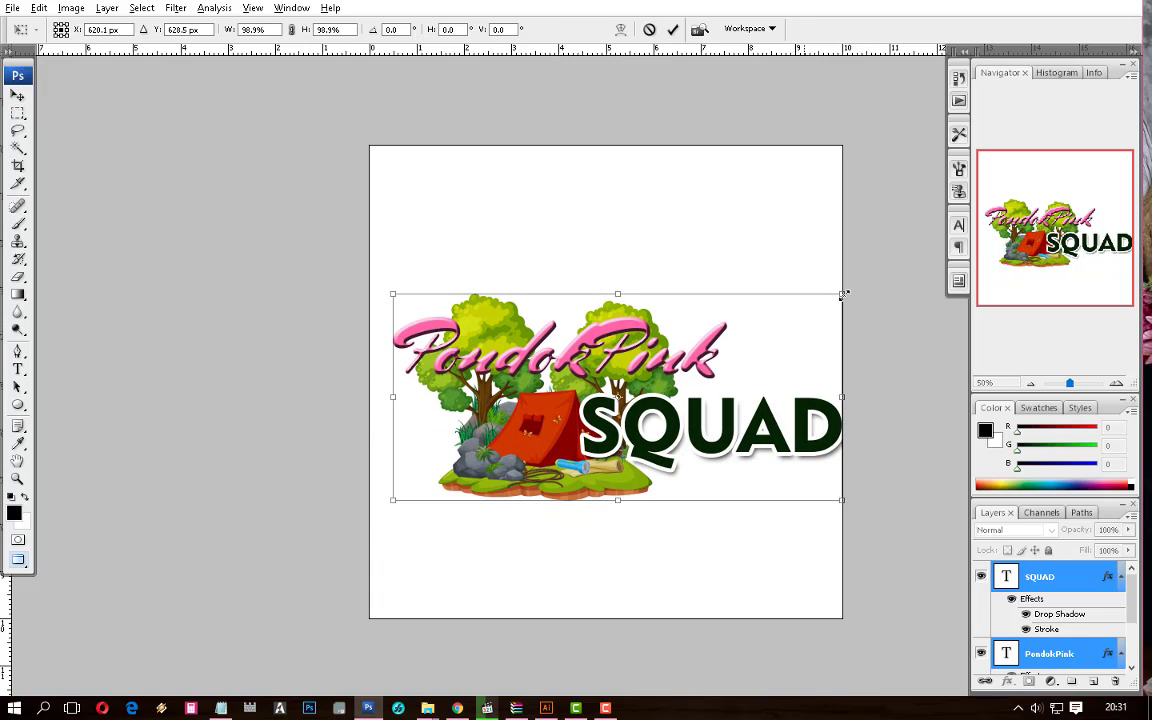
key(Return)
click(841, 295)
drag(820, 313, 847, 296)
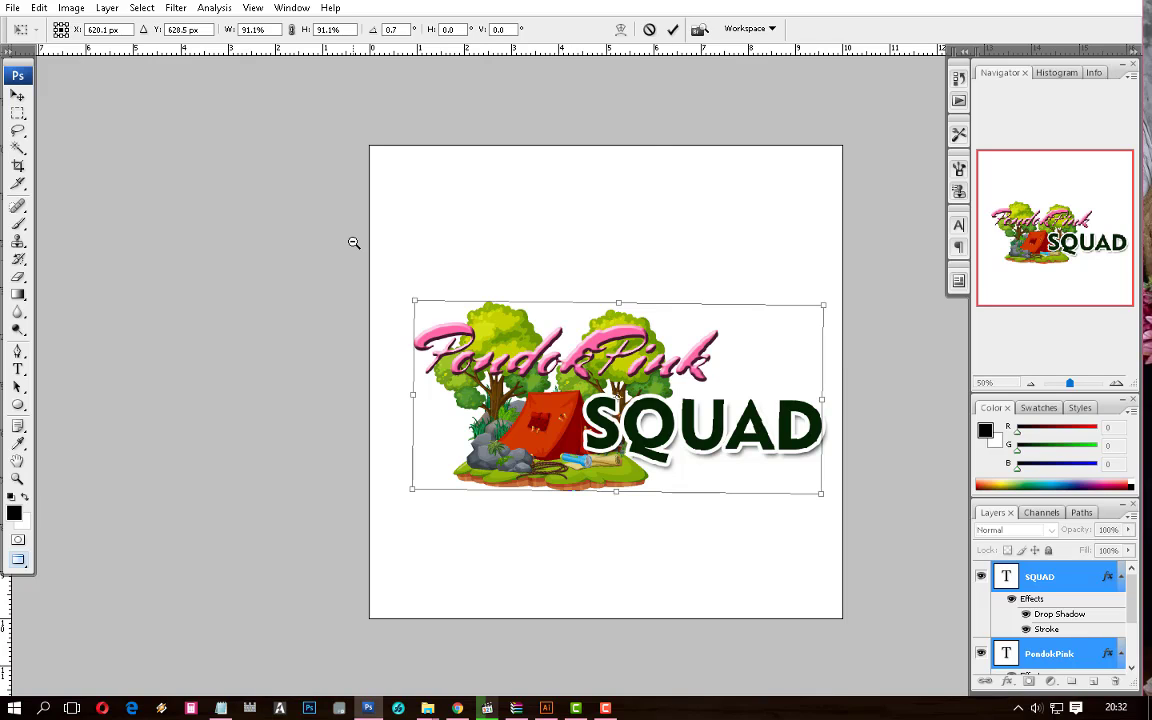
key(ctrl+minus)
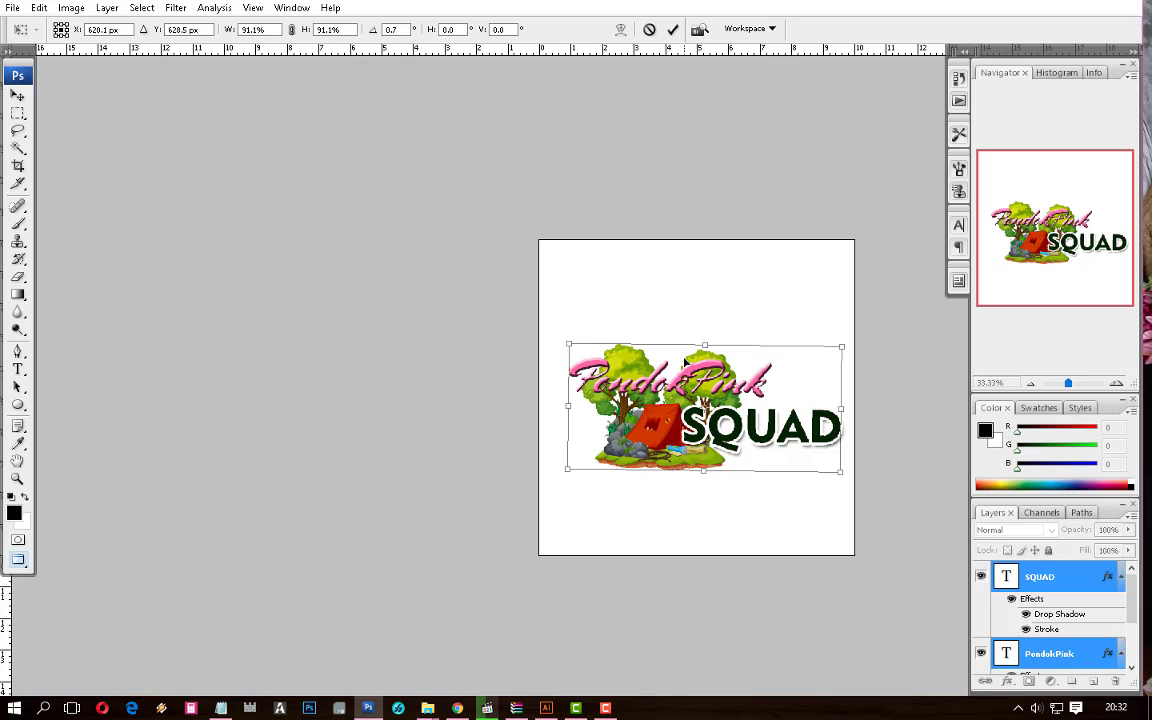
key(Return)
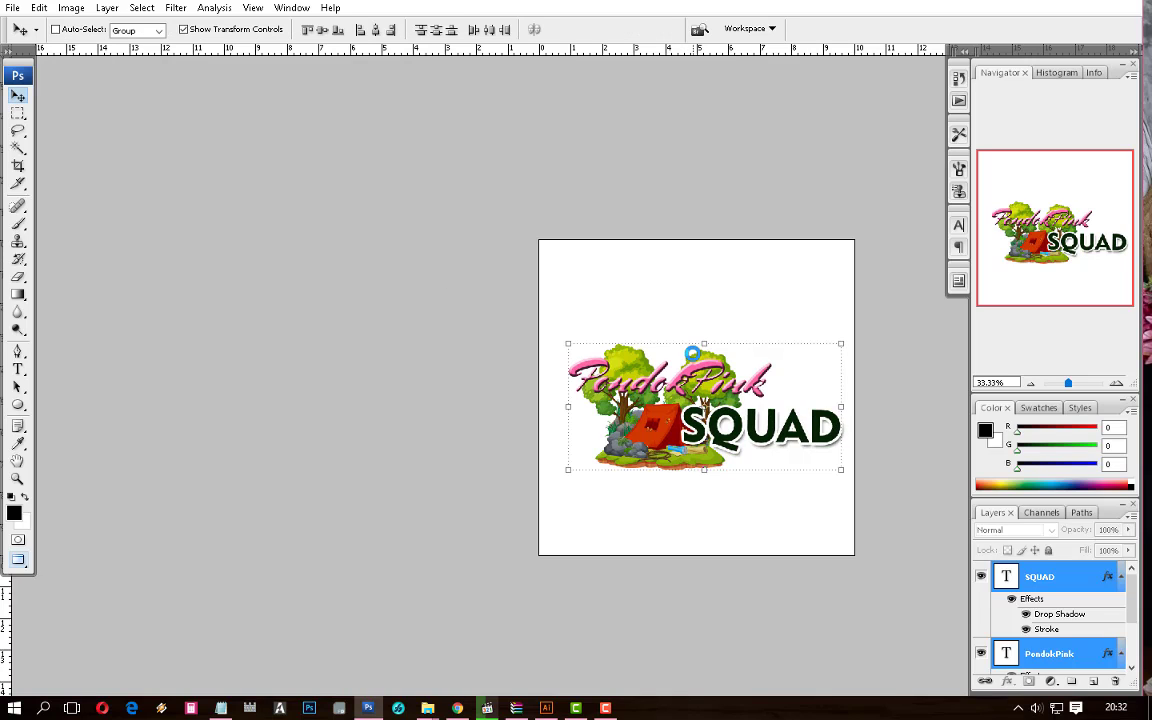
key(ctrl+alt+z)
key(ctrl+alt+z)
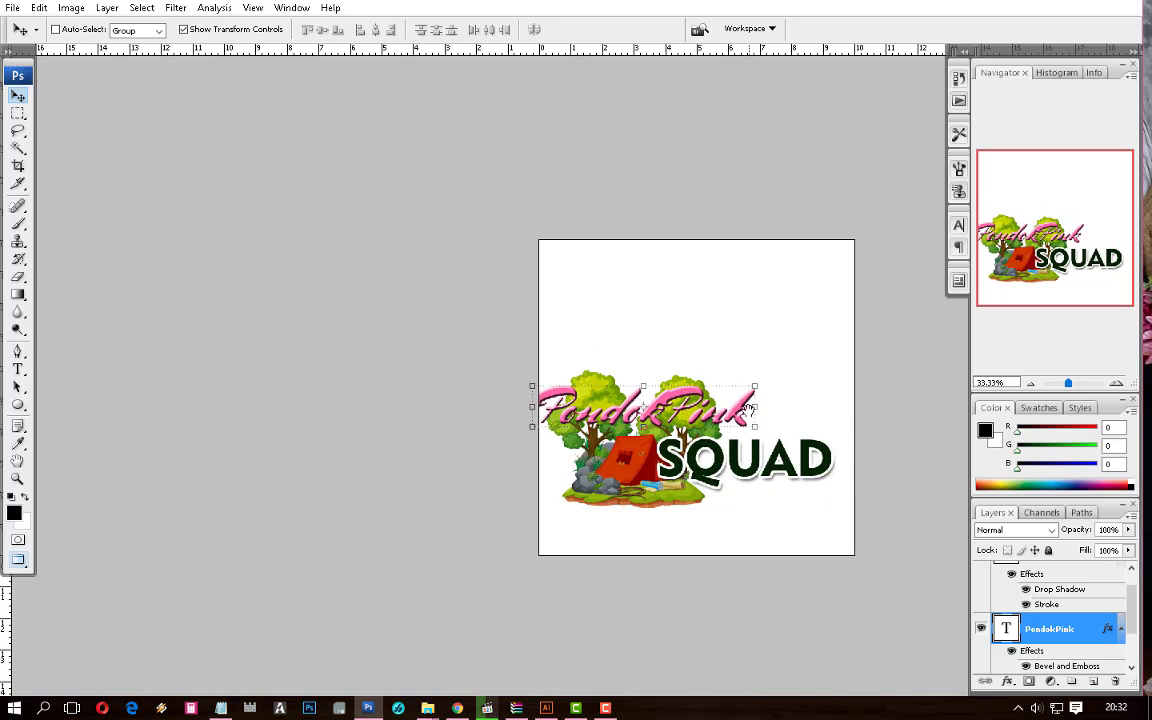
Select the illustration and both text layers together and move them up and to the right on the canvas
drag(733, 432, 616, 388)
scroll(616, 388, up, 1)
right_click(488, 313)
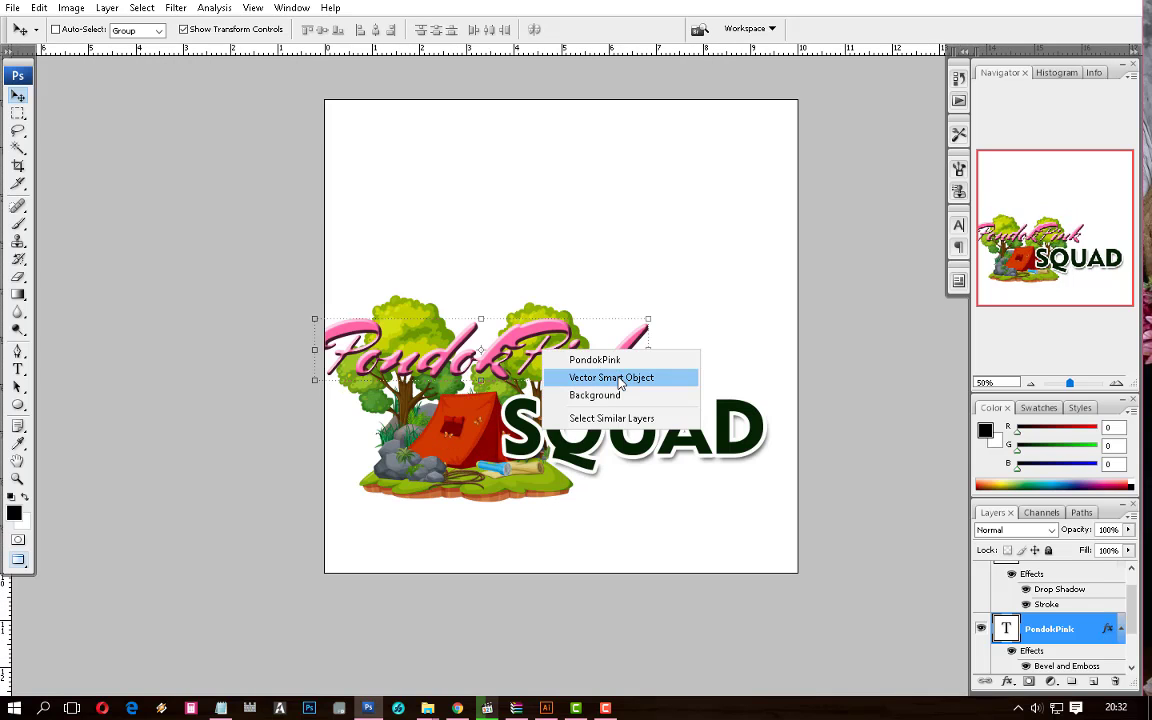
click(540, 337)
right_click(555, 450)
click(620, 456)
drag(620, 456, 663, 386)
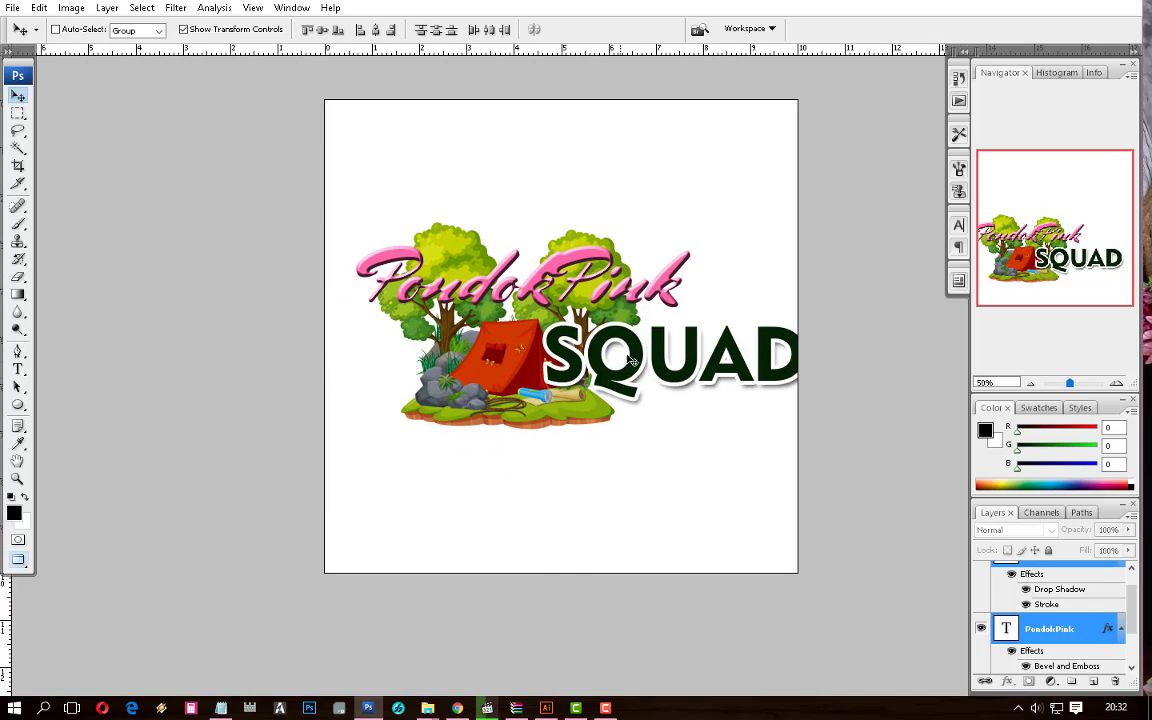
Scale the selected illustration and texts proportionally to 86.5% and shift them slightly left
key(ctrl+t)
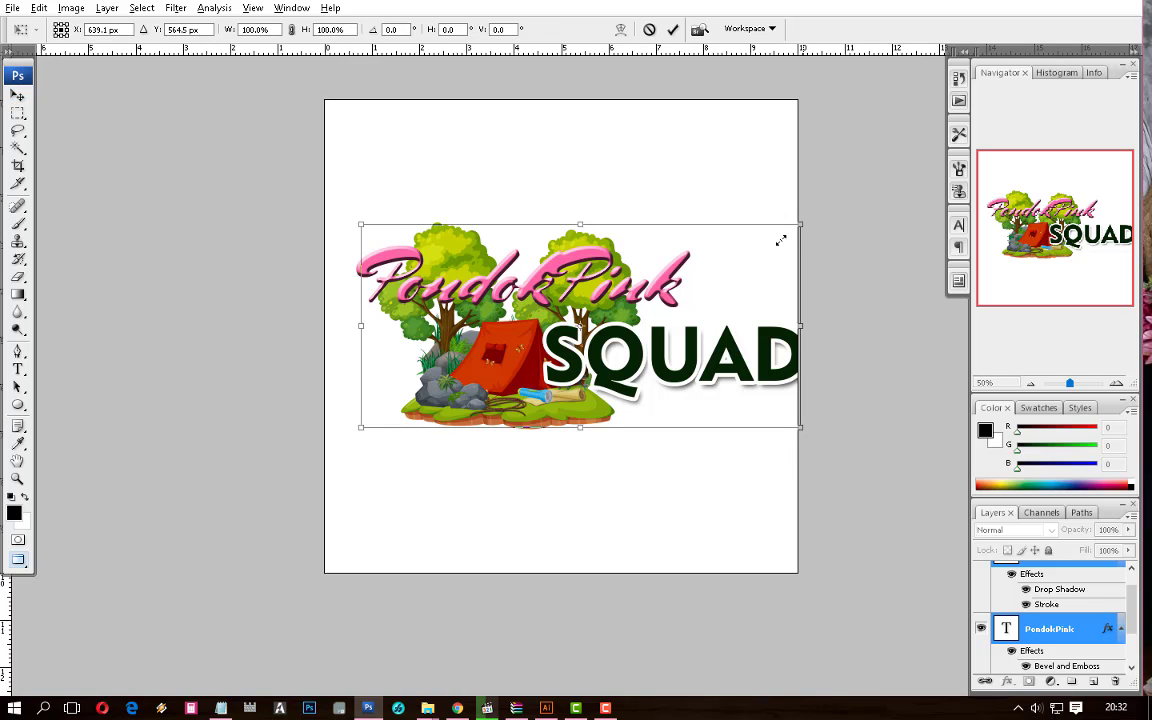
drag(781, 240, 777, 238)
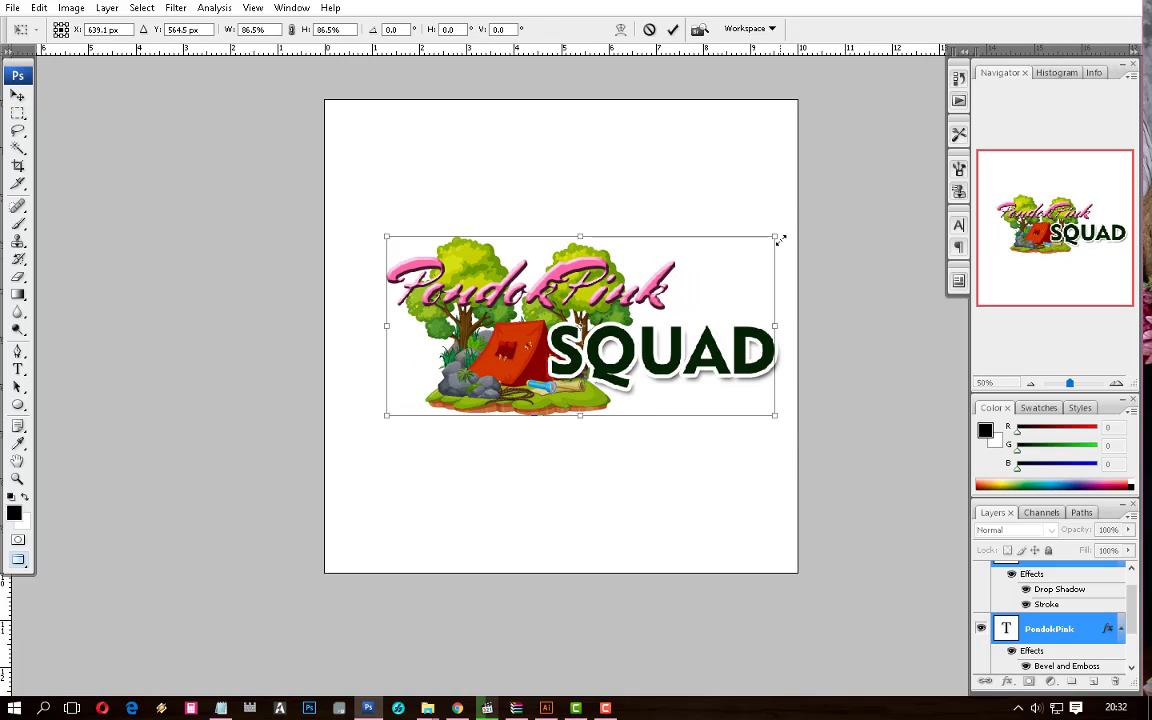
key(Return)
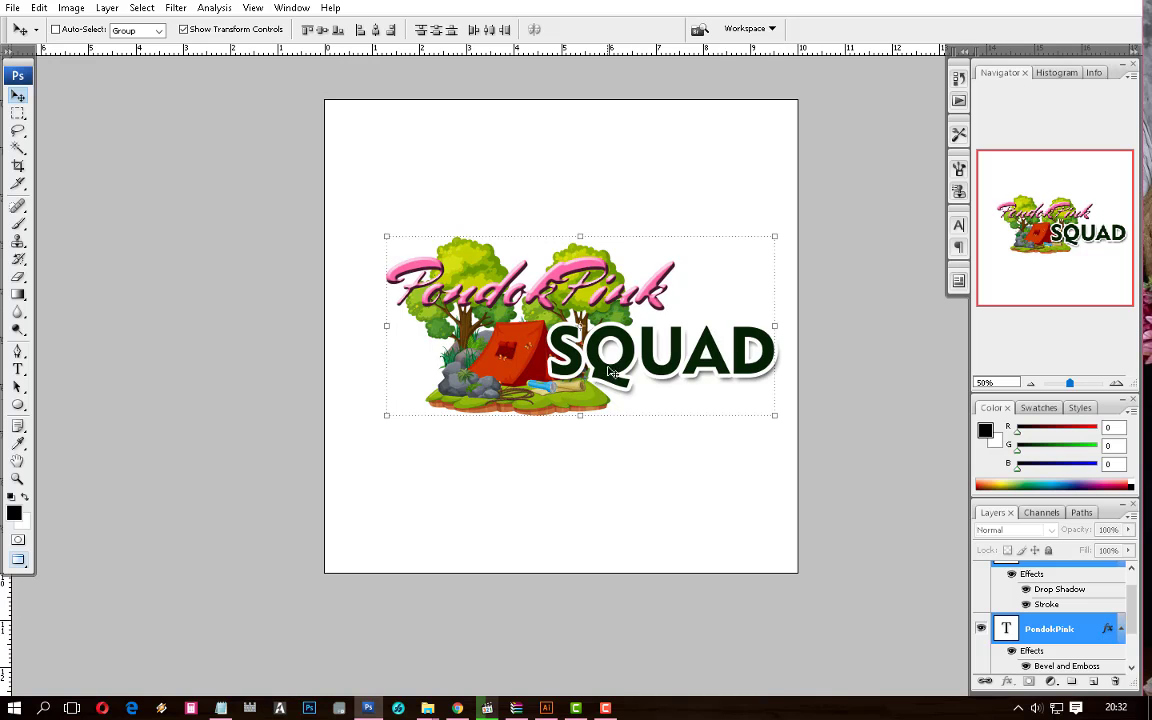
key(ctrl+plus)
drag(585, 352, 483, 393)
Move "SQUAD" down over the illustration's lower right edge and lower "PondokPink" across the tent
right_click(486, 402)
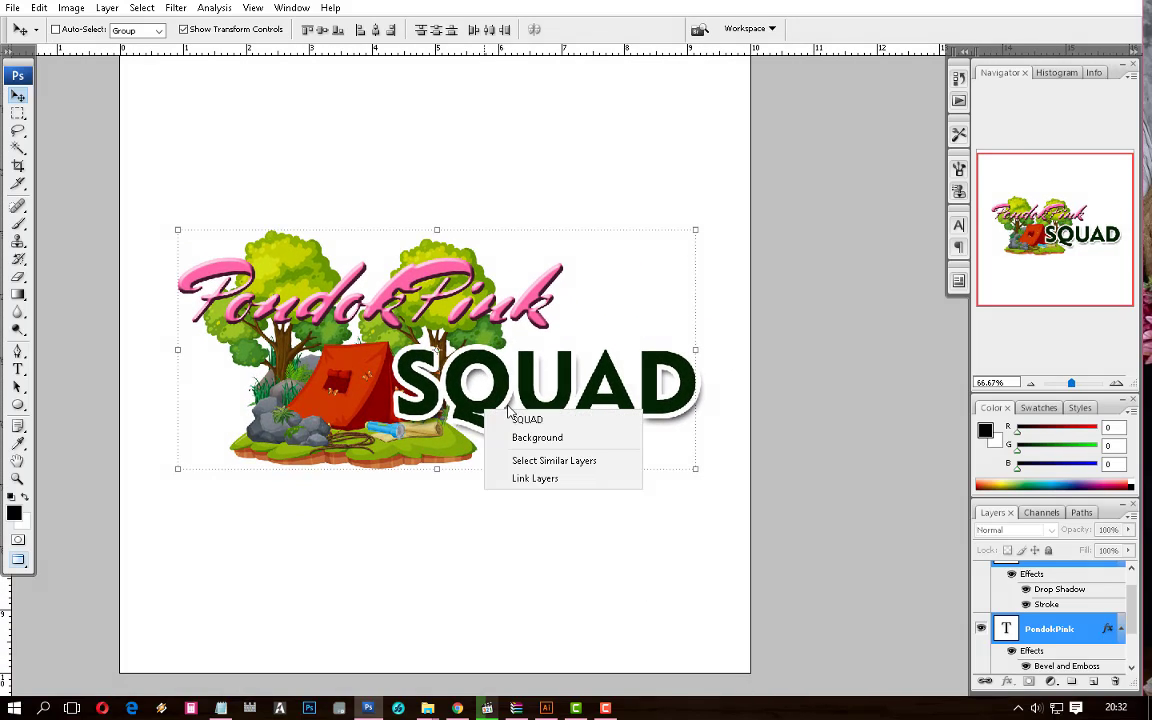
click(520, 416)
drag(588, 409, 583, 487)
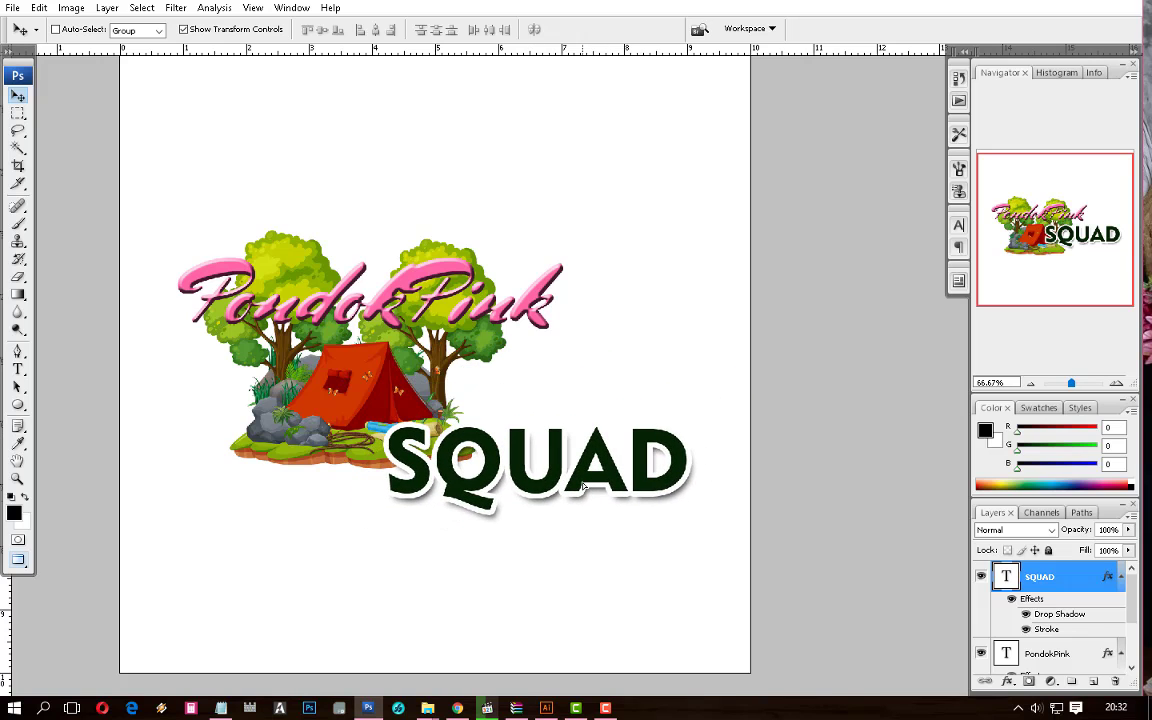
right_click(410, 270)
click(418, 285)
drag(308, 262, 318, 368)
Move the camping illustration right and slightly down behind "SQUAD", and place "PondokPink" across the treetops
right_click(425, 282)
click(447, 289)
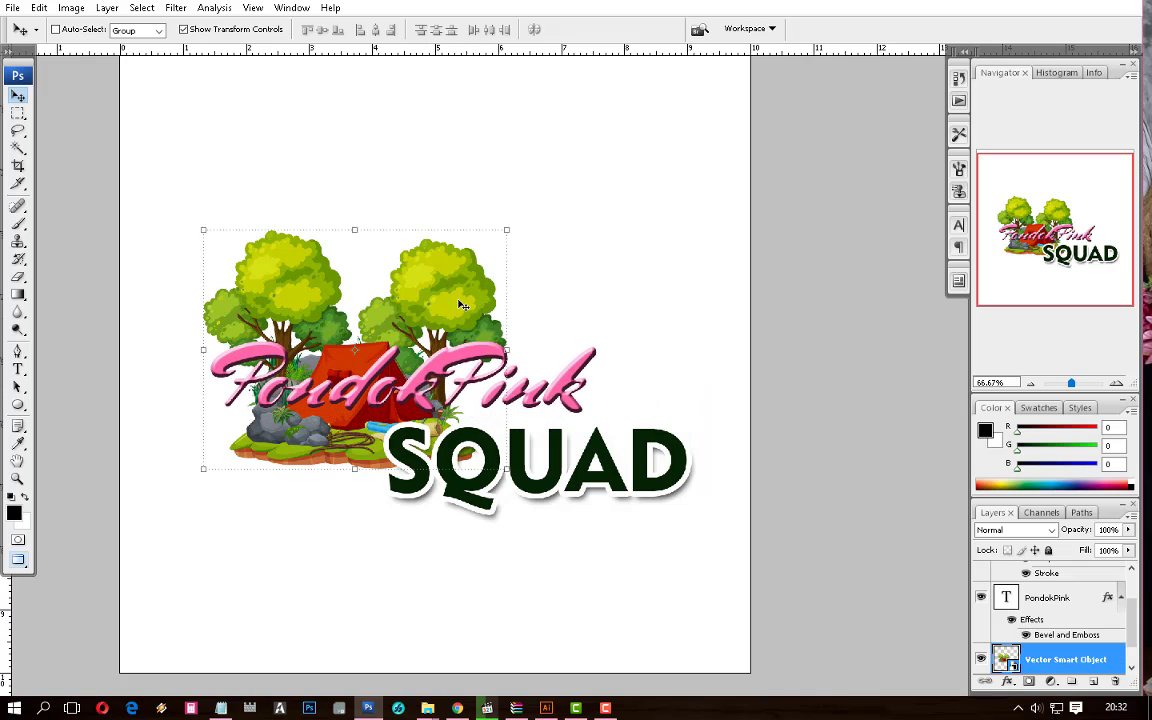
drag(460, 303, 551, 297)
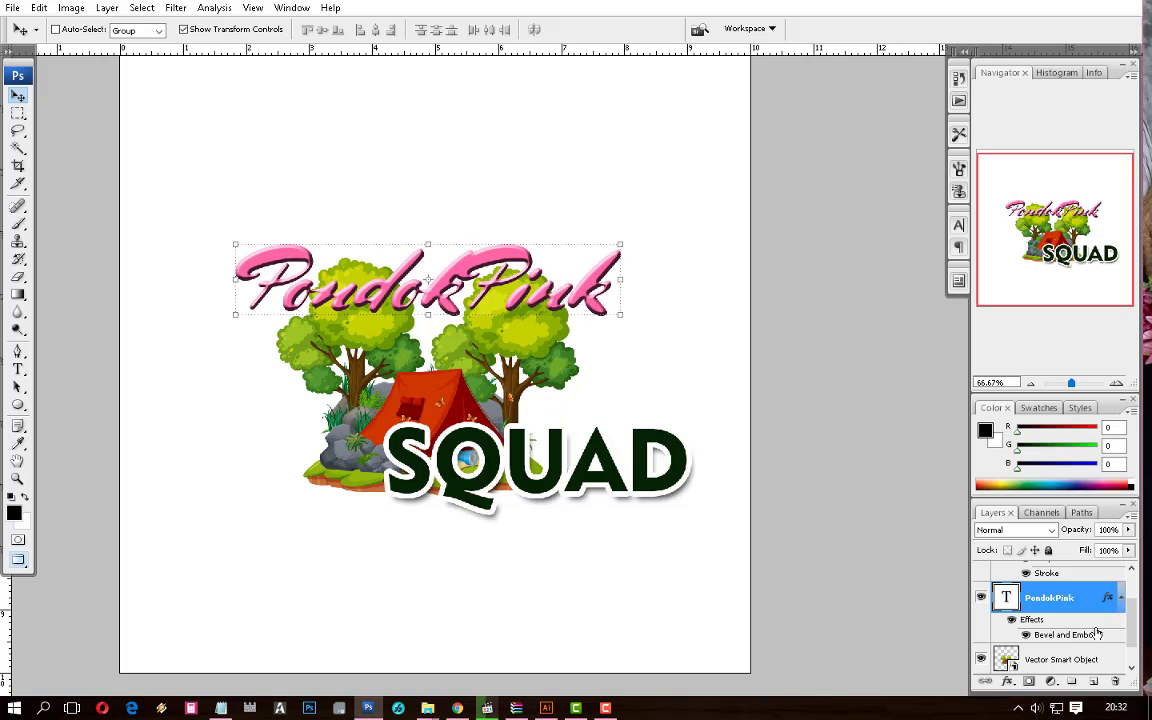
Add a drop shadow to the "PondokPink" text with a distance of 19 px and a size of 0 px
click(1007, 681)
click(1045, 512)
drag(851, 344, 800, 370)
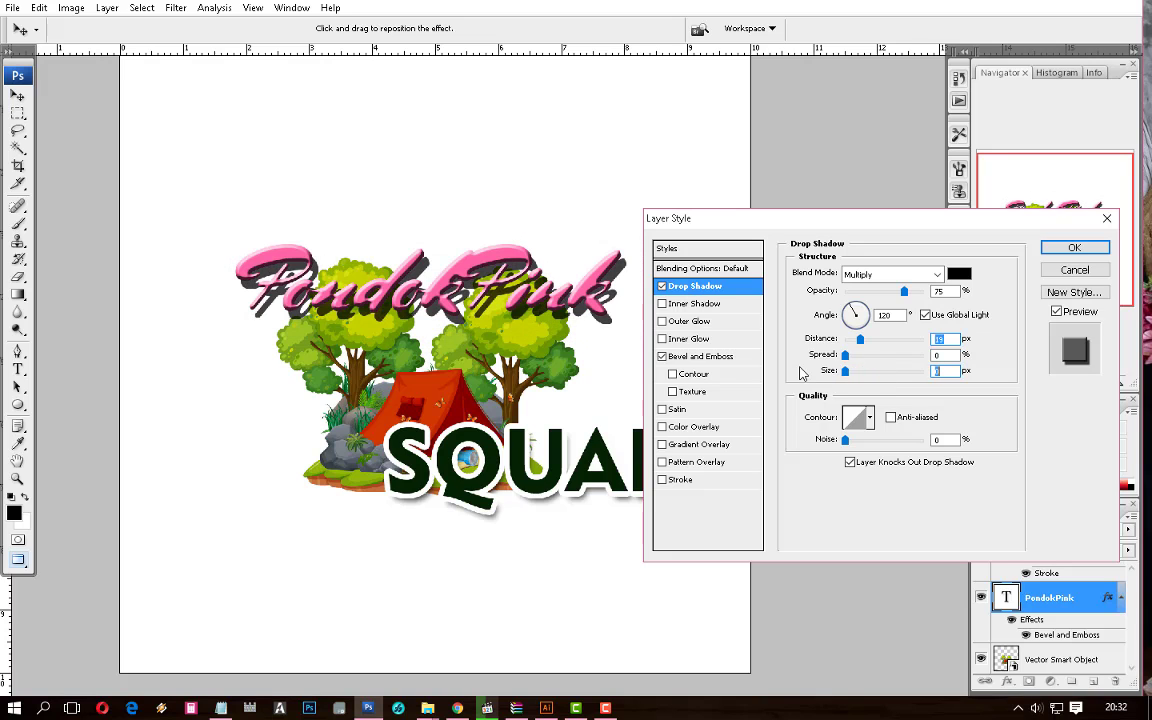
Set the "PondokPink" drop shadow color to the yellow-green (c5d100) sampled from the tree foliage
click(958, 273)
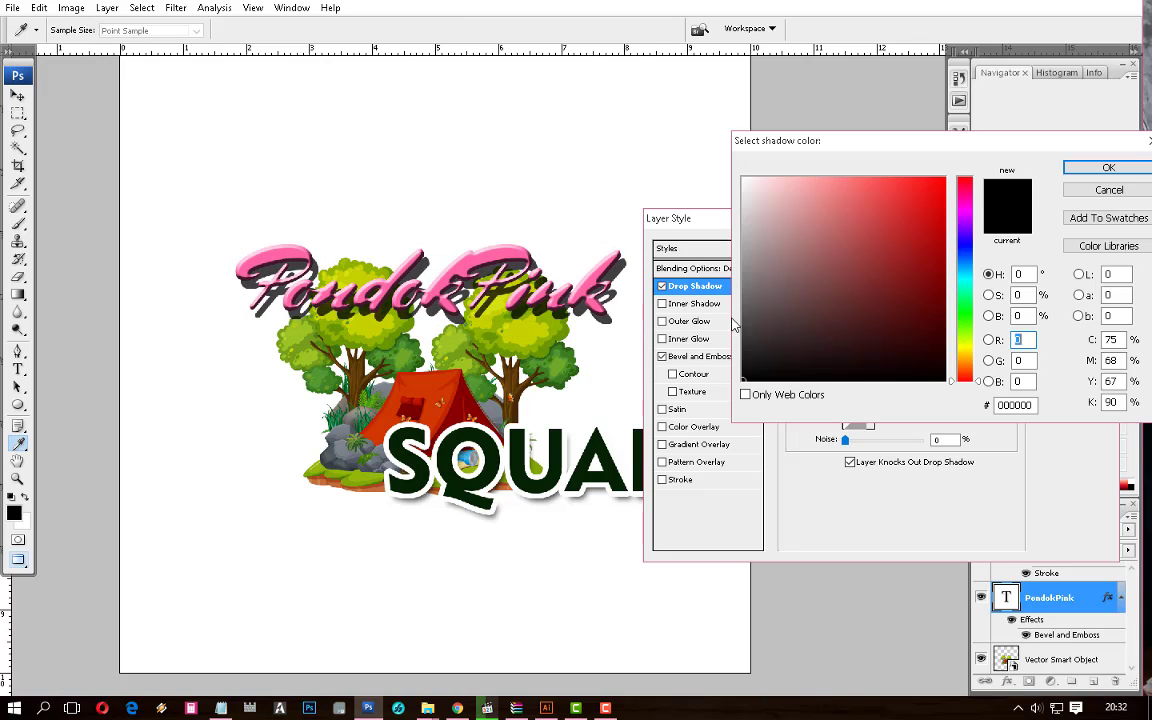
click(797, 206)
click(707, 129)
click(829, 178)
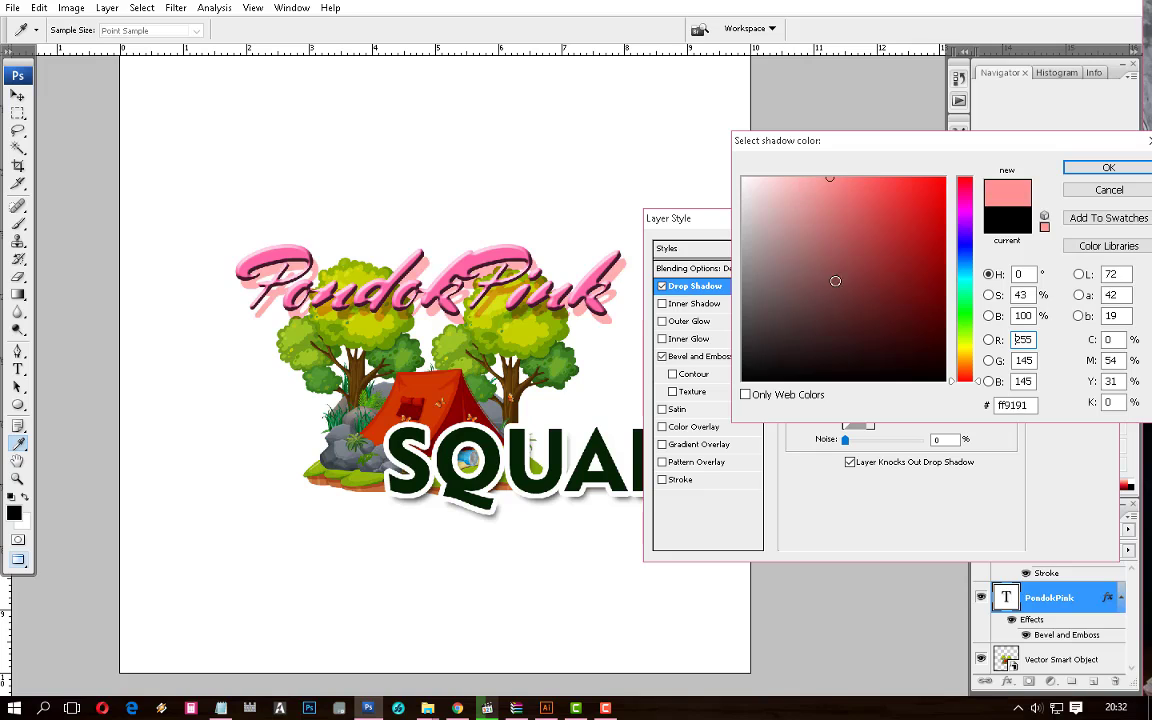
click(837, 293)
click(525, 343)
click(538, 351)
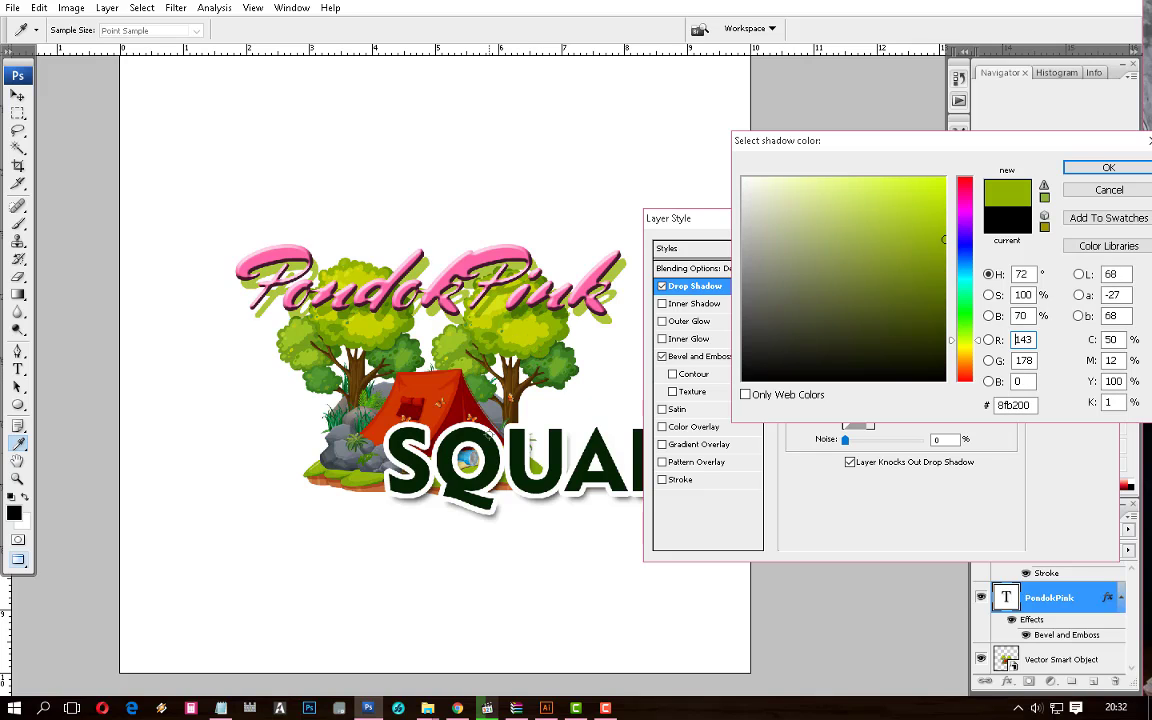
click(465, 458)
click(468, 433)
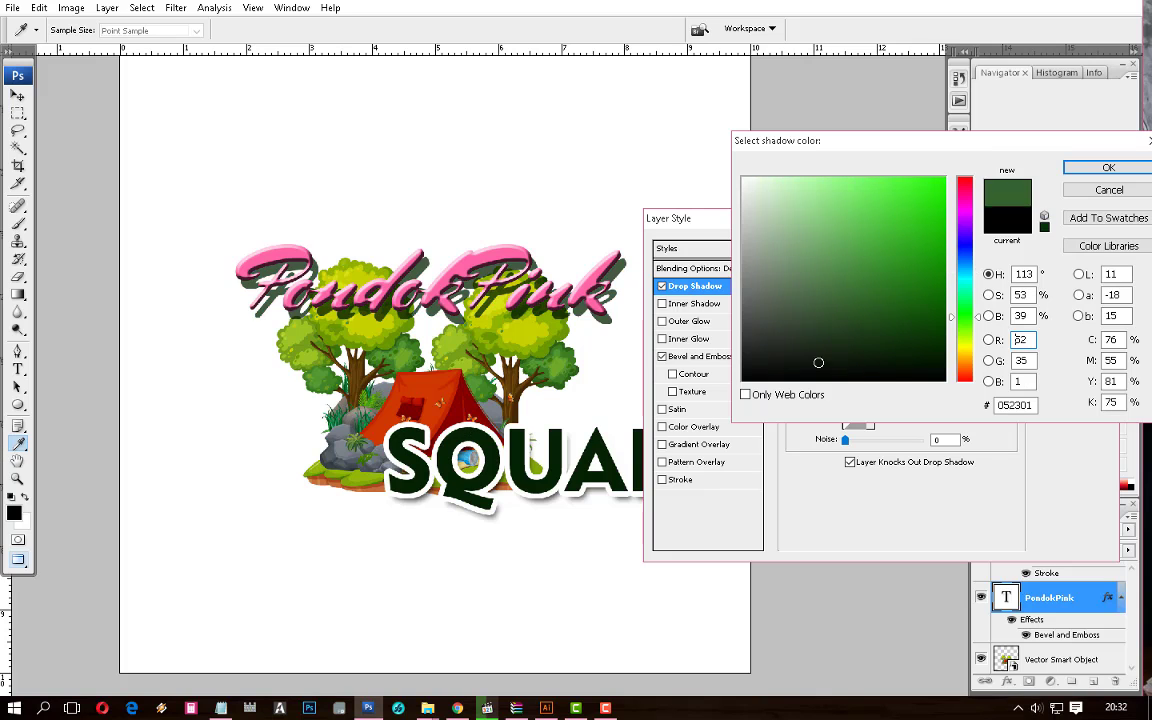
click(943, 179)
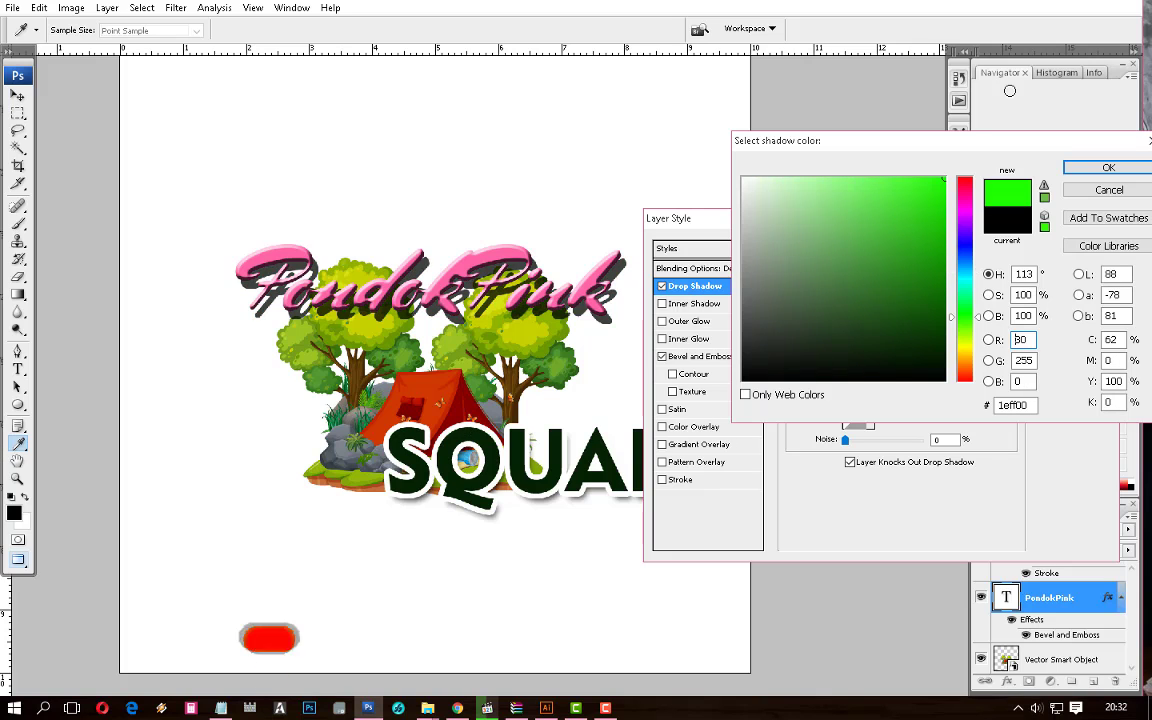
click(966, 273)
click(962, 210)
click(446, 319)
click(480, 302)
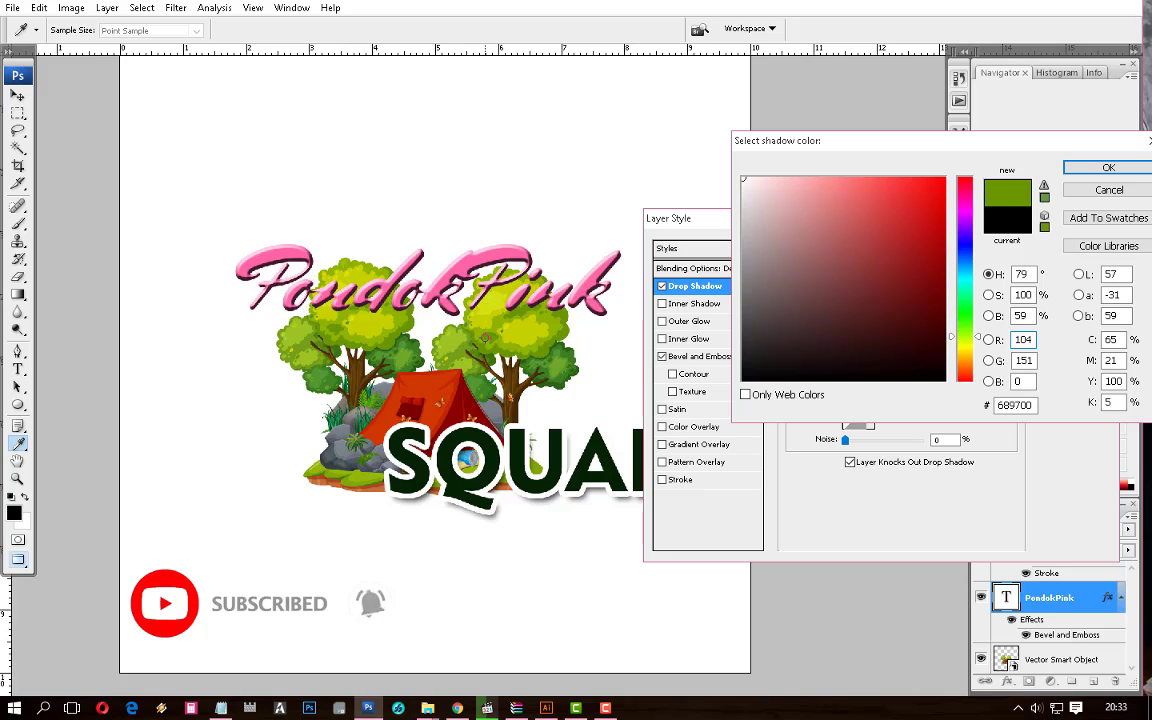
click(490, 300)
click(472, 296)
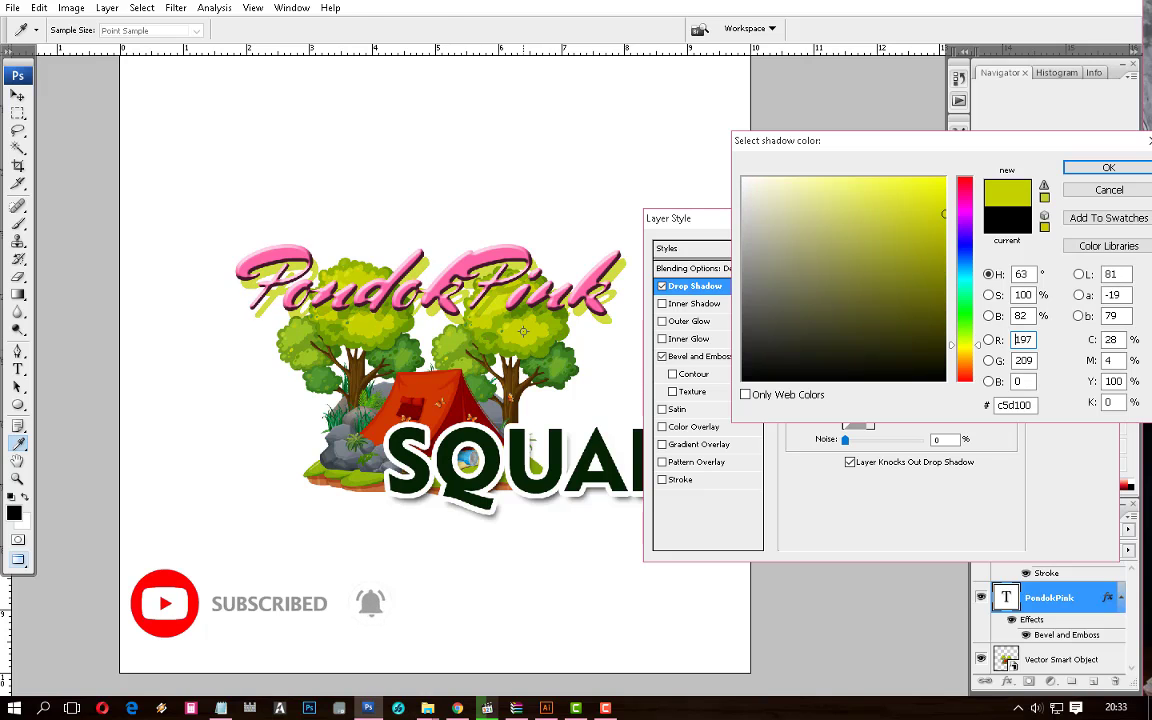
key(Return)
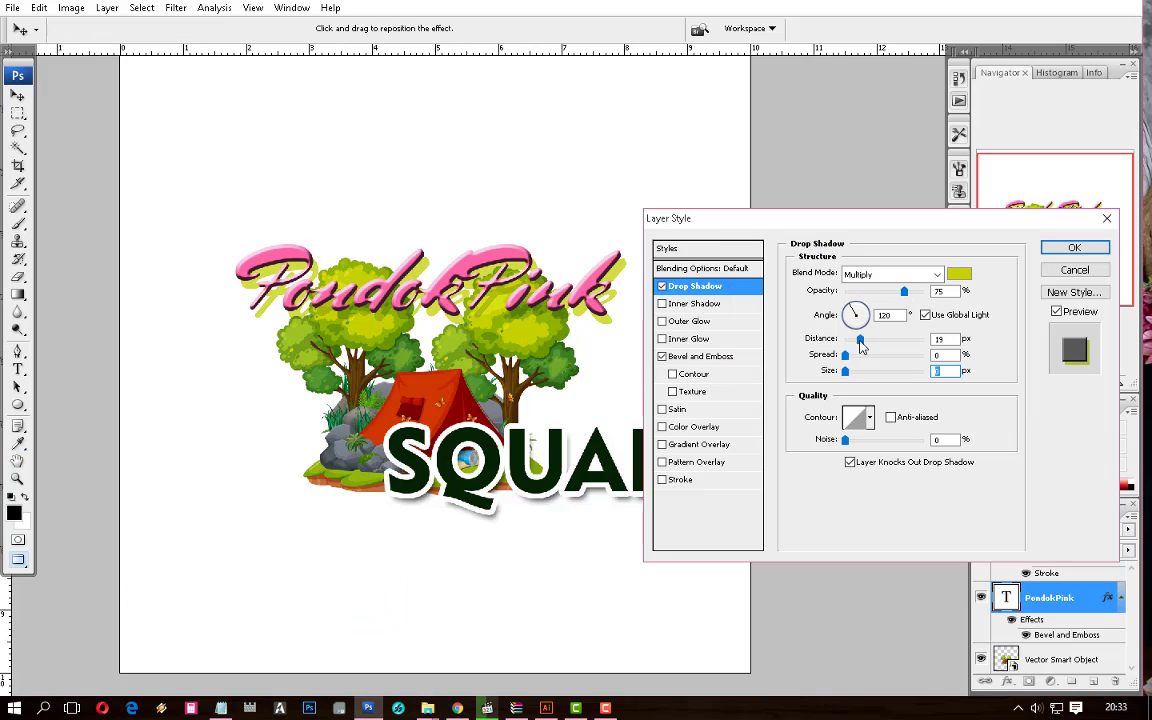
Set the "PondokPink" drop shadow's distance to 12 px and its opacity to 94%
drag(860, 344, 854, 340)
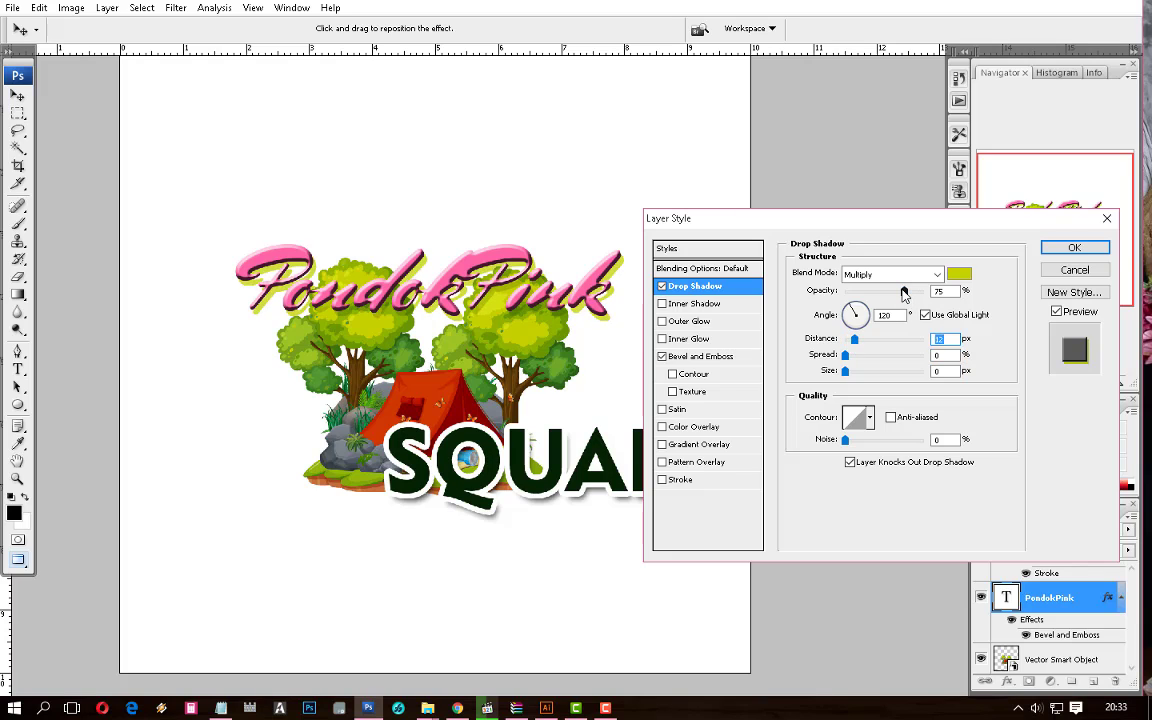
mouse_move(904, 293)
mouse_down()
mouse_move(869, 301)
mouse_move(921, 302)
mouse_up()
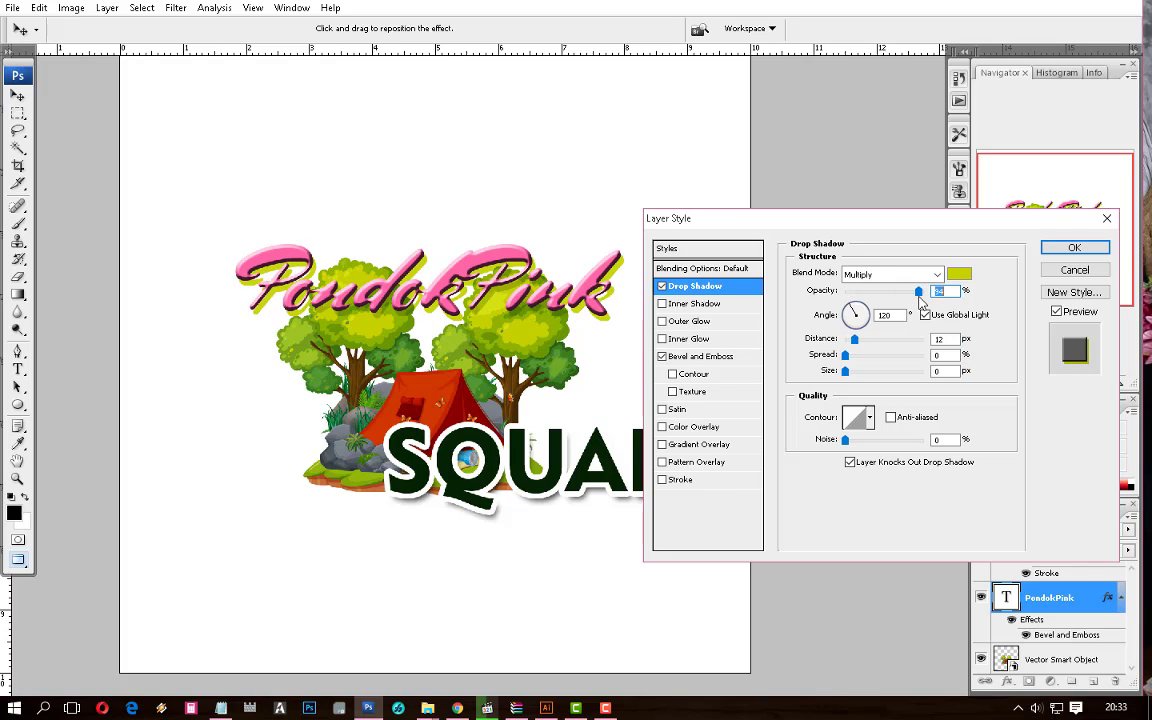
Add a thin white (ffffff) outside stroke to the "PondokPink" text and apply the layer style
click(680, 479)
click(831, 375)
click(611, 115)
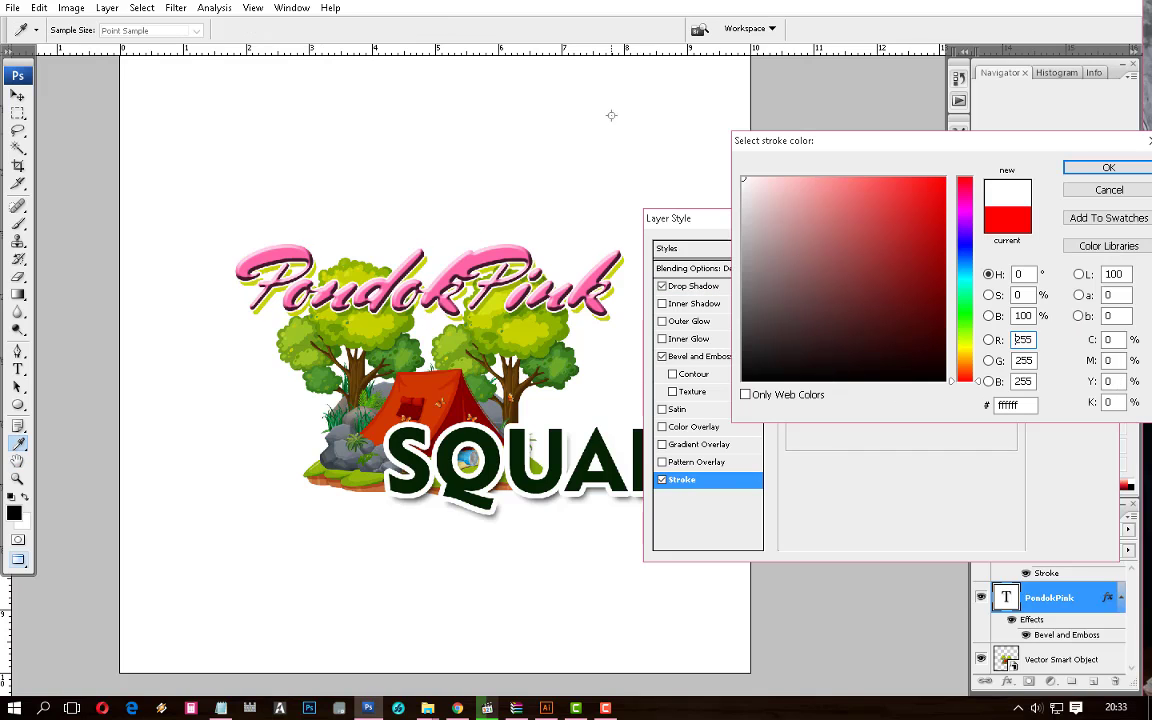
key(Return)
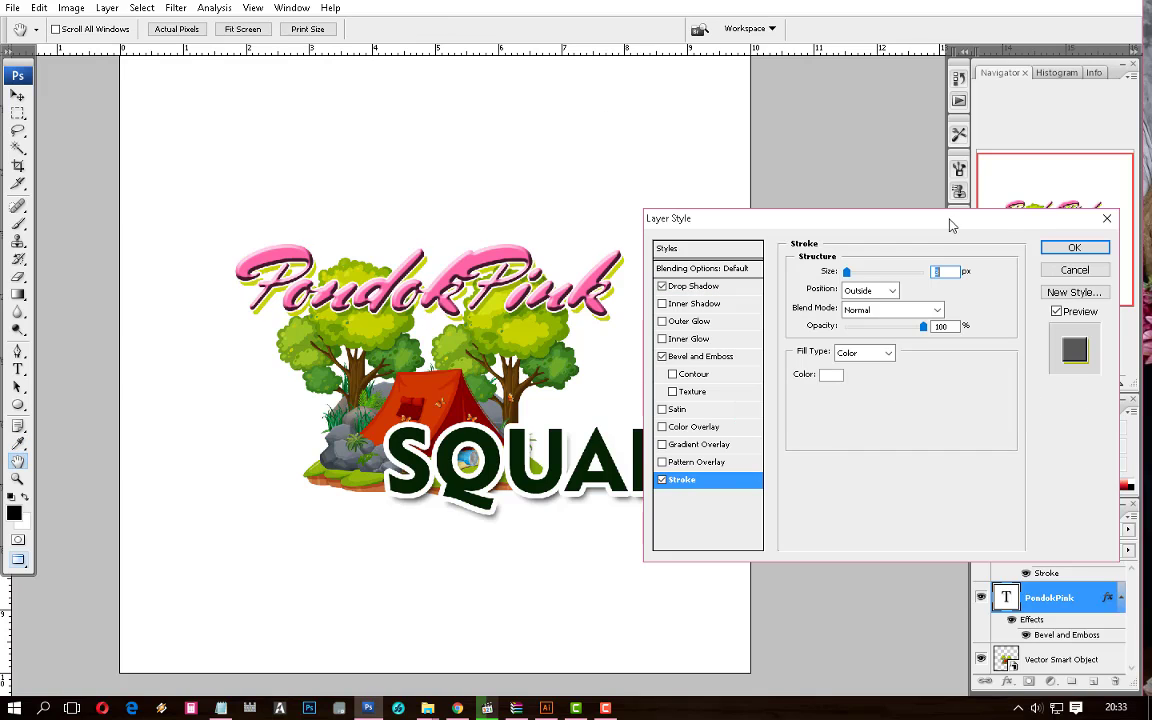
drag(854, 276, 851, 282)
key(Return)
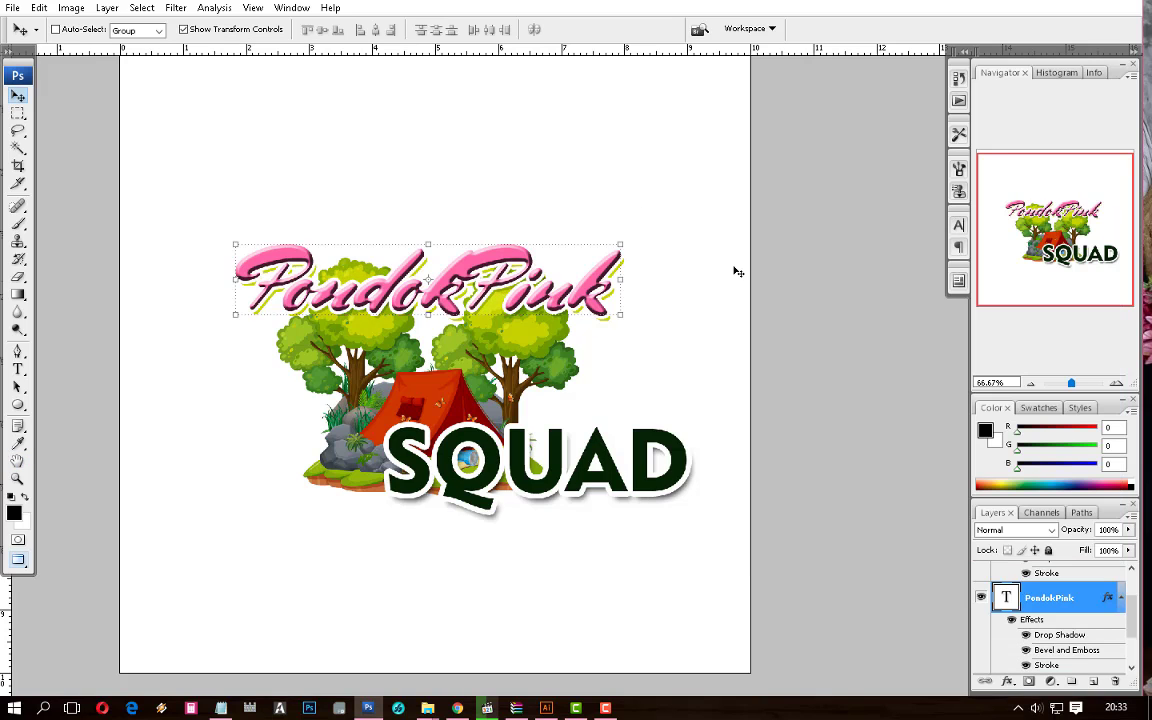
Move "PondokPink" up above the treetops and place "SQUAD" centered along the illustration's base
drag(546, 302, 546, 229)
right_click(622, 463)
click(640, 470)
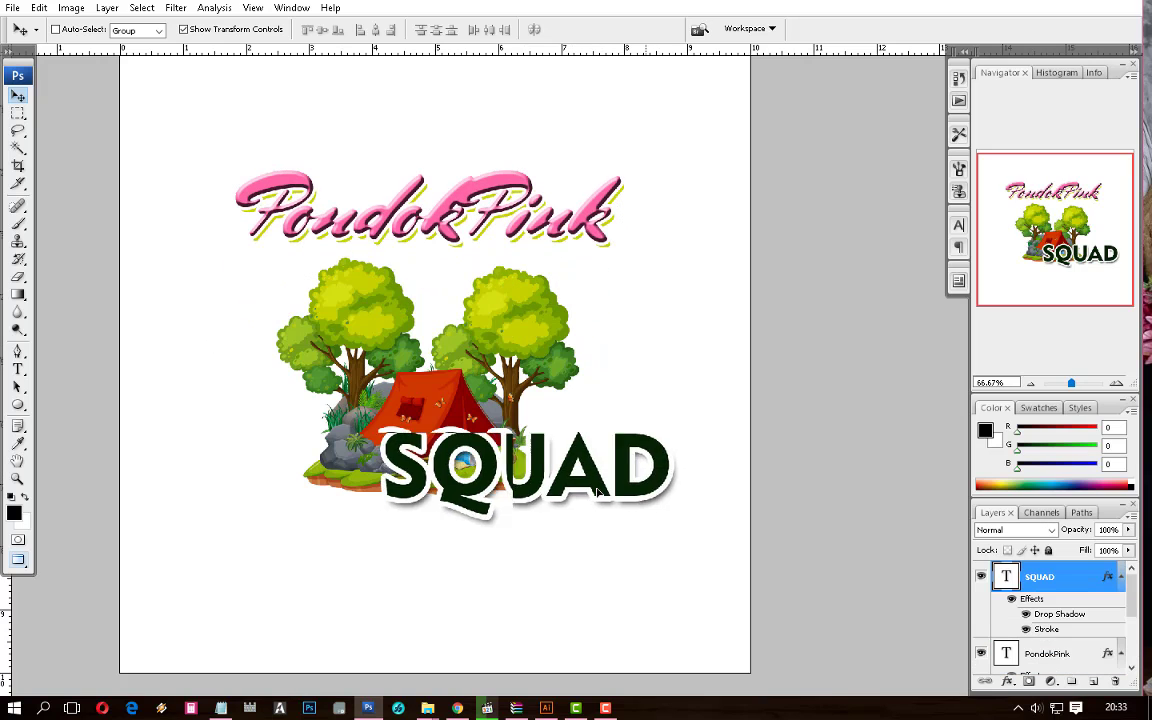
drag(640, 470, 526, 515)
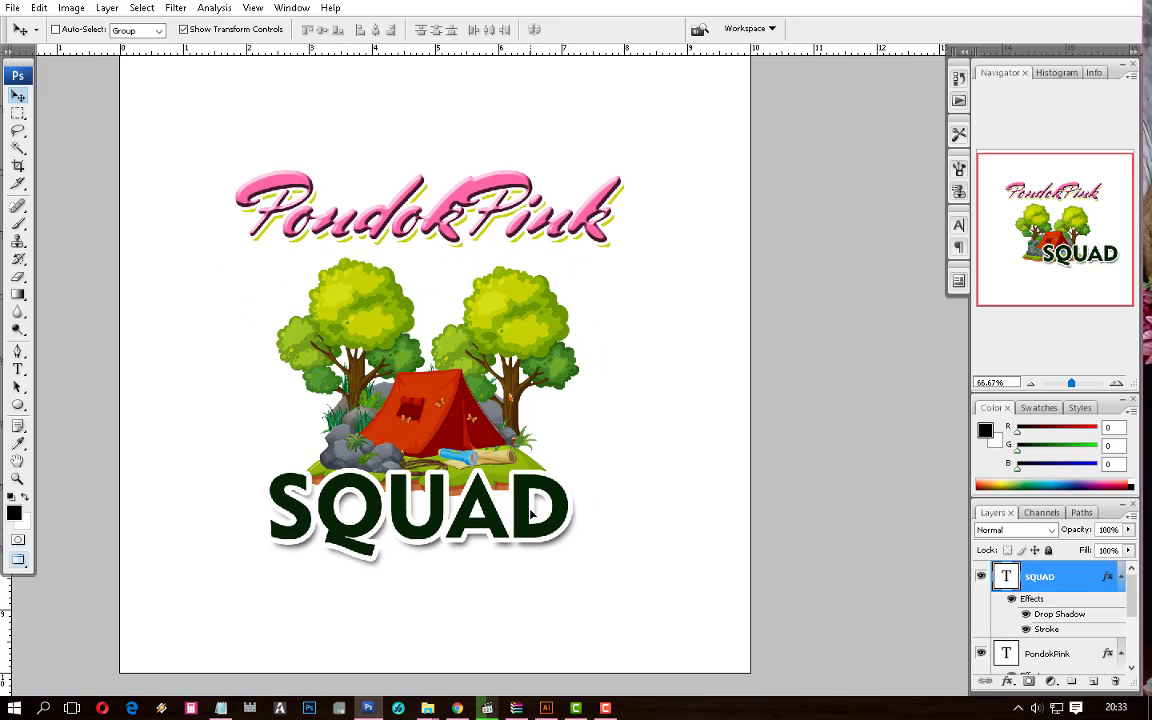
Move the "PondokPink" text down so it overlaps the treetops of the illustration
right_click(540, 228)
click(590, 235)
mouse_move(584, 237)
mouse_down()
mouse_move(571, 300)
mouse_move(412, 408)
mouse_move(673, 247)
mouse_move(591, 250)
mouse_up()
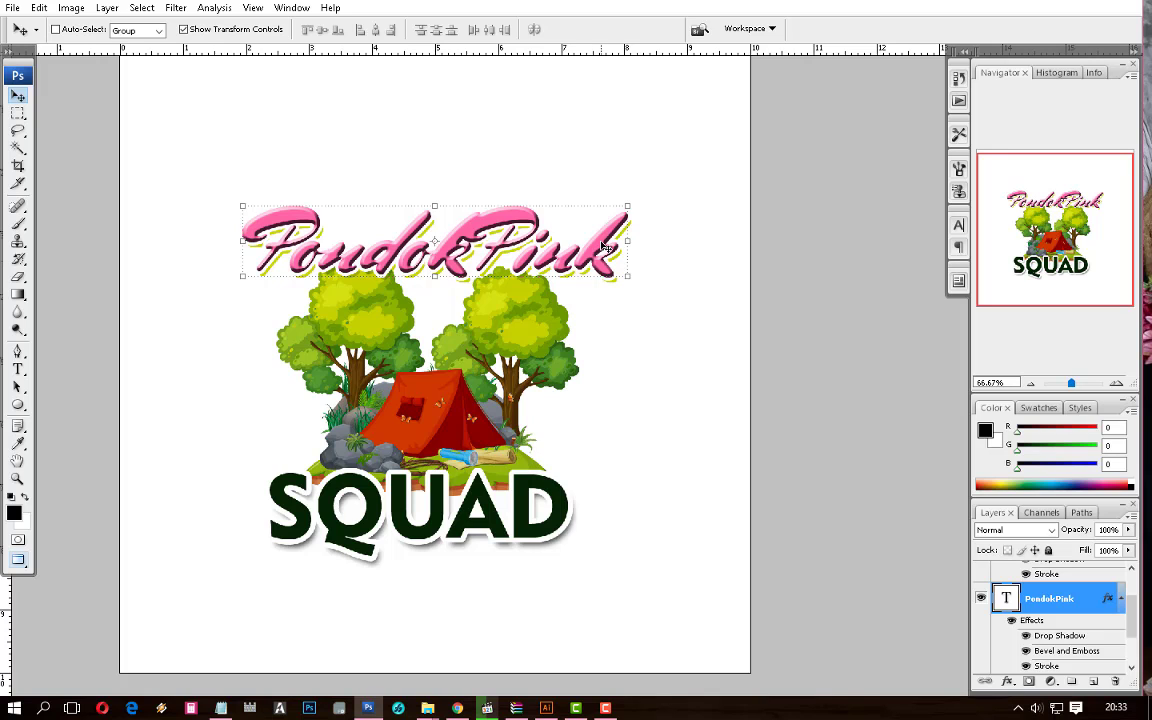
drag(572, 253, 552, 337)
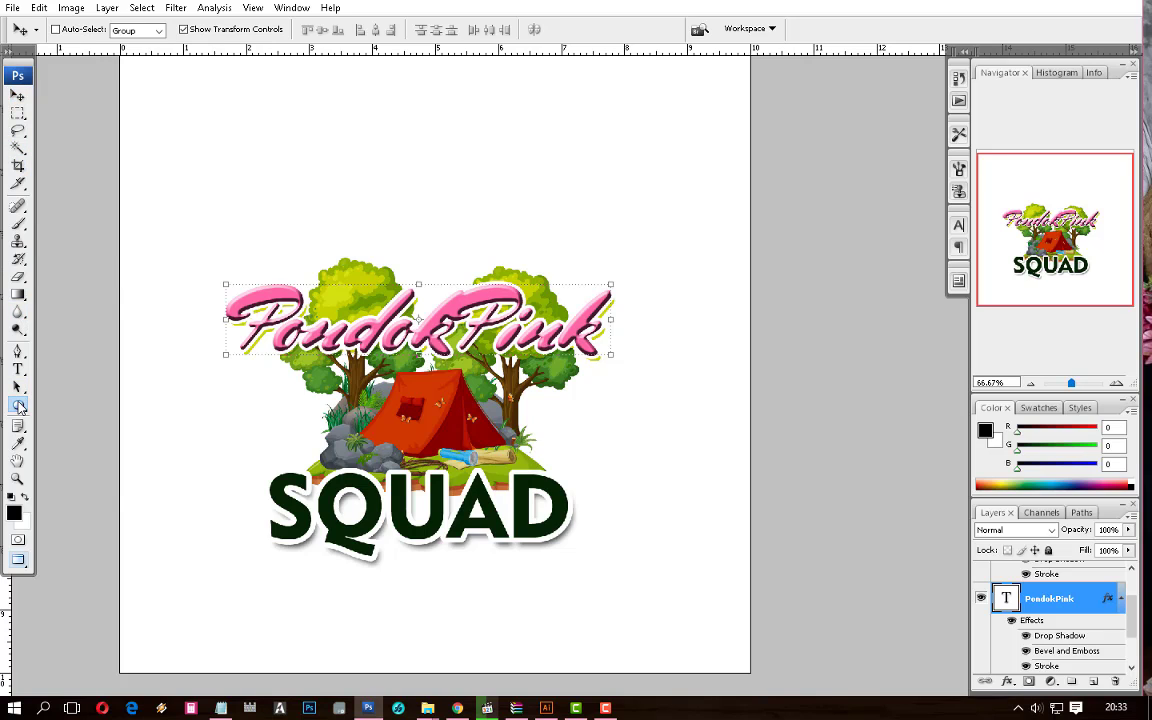
Draw a black ellipse shape layer spanning nearly the full canvas width around the artwork and send it behind the artwork
click(18, 404)
click(75, 437)
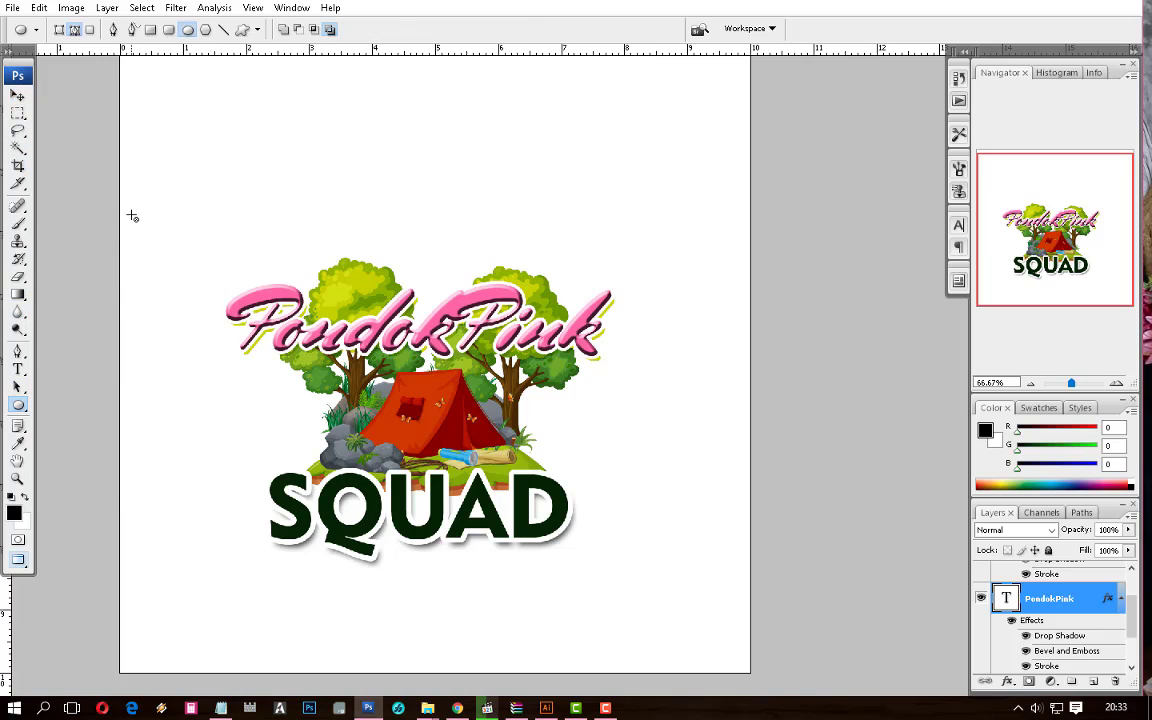
drag(132, 215, 622, 475)
click(59, 29)
drag(134, 212, 728, 618)
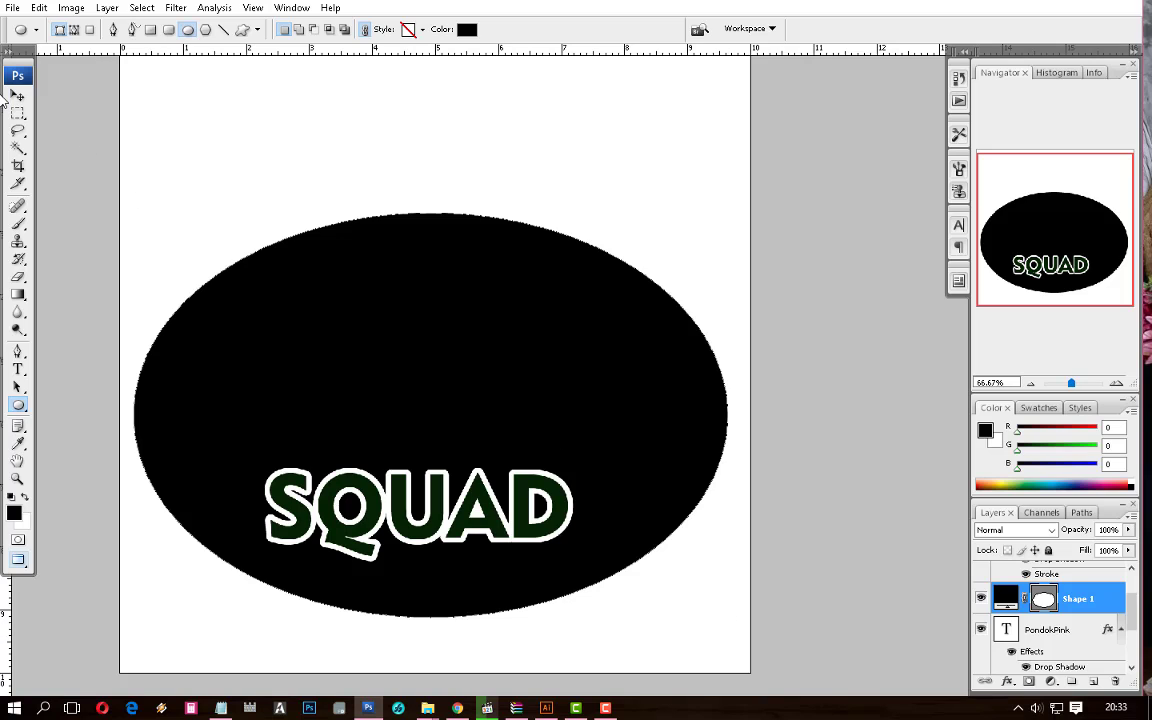
click(18, 96)
key(ctrl+shift+bracketleft)
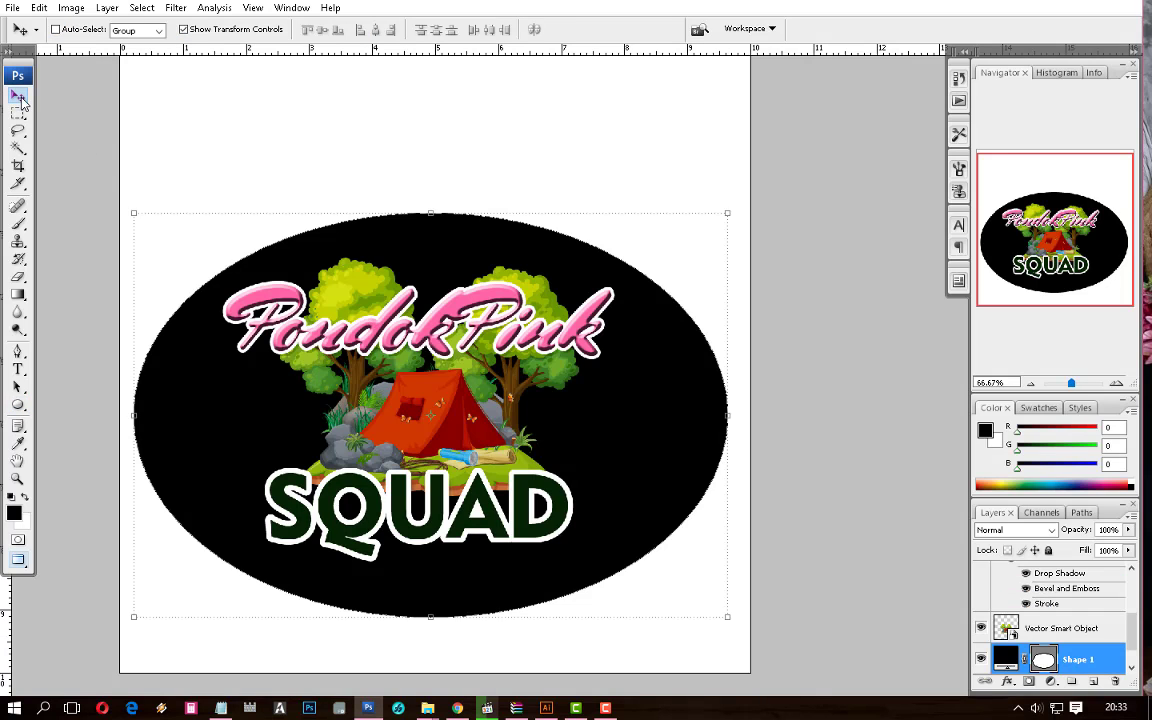
Move the "SQUAD" text down so it sits just below the illustration's grassy base
right_click(477, 493)
click(505, 504)
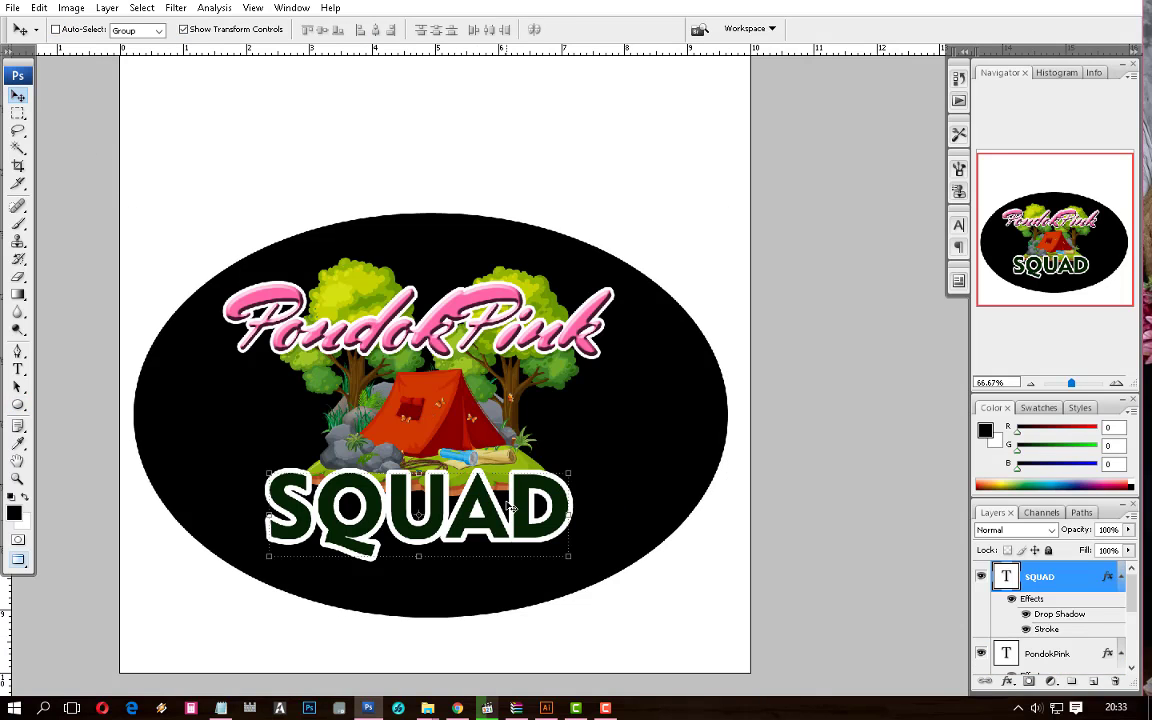
drag(485, 530, 485, 553)
Widen the letter spacing of all the "SQUAD" text and recenter it beneath the illustration
key(t)
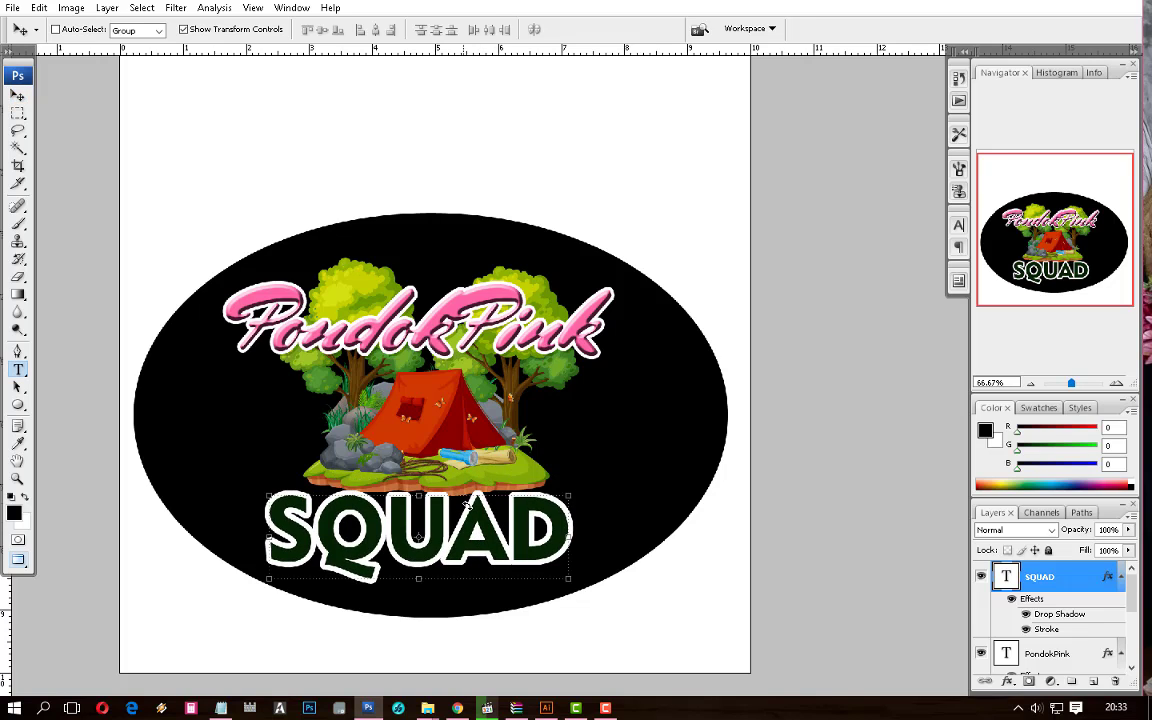
click(418, 532)
key(ctrl+a)
key(alt+Right)
key(alt+Right)
key(alt+Right)
key(alt+Right)
key(alt+Right)
key(alt+Right)
key(alt+Right)
key(alt+Right)
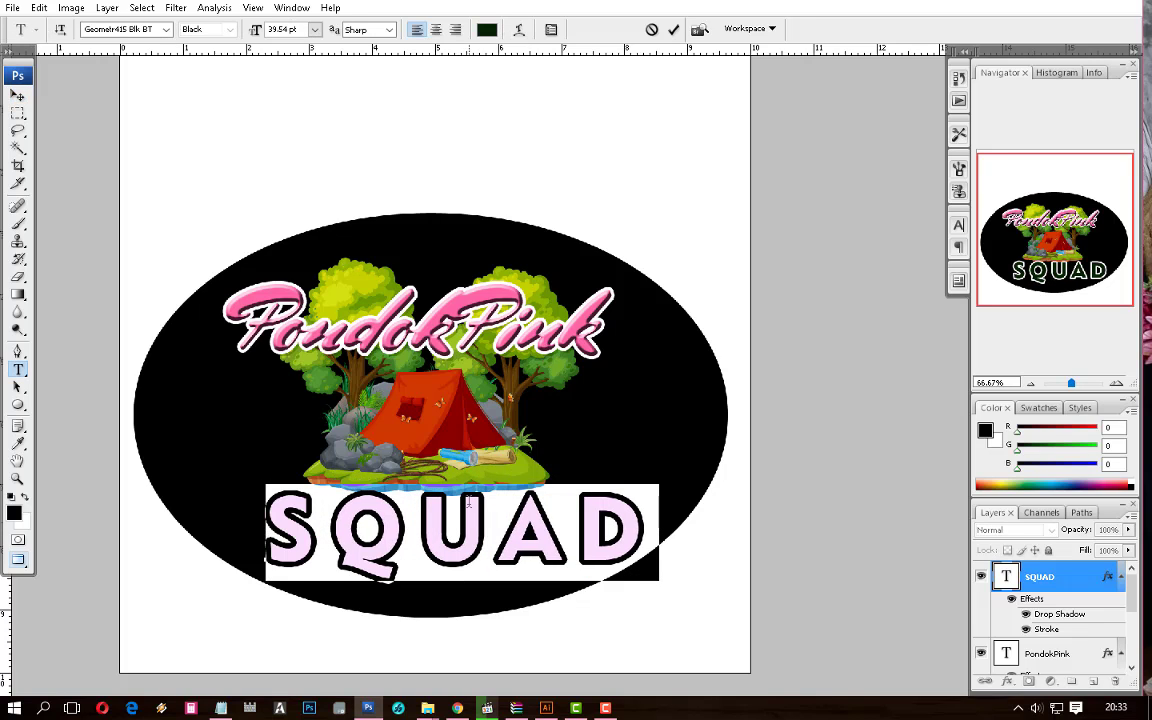
click(18, 95)
drag(549, 556, 526, 549)
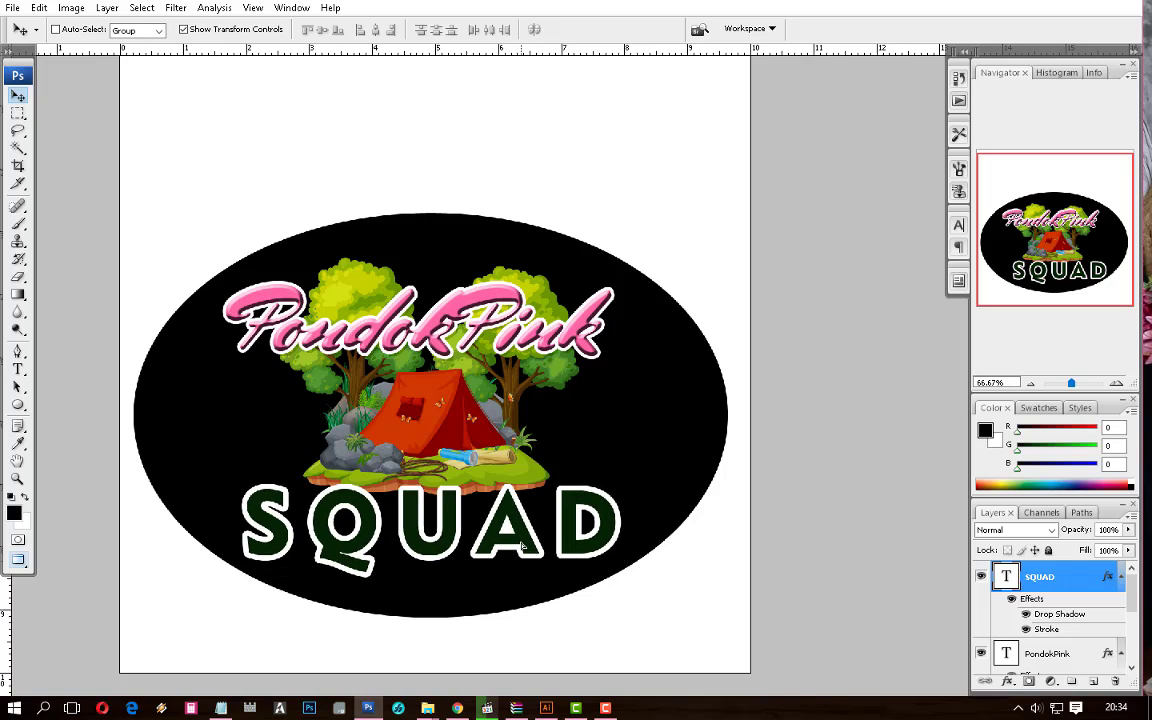
Warp "SQUAD" with a horizontal Arc style and a negative bend, and move it up to fit inside the ellipse
key(t)
click(519, 30)
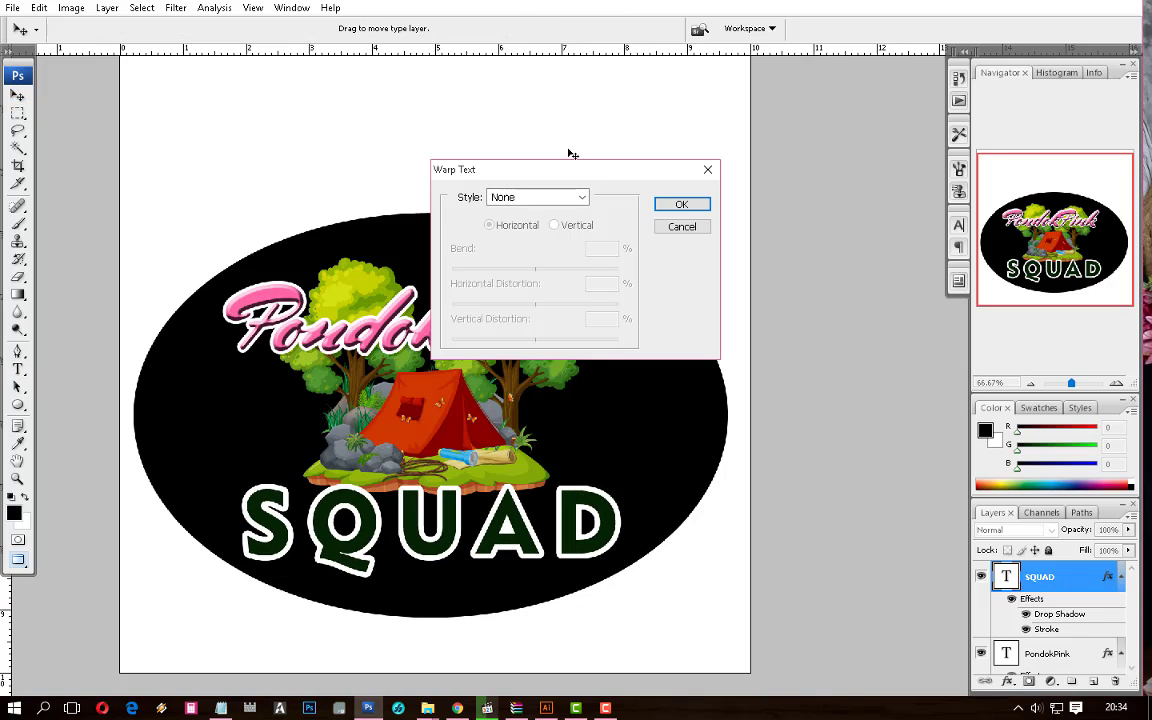
click(530, 197)
click(545, 240)
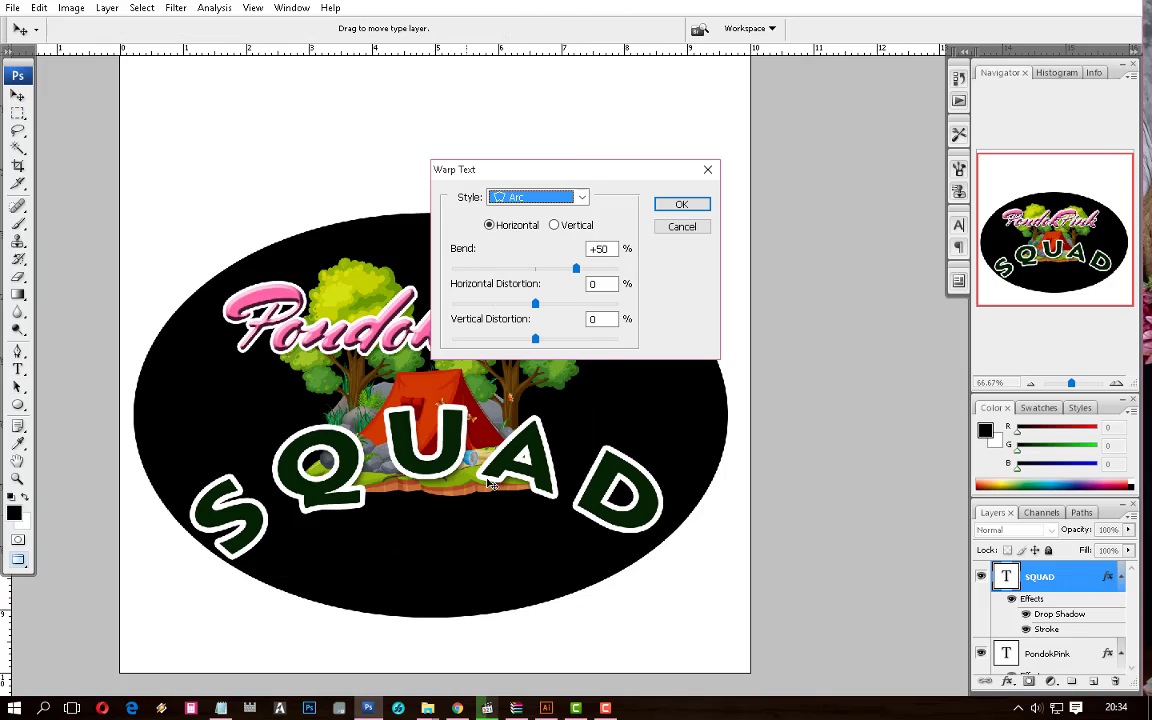
drag(576, 270, 506, 265)
key(Return)
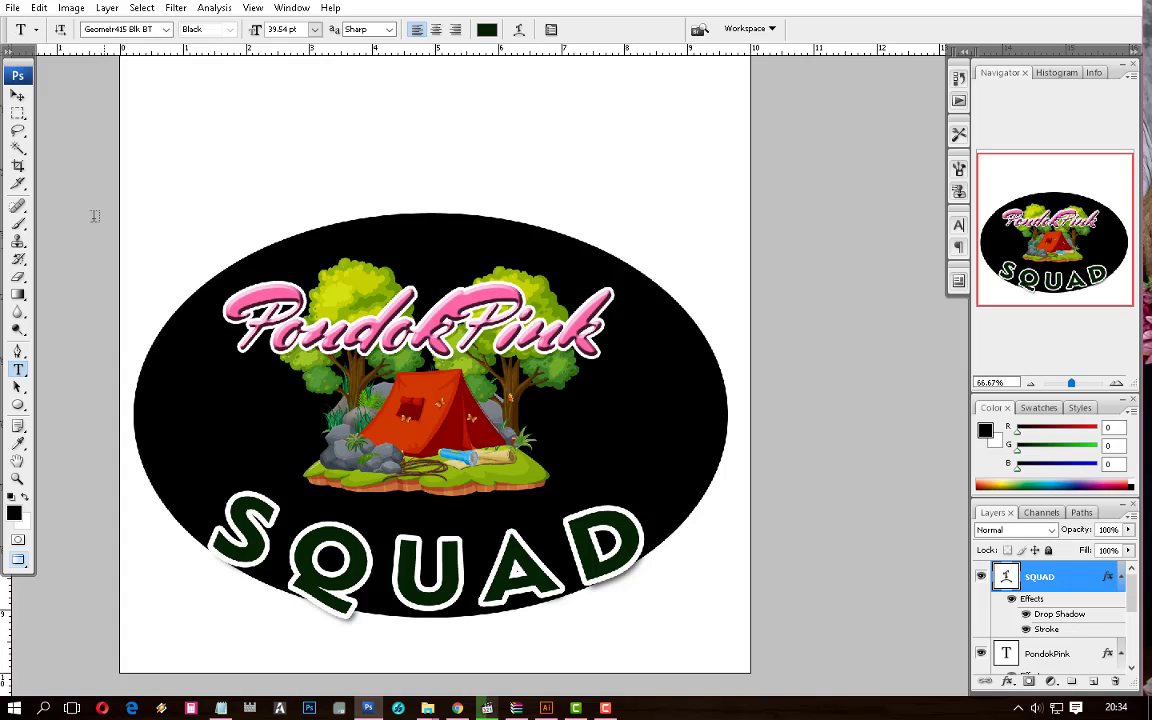
click(16, 97)
drag(527, 582, 529, 558)
Change the ellipse's fill color to pale lilac (f7d9ff)
right_click(694, 406)
click(738, 419)
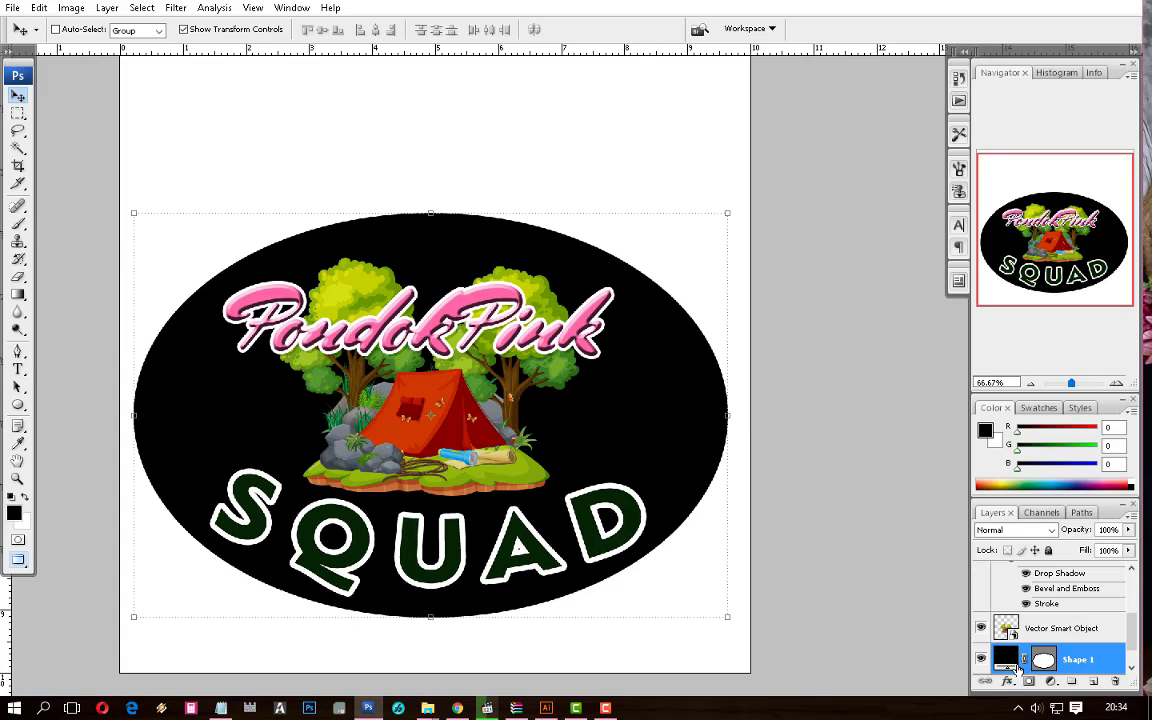
double_click(1007, 659)
click(812, 203)
click(764, 190)
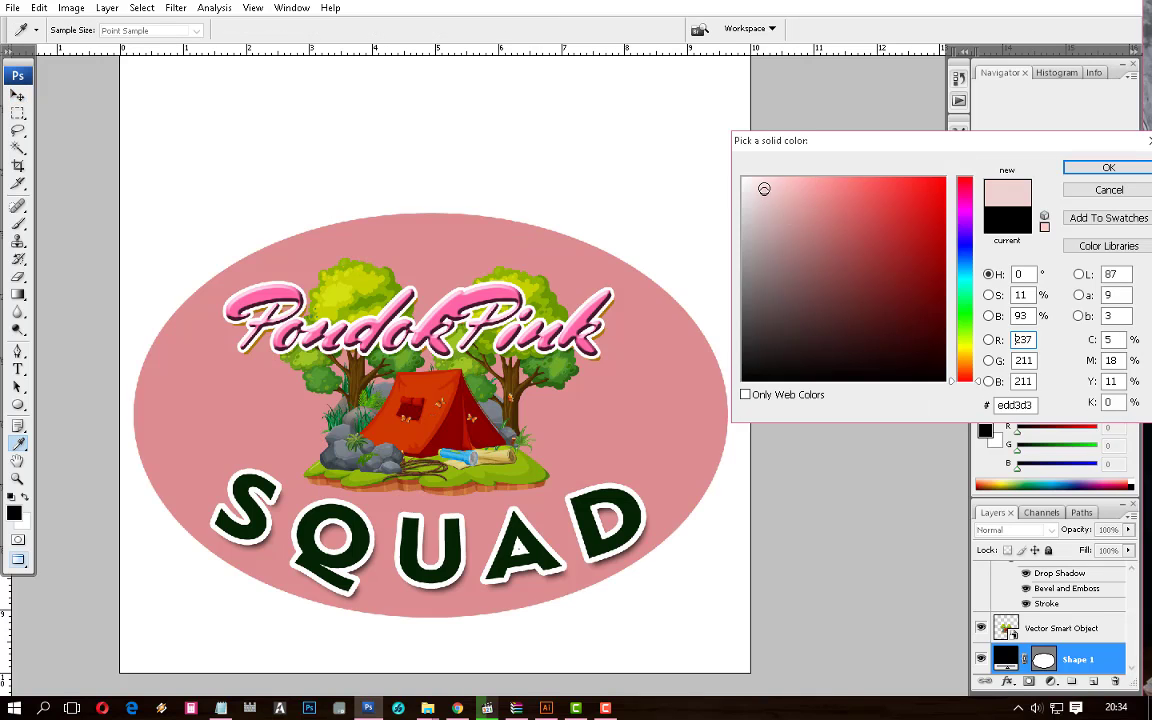
click(812, 177)
drag(848, 213, 840, 168)
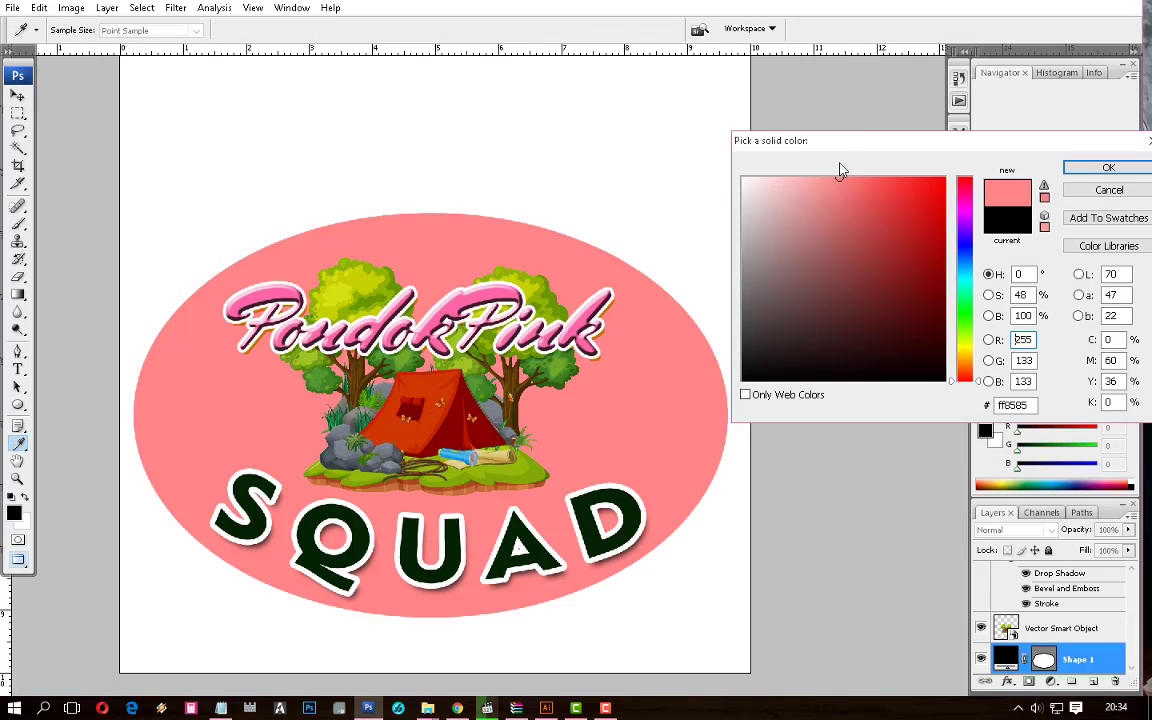
click(964, 218)
click(807, 177)
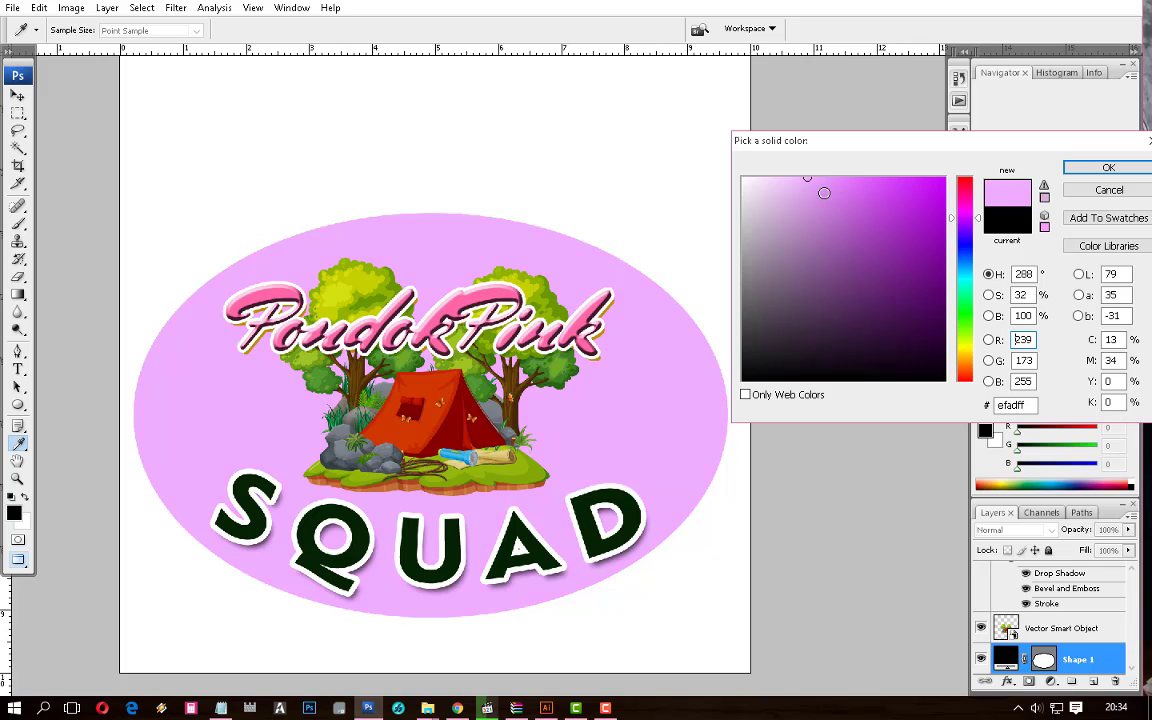
mouse_move(774, 183)
mouse_down()
mouse_move(789, 175)
mouse_move(789, 188)
mouse_move(775, 179)
mouse_up()
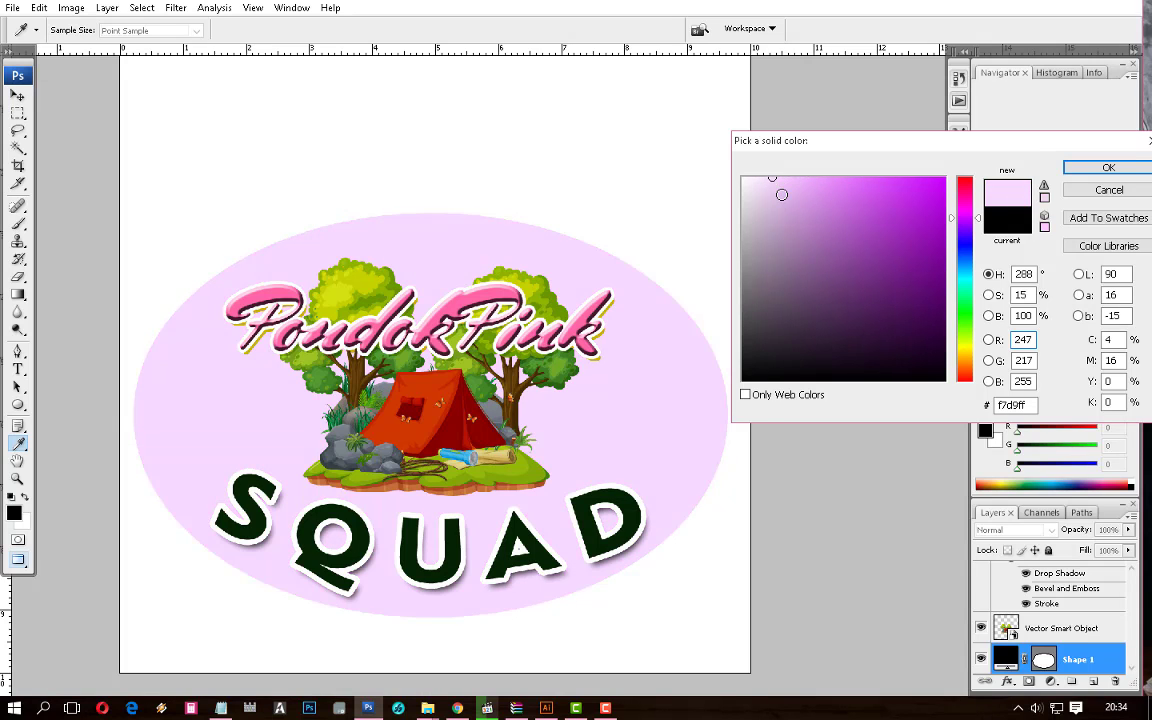
key(Return)
Preview "SQUAD" with and without its effects, and hide only its stroke effect
key(v)
right_click(604, 514)
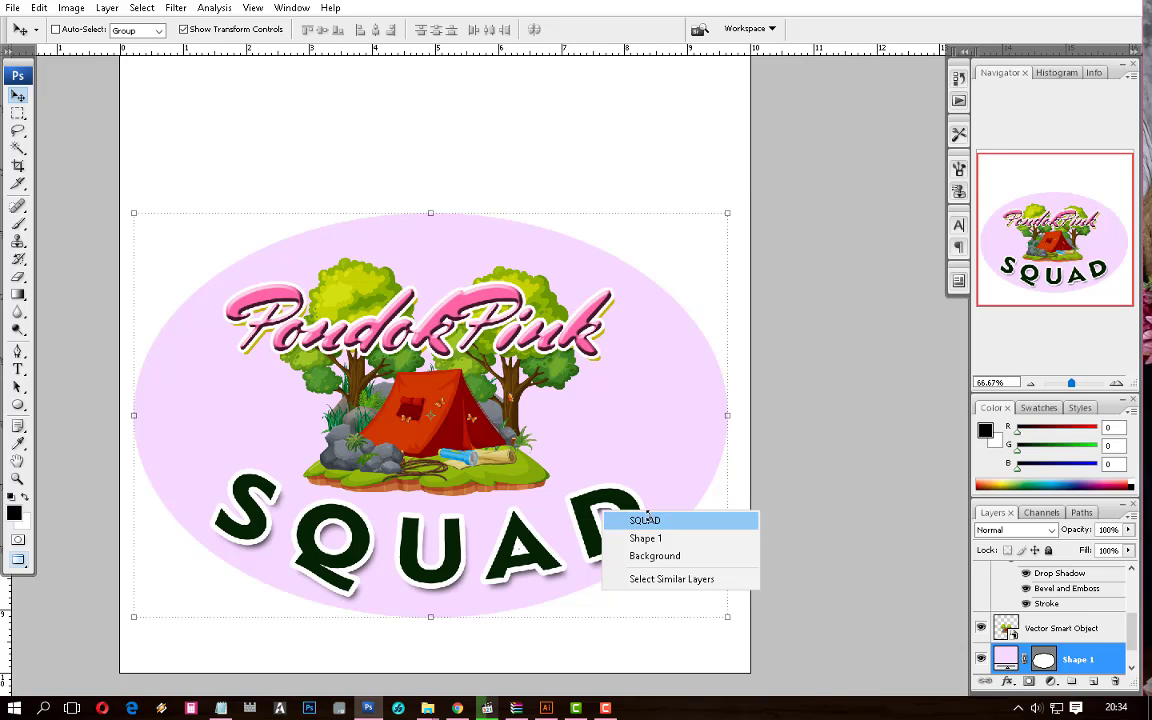
click(645, 519)
click(1011, 600)
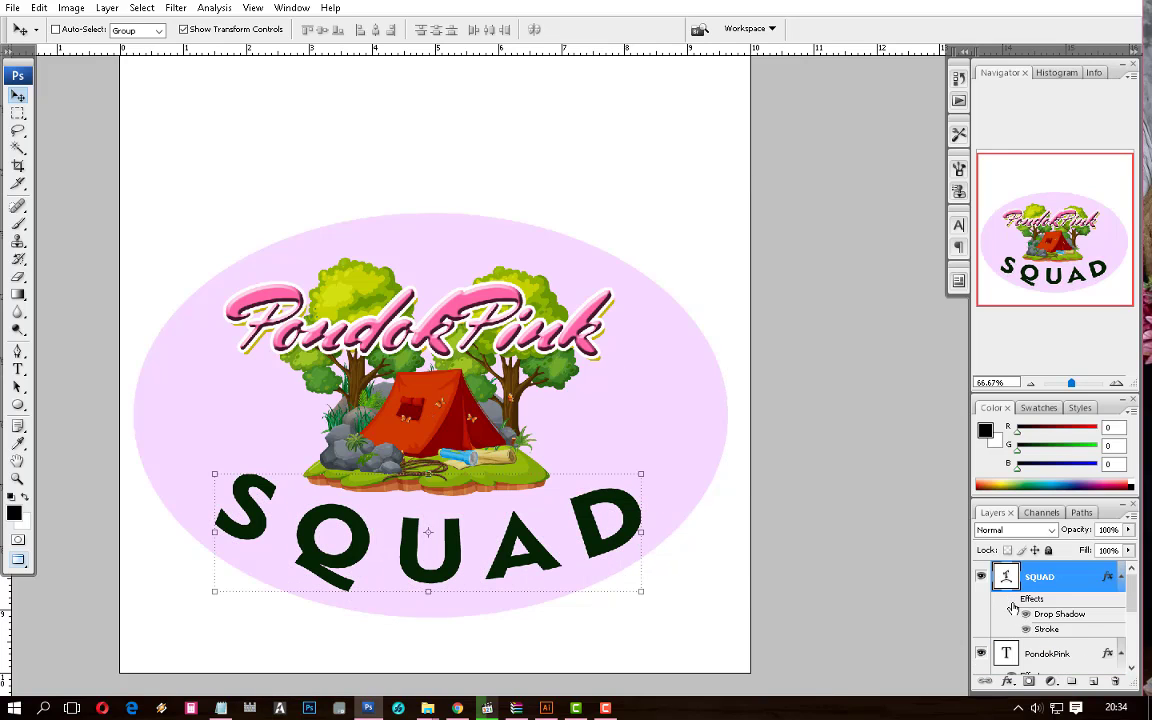
click(1011, 600)
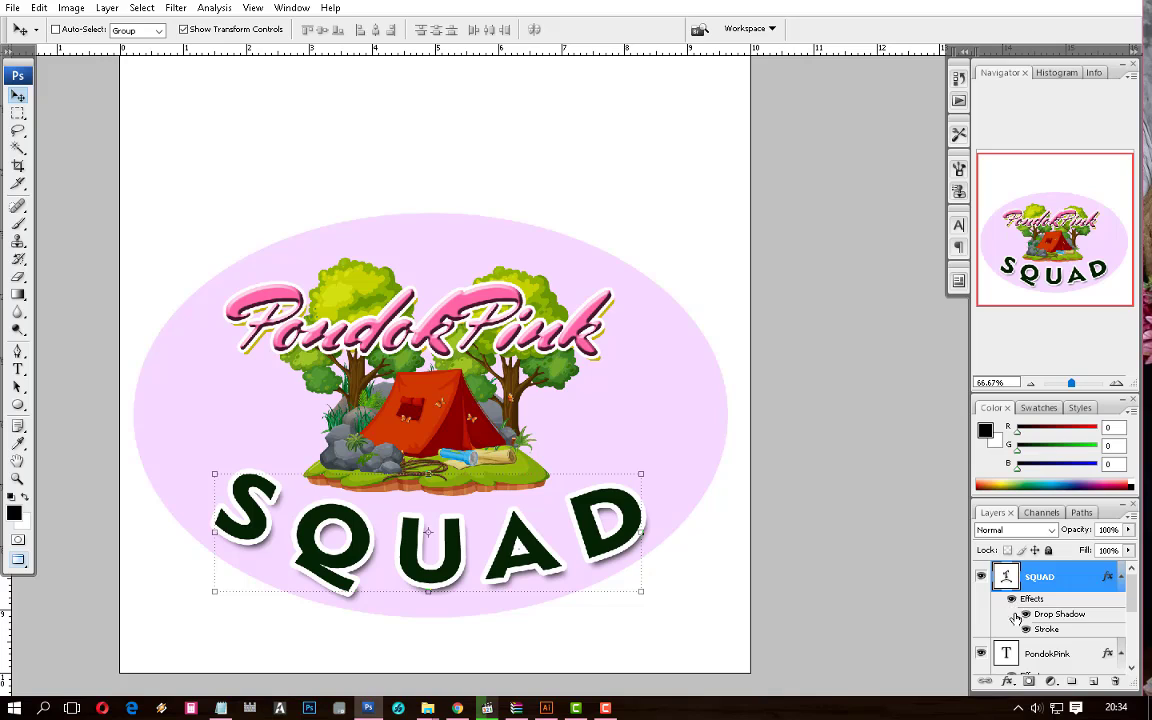
click(1025, 630)
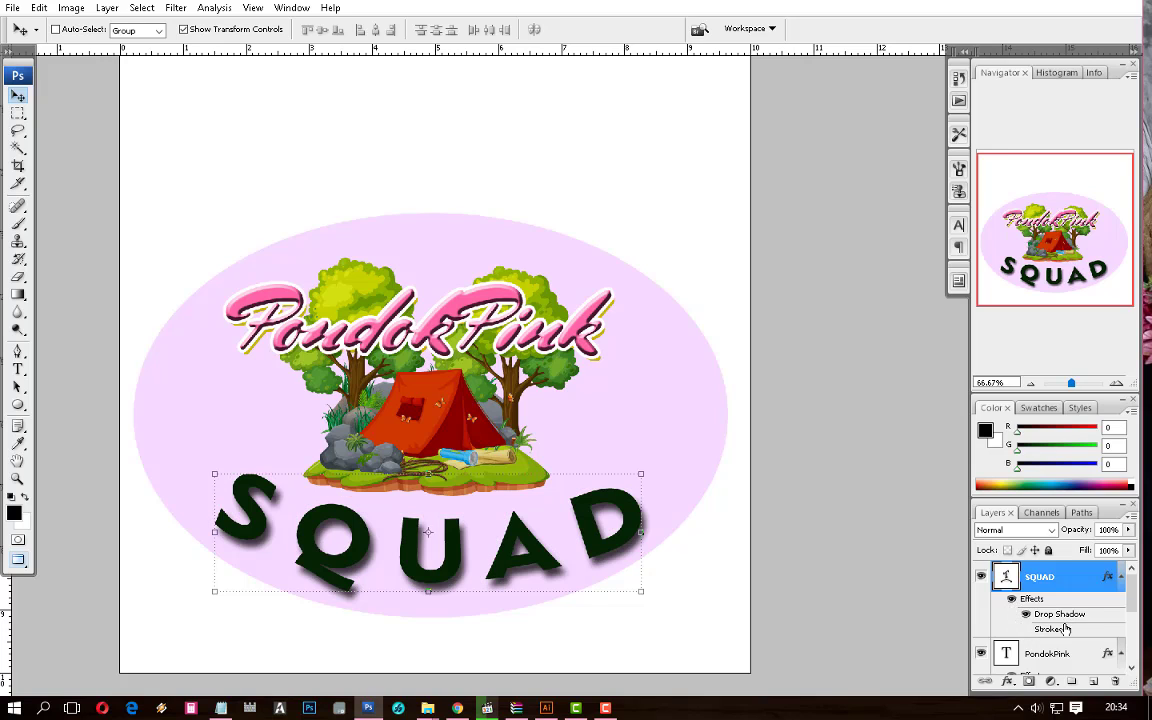
Lower the opacity of the "SQUAD" drop shadow to make it lighter and apply the layer style
double_click(1062, 614)
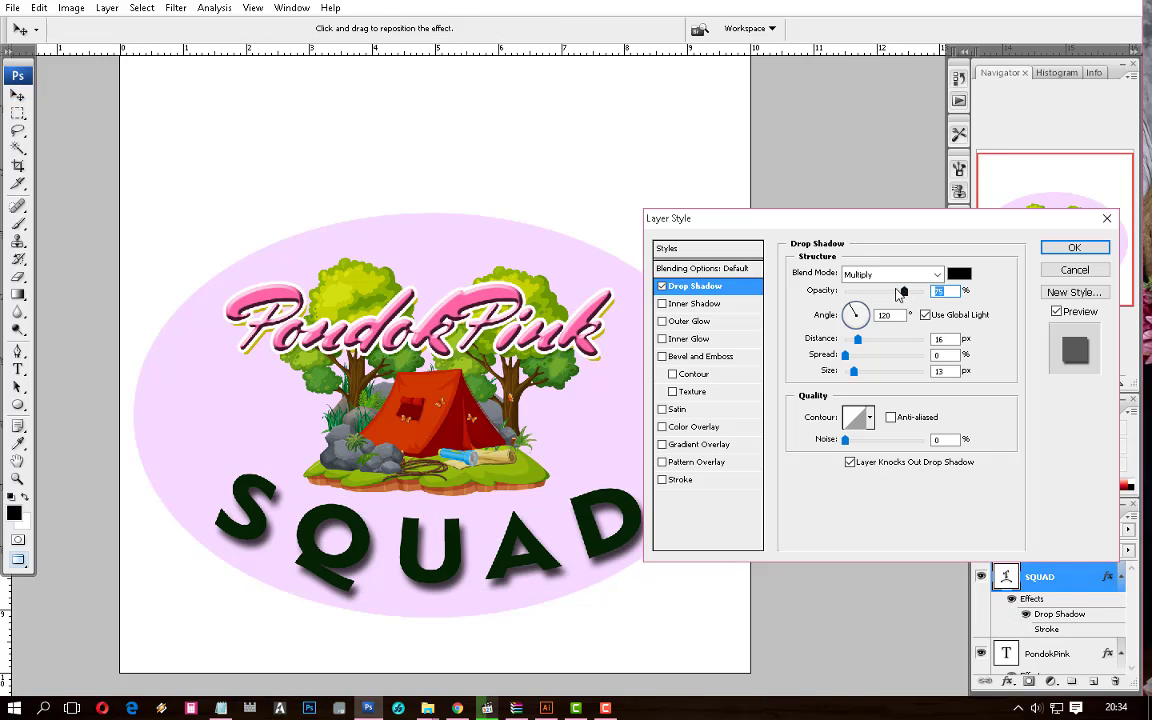
drag(906, 292, 856, 340)
key(Return)
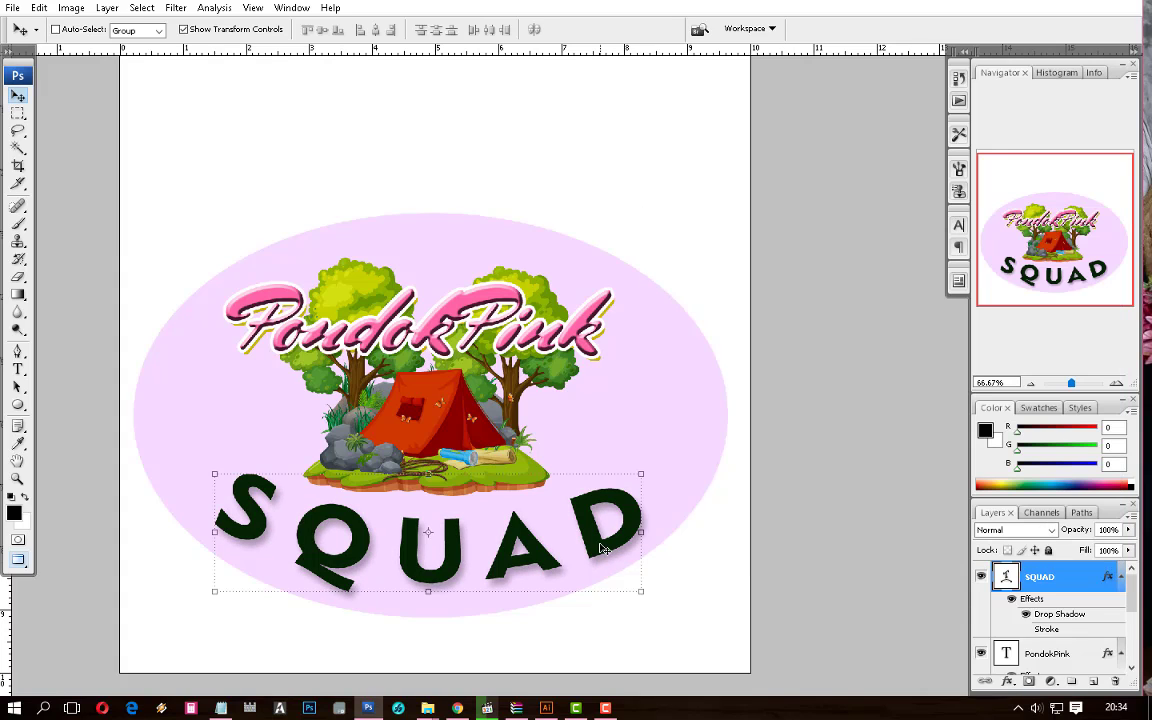
Lower the tent illustration so its base tucks behind "SQUAD", and raise "PondokPink" slightly
drag(408, 521, 414, 511)
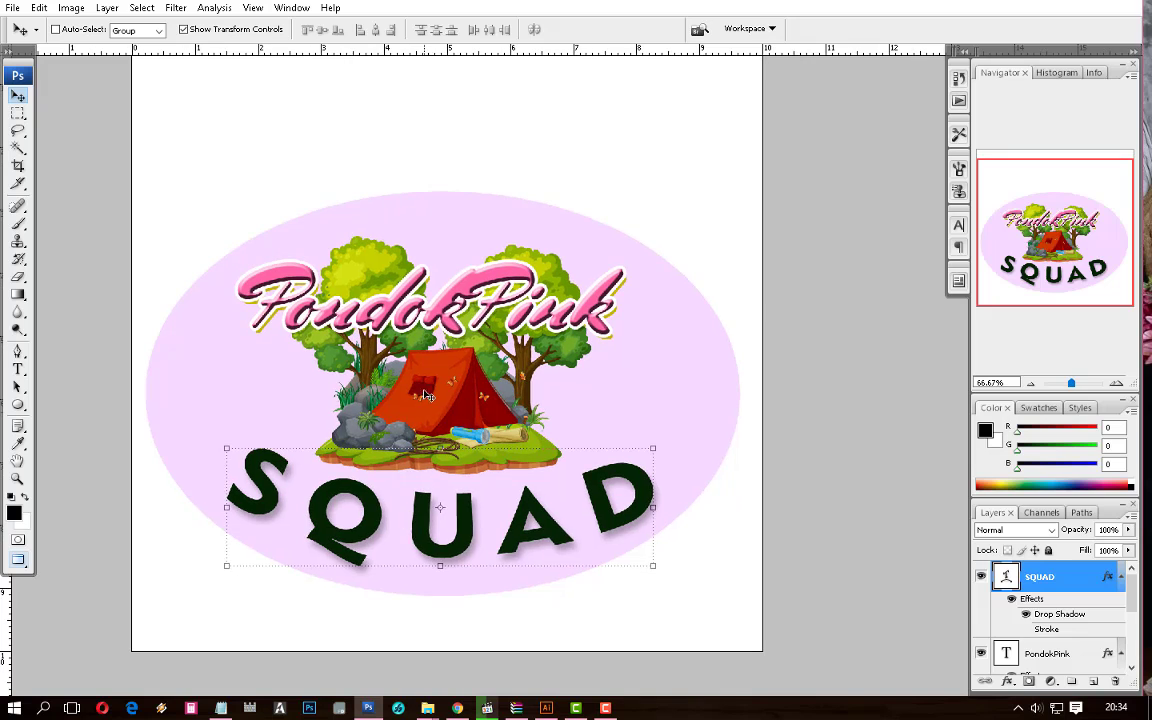
right_click(452, 400)
click(498, 406)
mouse_move(498, 406)
mouse_down()
mouse_move(505, 490)
mouse_move(511, 409)
mouse_up()
ctrl+click(551, 318)
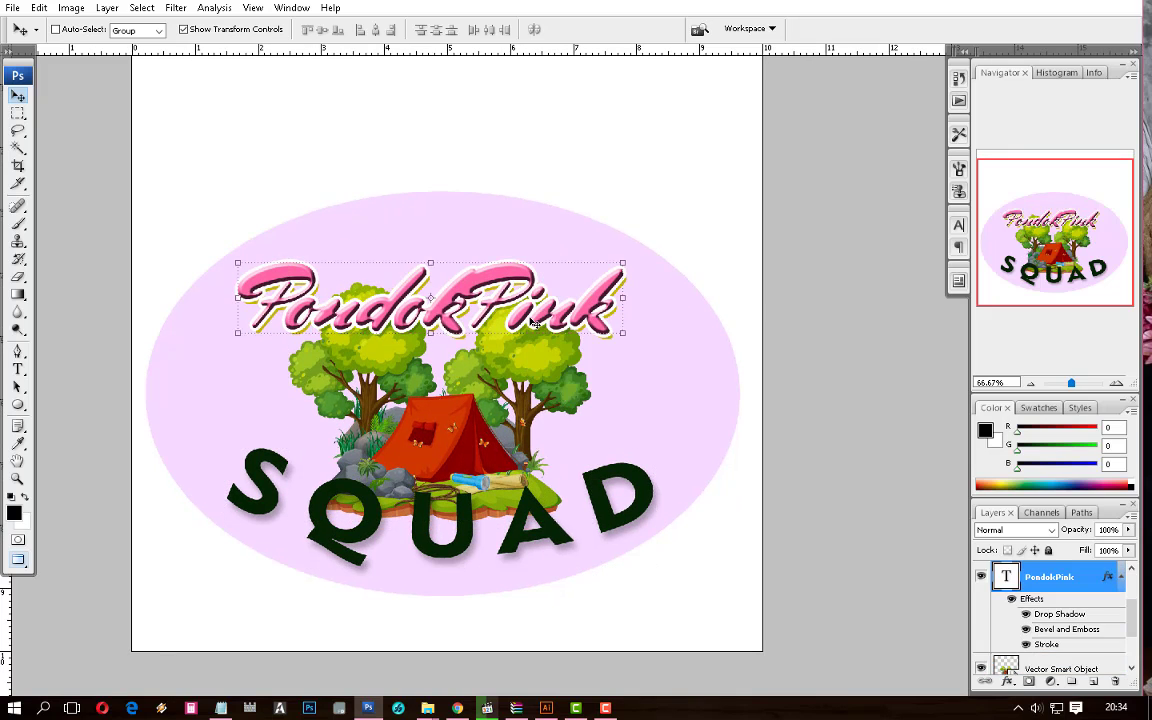
mouse_move(545, 313)
mouse_down()
mouse_move(527, 300)
mouse_move(527, 311)
mouse_up()
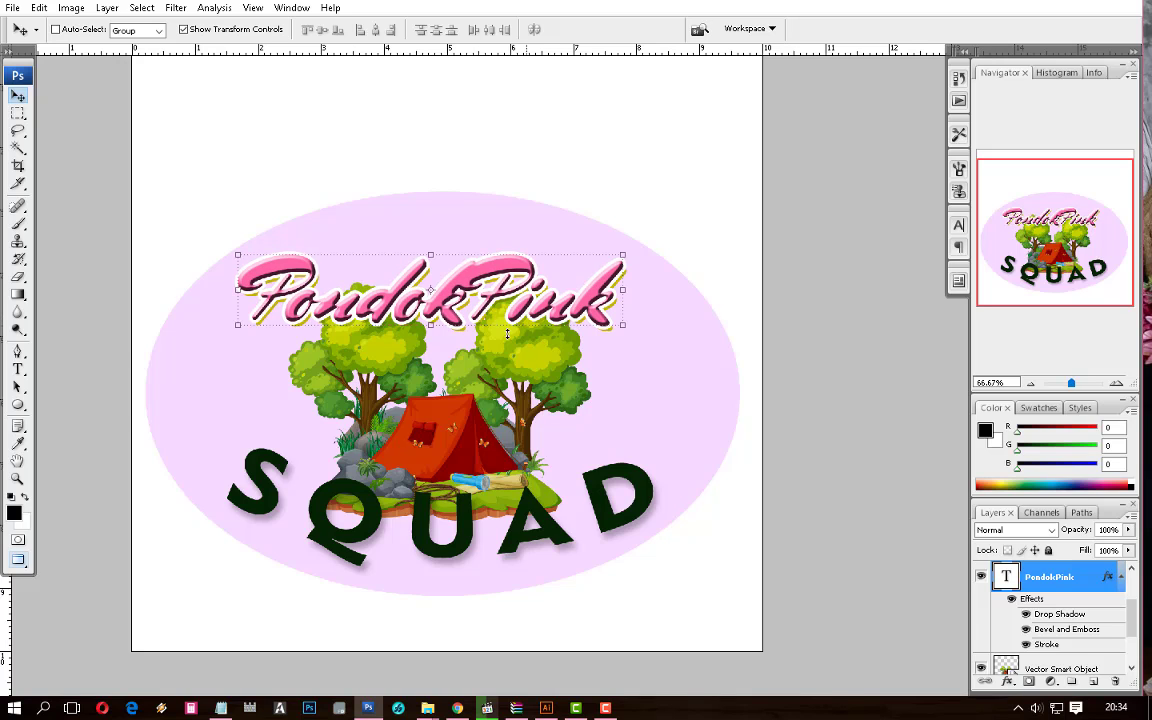
Add a stroke to the lilac ellipse with Inside position and a size of 29 px
right_click(752, 385)
click(755, 383)
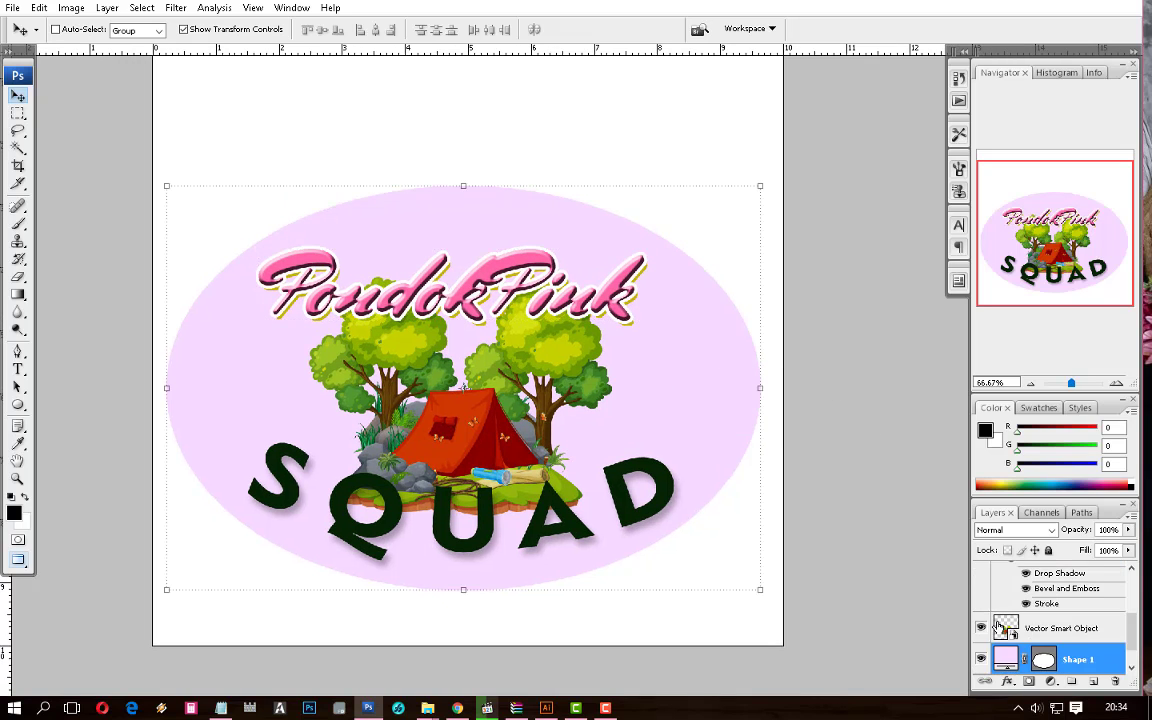
click(1009, 681)
click(857, 373)
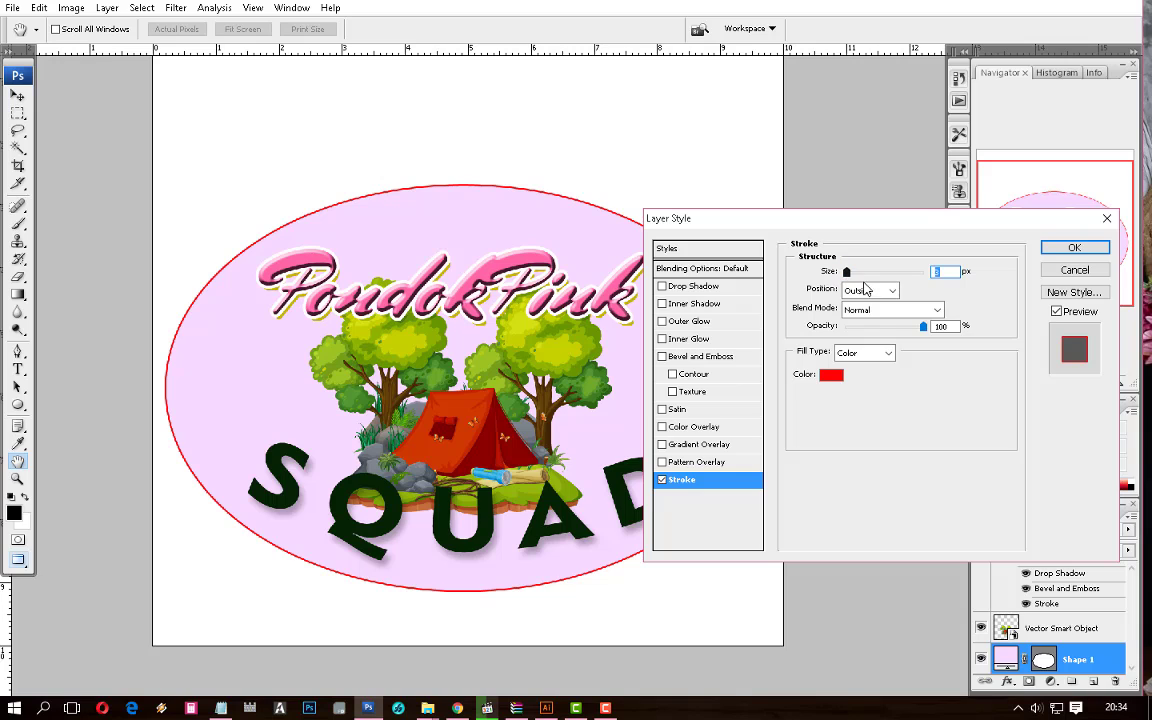
click(866, 290)
click(855, 303)
mouse_move(846, 272)
mouse_down()
mouse_move(873, 283)
mouse_move(859, 283)
mouse_up()
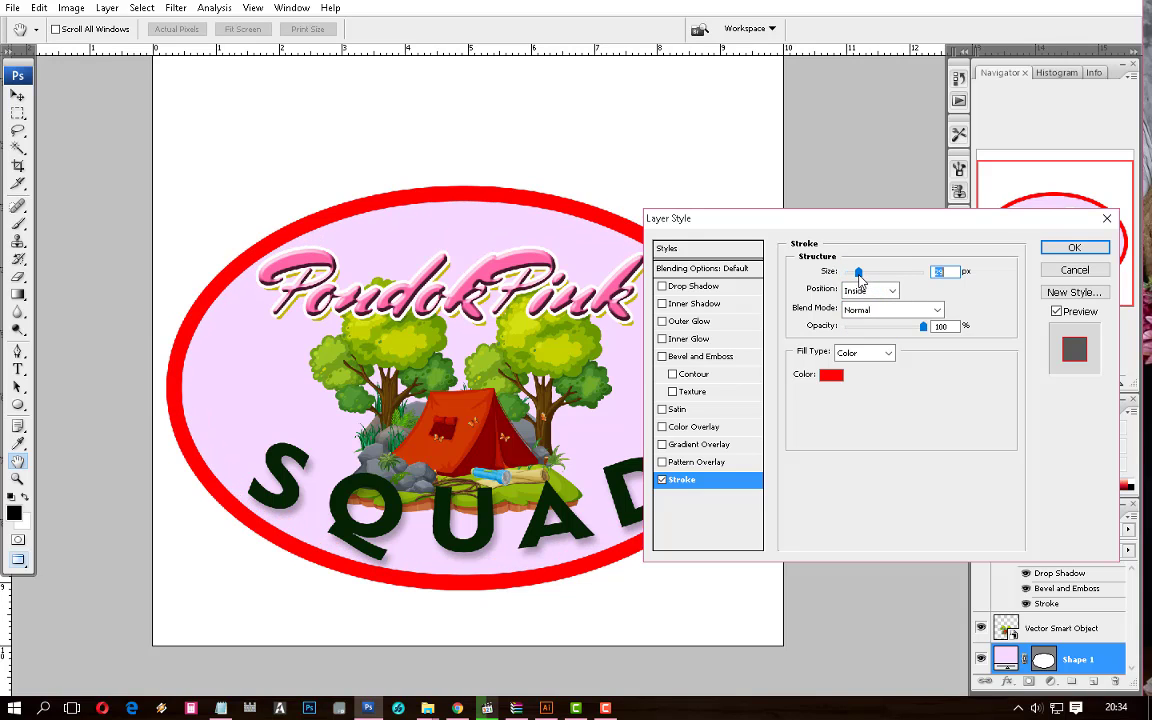
Switch the ellipse stroke's fill type to Gradient, try several presets and choose the black-to-white gradient
click(888, 352)
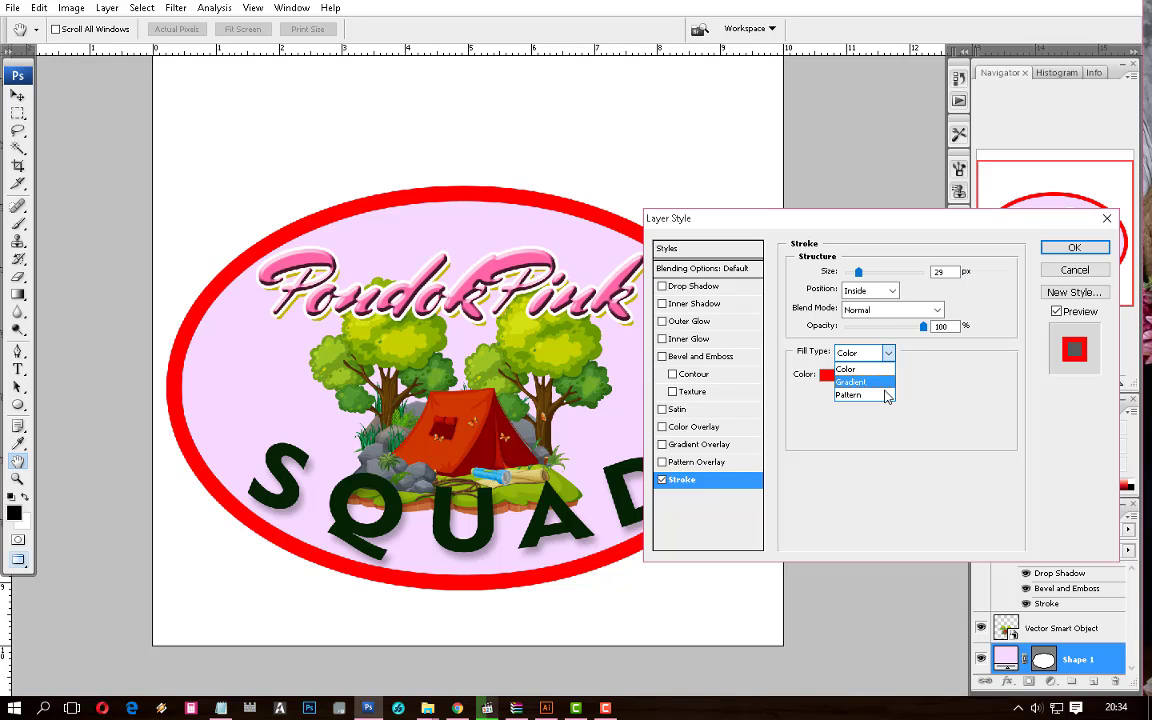
click(851, 381)
click(924, 375)
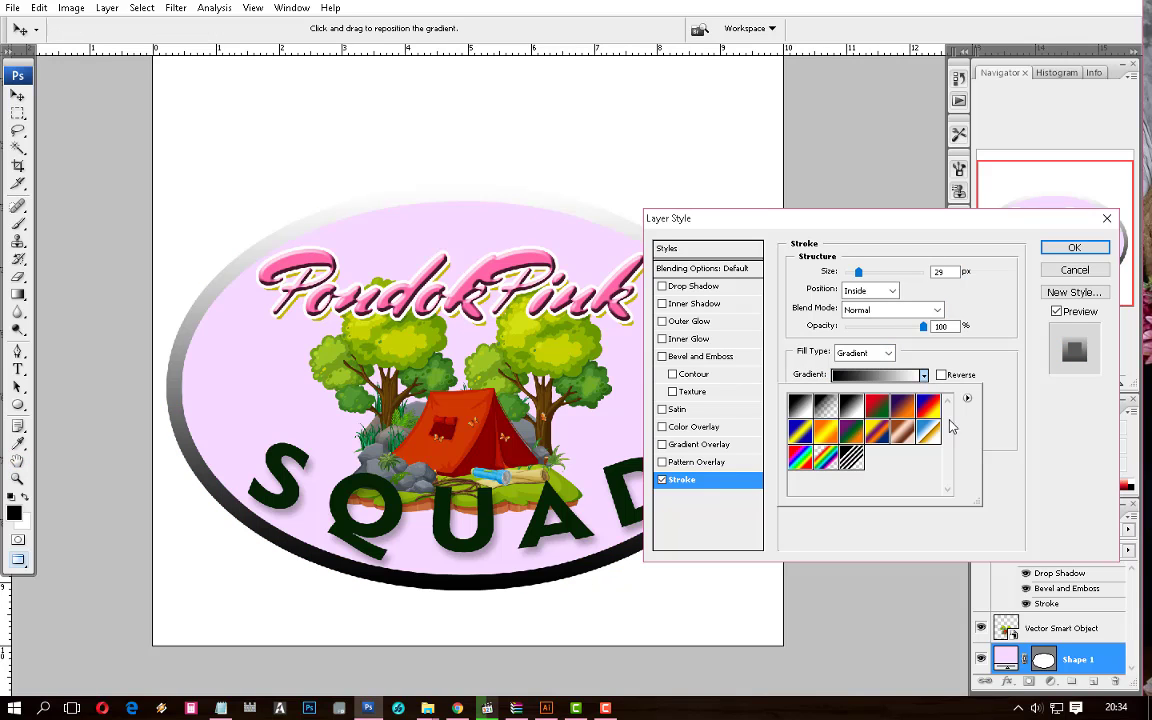
click(930, 432)
click(853, 430)
click(902, 431)
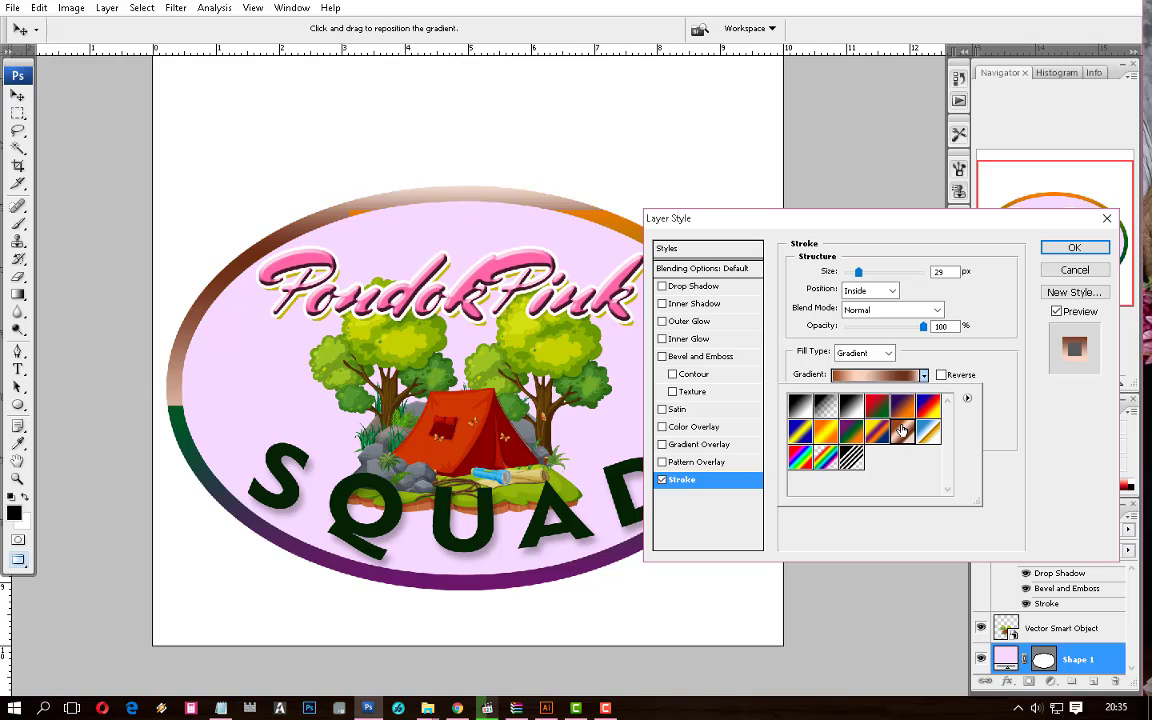
click(818, 435)
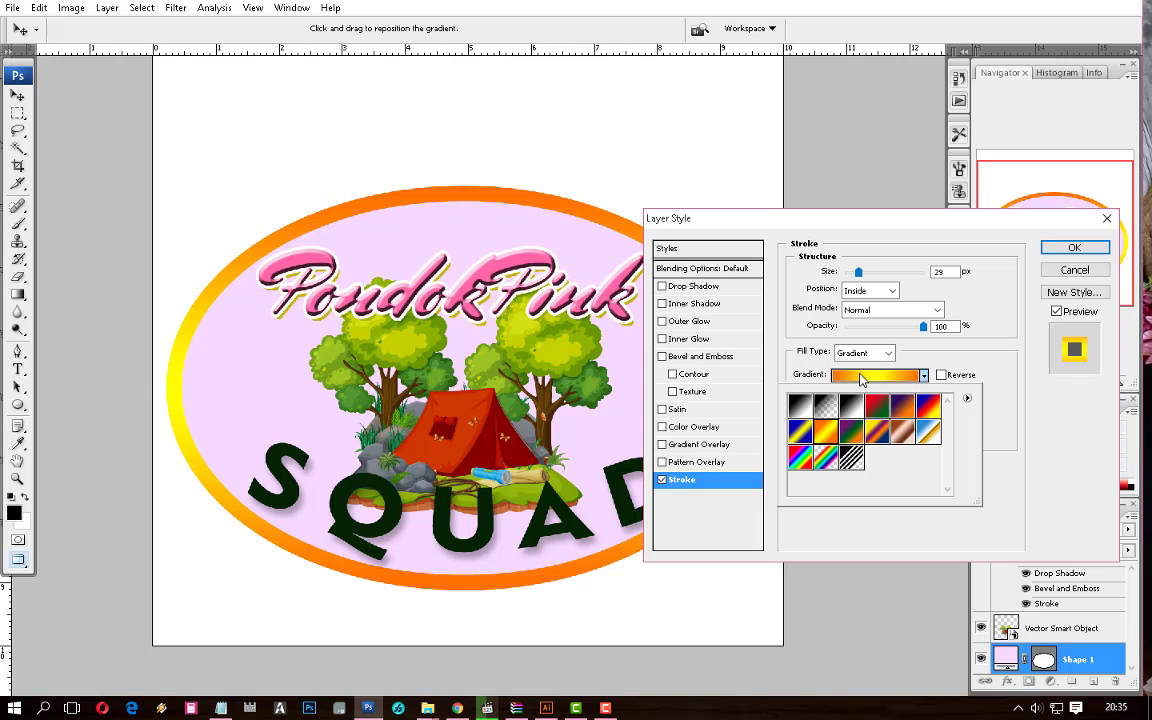
click(851, 408)
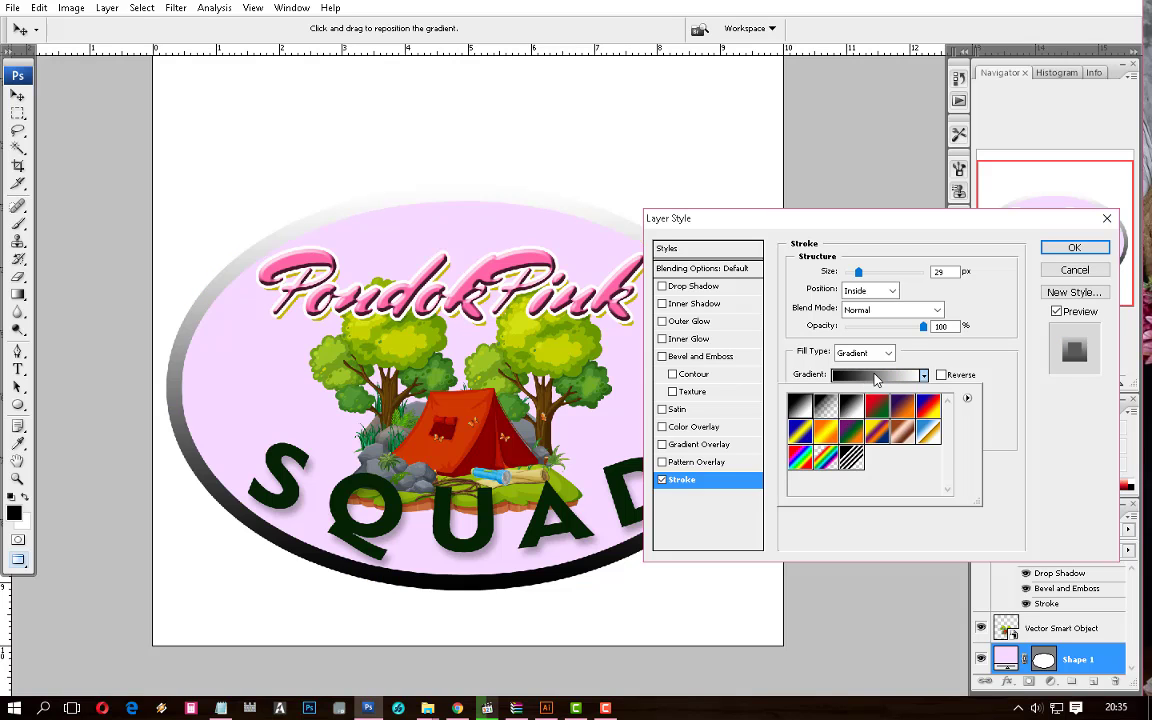
Edit the ellipse stroke's gradient and set its black starting stop to the pink sampled from the "PondokPink" lettering
click(876, 376)
drag(500, 117, 654, 80)
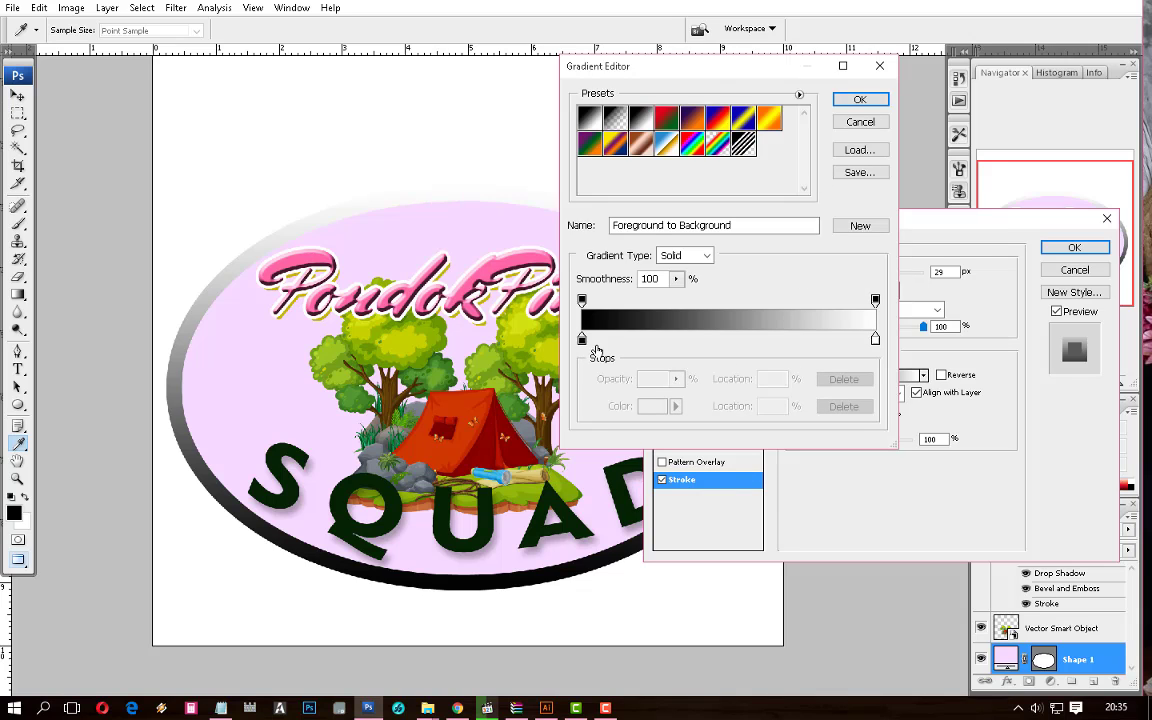
click(582, 340)
click(652, 406)
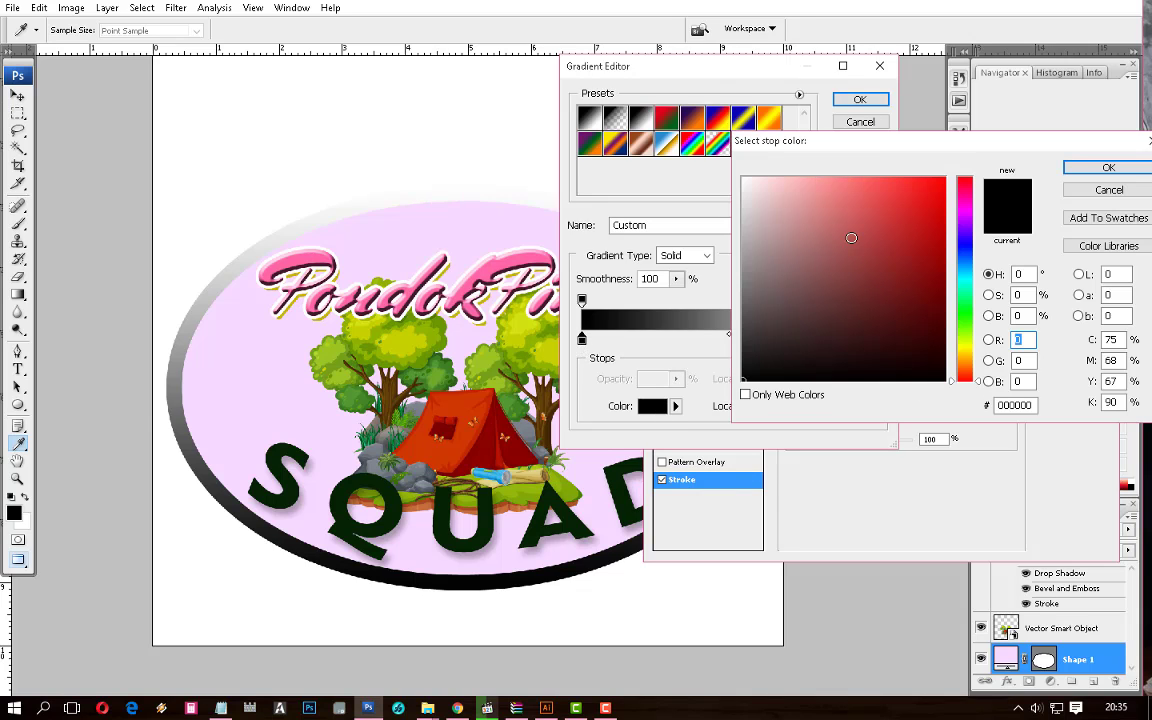
click(898, 177)
click(743, 179)
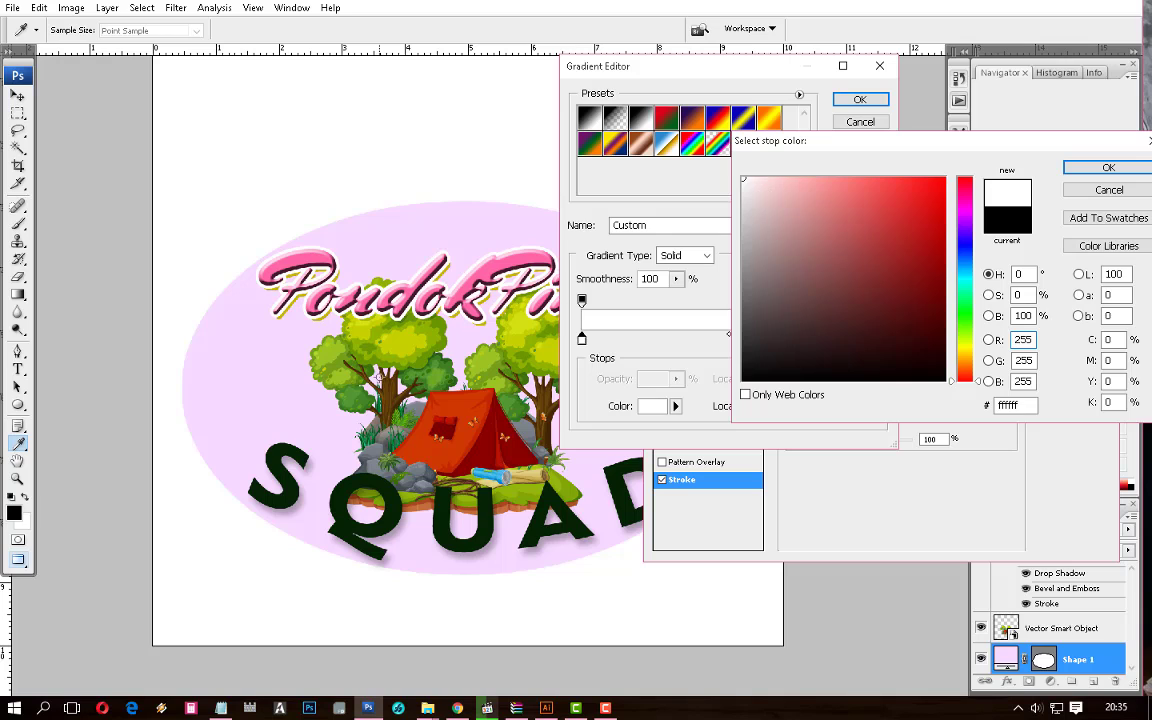
click(453, 363)
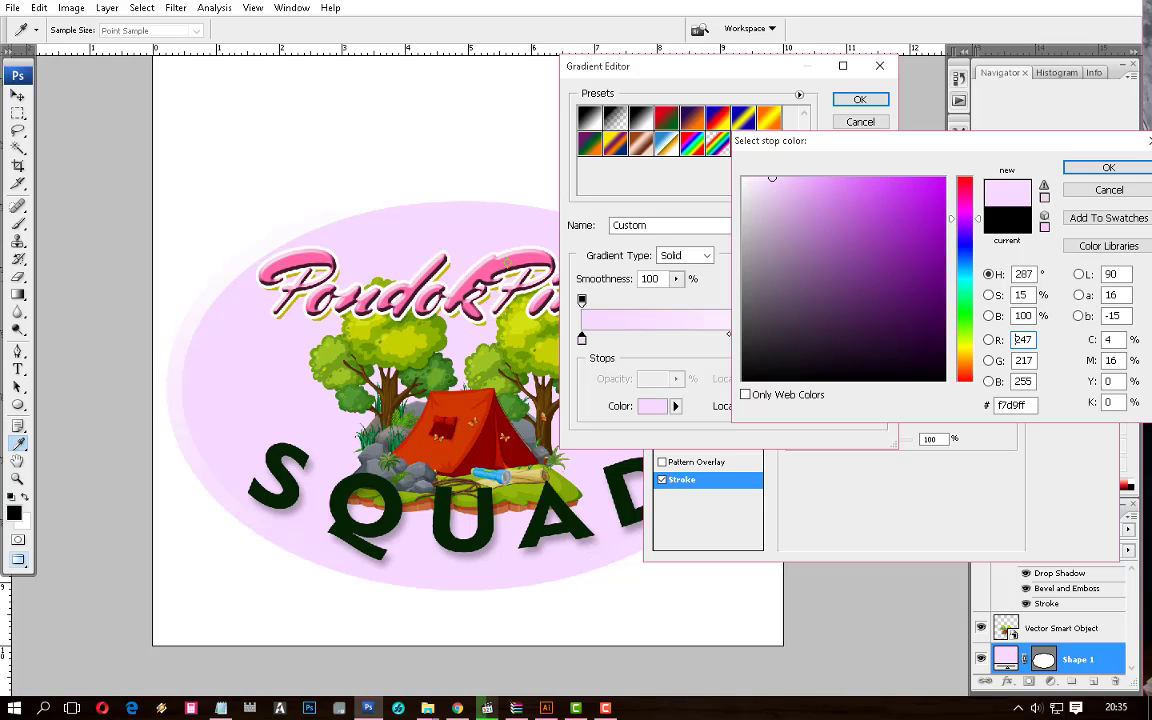
click(506, 262)
key(Return)
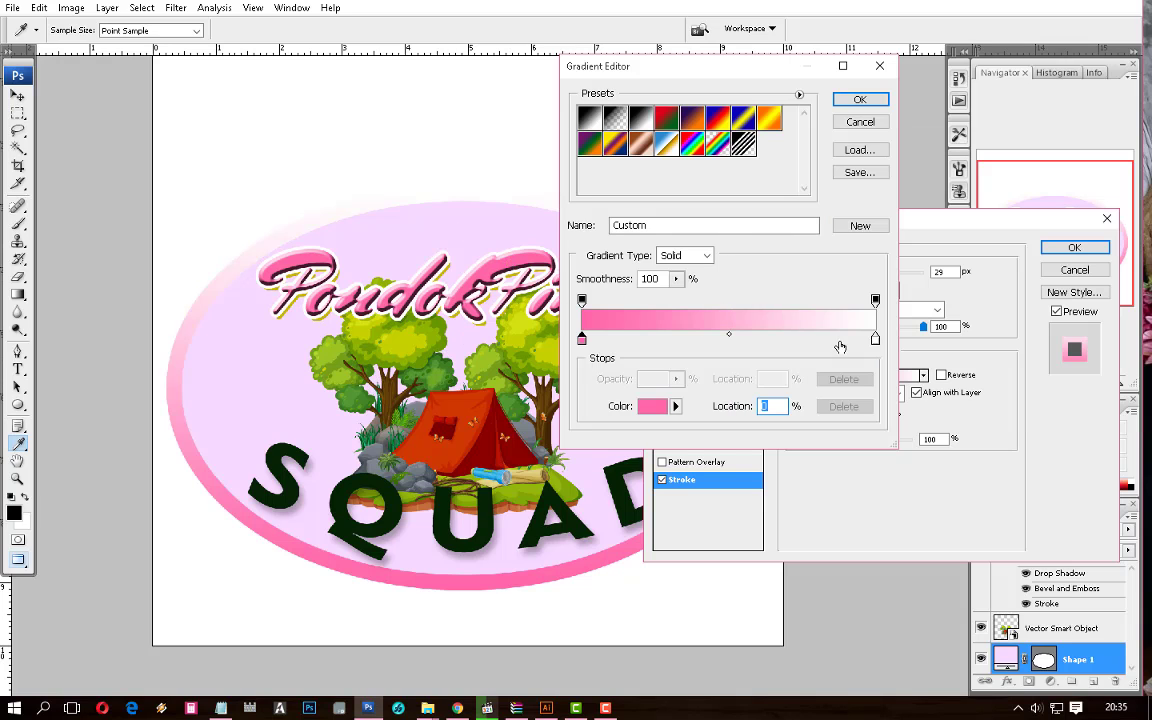
Try yellow, green, red and lilac shades for the gradient's white end stop, then set it to dark red 8b0000 and accept the gradient
click(873, 340)
click(652, 406)
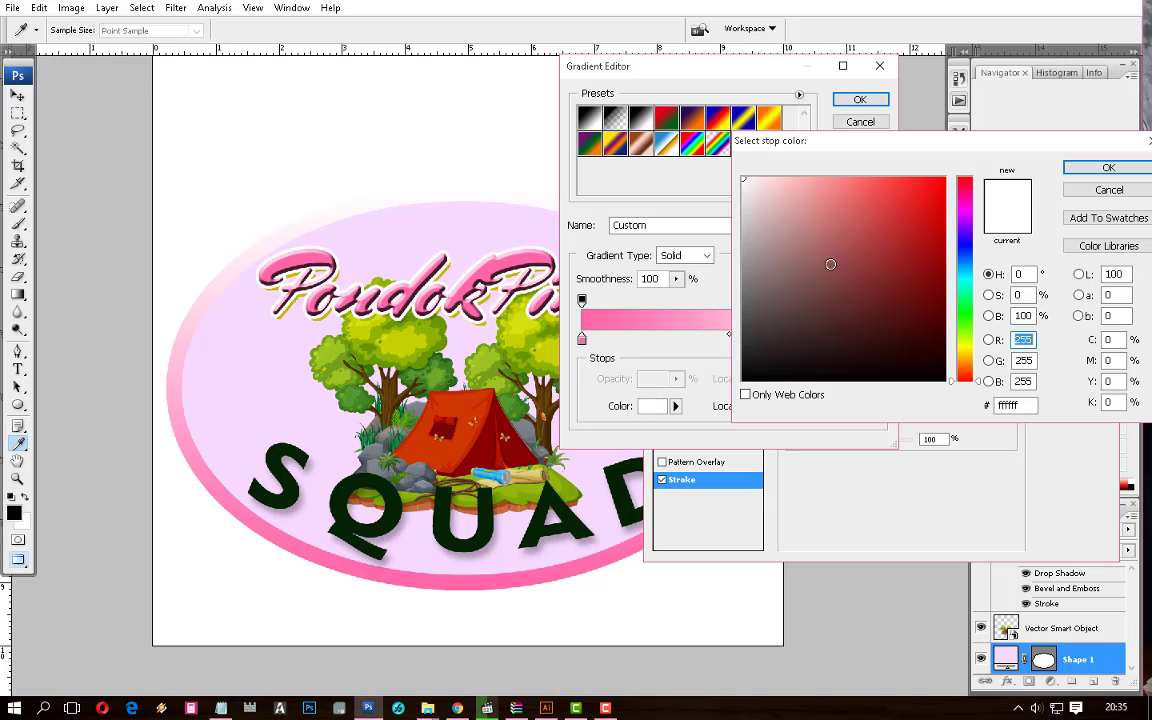
click(775, 205)
mouse_move(787, 193)
mouse_down()
mouse_move(818, 175)
mouse_move(941, 170)
mouse_move(743, 179)
mouse_up()
click(393, 301)
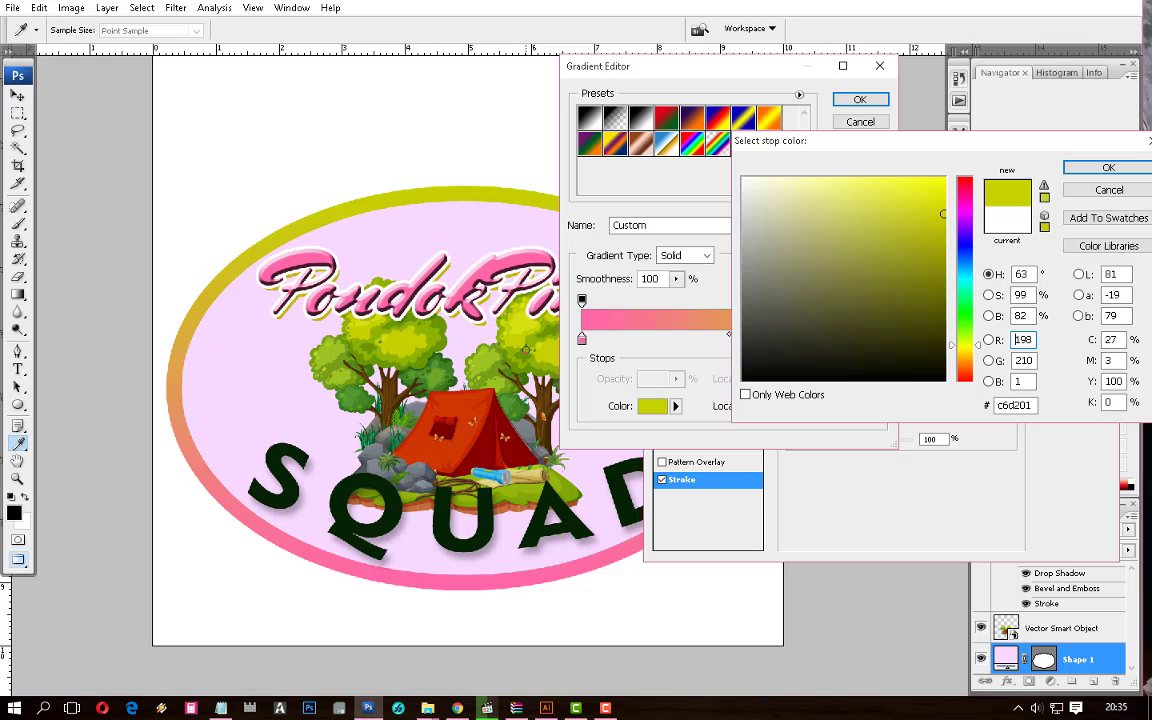
click(470, 330)
click(468, 358)
click(353, 343)
click(848, 174)
click(874, 257)
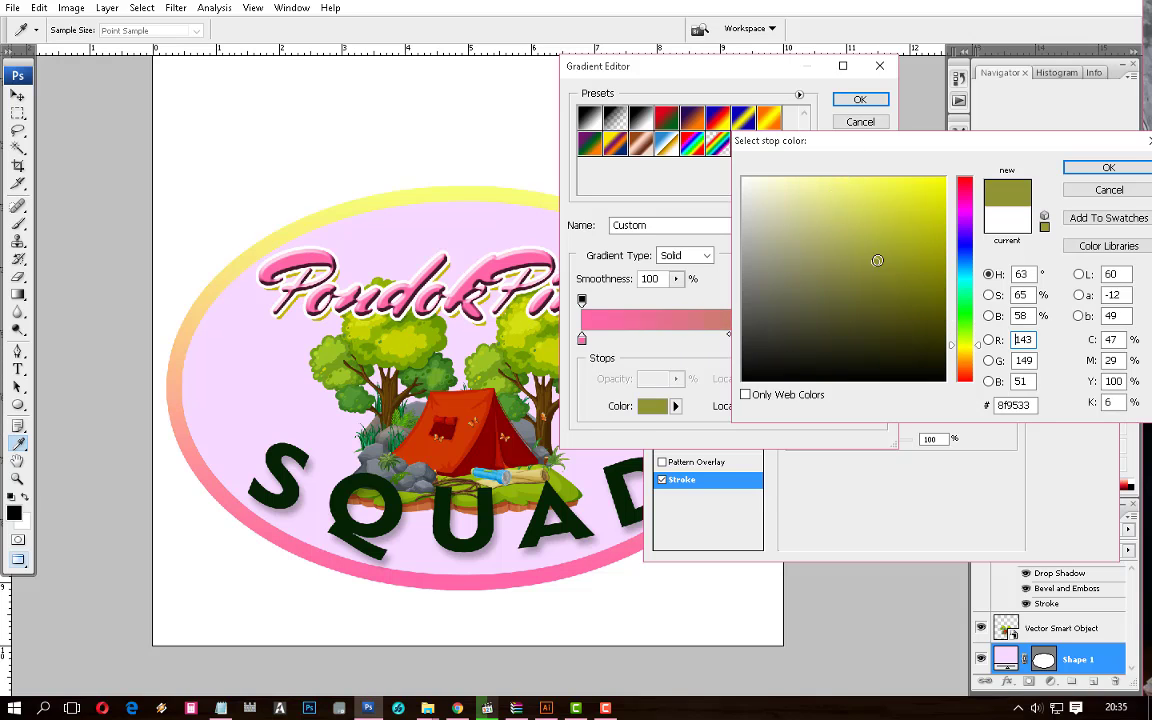
click(836, 177)
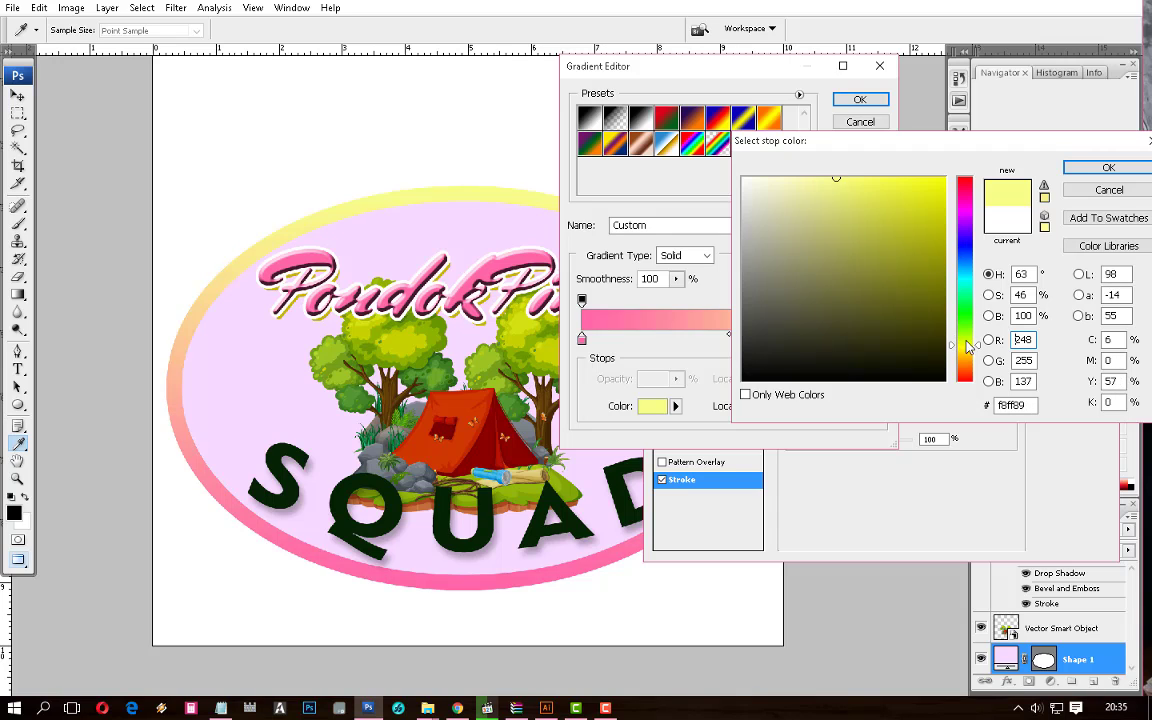
click(965, 366)
click(854, 257)
click(794, 200)
click(413, 257)
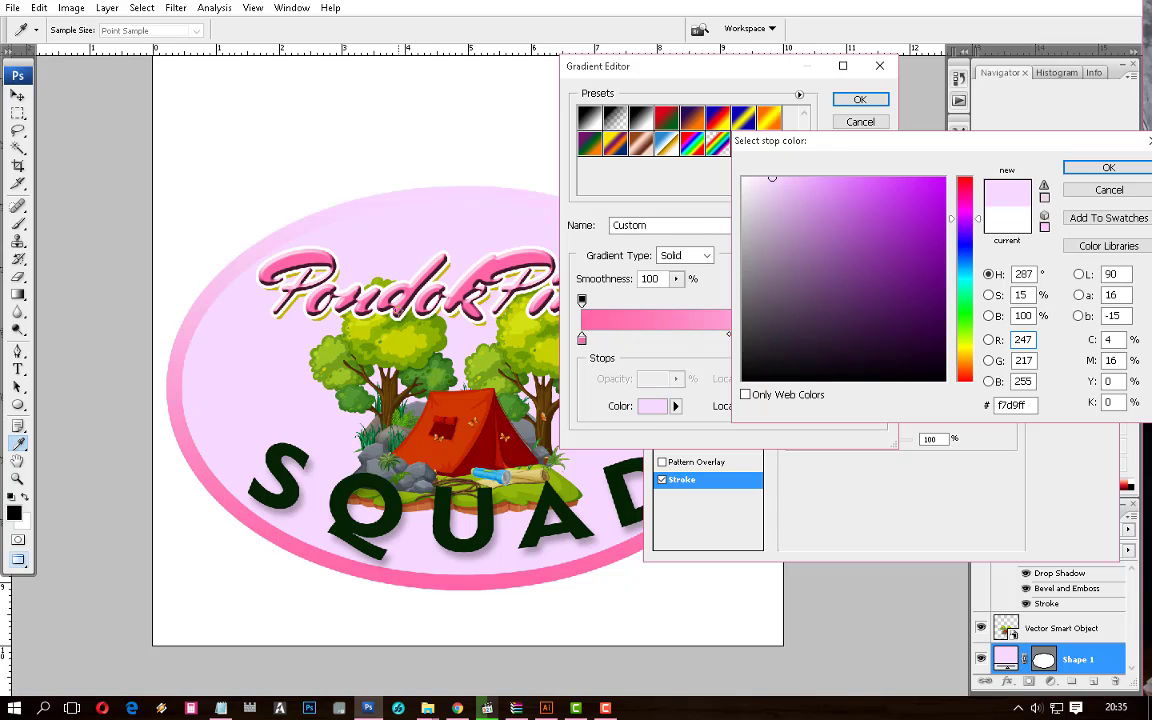
click(437, 377)
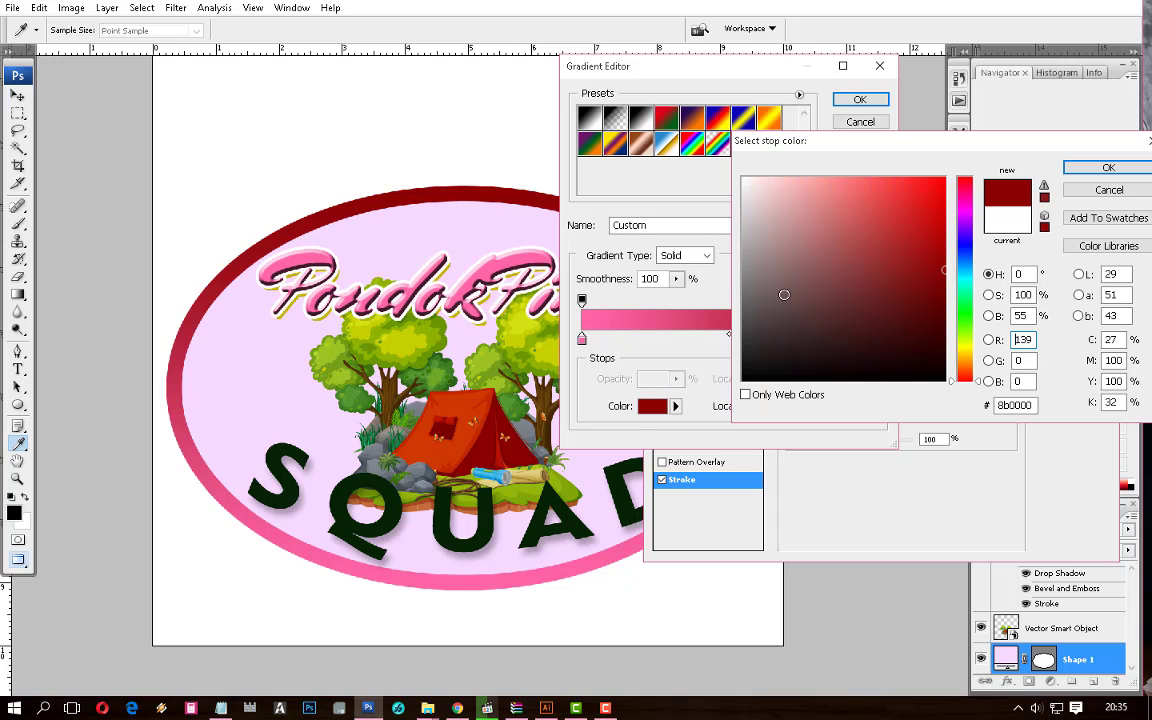
key(Return)
key(Return)
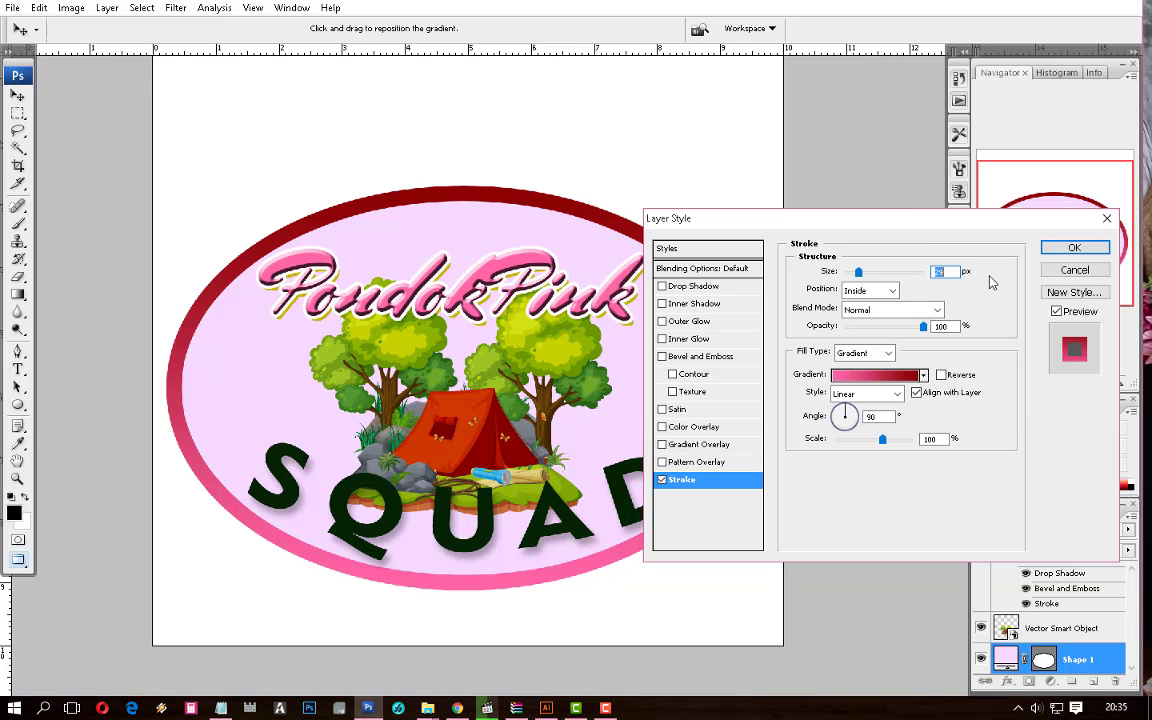
Reduce the ellipse stroke to 21 px, shift the gradient's dark red stop inward and add a new stop near the end at 99%
mouse_move(858, 272)
mouse_down()
mouse_move(846, 272)
mouse_move(862, 272)
mouse_move(856, 281)
mouse_up()
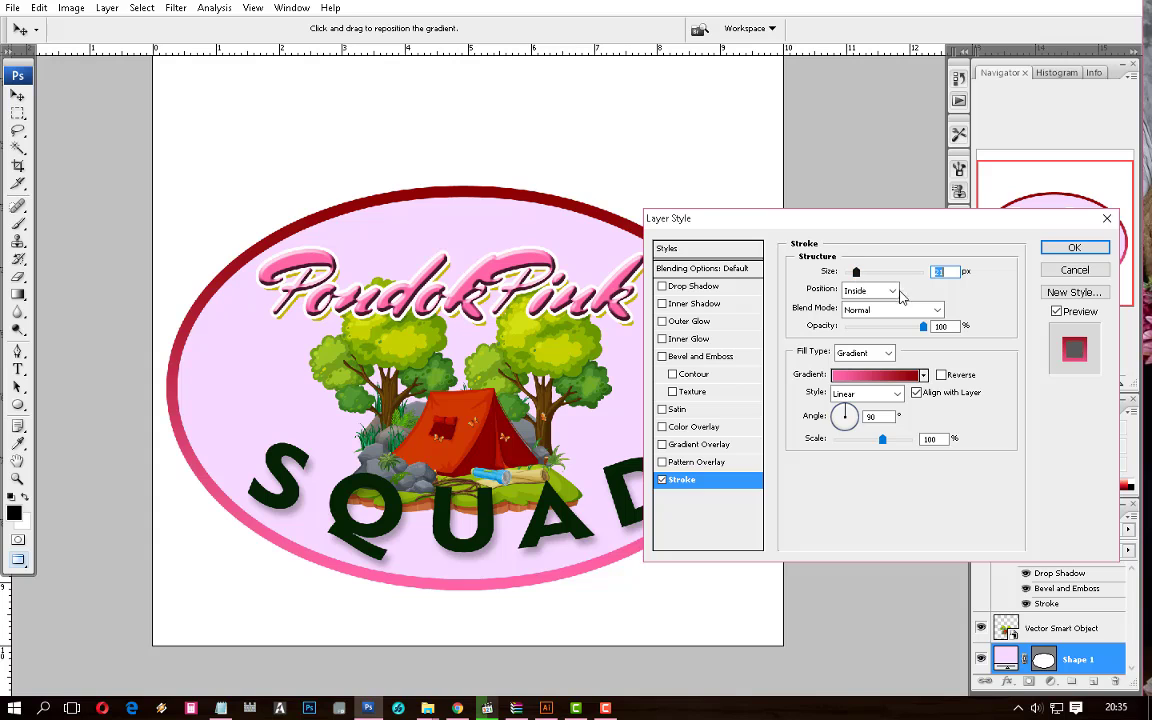
click(900, 374)
drag(869, 342, 775, 341)
click(872, 341)
Set the new end stop's colour to the lettering's pink ff66a7 and apply the pink-red-pink gradient stroke to the ellipse
double_click(872, 341)
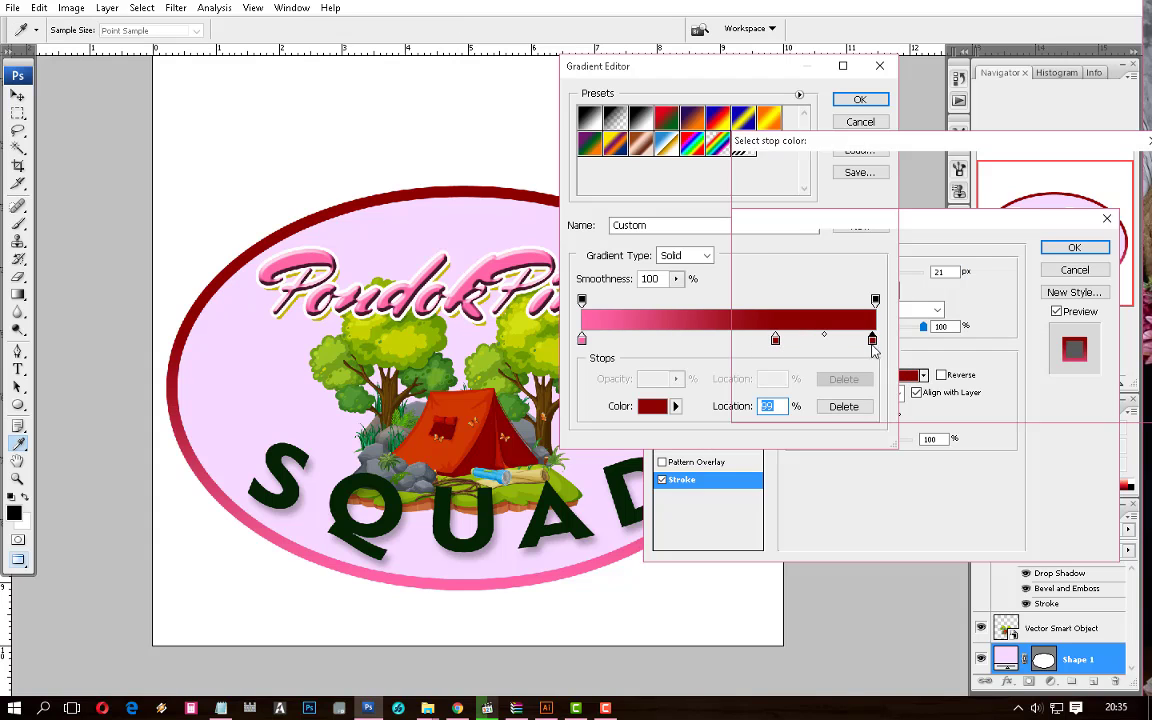
mouse_move(826, 210)
mouse_down()
mouse_move(861, 193)
mouse_move(790, 177)
mouse_up()
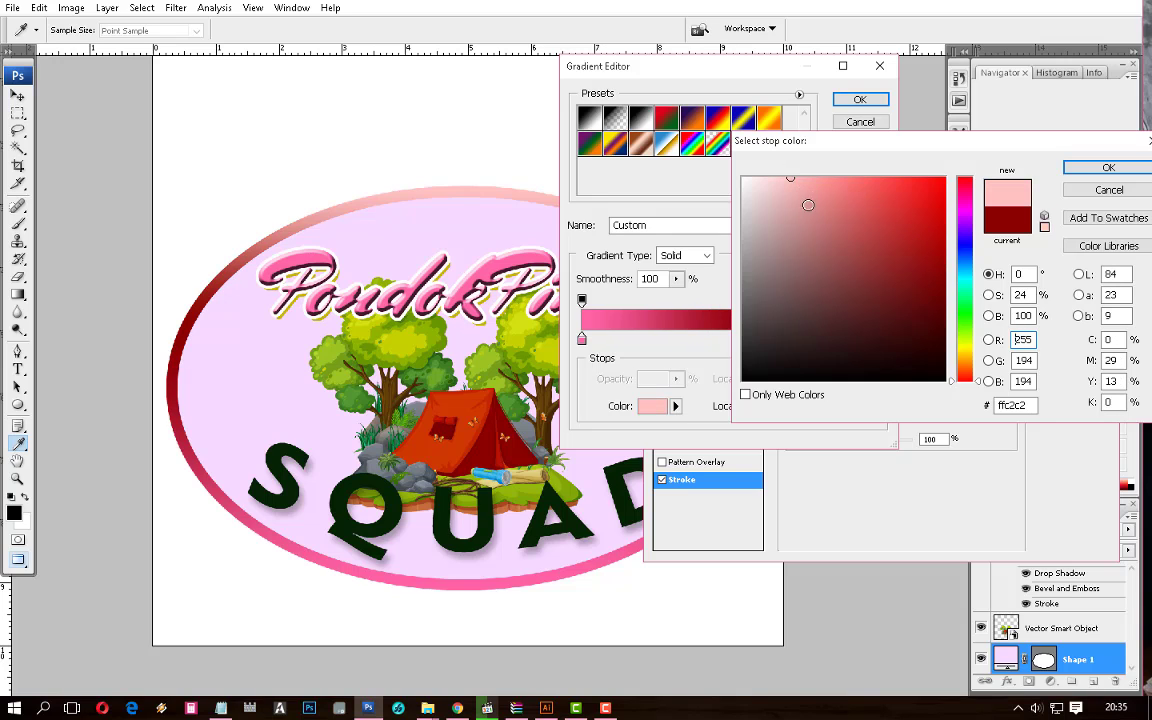
click(514, 231)
click(516, 258)
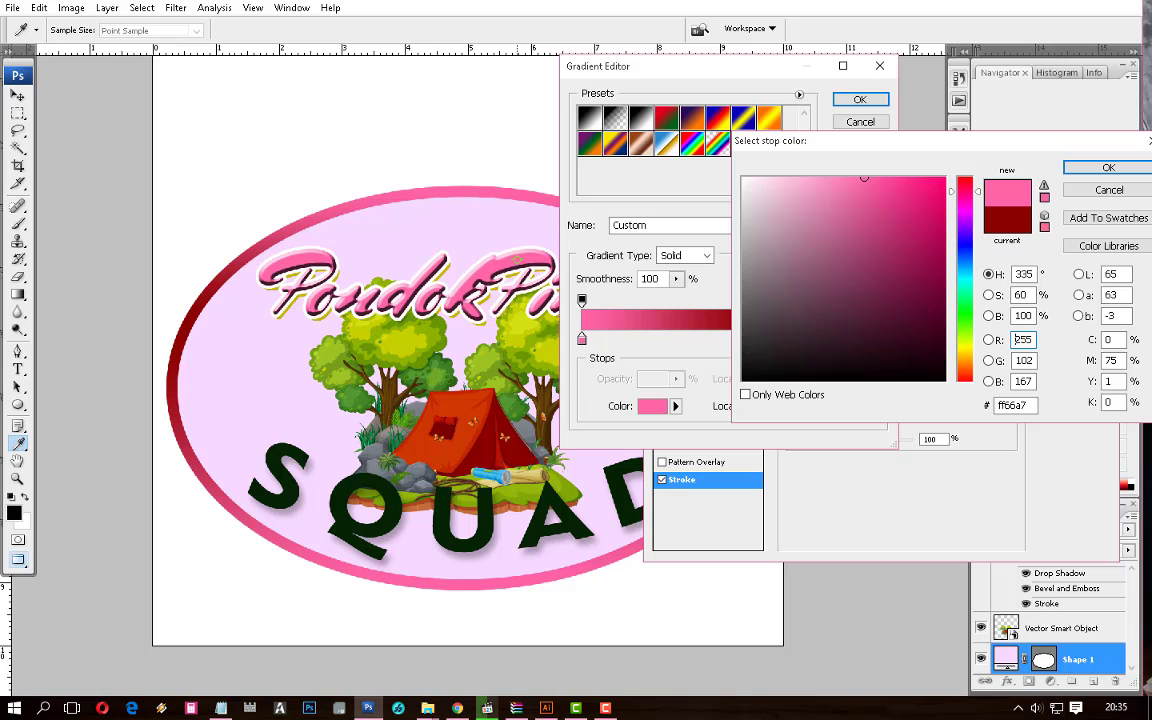
key(Return)
key(Return)
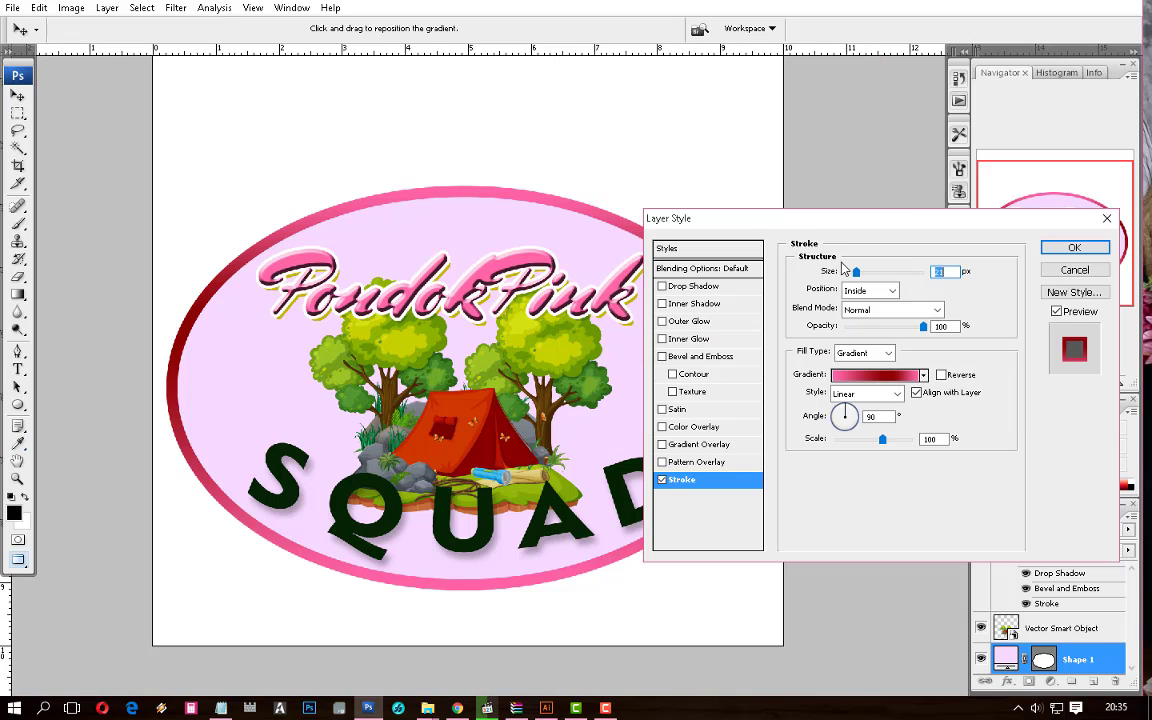
click(1075, 248)
Move the tent illustration to the left side of the oval and slightly upward
right_click(587, 303)
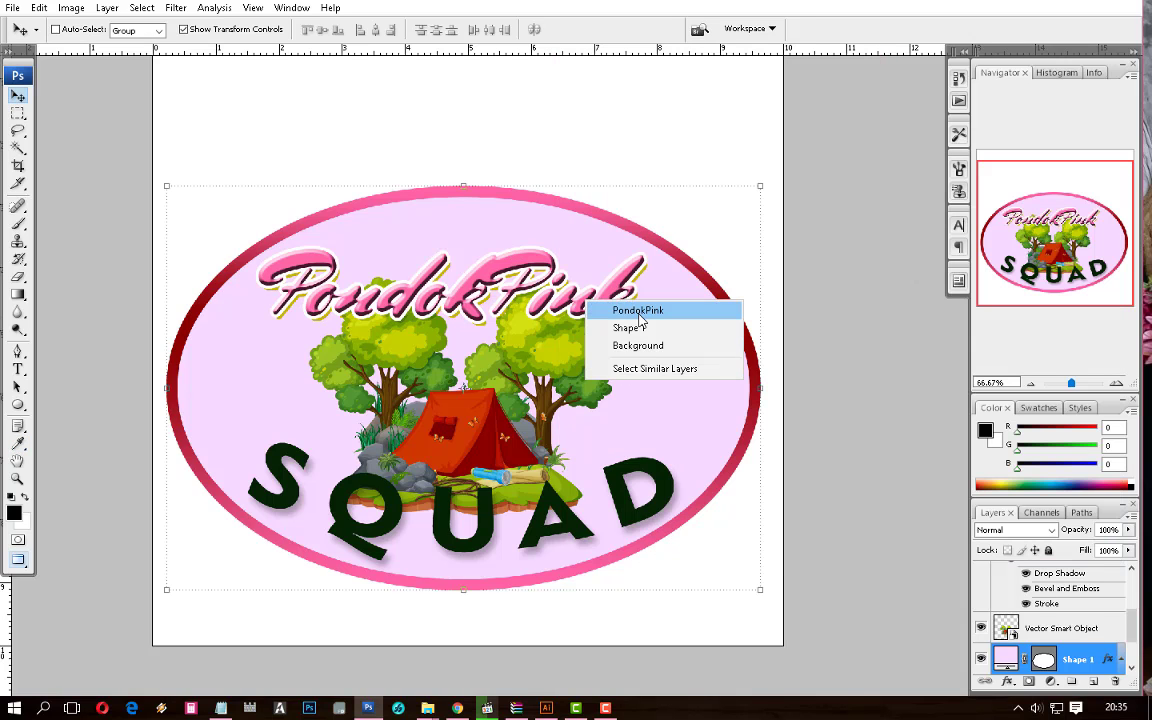
click(605, 309)
right_click(549, 370)
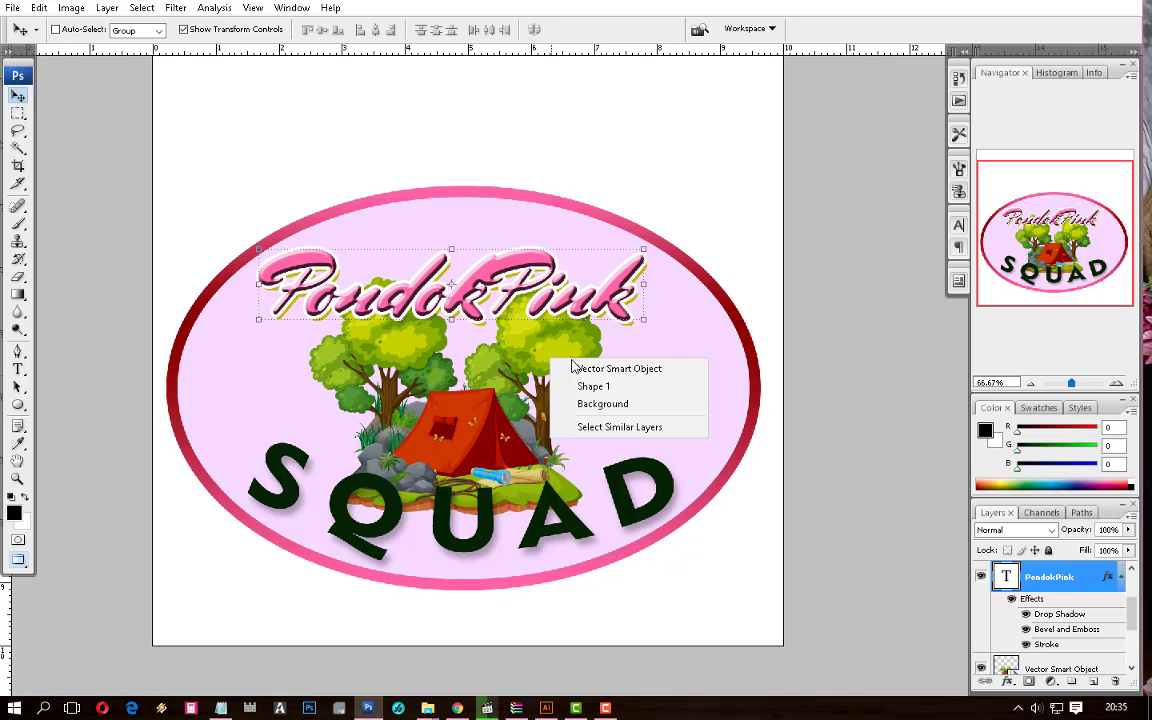
click(585, 375)
drag(526, 414, 424, 383)
Try moving the "PondokPink" text down and to the right within the oval, and undo the move
right_click(525, 290)
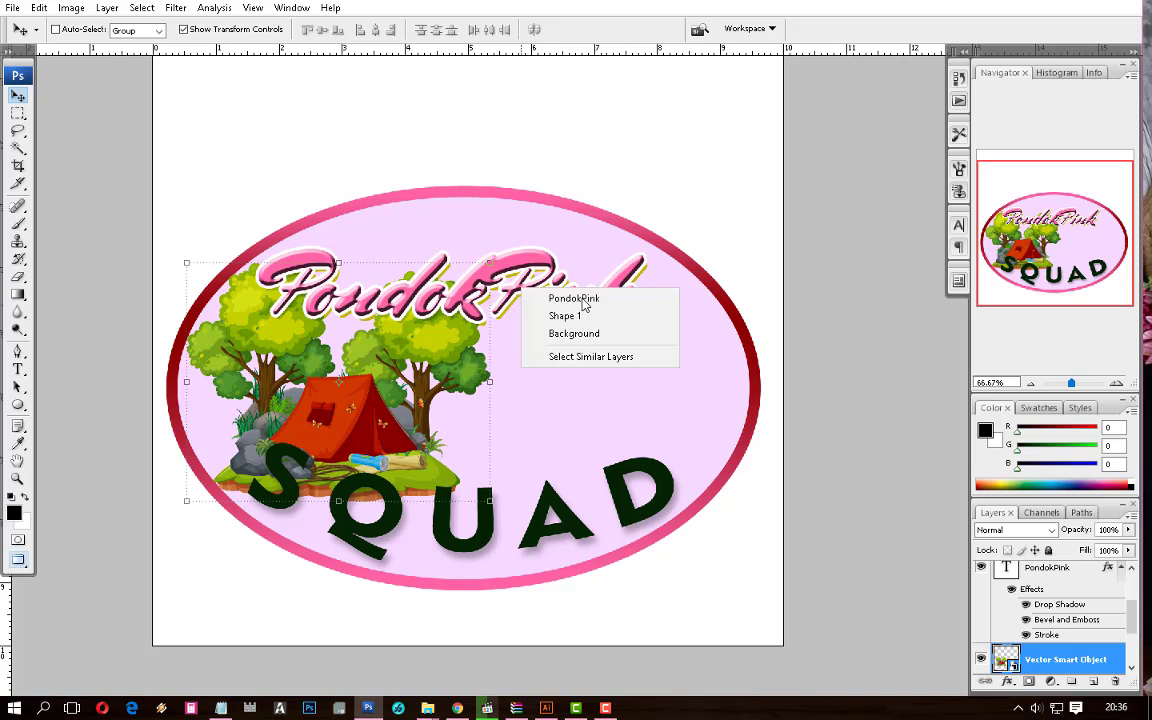
click(548, 297)
drag(482, 290, 602, 392)
key(ctrl+z)
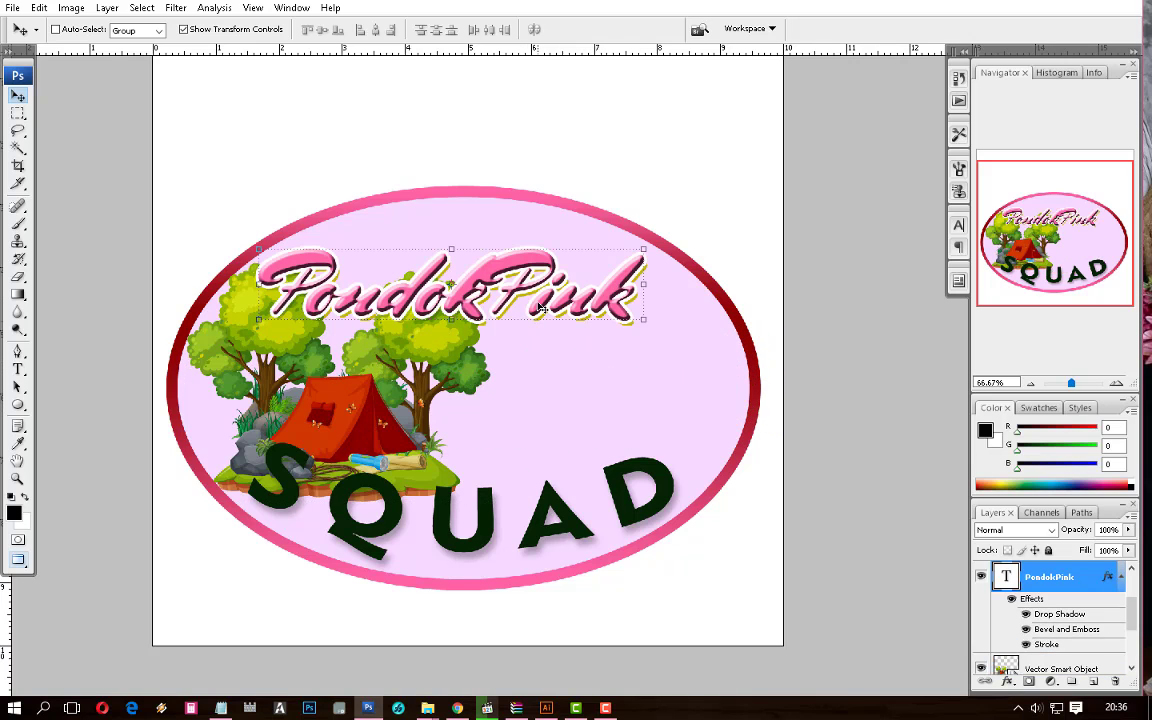
Preview several other fonts on the "PondokPink" text and apply Matura MT Script
key(t)
click(108, 29)
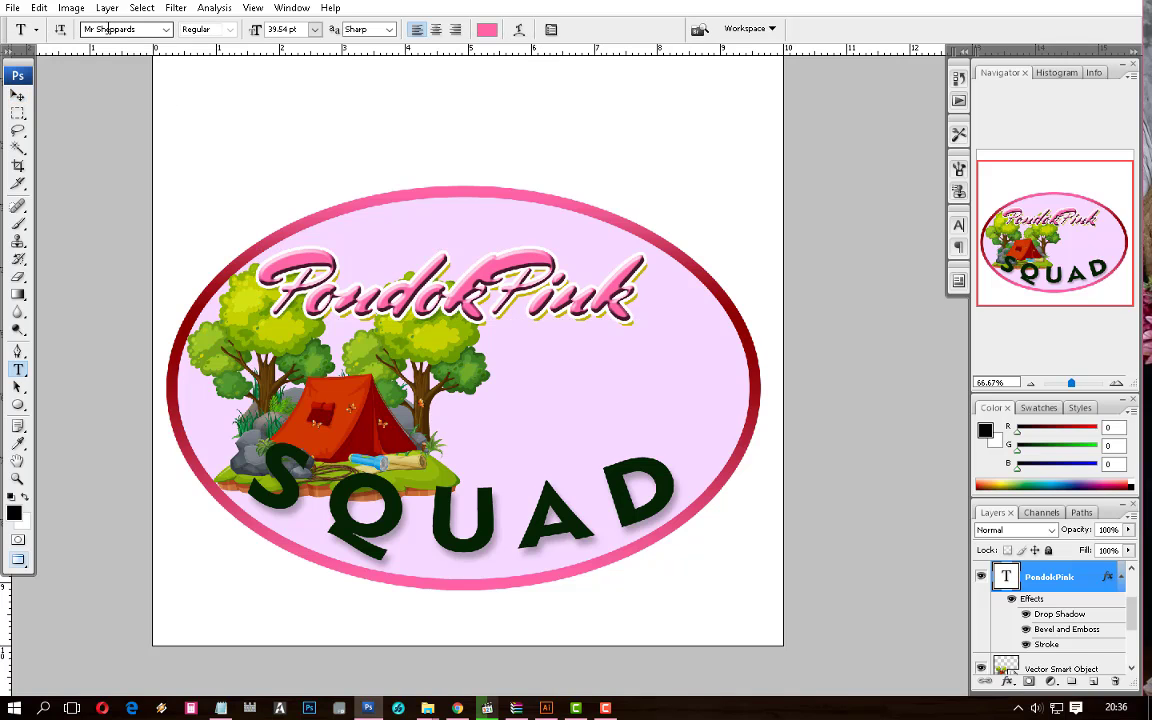
key(Up)
key(Up)
key(Up)
key(Up)
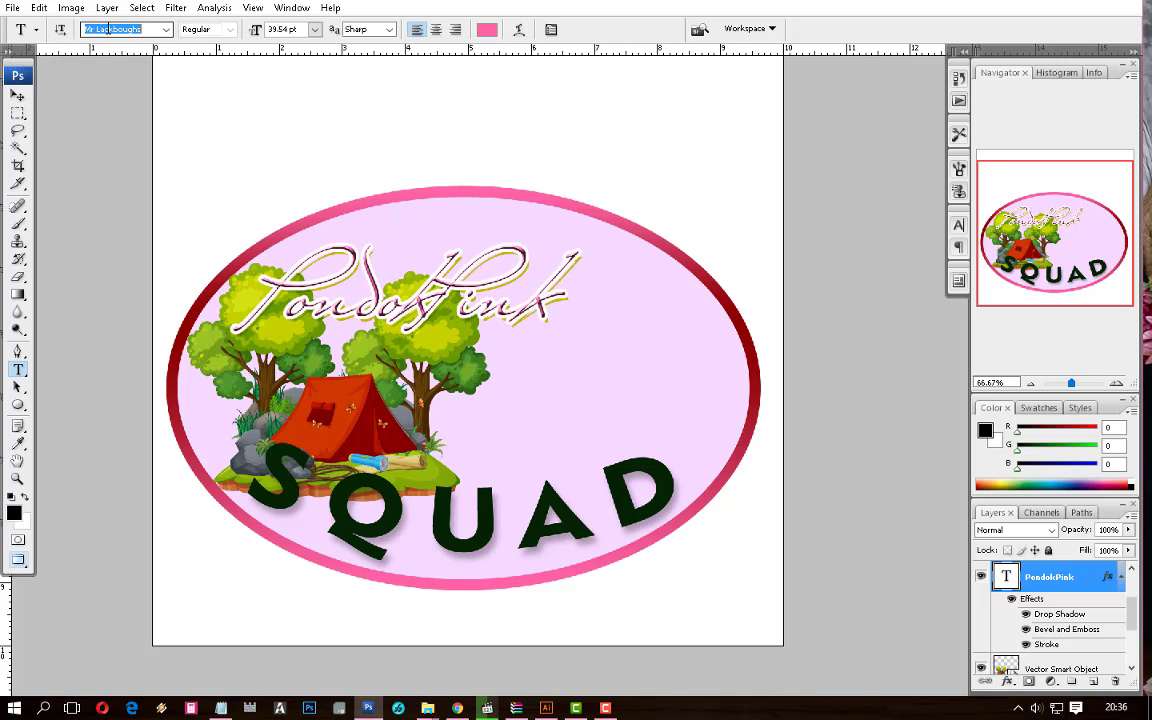
key(Up)
key(Up)
key(Up)
key(Up)
key(Up)
key(Up)
key(Up)
key(Up)
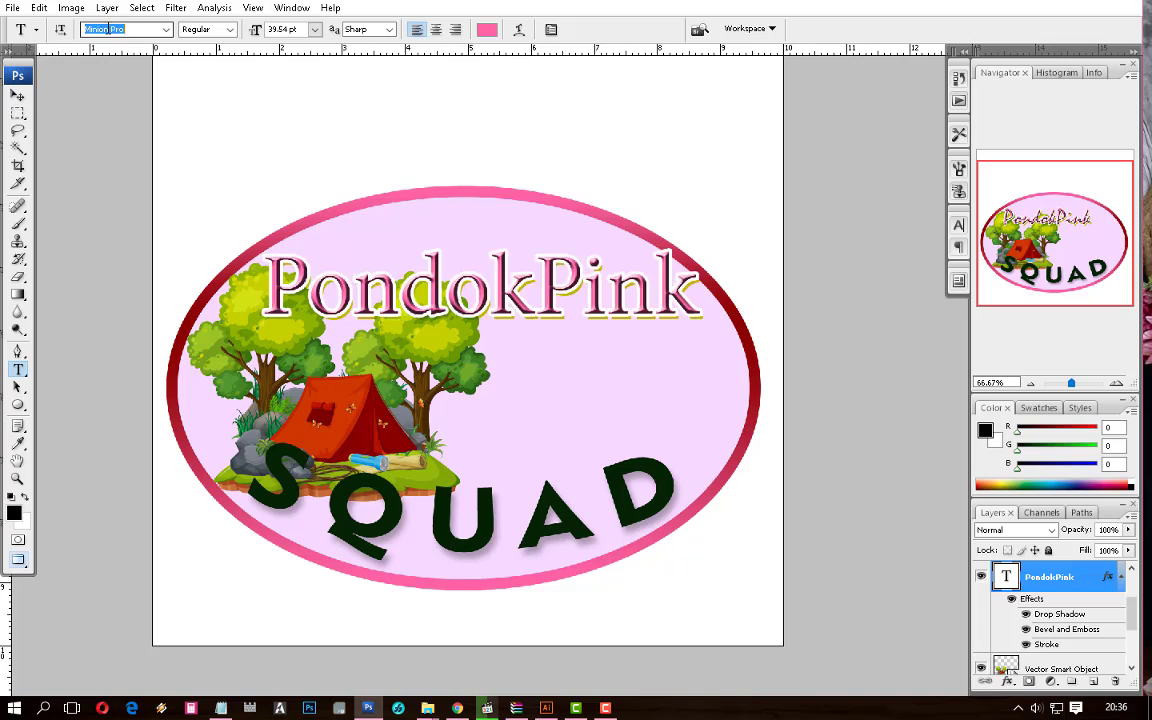
key(Up)
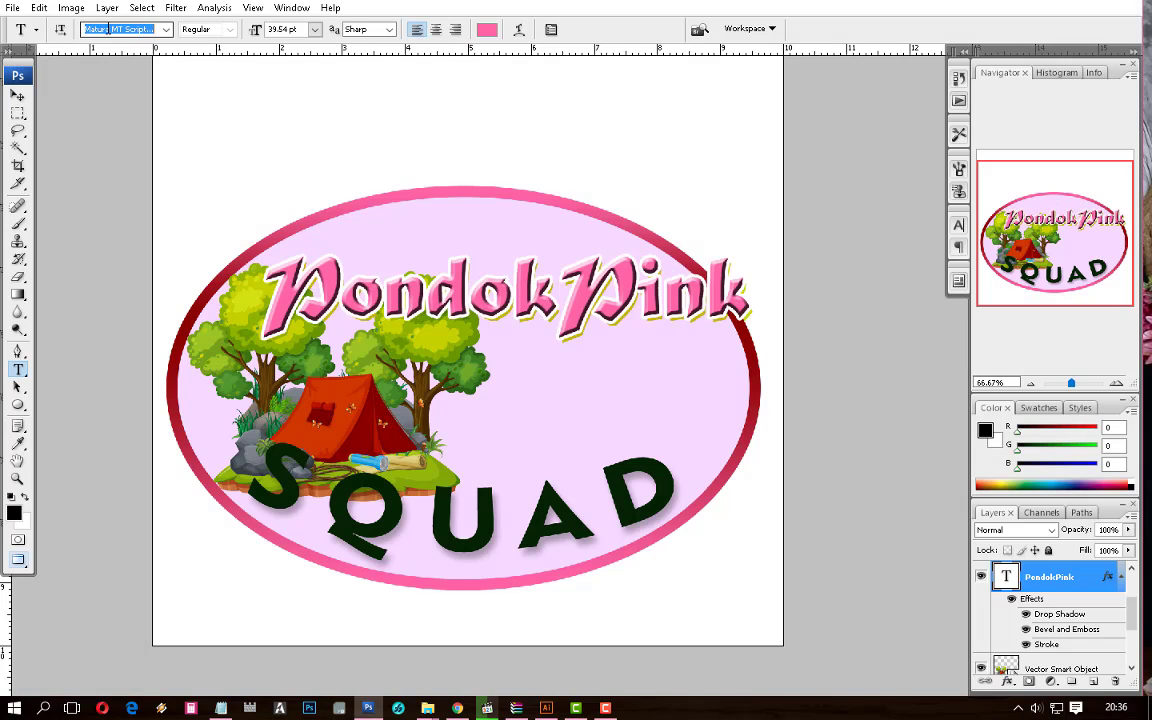
key(Return)
Save the document as Stiker Squad in Photoshop format in the Camtasia folder on drive D, with maximized compatibility
key(ctrl+s)
text(sTIKER)
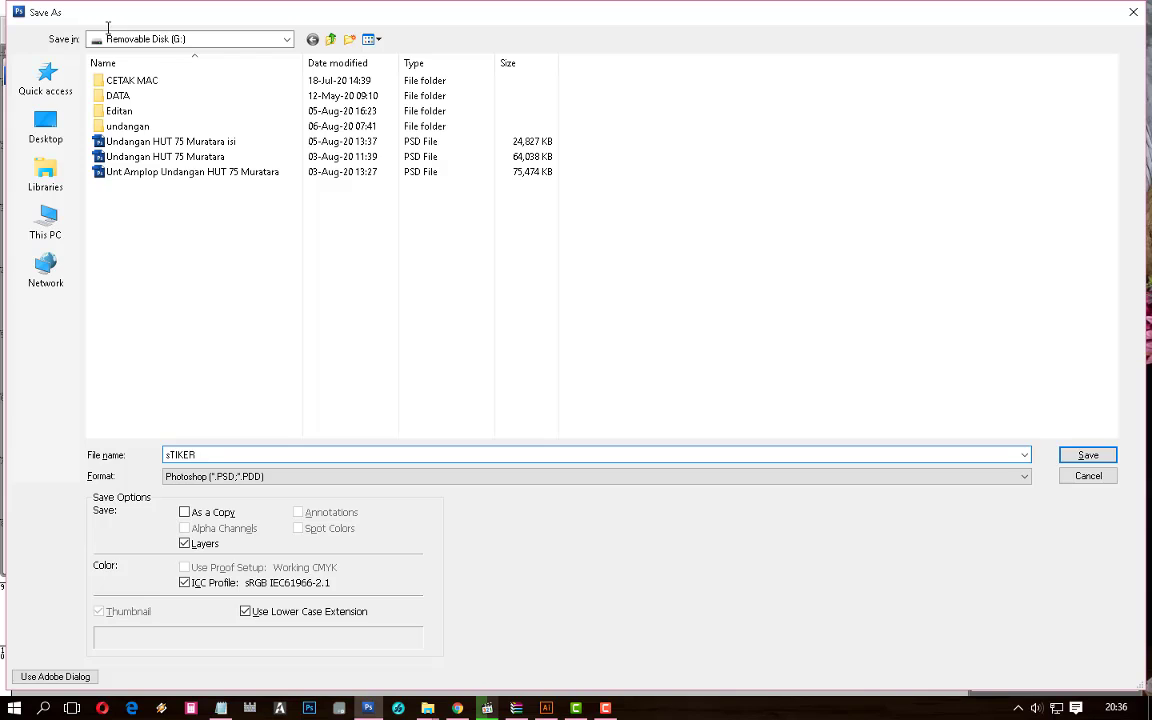
key(ctrl+a)
text(S)
click(189, 39)
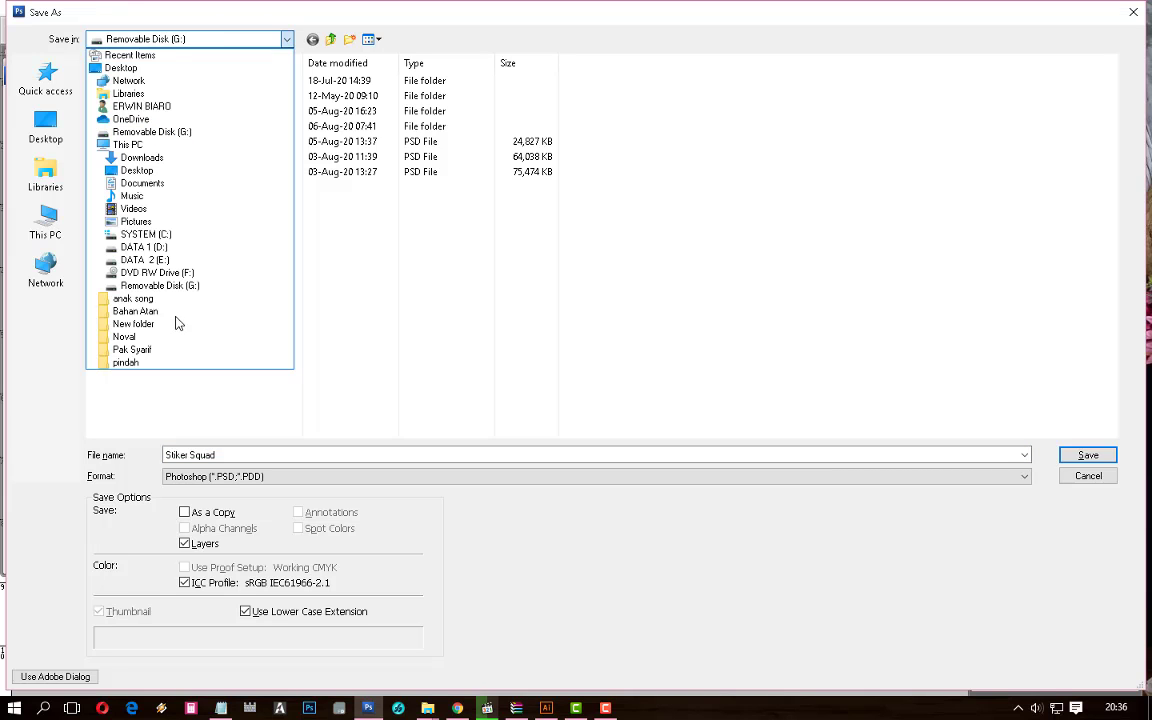
click(200, 246)
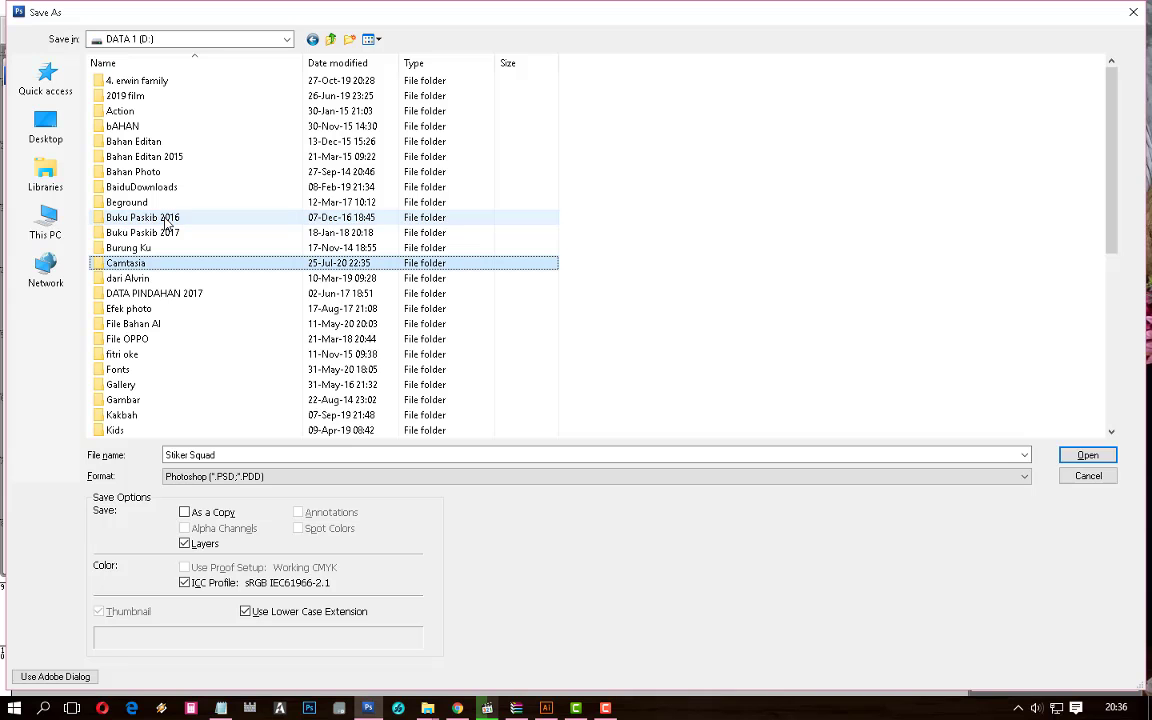
key(Return)
click(1094, 459)
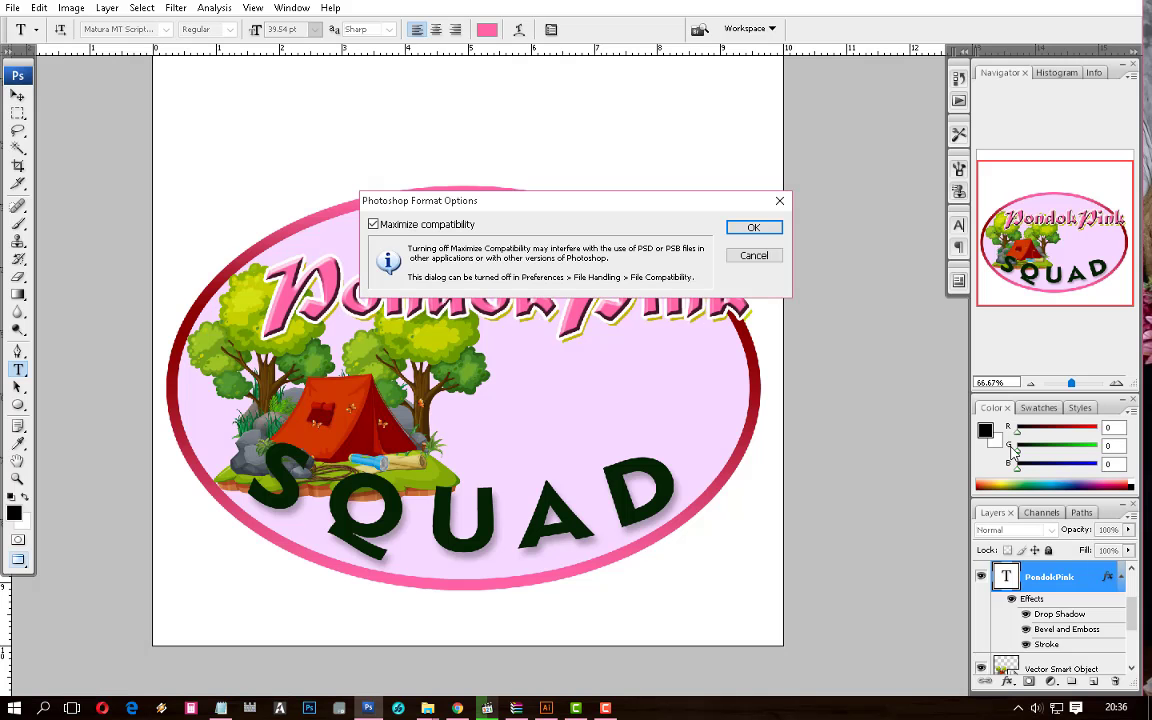
click(750, 230)
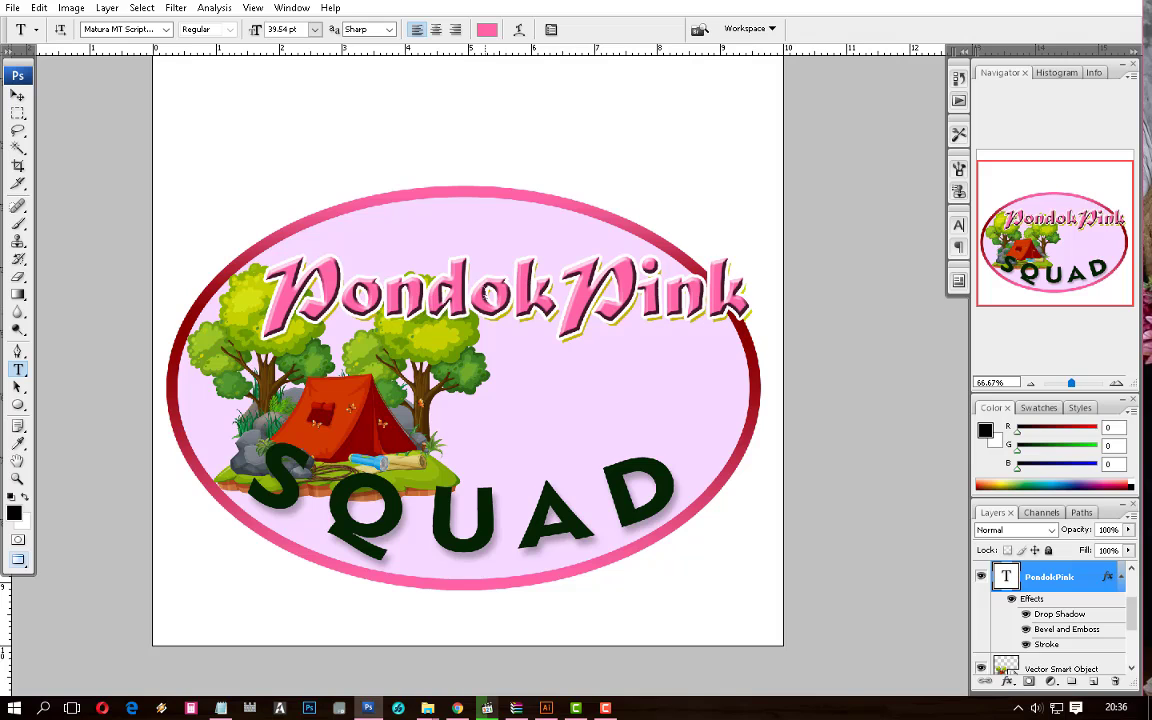
Select all of the "PondokPink" text, preview more fonts and change it to Magneto Bold
click(463, 285)
key(ctrl+a)
click(129, 29)
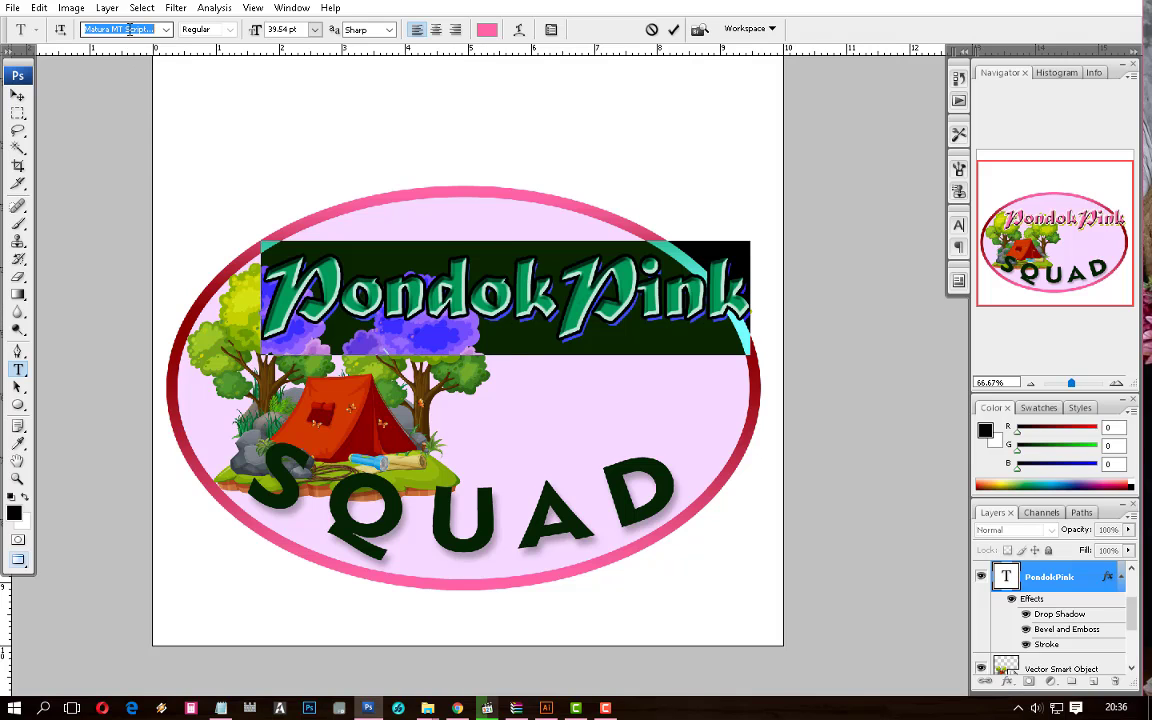
key(Up)
key(Up)
key(Up)
key(Up)
key(Up)
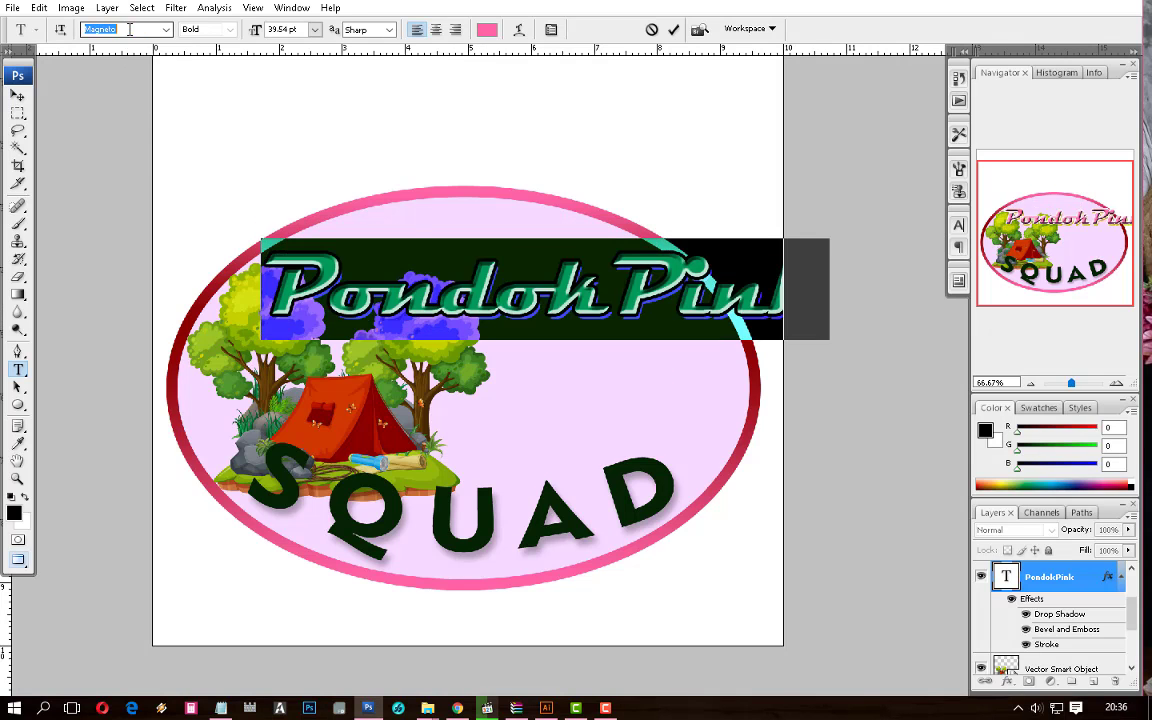
key(Down)
key(Down)
click(18, 96)
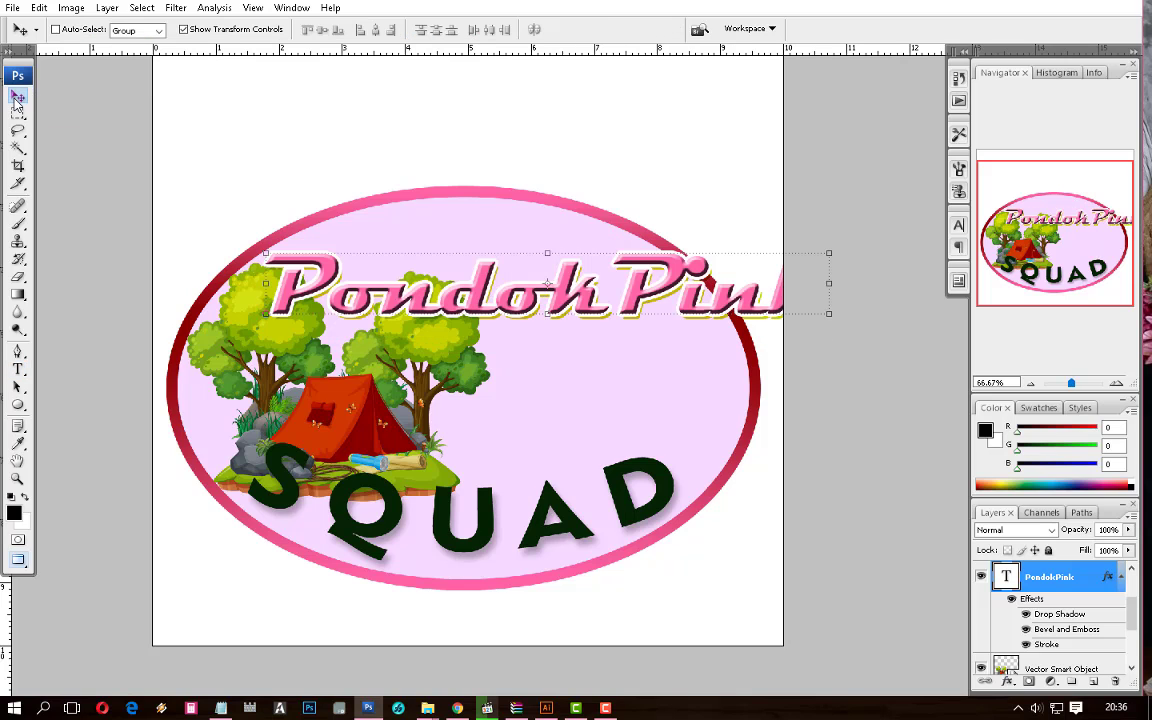
Lower "PondokPink" to just above "SQUAD" and move the tent illustration to the upper centre of the oval
drag(648, 289, 579, 412)
right_click(390, 298)
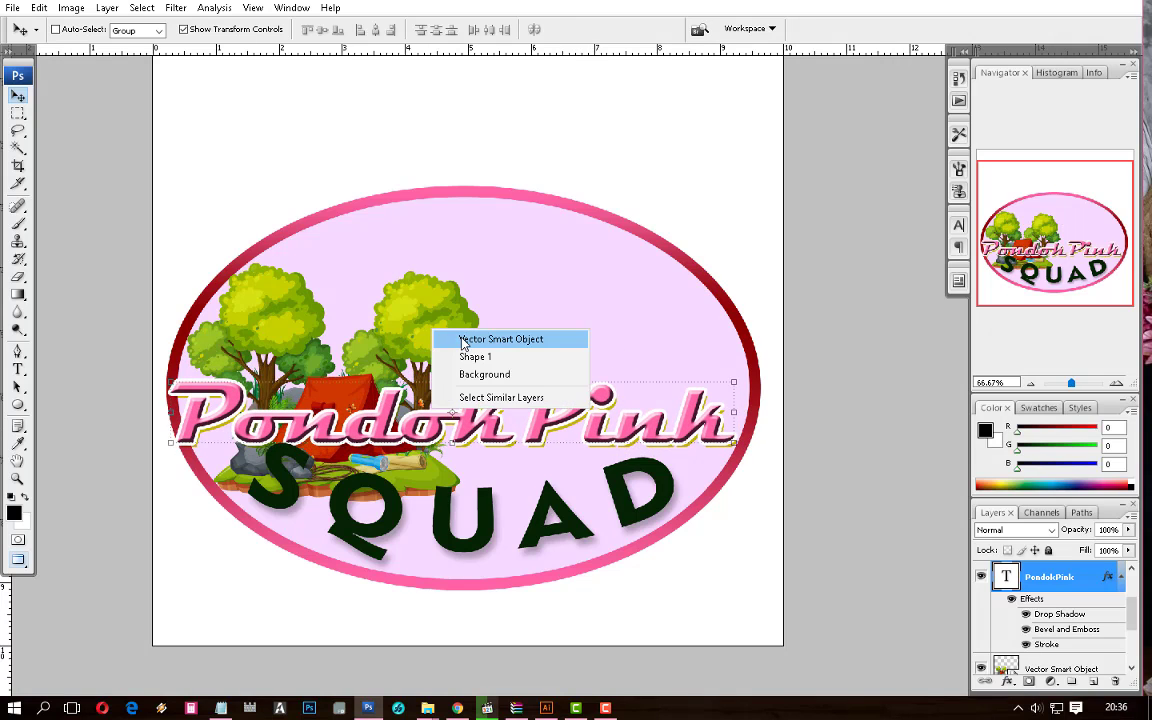
click(435, 307)
drag(425, 354, 541, 300)
Raise the "PondokPink" text slightly above "SQUAD" and enlarge it until it extends past both sides of the oval
right_click(502, 372)
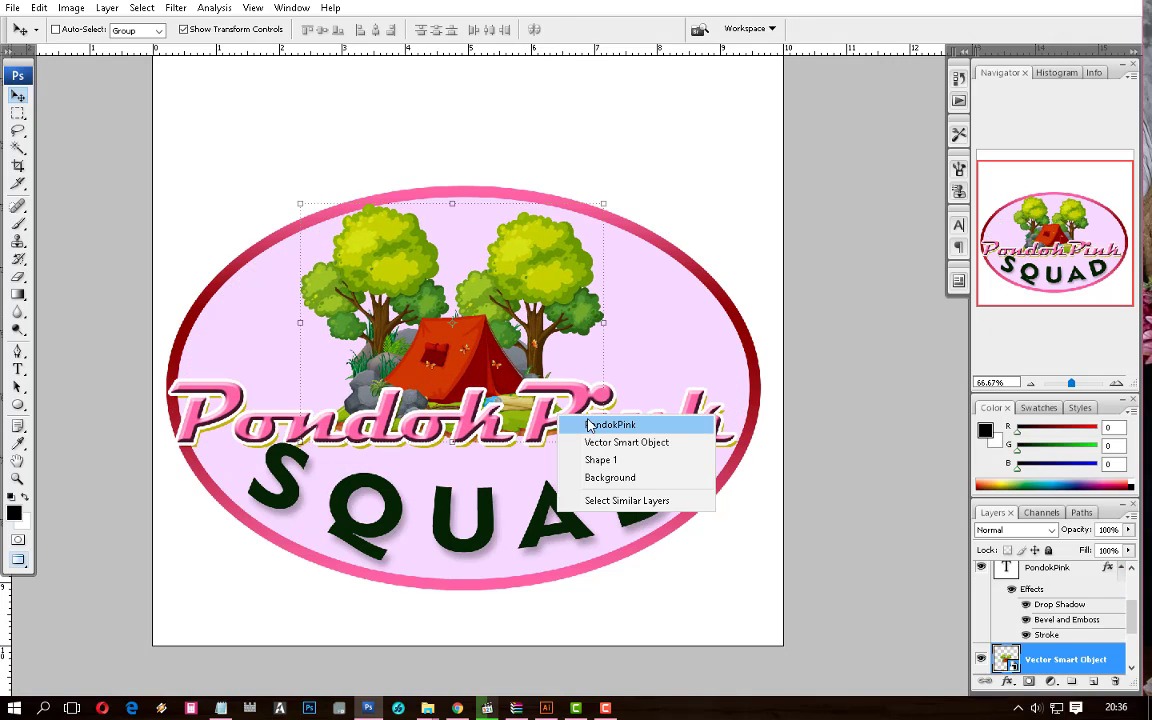
click(530, 381)
drag(566, 432, 577, 420)
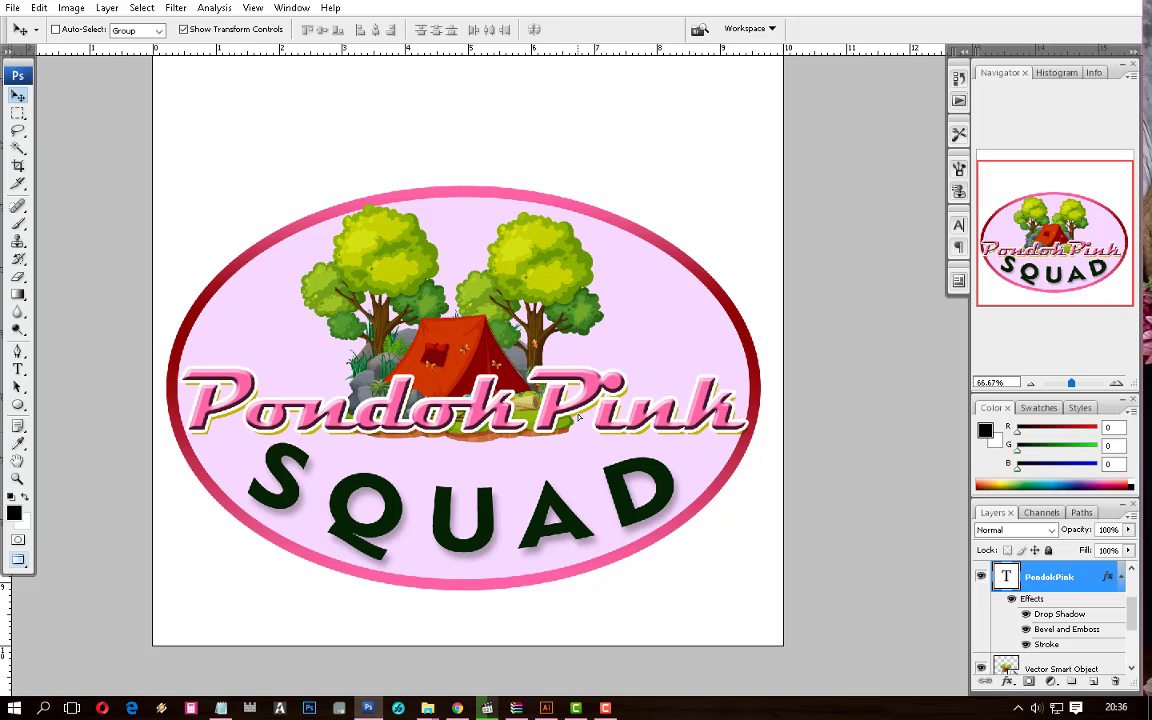
key(ctrl+t)
drag(745, 358, 786, 336)
key(Return)
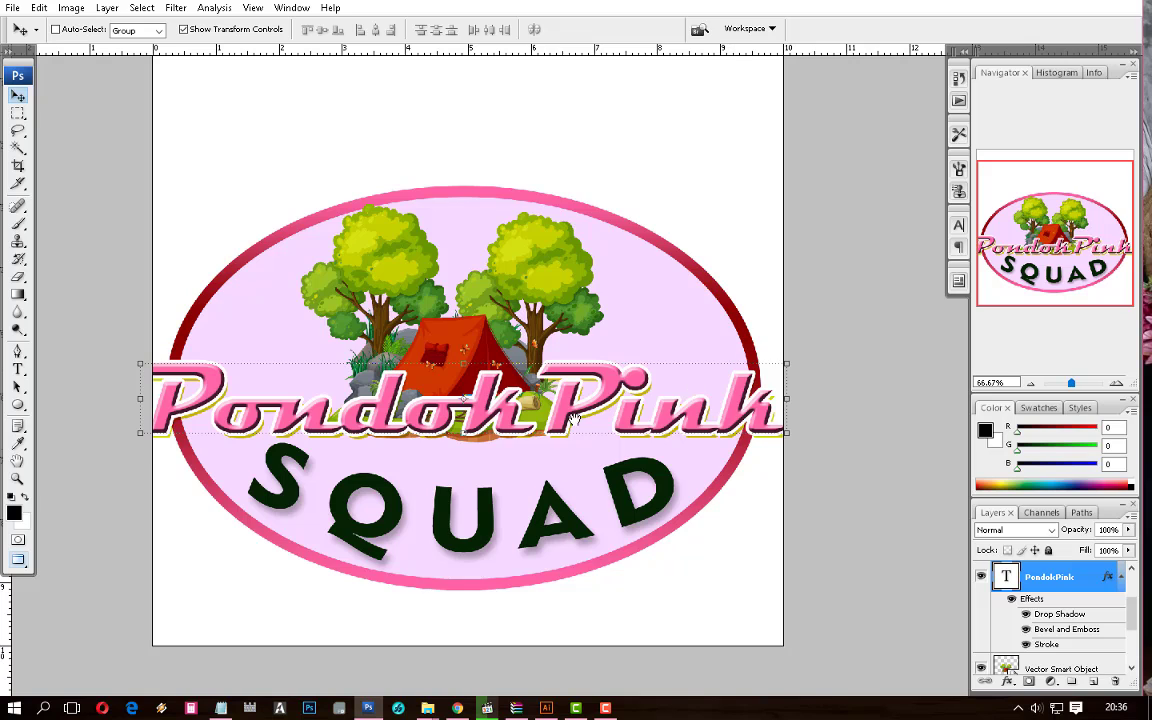
Widen the canvas to 12 cm using absolute dimensions, keeping the anchor in the centre
key(ctrl+minus)
click(71, 8)
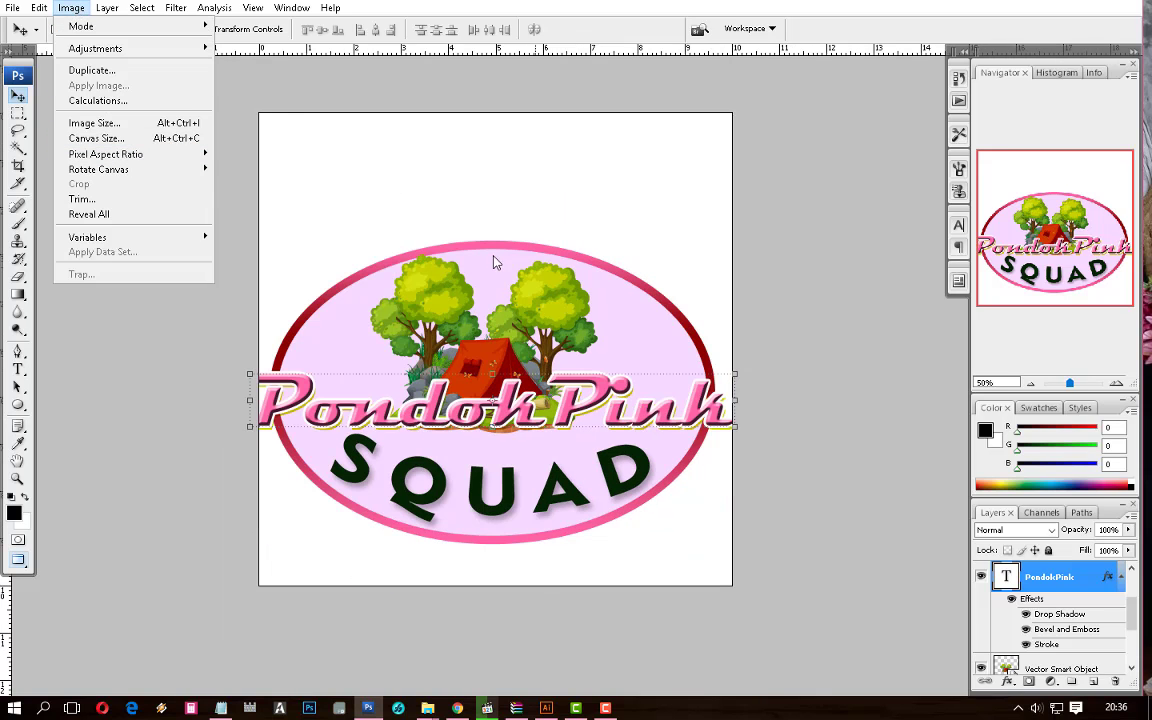
click(182, 142)
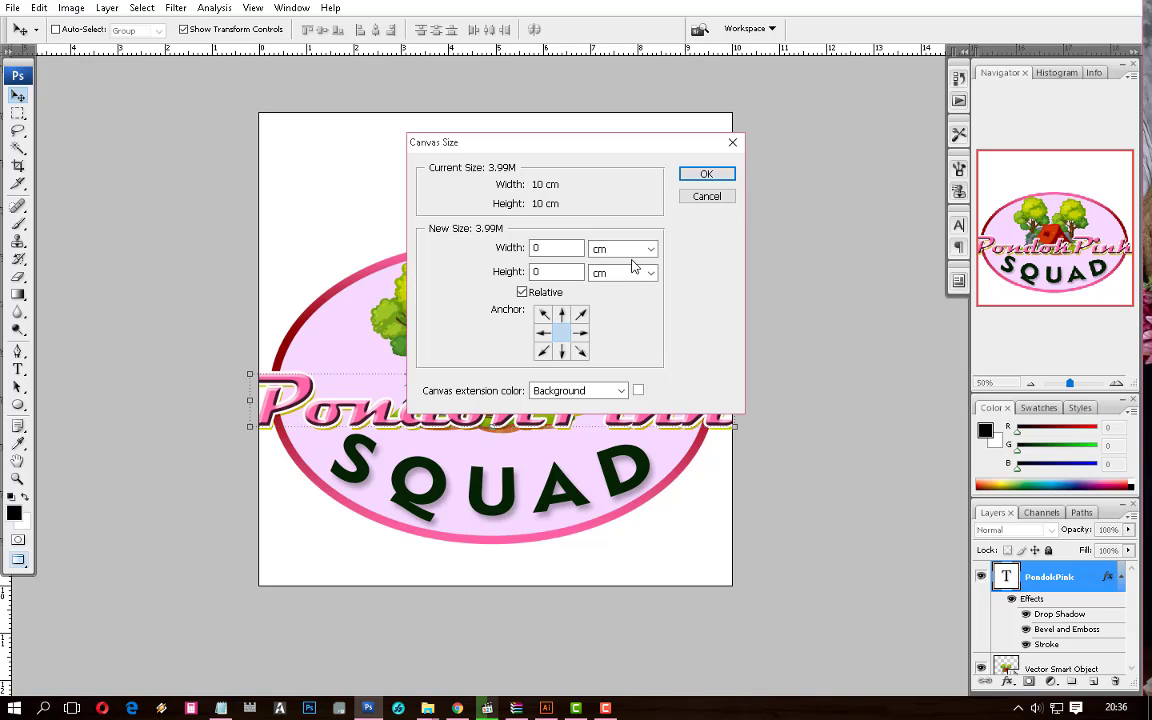
click(521, 291)
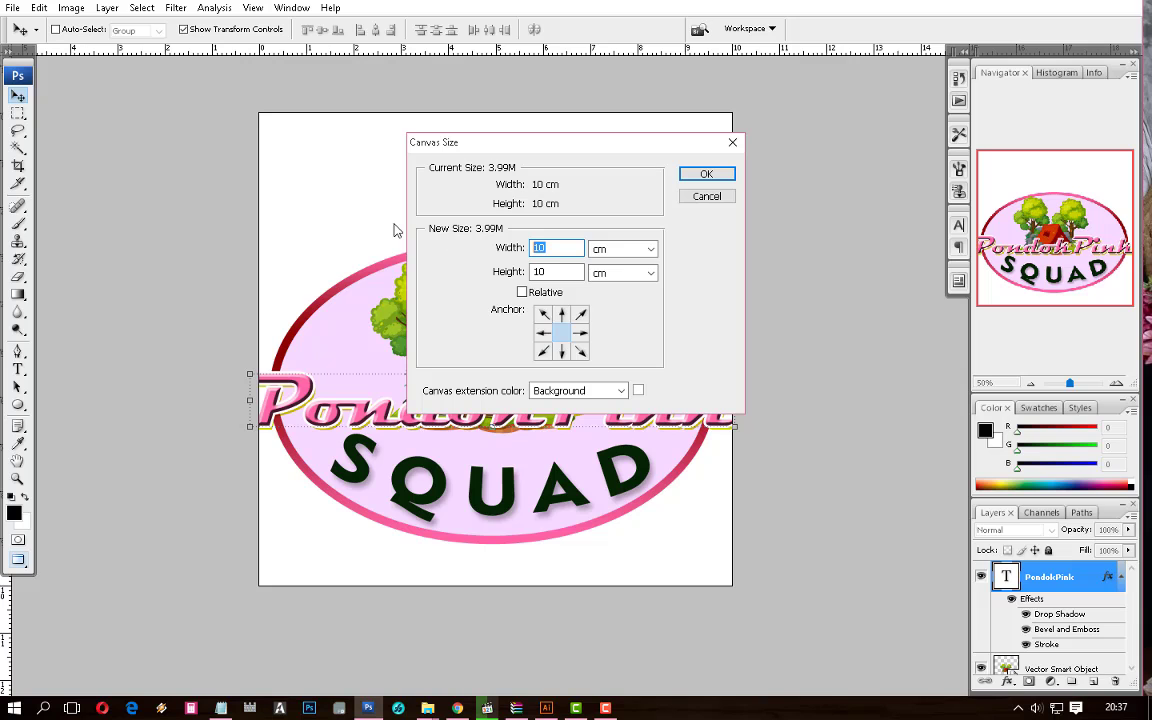
text(12)
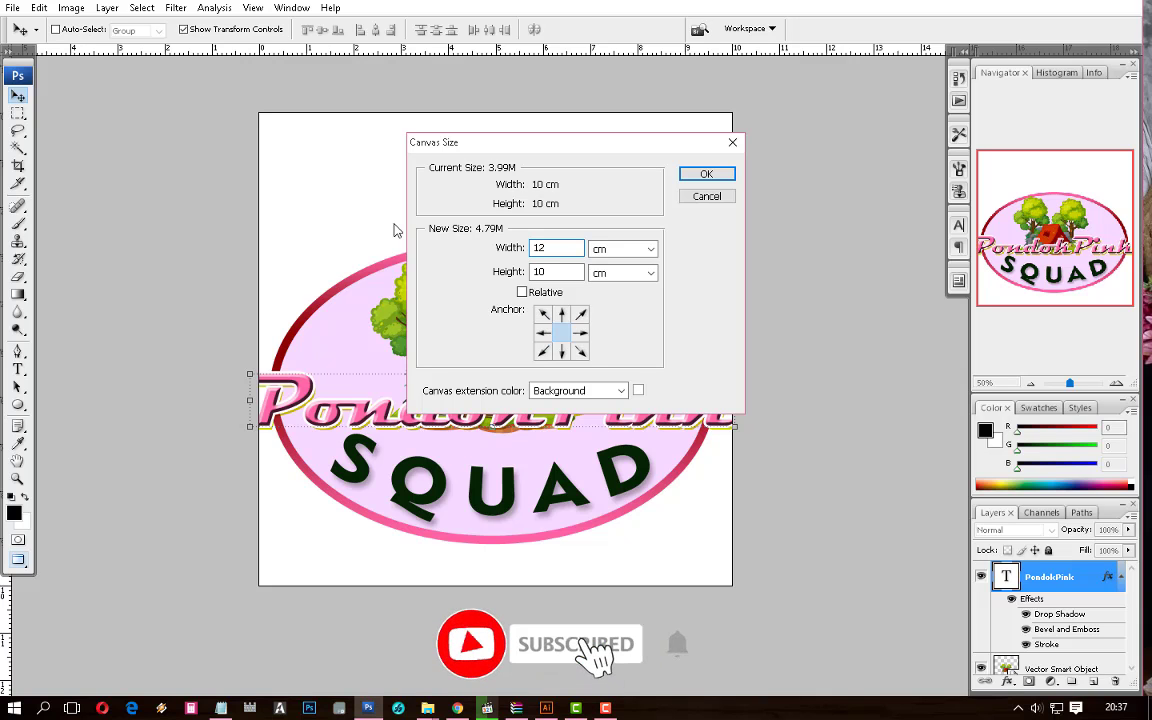
key(Return)
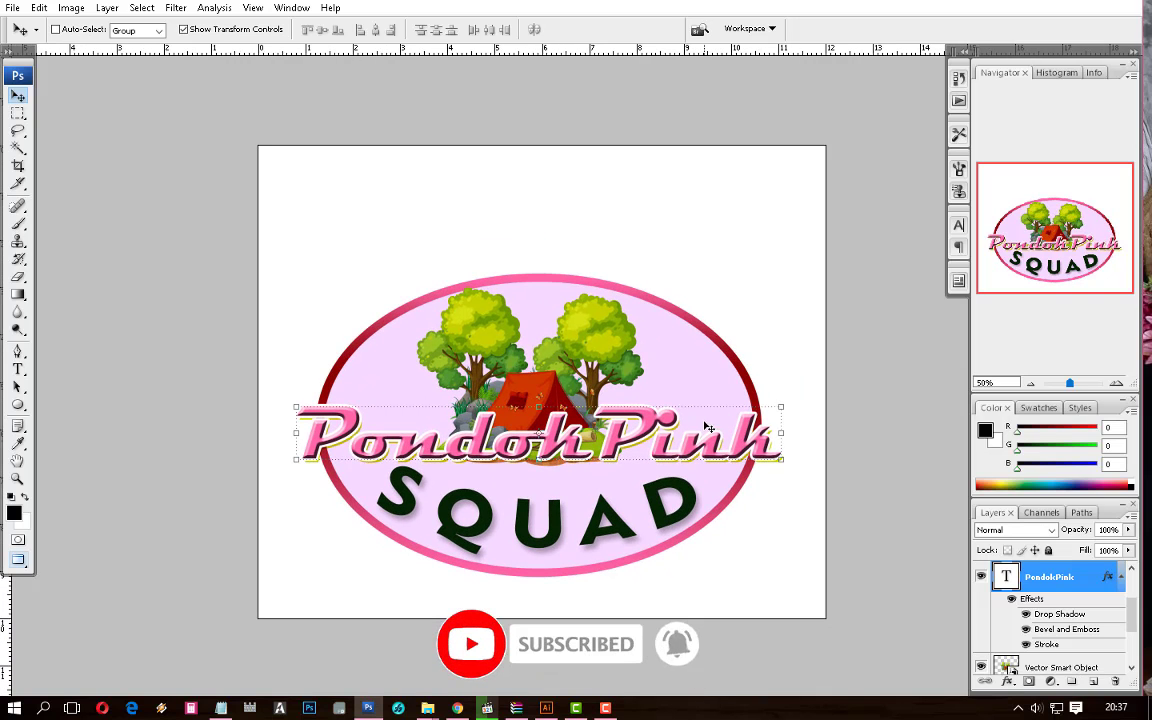
Lower the "PondokPink" text slightly so it sits close against the top of "SQUAD"
drag(706, 427, 700, 435)
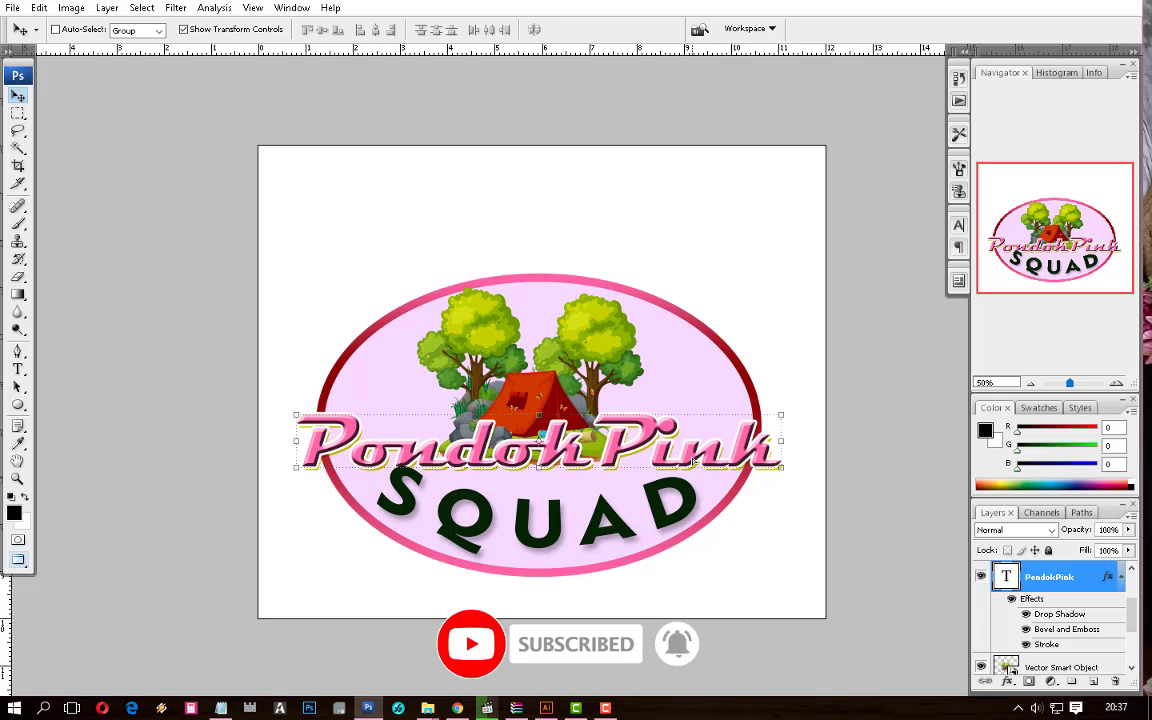
right_click(608, 523)
click(622, 532)
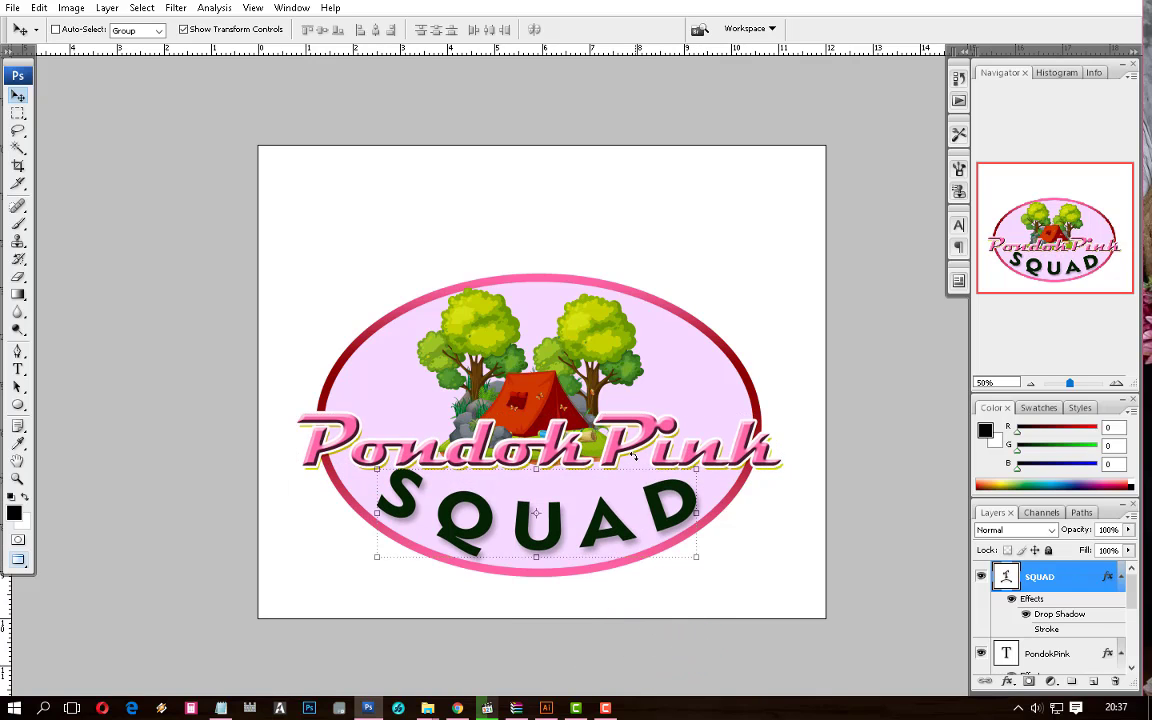
right_click(633, 455)
click(670, 462)
Remove the warp from the "SQUAD" text by setting its style to None, and place it just below "PondokPink"
right_click(644, 512)
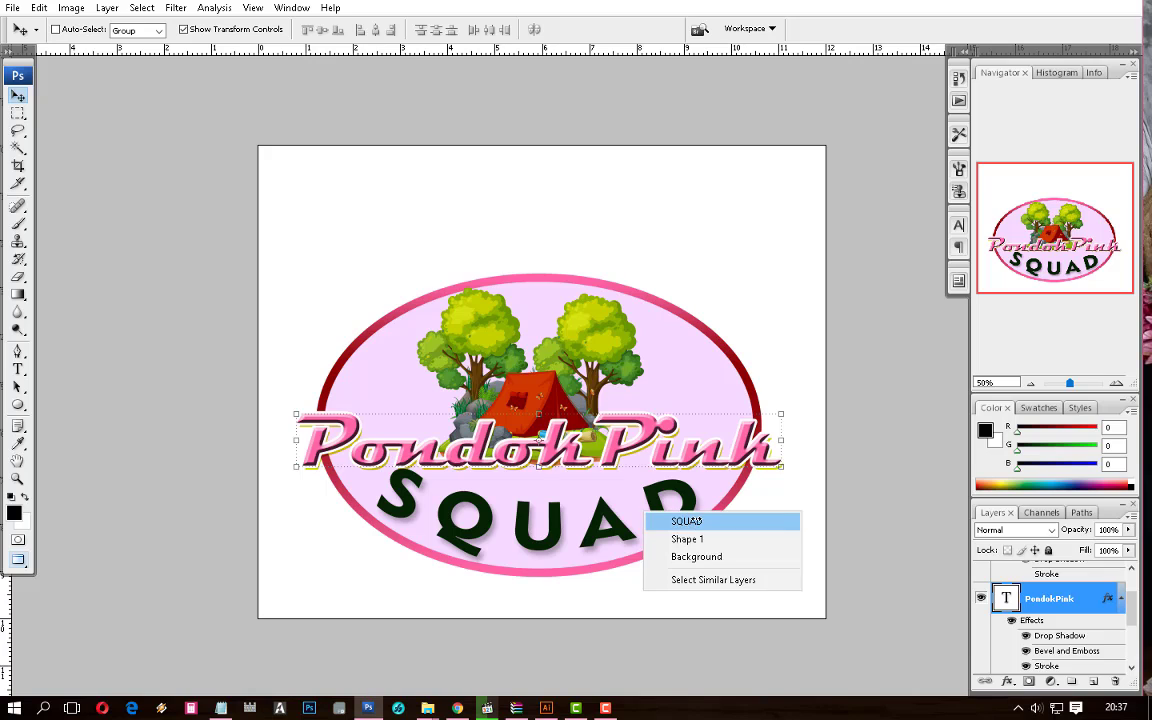
click(697, 521)
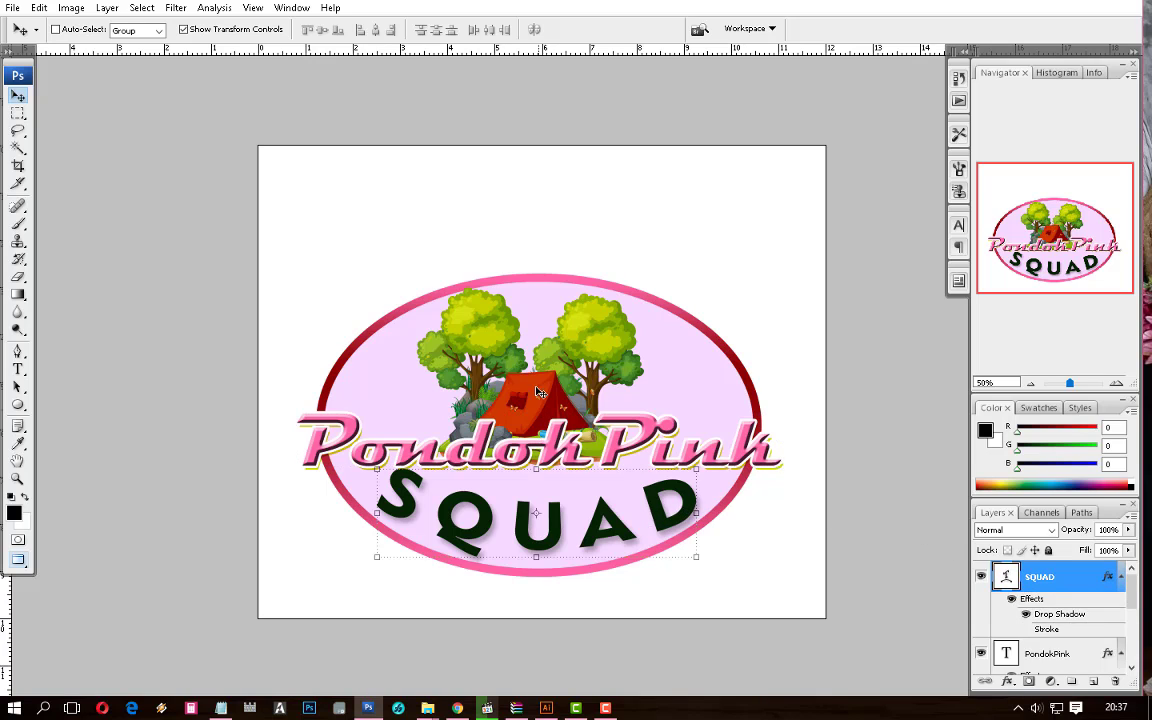
key(t)
click(520, 29)
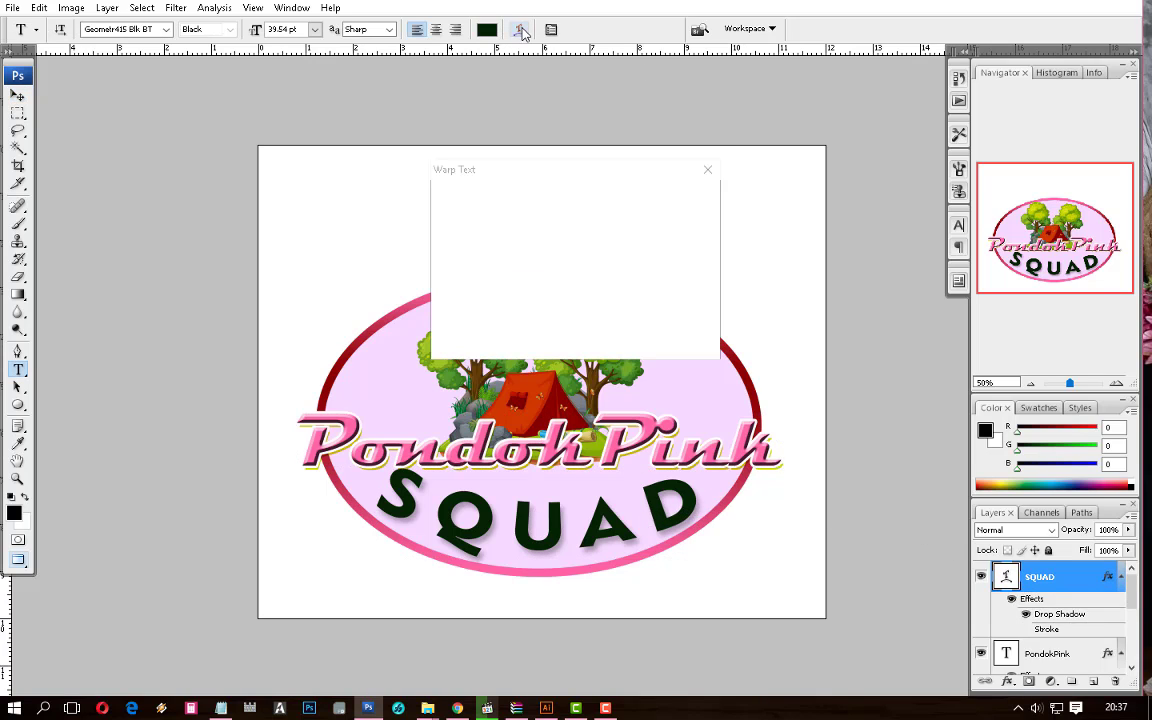
click(555, 197)
click(556, 213)
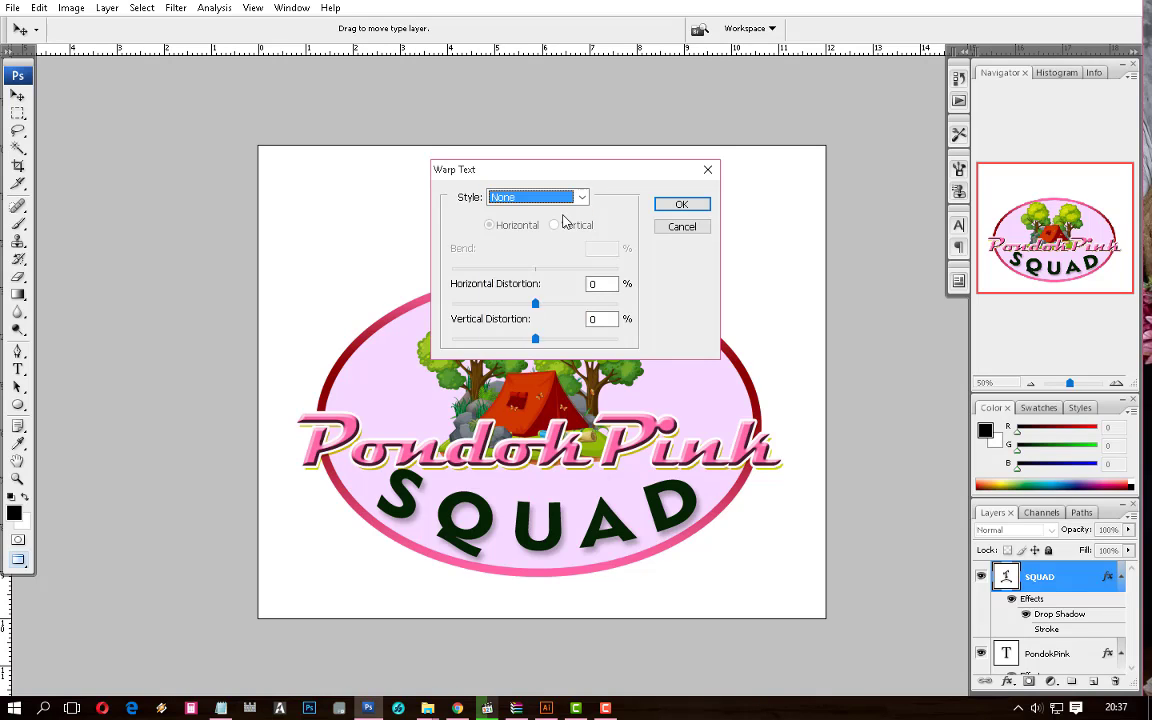
click(703, 203)
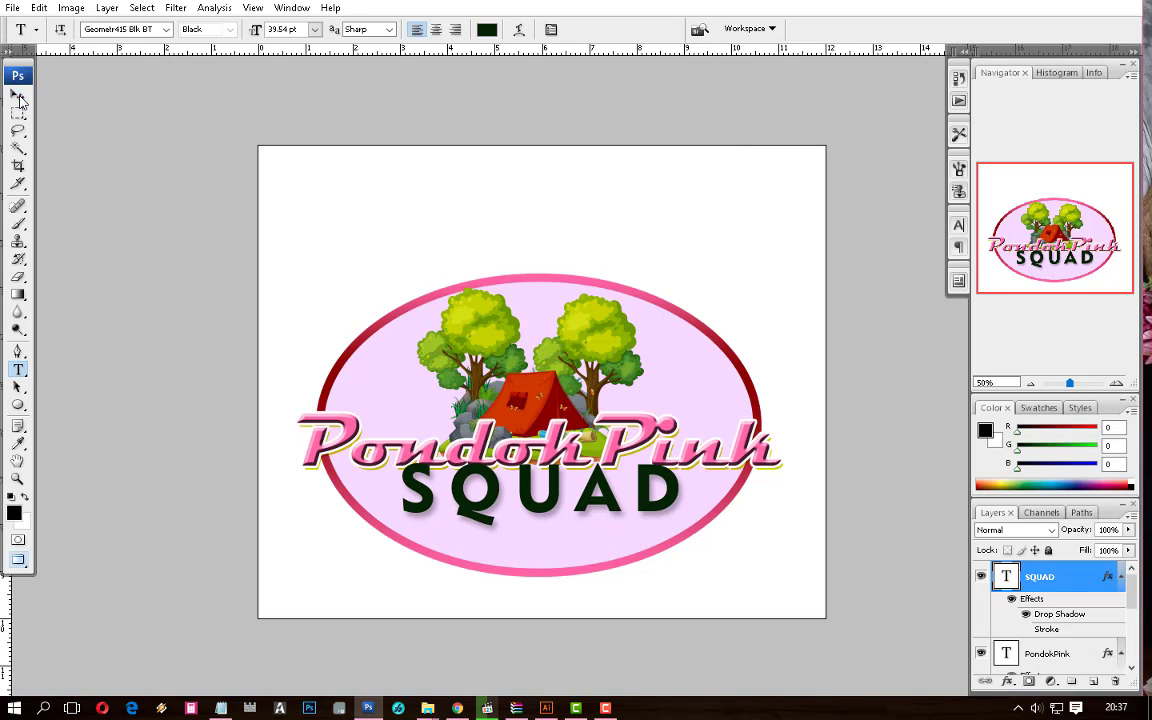
click(18, 96)
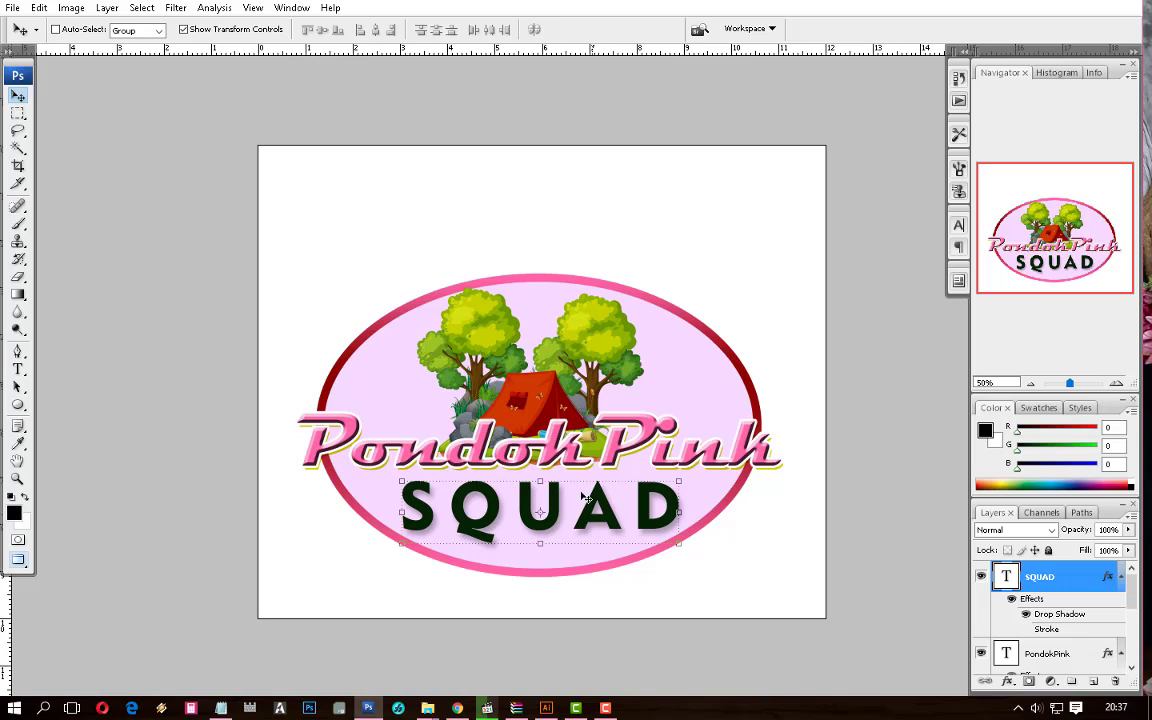
Turn on the stroke effect of the "SQUAD" text and tighten the spacing between all its letters
click(1025, 630)
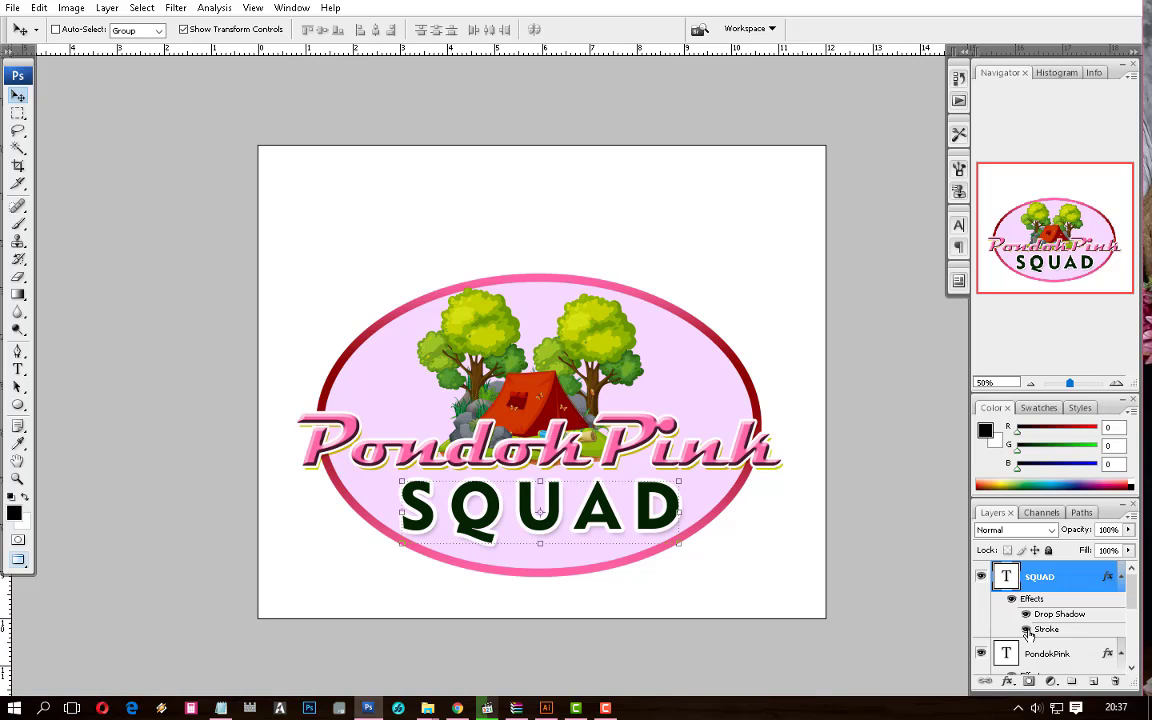
key(t)
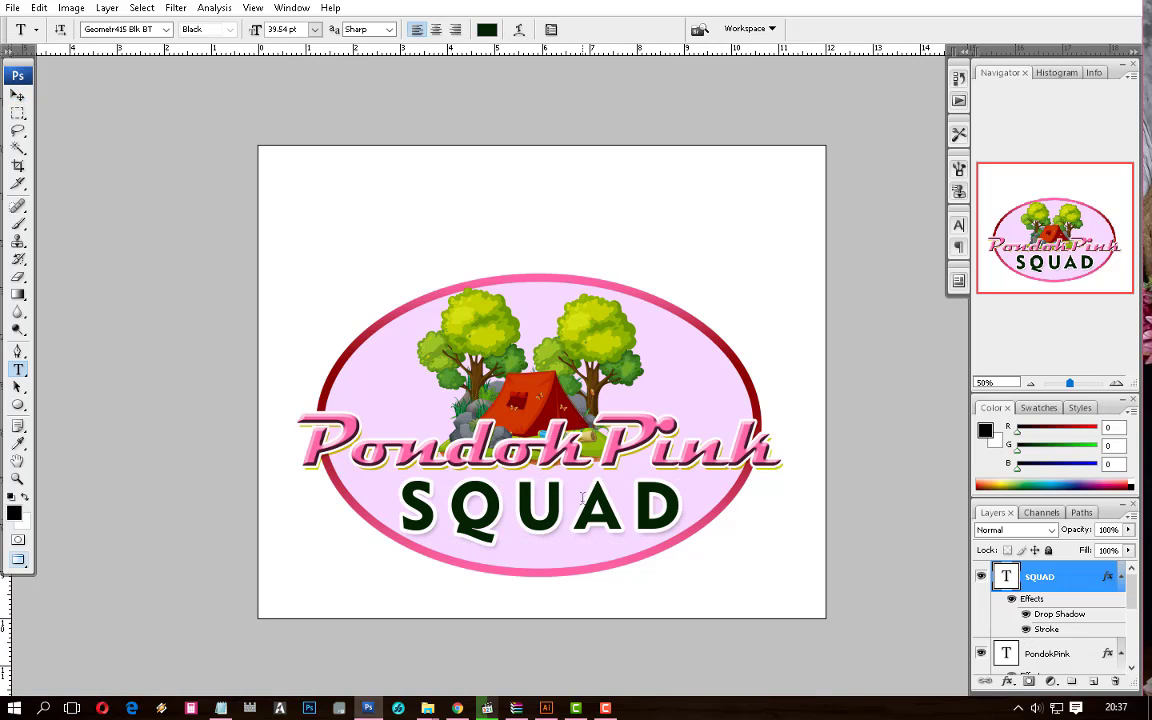
double_click(581, 497)
click(581, 497)
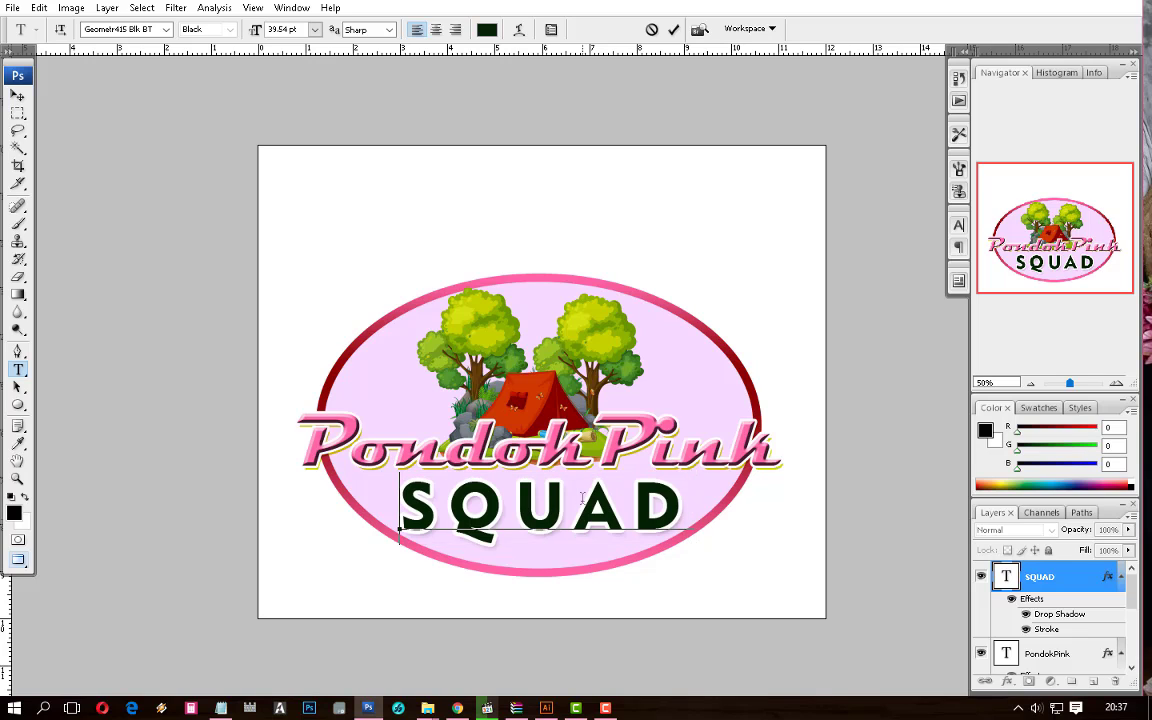
key(ctrl+a)
key(alt+Left)
key(alt+Left)
key(alt+Left)
key(alt+Left)
key(alt+Left)
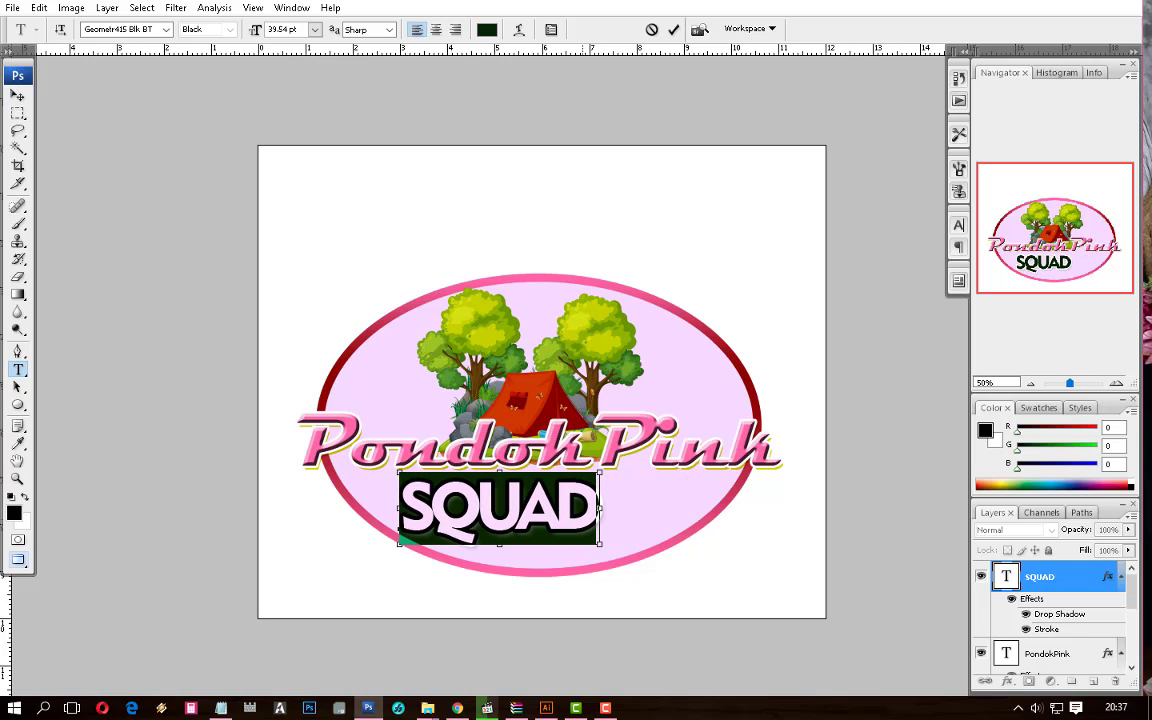
Centre "SQUAD" in the lower part of the oval and enlarge the "PondokPink" text above it
click(18, 97)
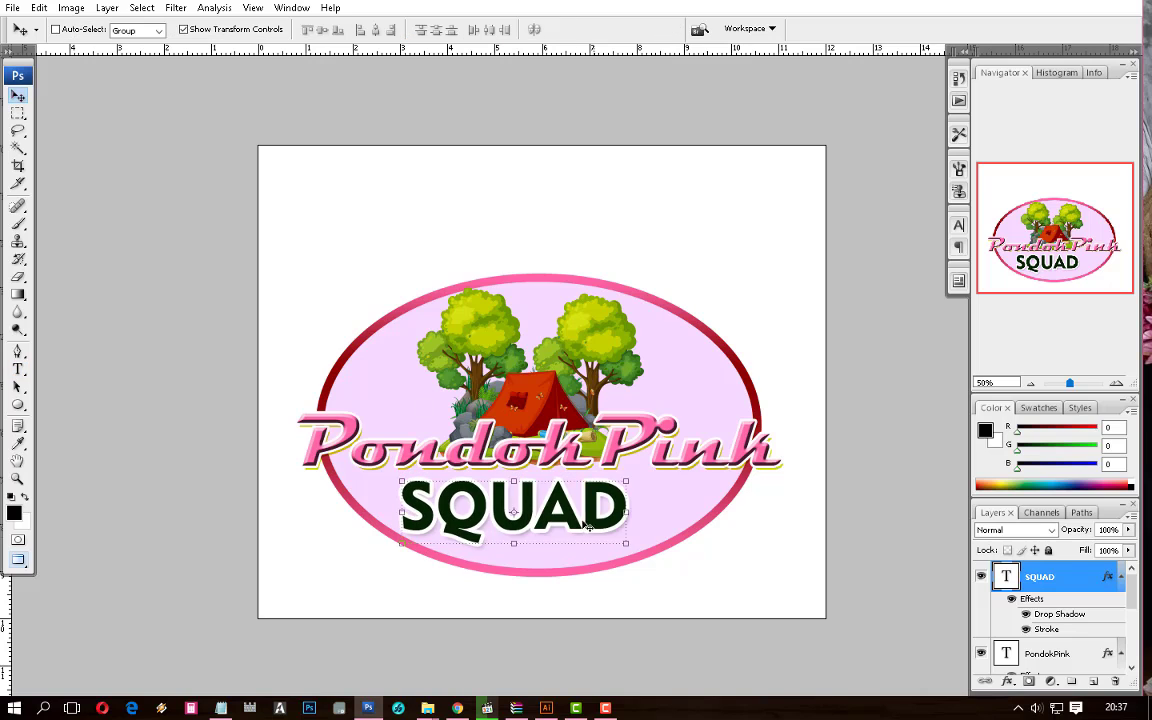
right_click(686, 463)
click(737, 469)
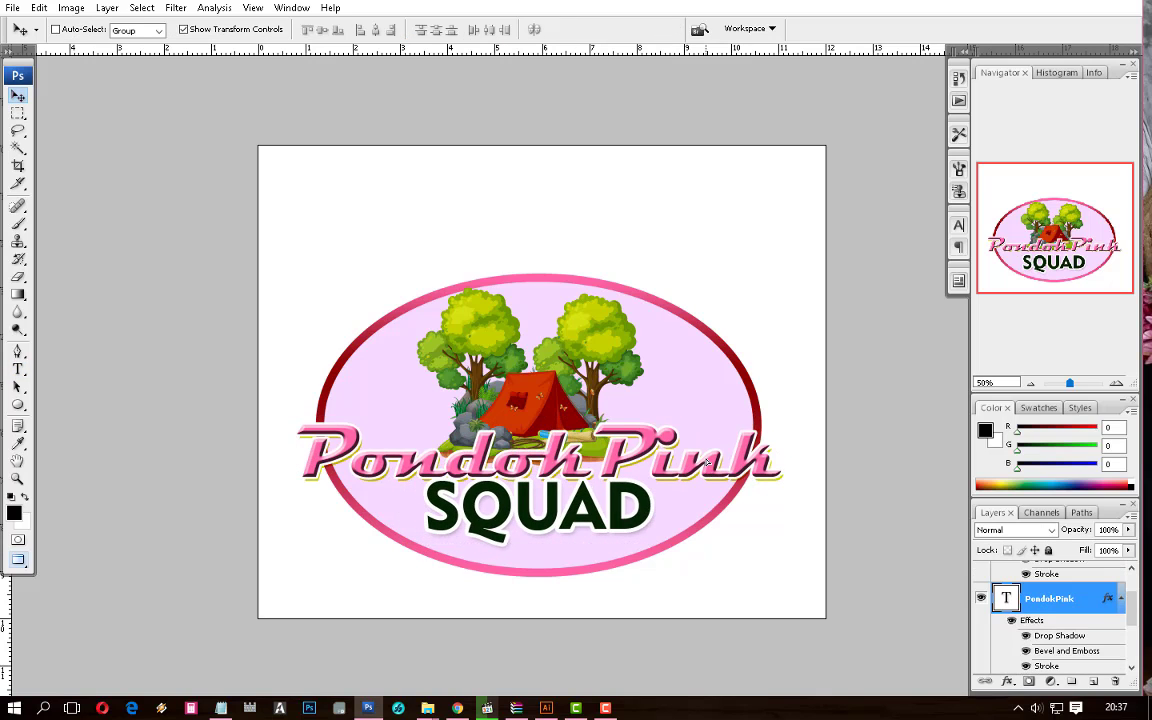
key(ctrl+t)
drag(778, 407, 801, 380)
key(Return)
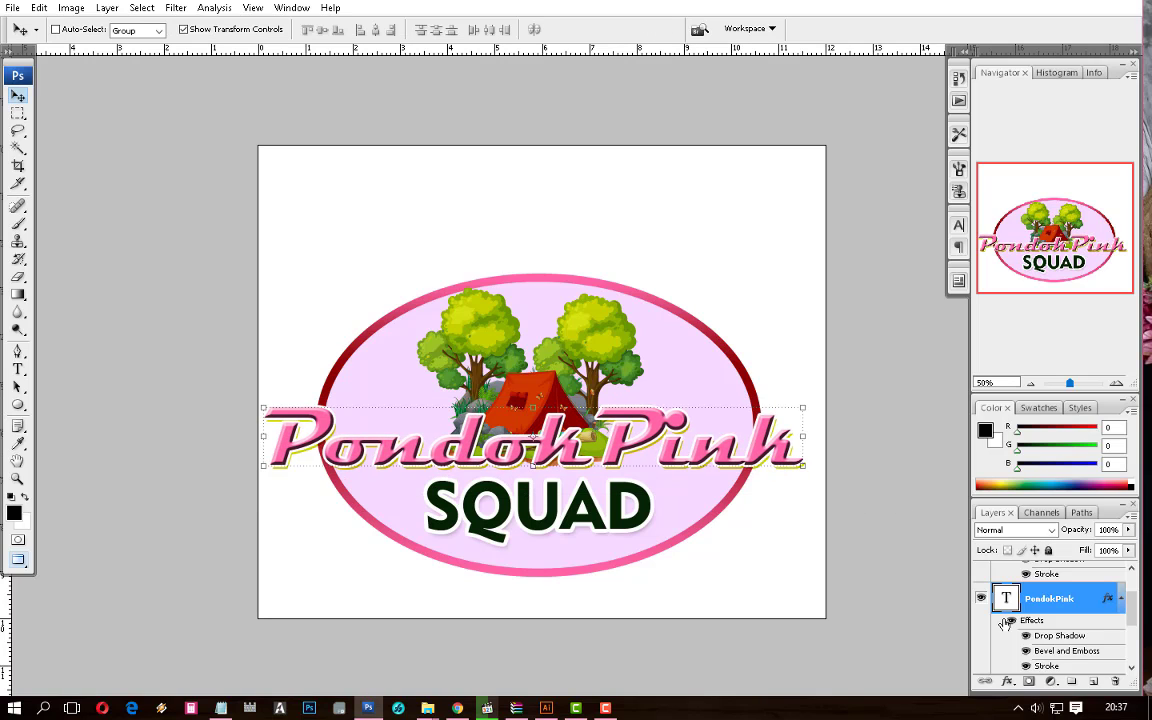
Recolour the drop shadow of "PondokPink" to a vivid pinkish red and adjust the shadow's distance
double_click(1076, 637)
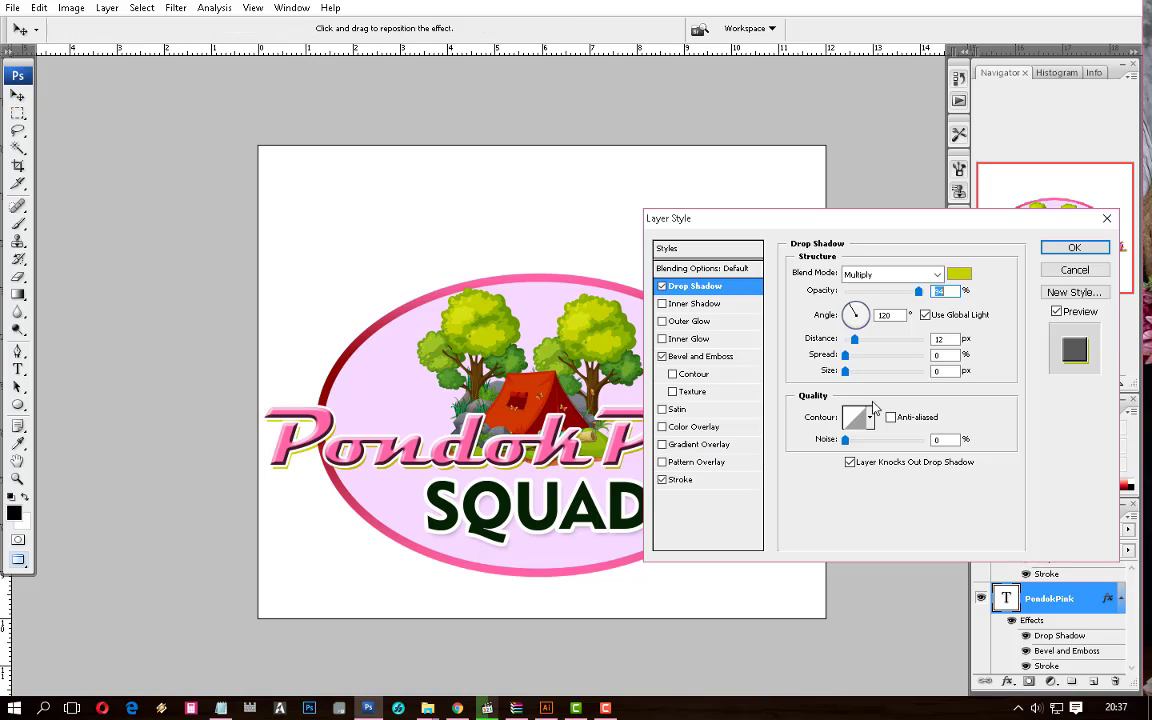
click(958, 273)
click(557, 354)
click(381, 447)
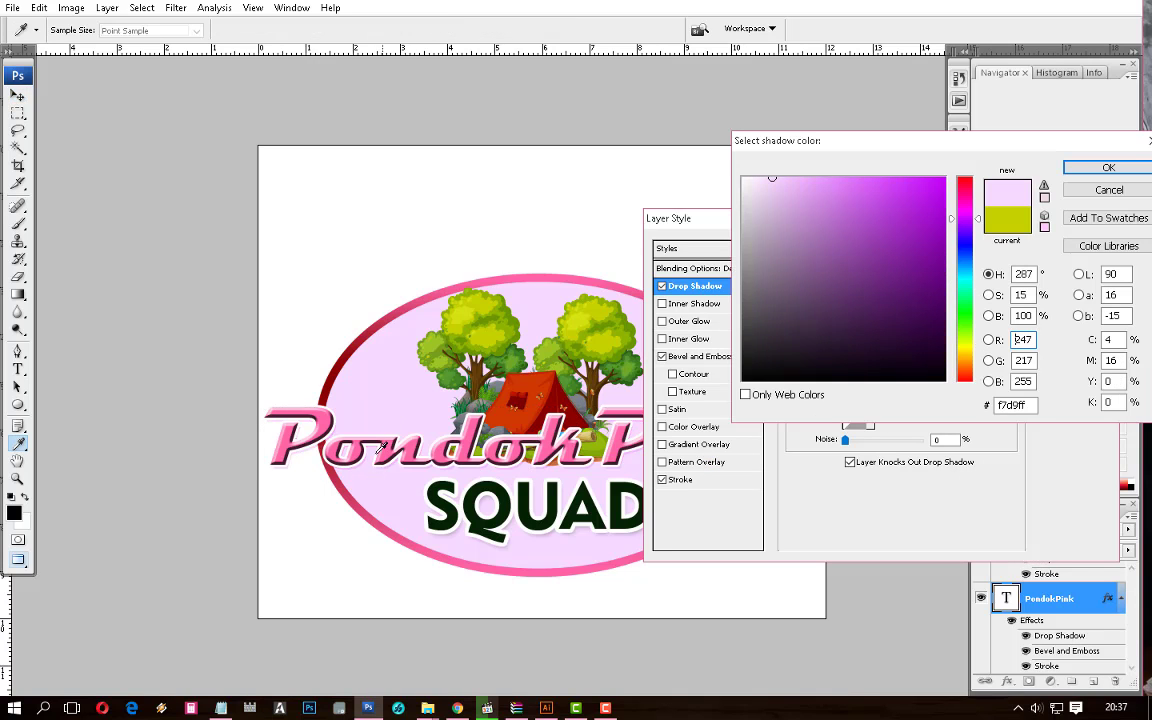
click(373, 516)
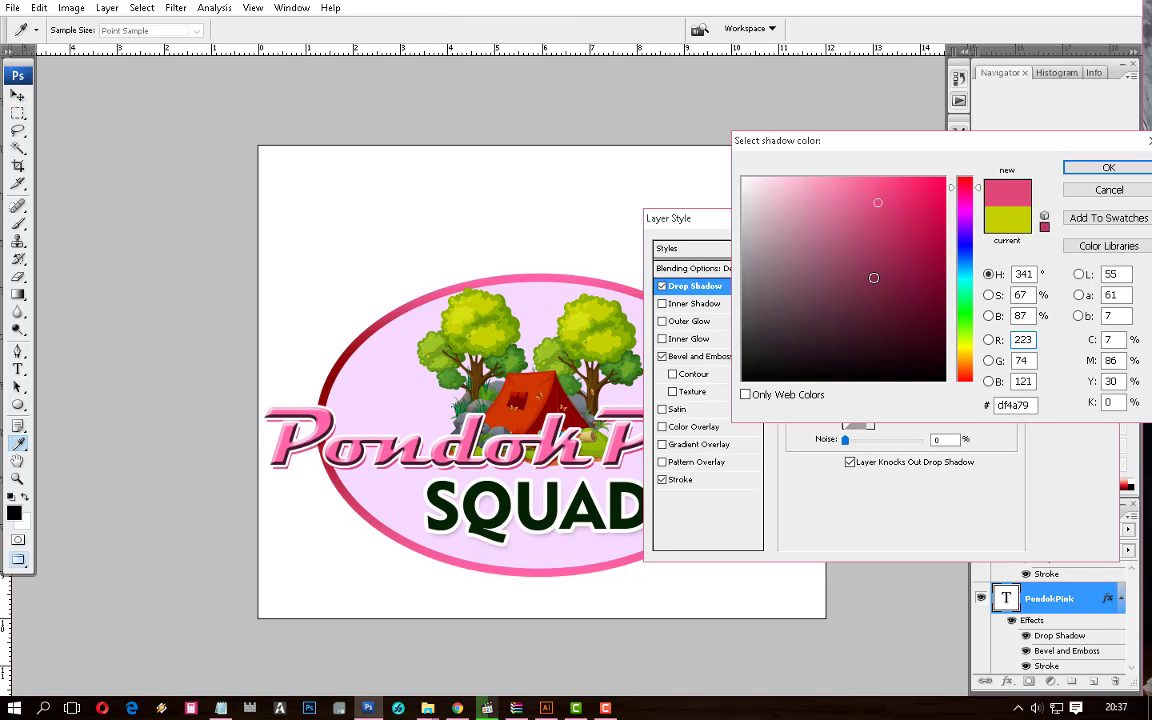
drag(903, 192, 968, 173)
key(Return)
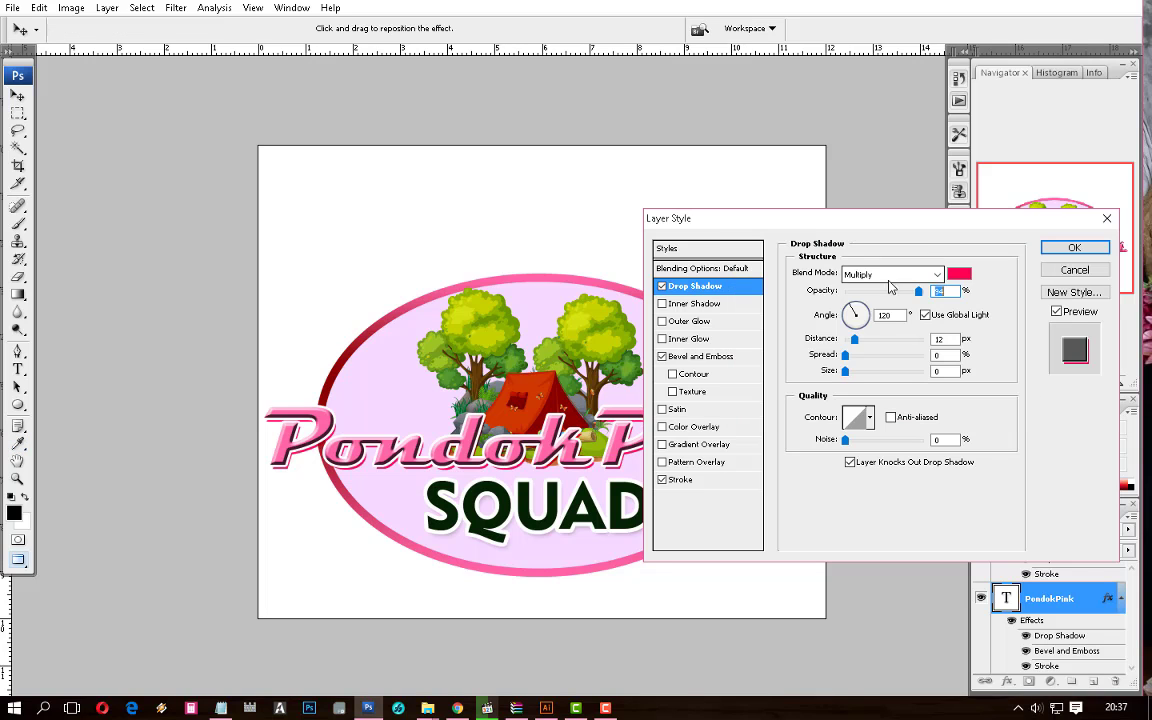
drag(856, 341, 842, 372)
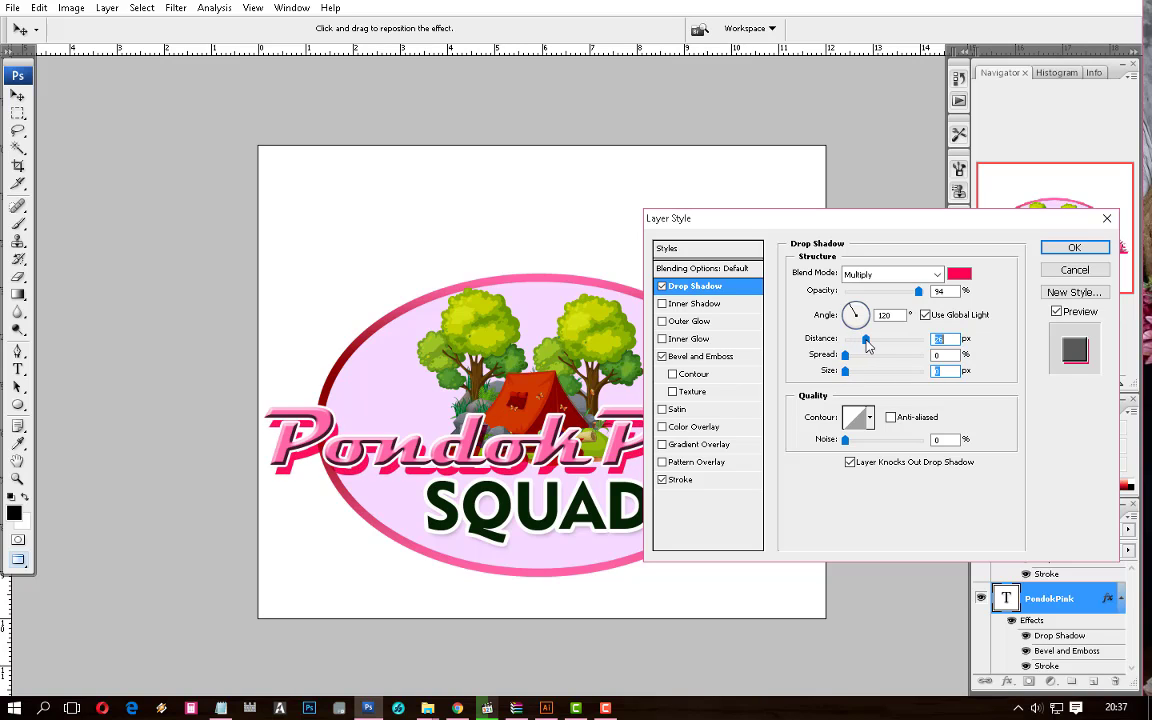
key(Return)
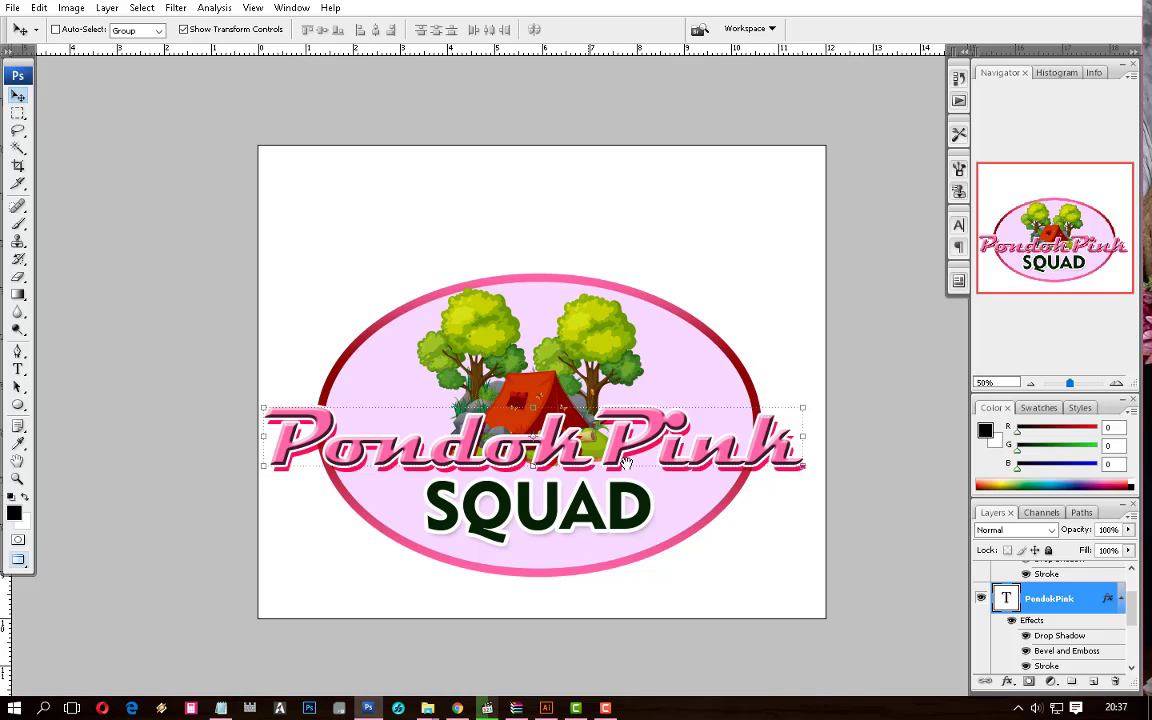
Select all layers from "SQUAD" down to the oval Shape 1 and align them on their horizontal centres
drag(622, 461, 711, 442)
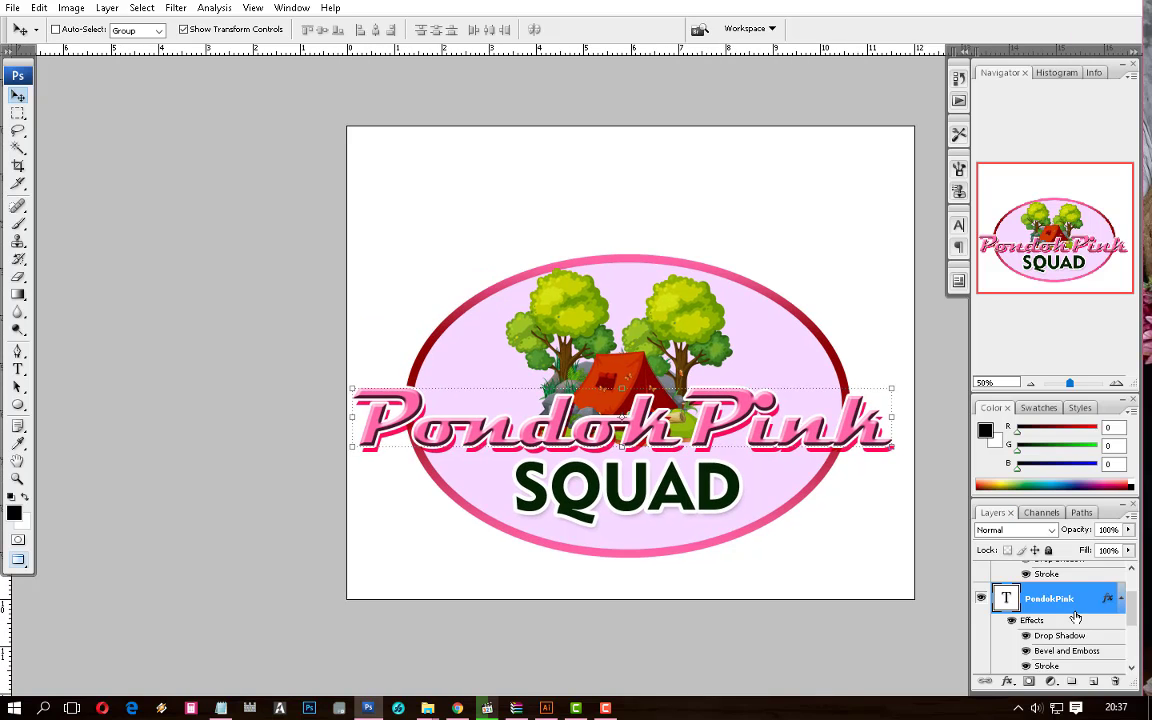
scroll(1075, 617, up, 2)
click(1070, 580)
scroll(1080, 600, down, 4)
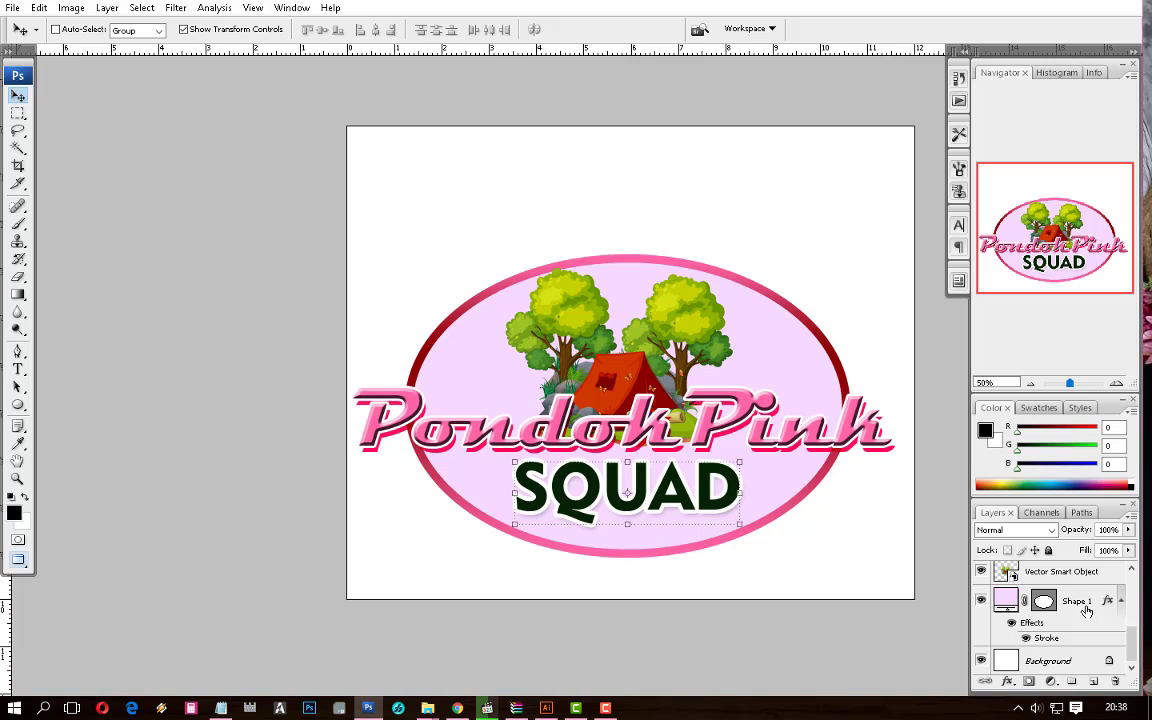
shift+click(1086, 605)
click(375, 29)
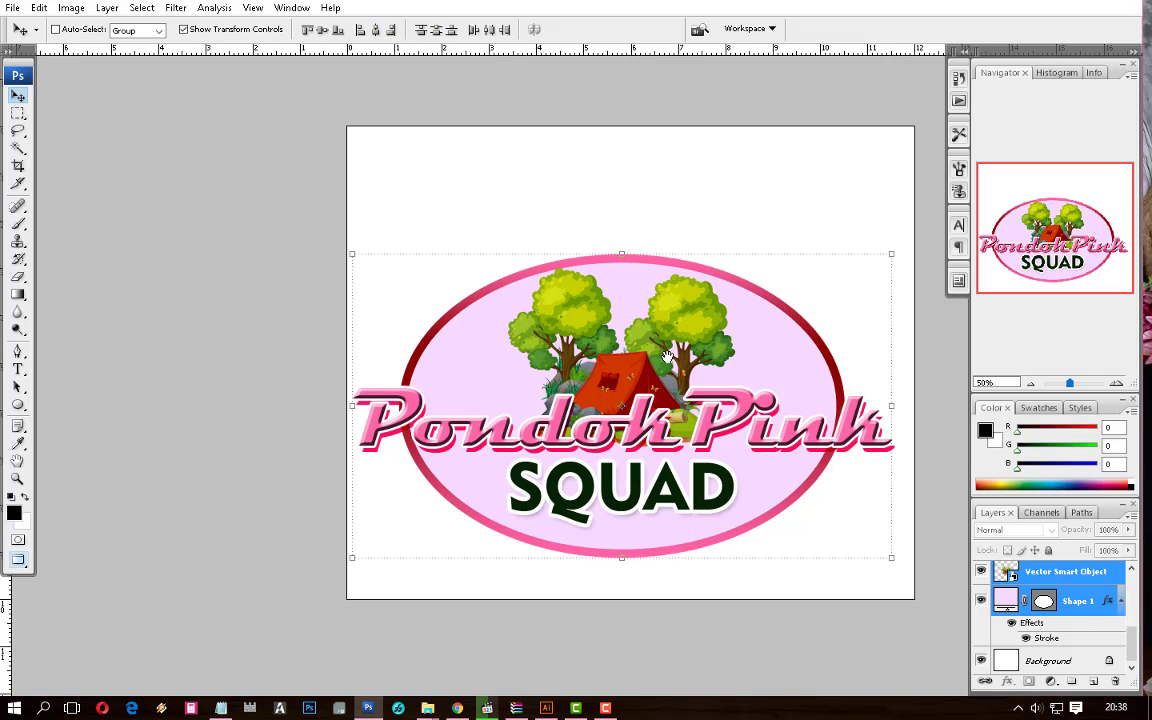
Move the whole selected label design up to the middle of the canvas and scale it down slightly to fit inside
drag(668, 378, 691, 330)
drag(720, 383, 608, 405)
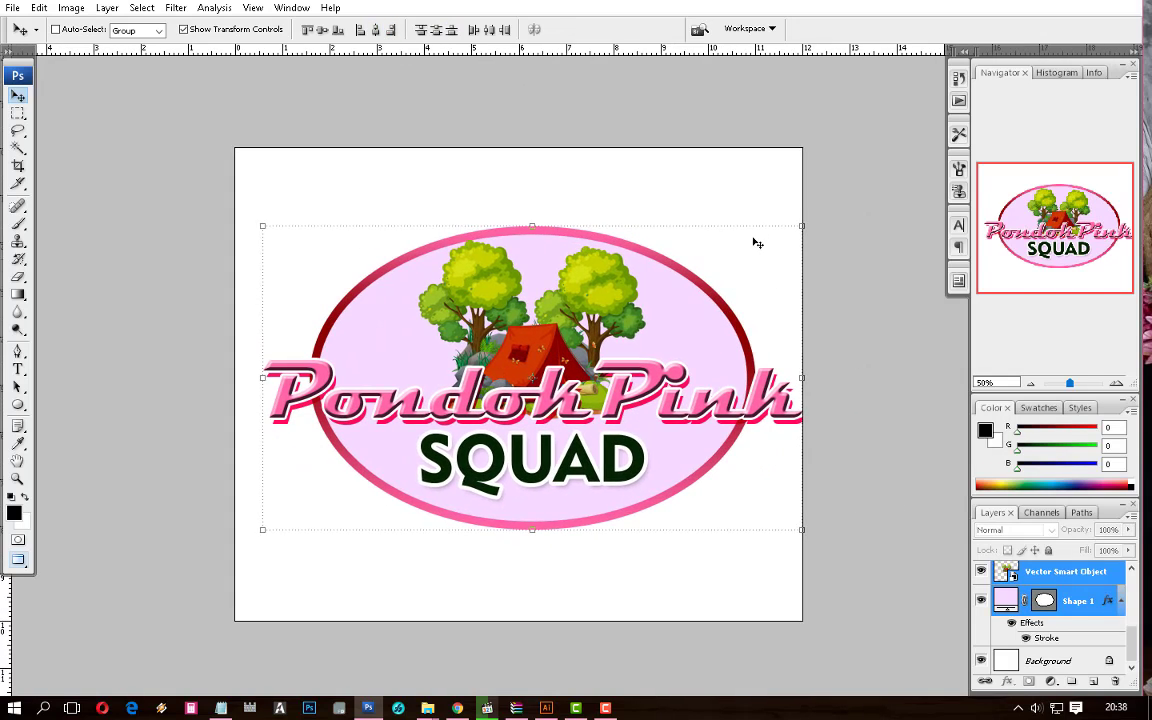
click(799, 226)
drag(777, 240, 799, 233)
drag(797, 240, 797, 241)
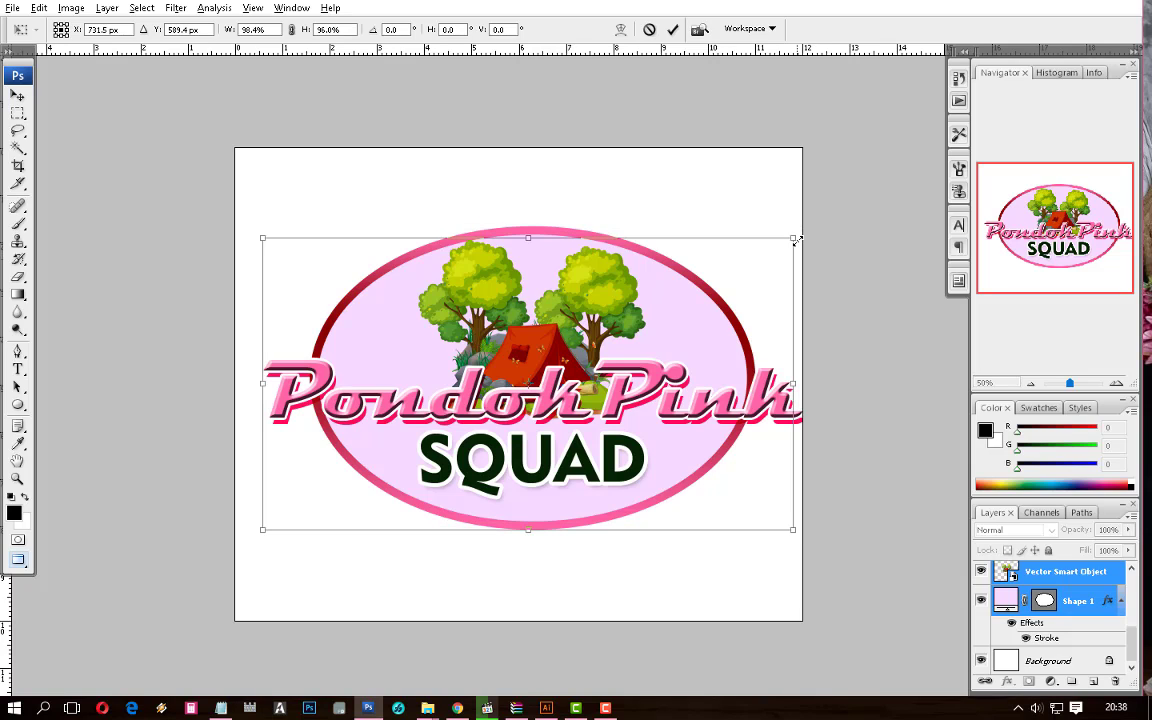
key(Return)
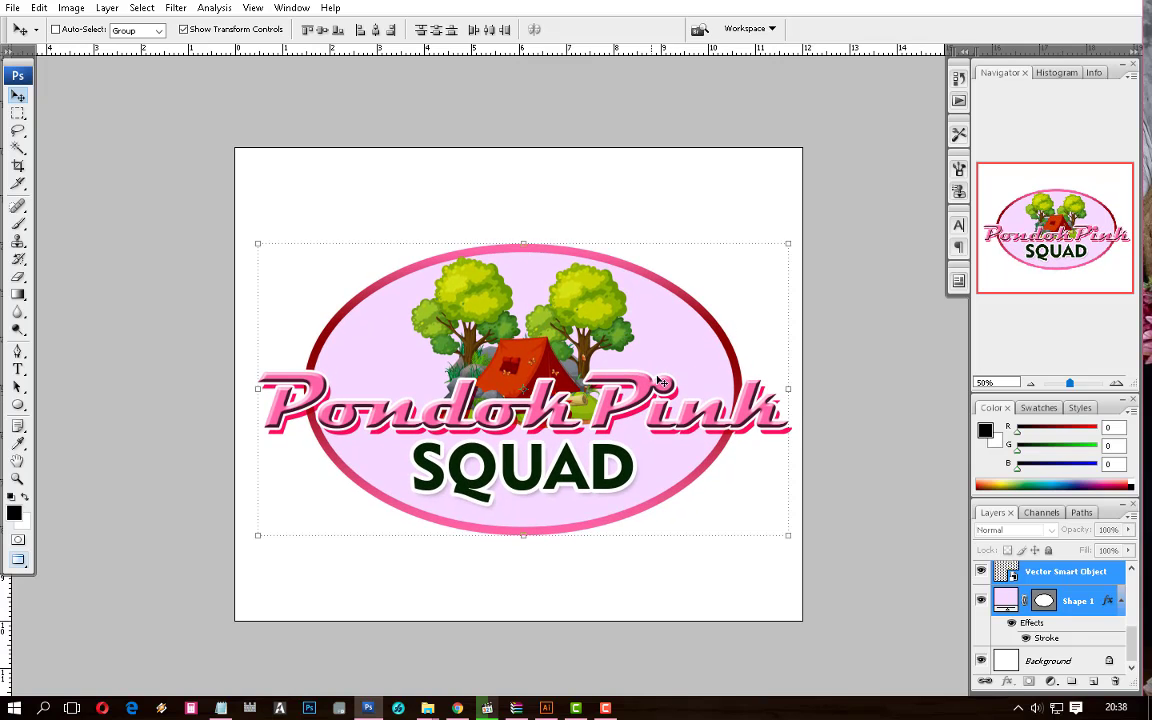
Recolour the fill of the oval Shape 1 to a dark magenta-purple with hue 311
right_click(598, 330)
click(614, 339)
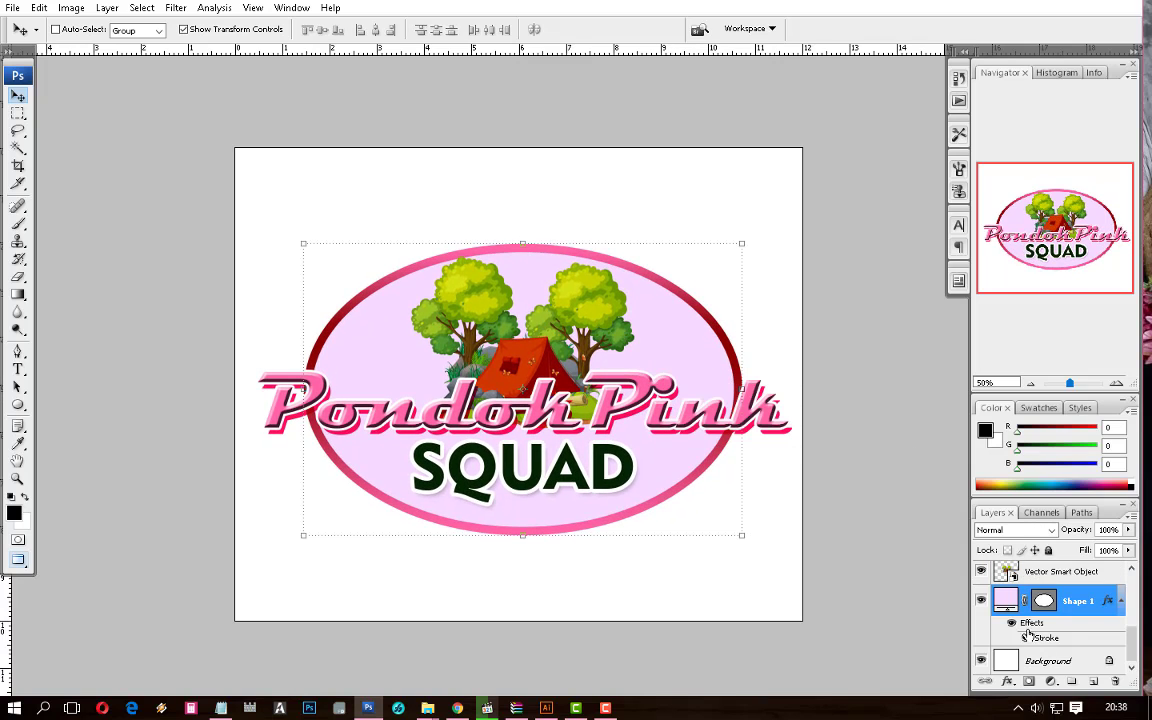
double_click(1005, 601)
click(479, 57)
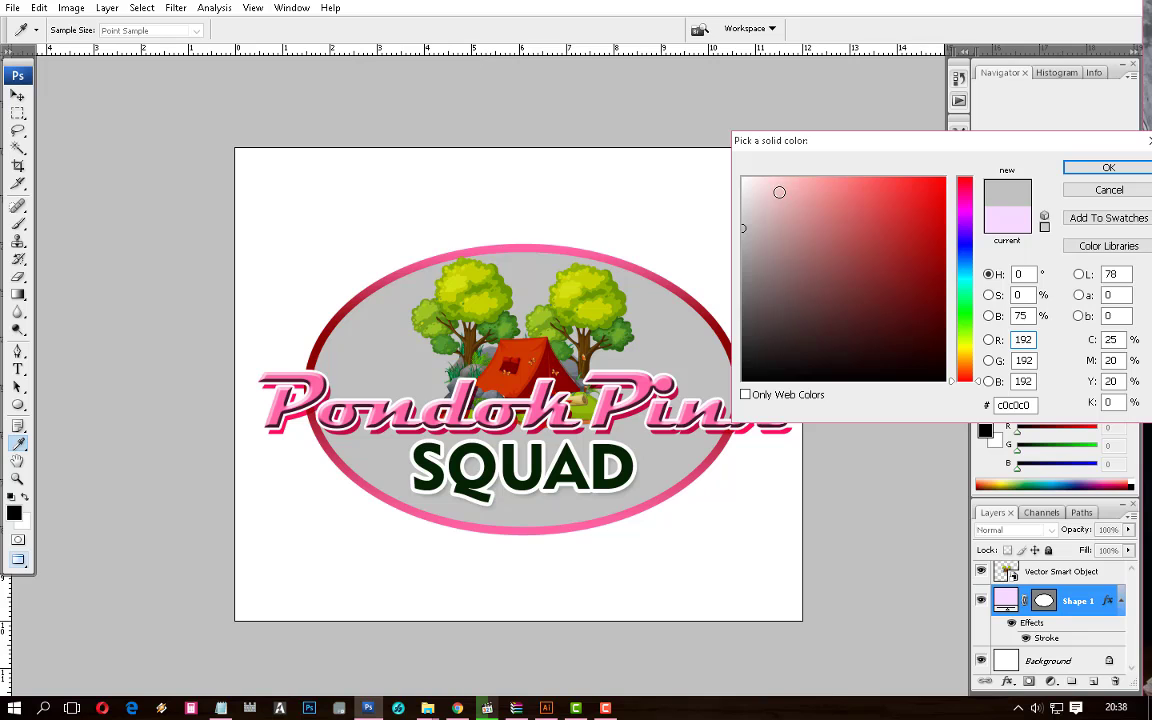
drag(779, 192, 919, 342)
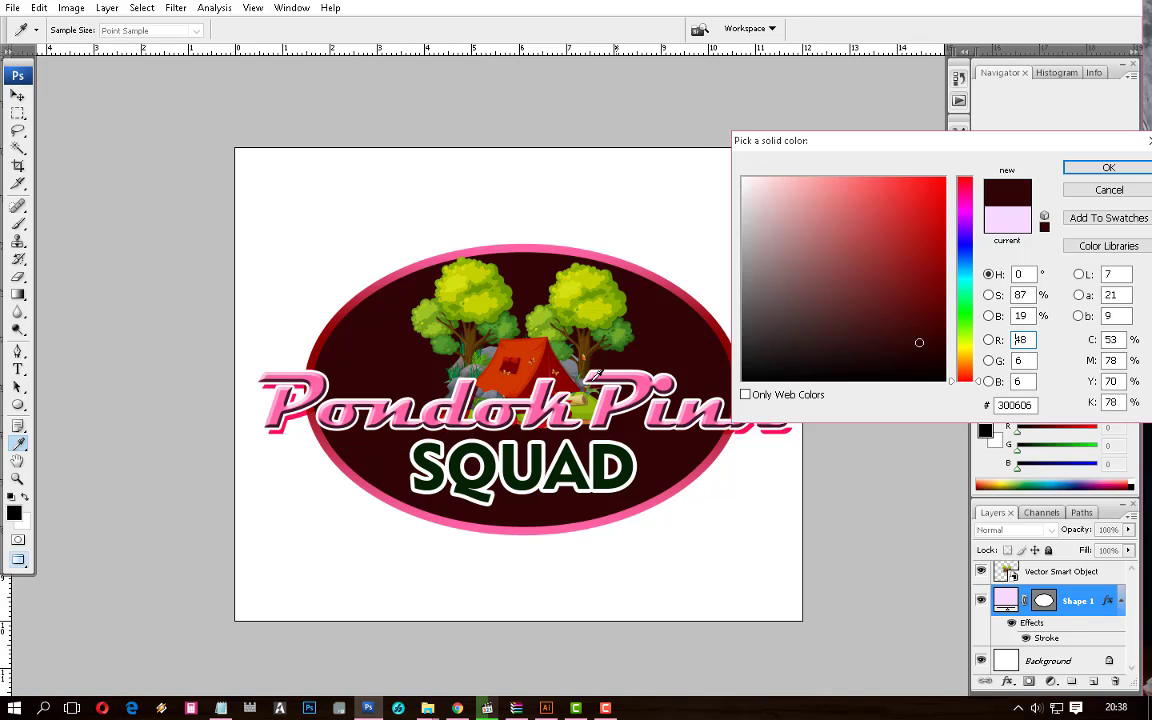
click(594, 379)
click(583, 312)
click(929, 279)
click(960, 235)
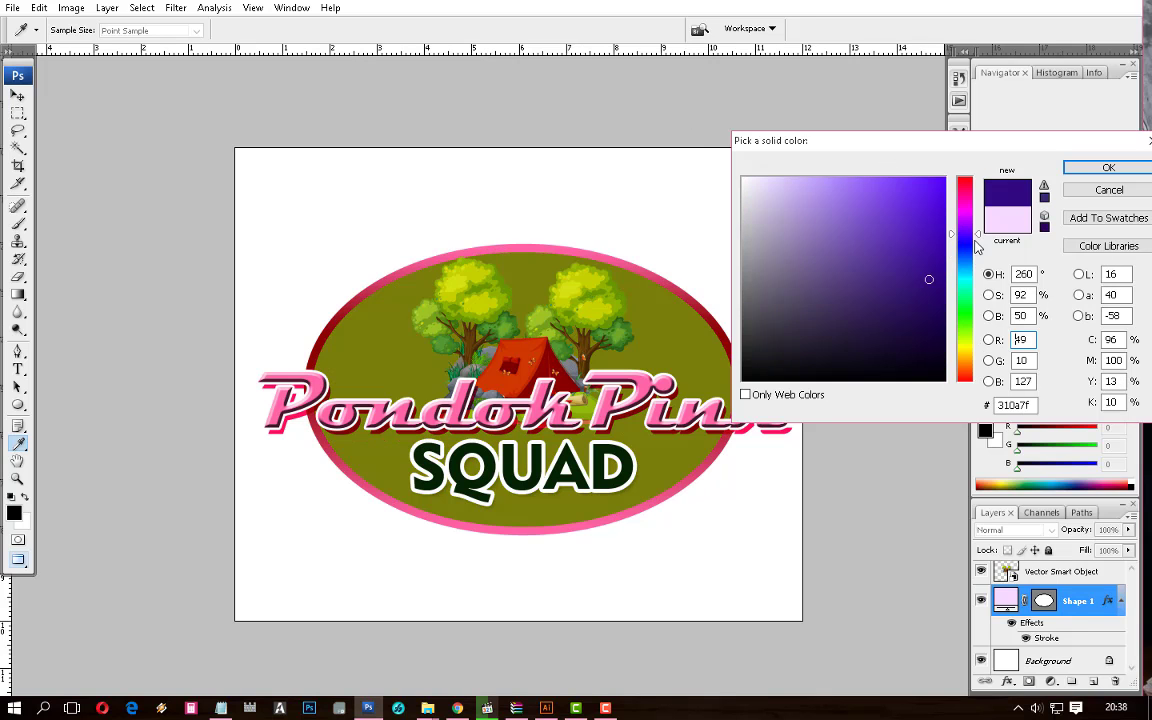
click(965, 260)
mouse_move(928, 280)
mouse_down()
mouse_move(900, 314)
mouse_move(784, 370)
mouse_move(848, 314)
mouse_move(896, 378)
mouse_move(856, 297)
mouse_move(874, 247)
mouse_move(811, 333)
mouse_up()
click(590, 344)
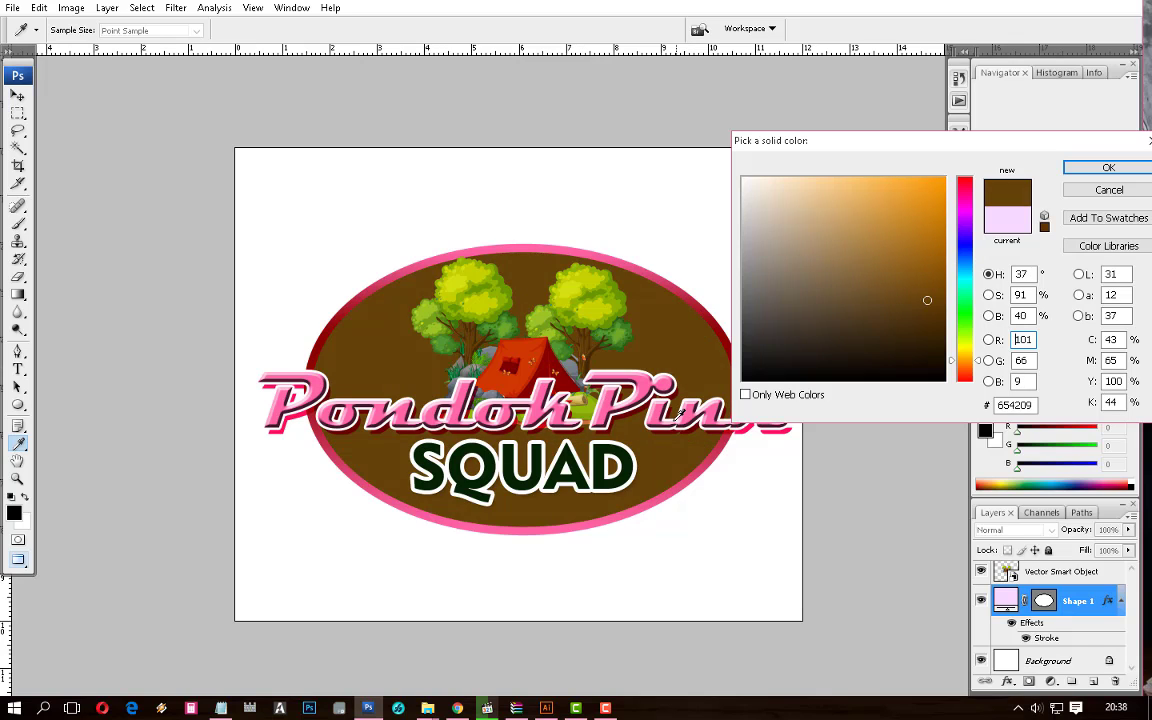
click(428, 276)
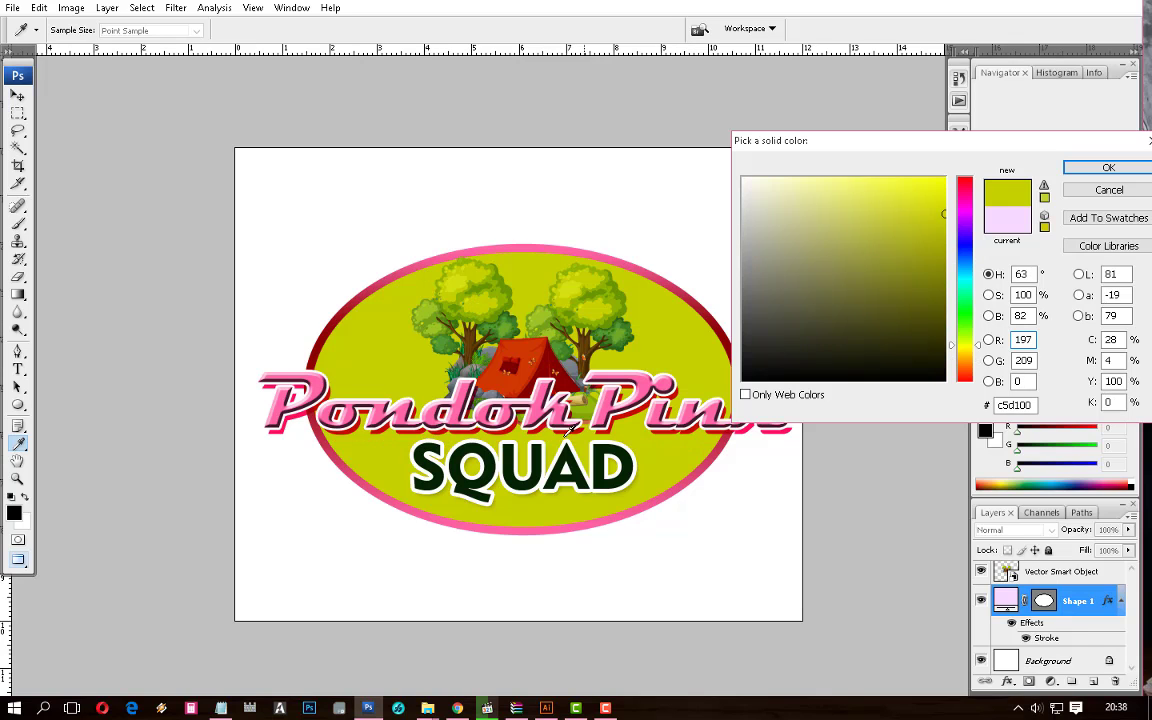
drag(577, 420, 592, 402)
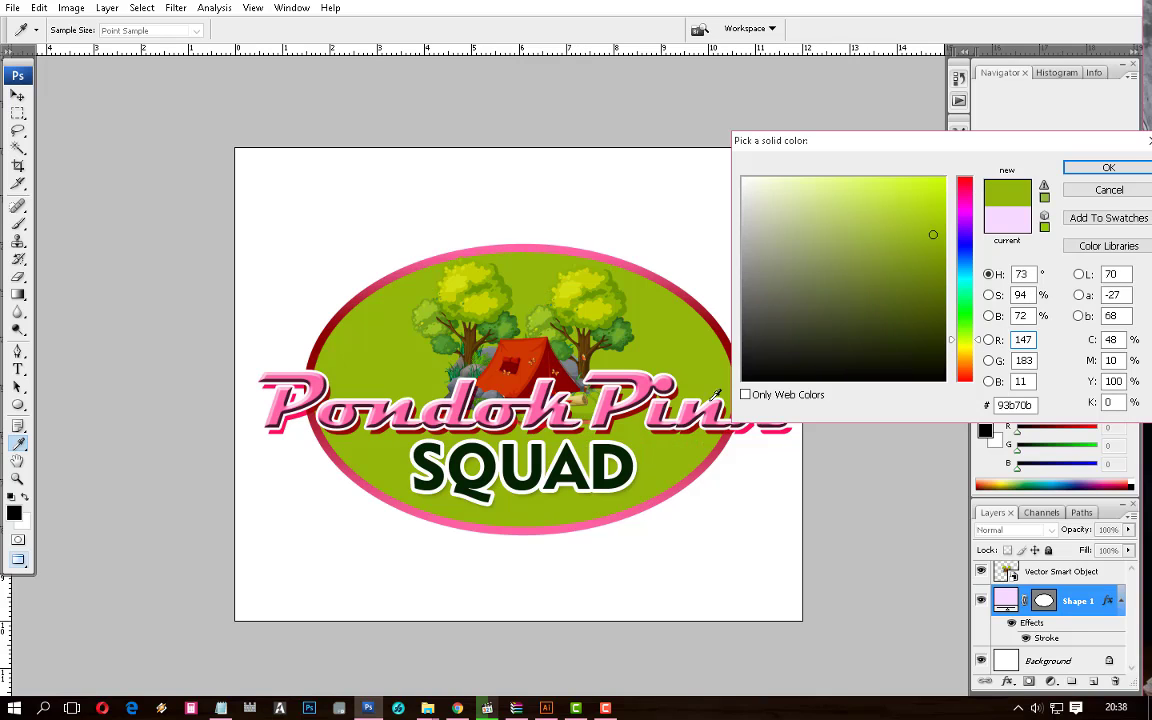
click(845, 298)
click(965, 208)
click(965, 185)
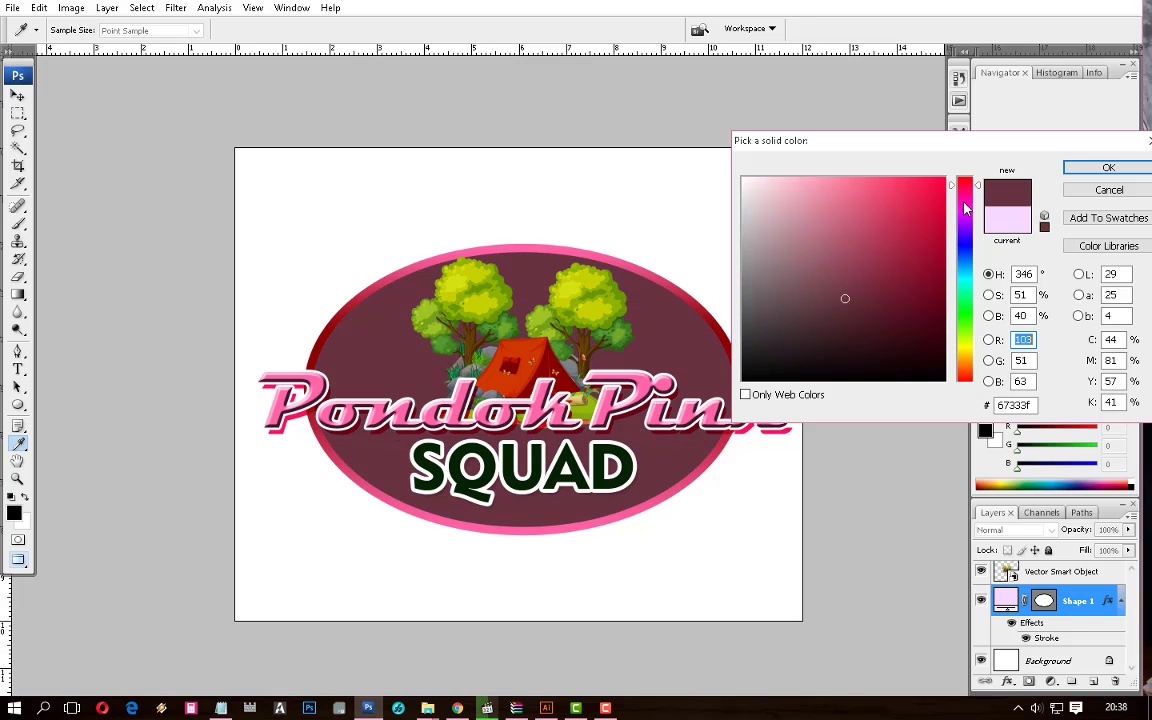
click(965, 208)
click(965, 204)
click(921, 178)
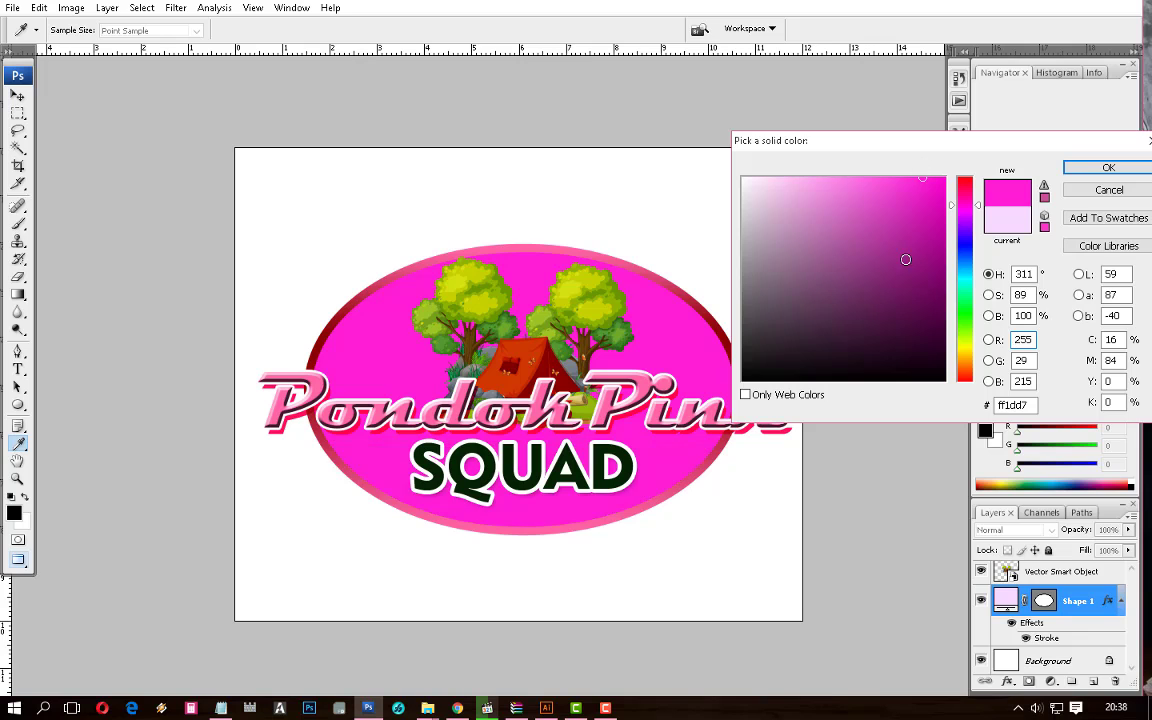
click(915, 264)
click(928, 296)
click(932, 334)
click(940, 263)
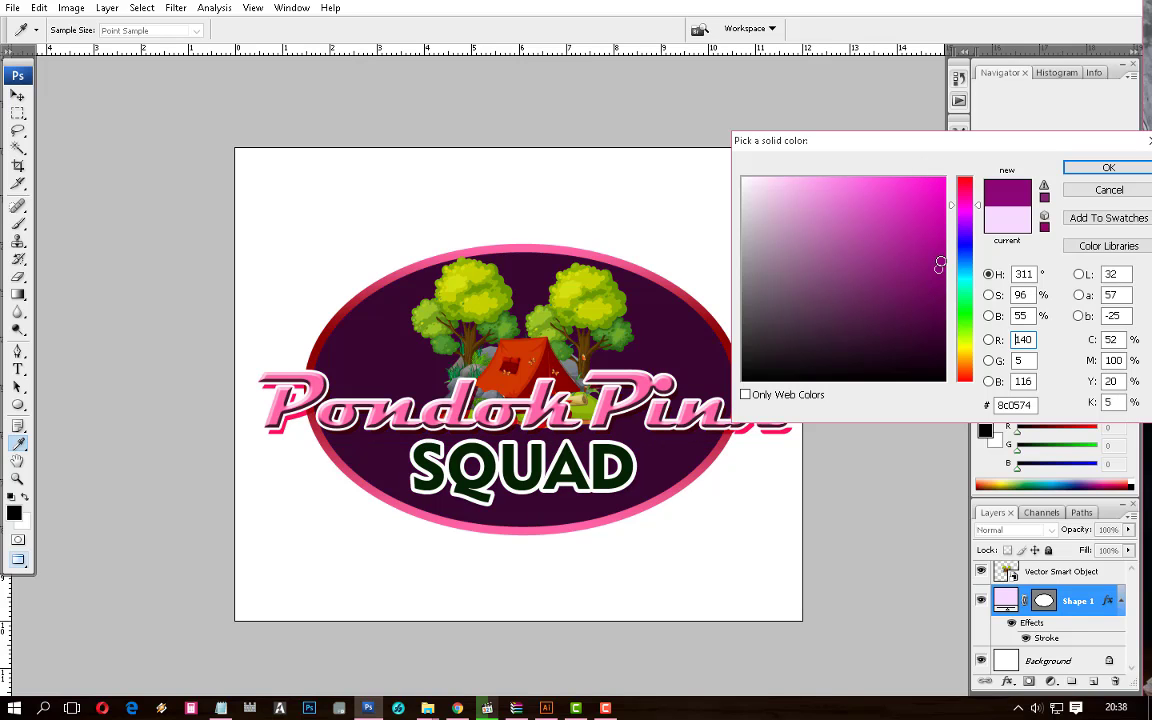
click(939, 293)
click(940, 315)
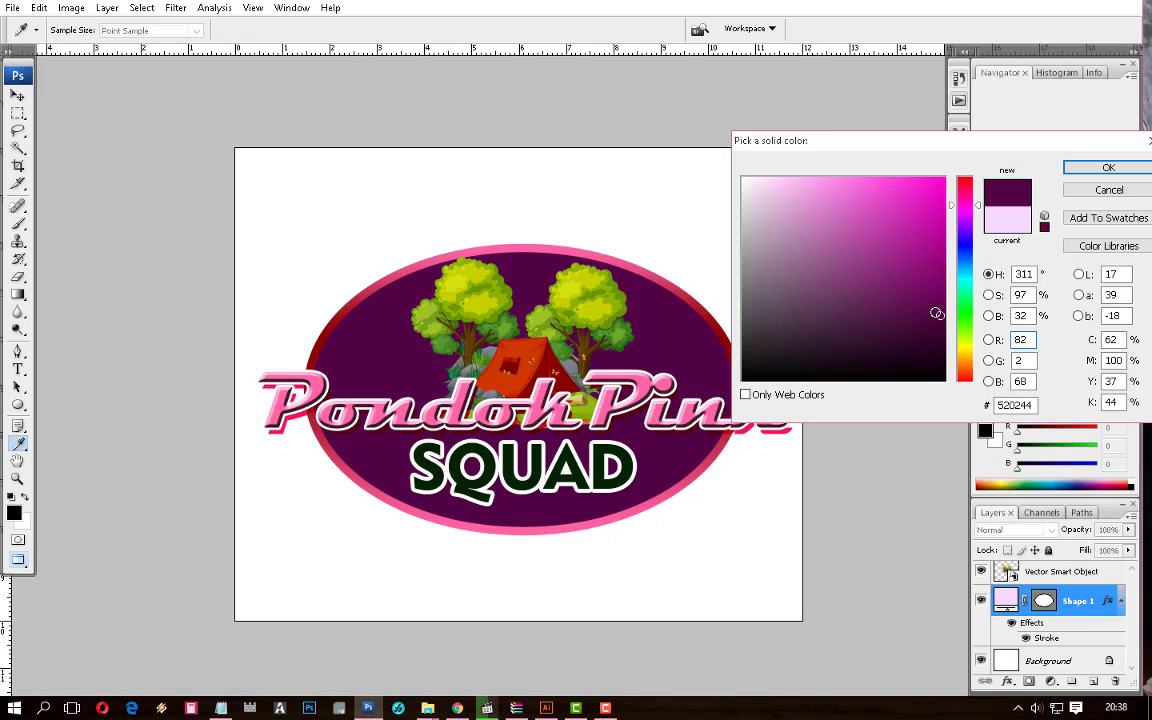
click(939, 285)
click(941, 301)
key(Return)
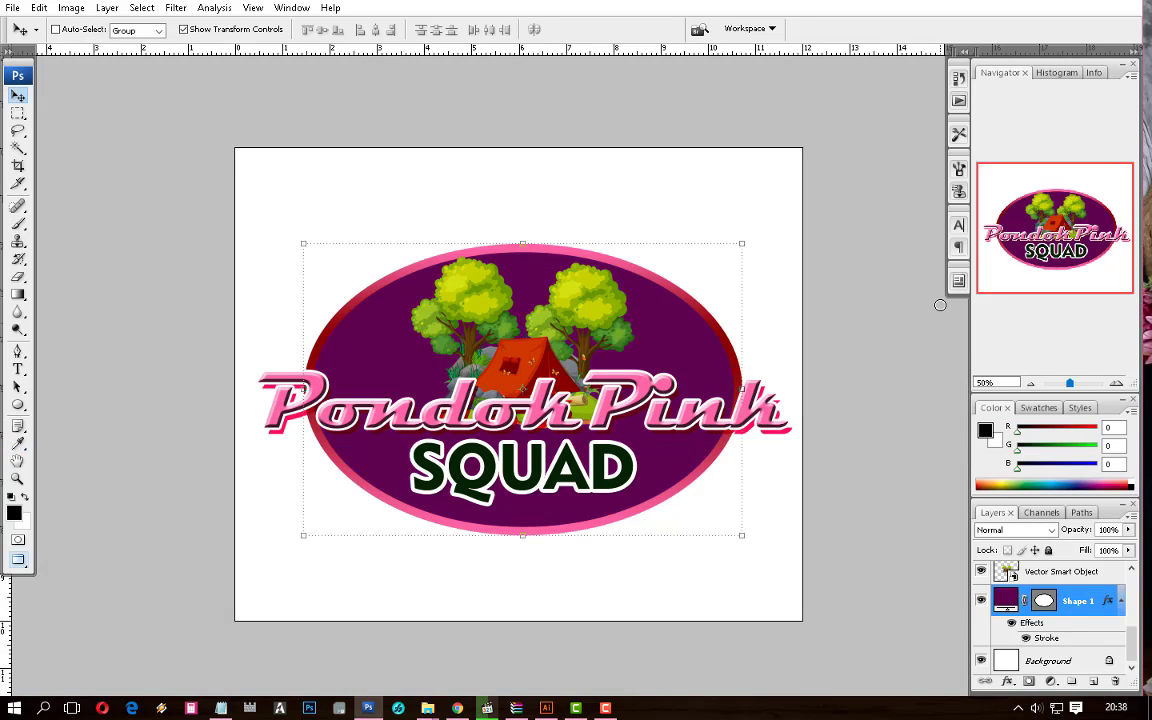
Move the camping tent illustration up so the trees rise above the oval's upper edge and the ground sits above "PondokPink"
right_click(596, 474)
click(620, 480)
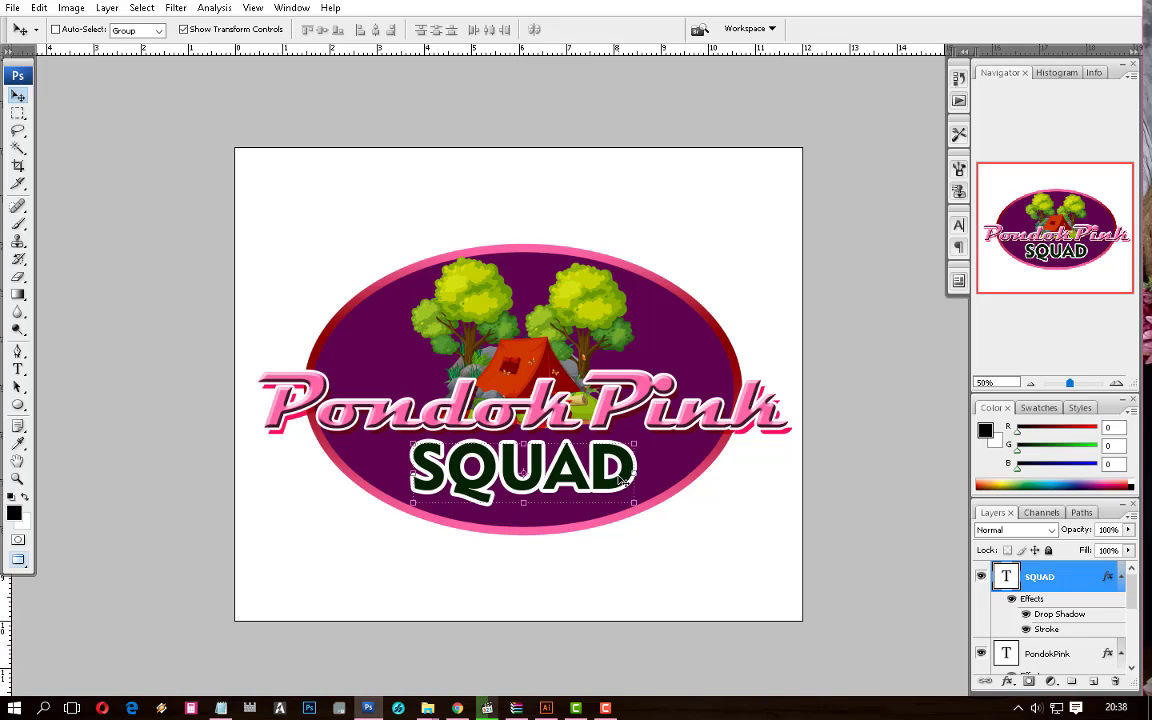
right_click(530, 363)
click(558, 374)
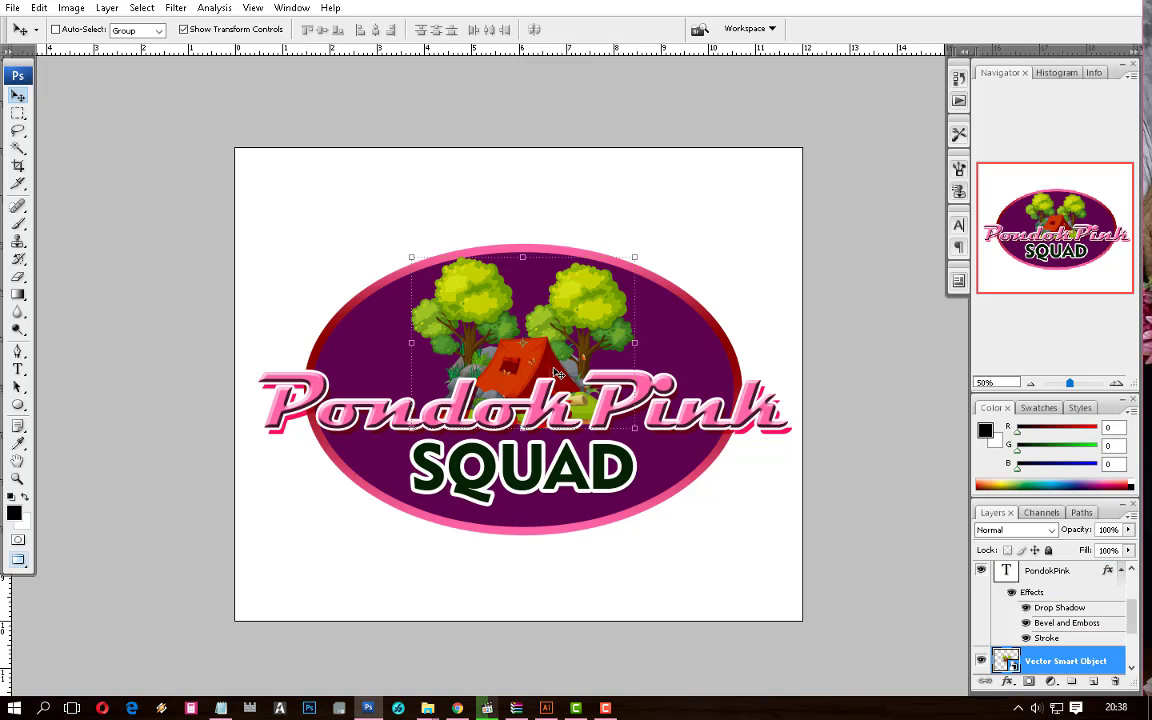
drag(569, 355, 572, 296)
Stretch the "PondokPink" text taller at the same width and fit it between the tent illustration and "SQUAD"
click(576, 407)
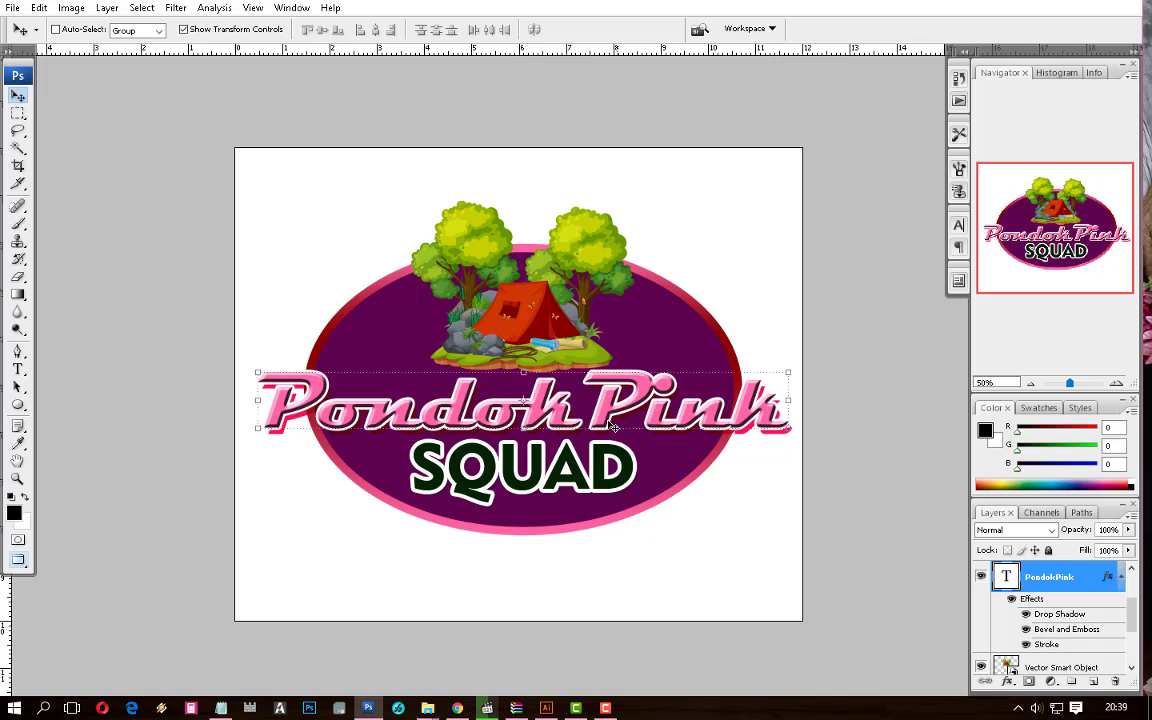
drag(548, 384, 548, 374)
click(531, 440)
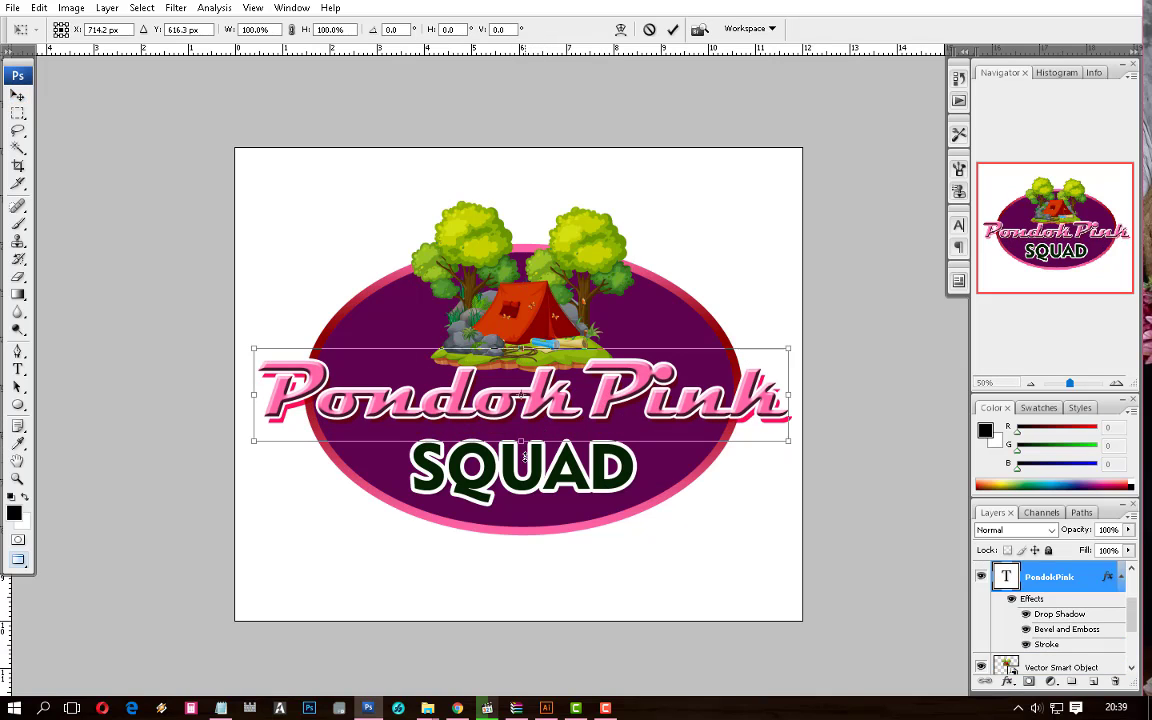
drag(524, 456, 525, 488)
key(Return)
drag(664, 423, 663, 401)
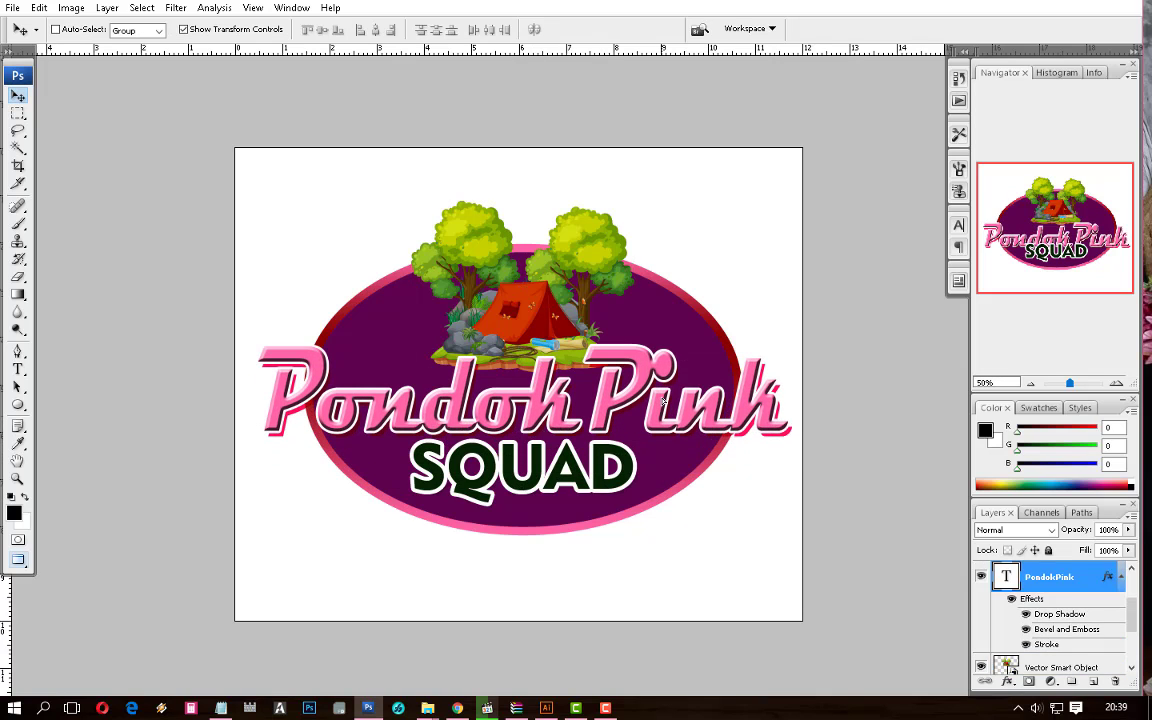
Select the "SQUAD" and "PondokPink" text layers together with the oval shape
ctrl+click(617, 476)
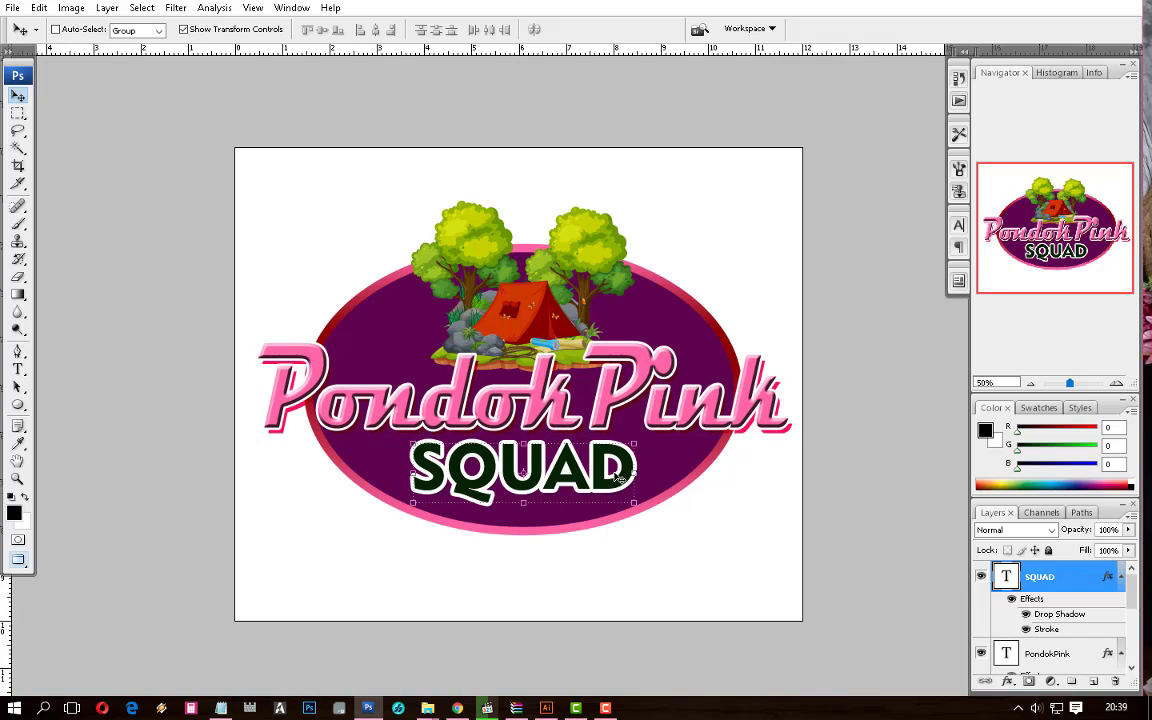
right_click(688, 407)
shift+click(705, 416)
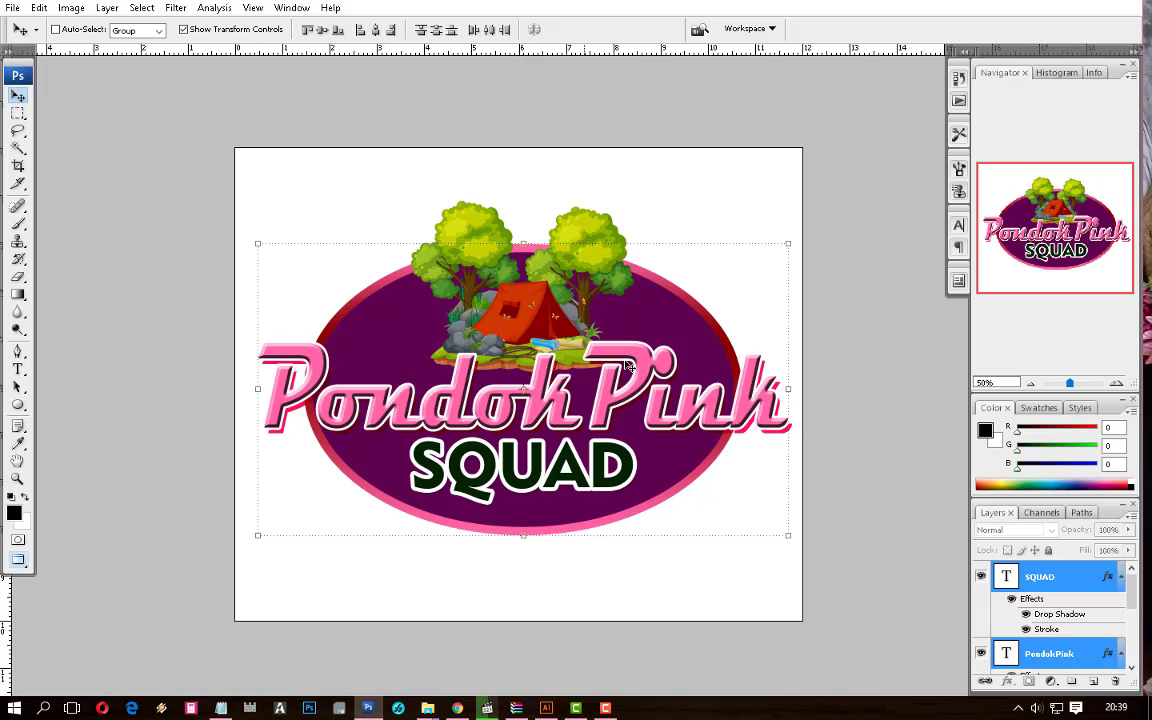
key(m)
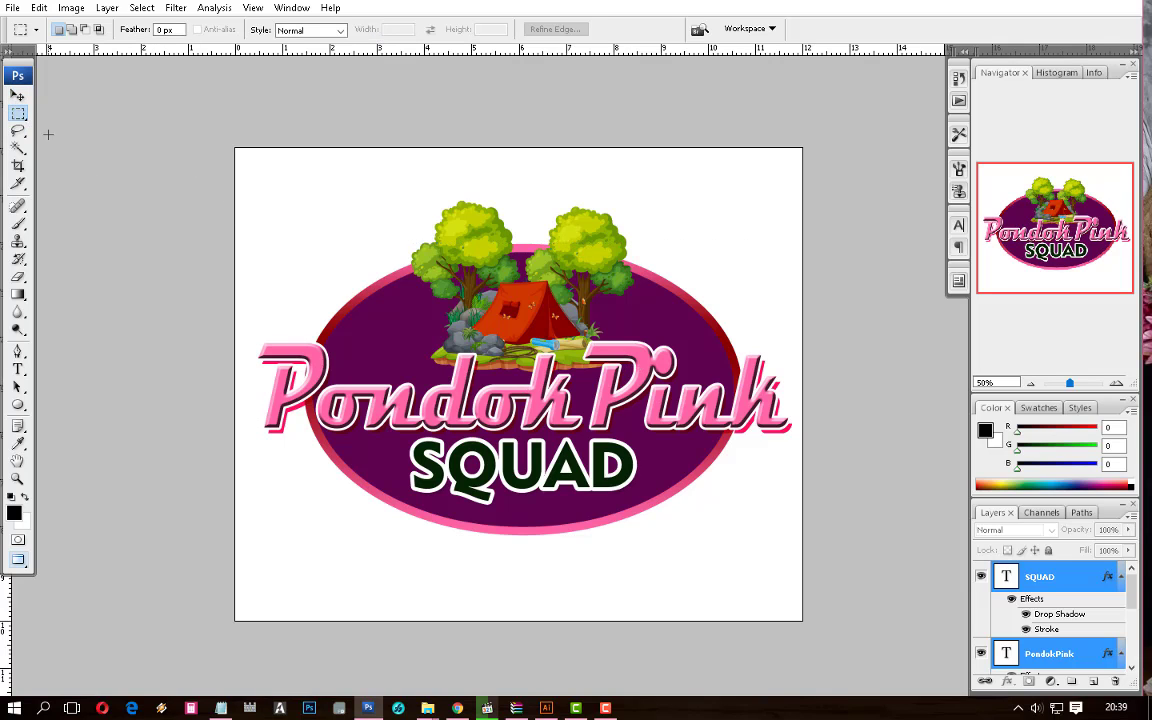
click(17, 94)
Try the Lato and Ladybirds fonts on the whole "PondokPink" text
key(t)
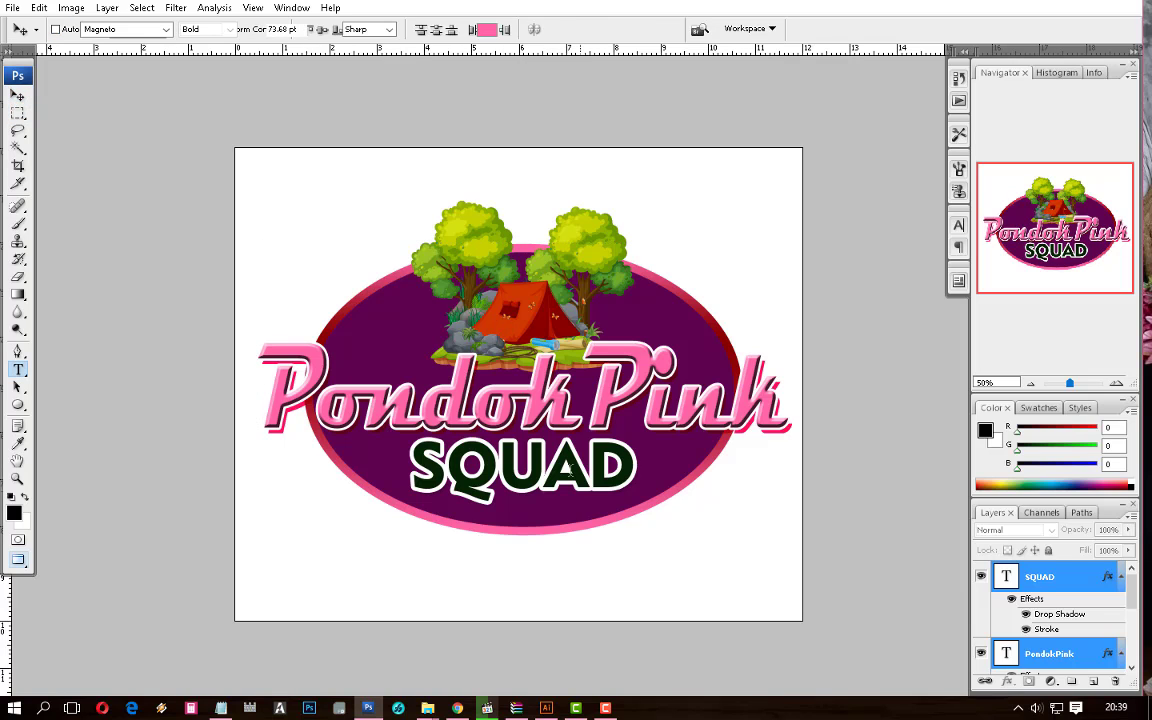
click(257, 419)
key(ctrl+a)
click(130, 30)
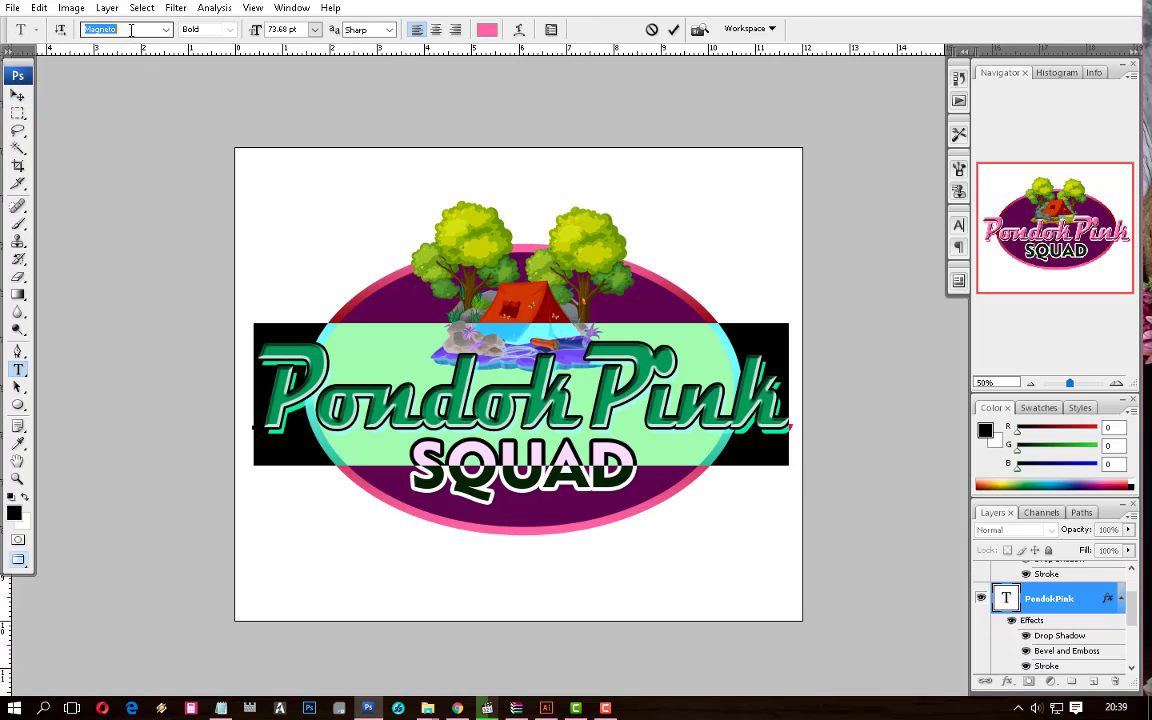
text(L)
text(at)
key(Return)
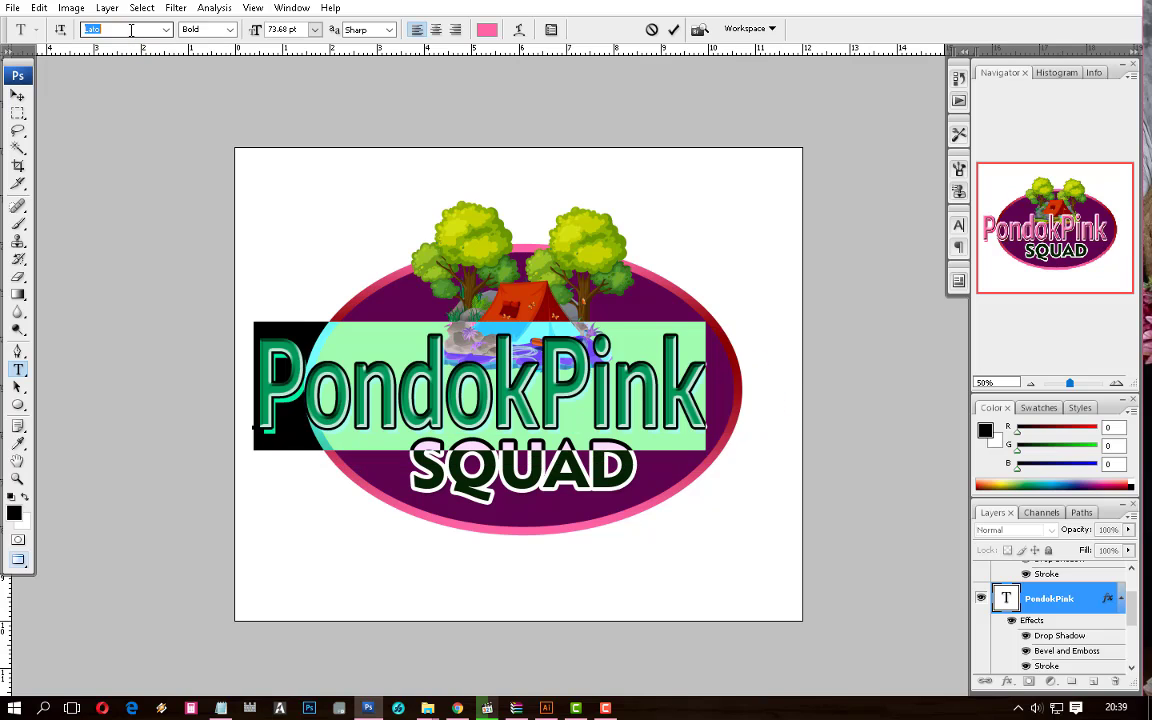
key(Up)
key(Up)
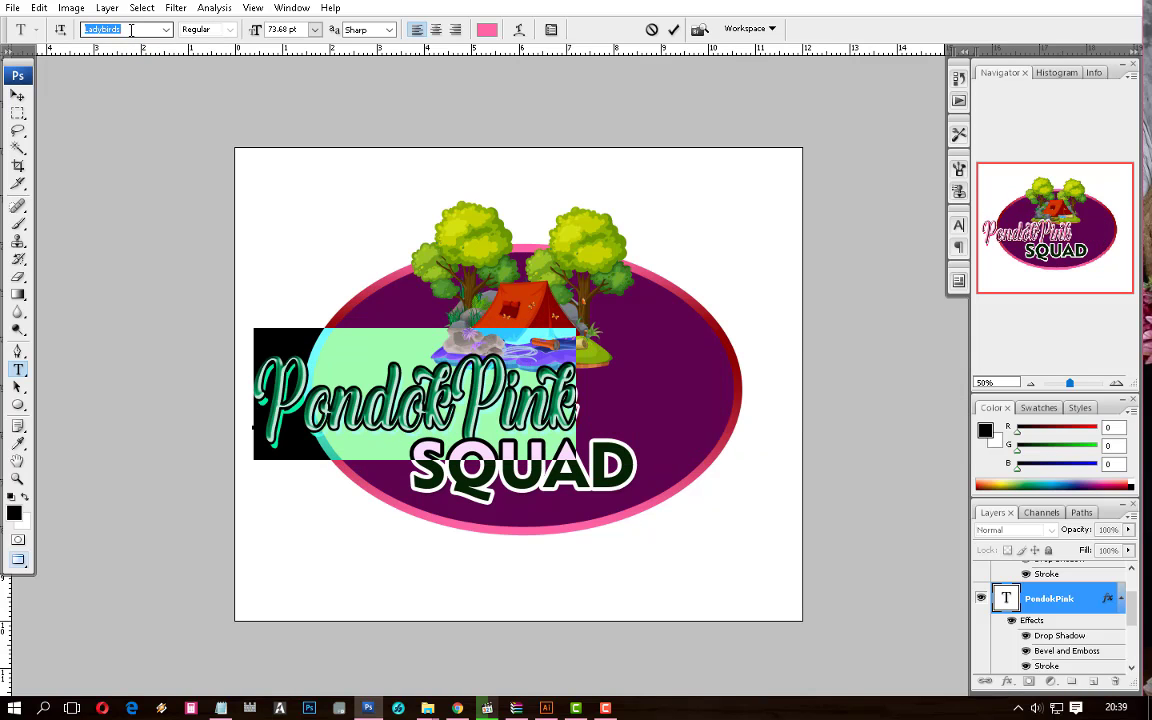
Browse the installed fonts for "PondokPink" and undo the font change
click(165, 29)
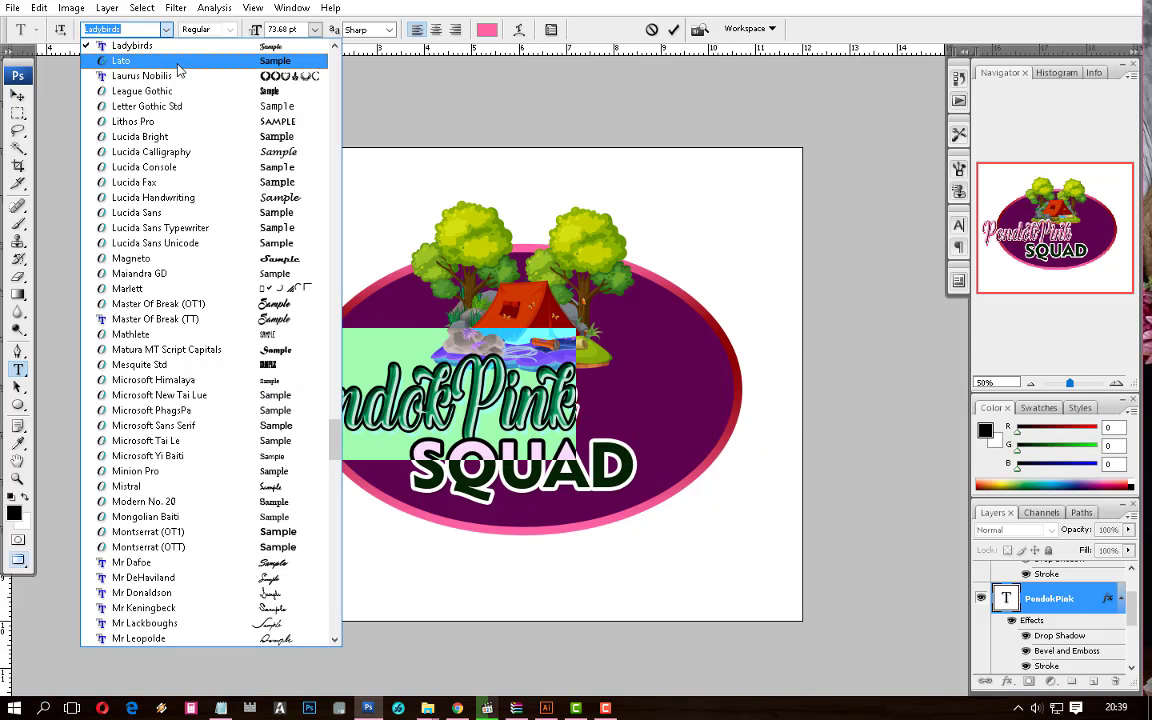
scroll(180, 175, up, 4)
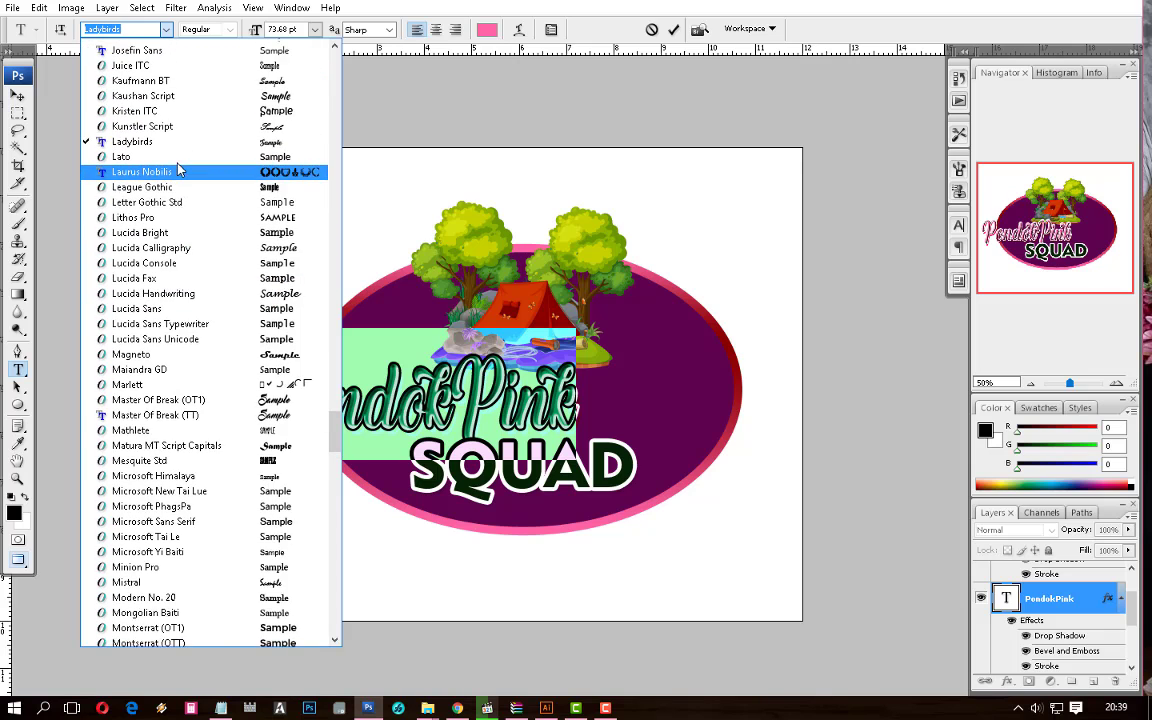
click(121, 30)
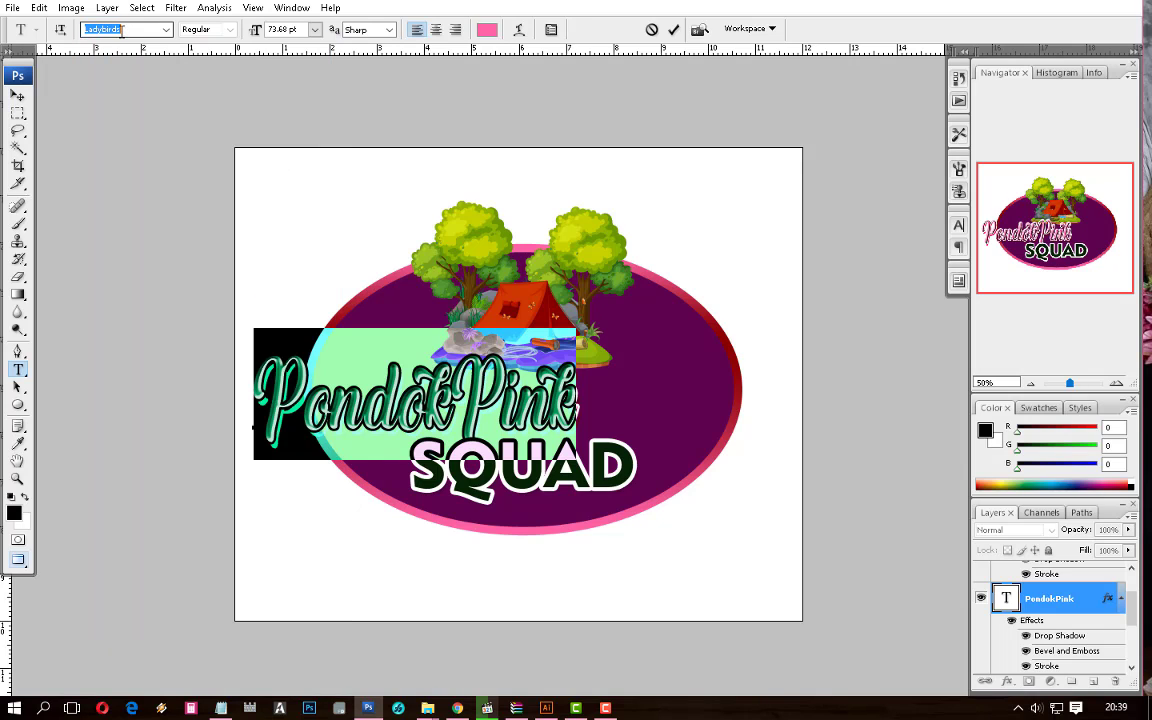
click(184, 181)
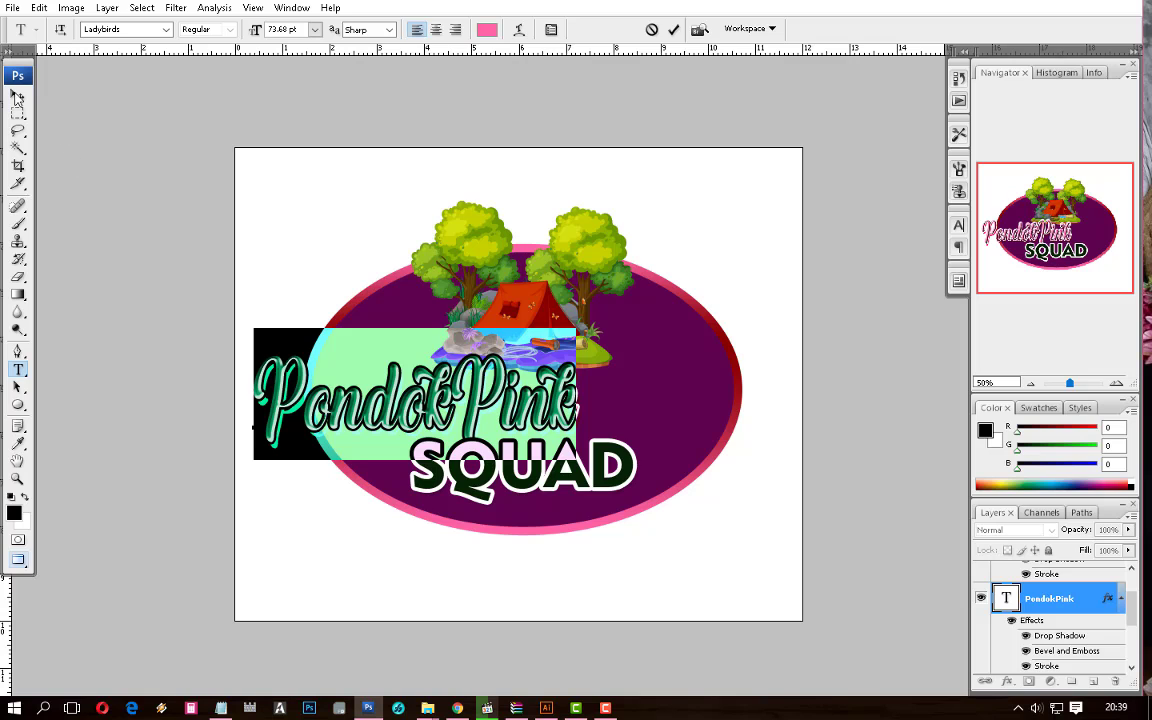
click(17, 95)
key(ctrl+z)
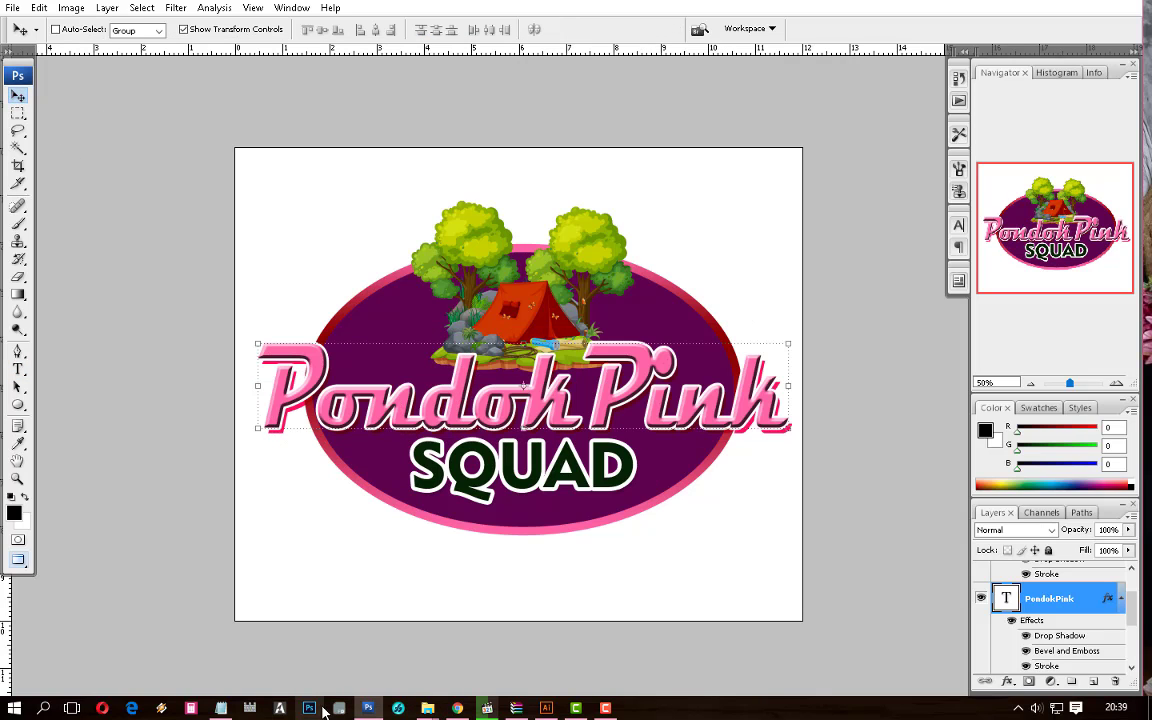
Switch to File Explorer and open the Fonts folder on drive DATA 1 (D:)
key(super+d)
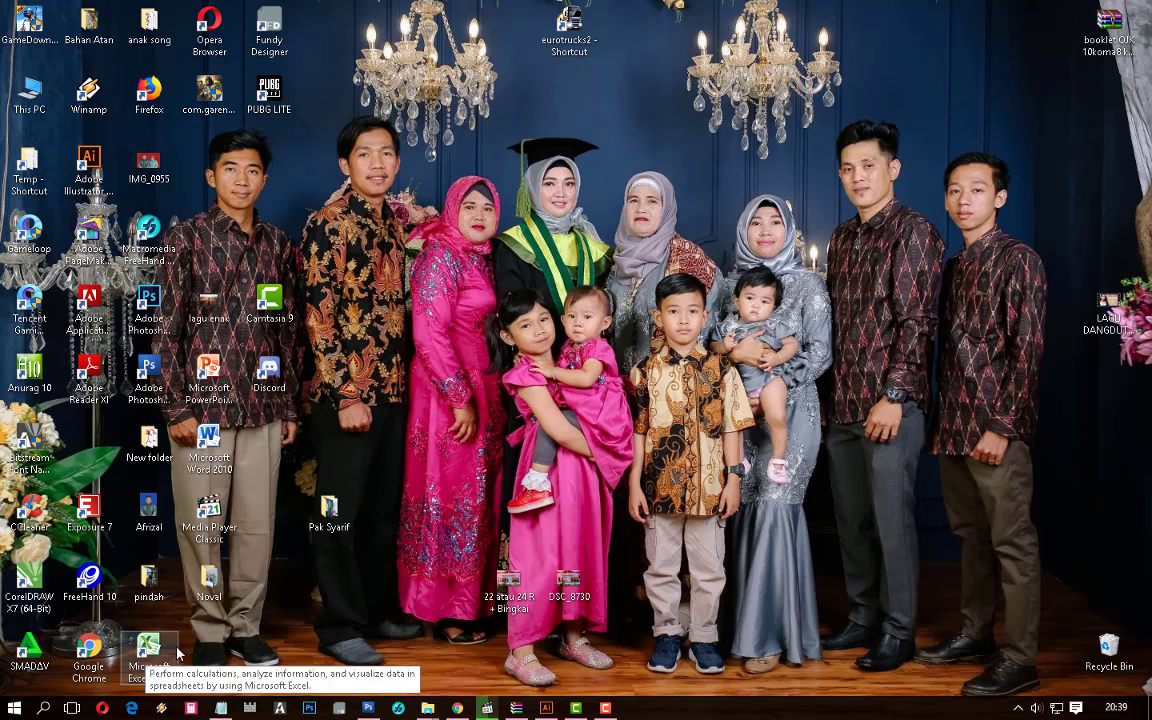
click(33, 440)
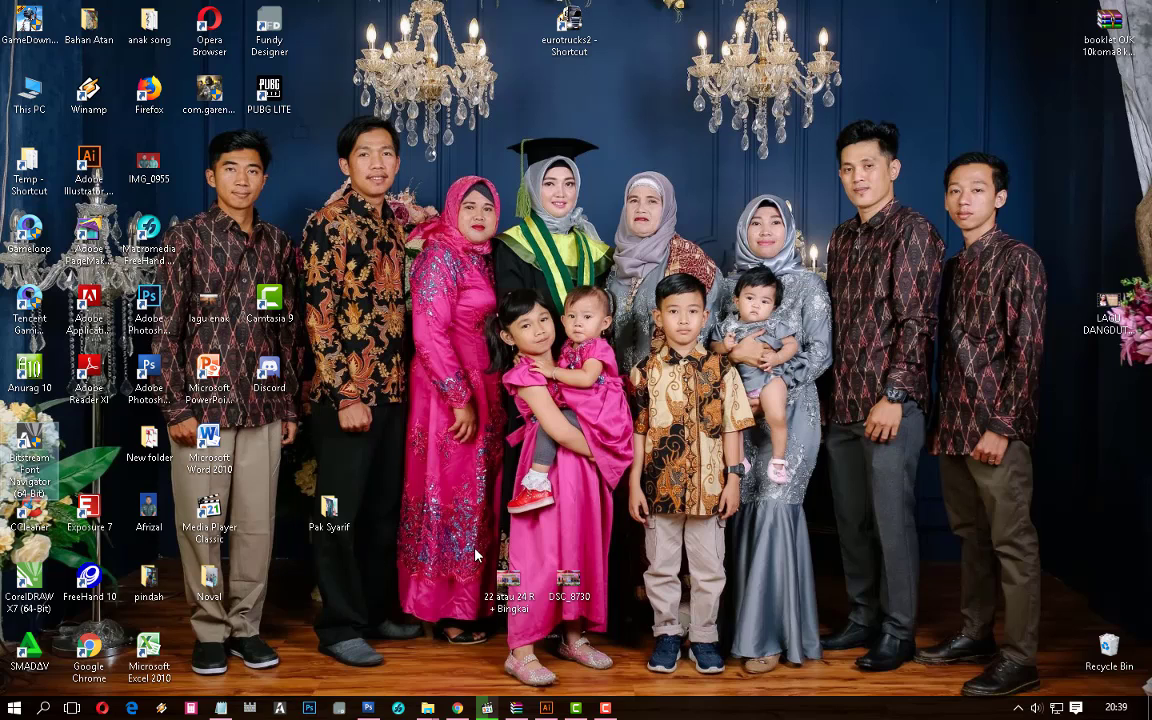
click(427, 707)
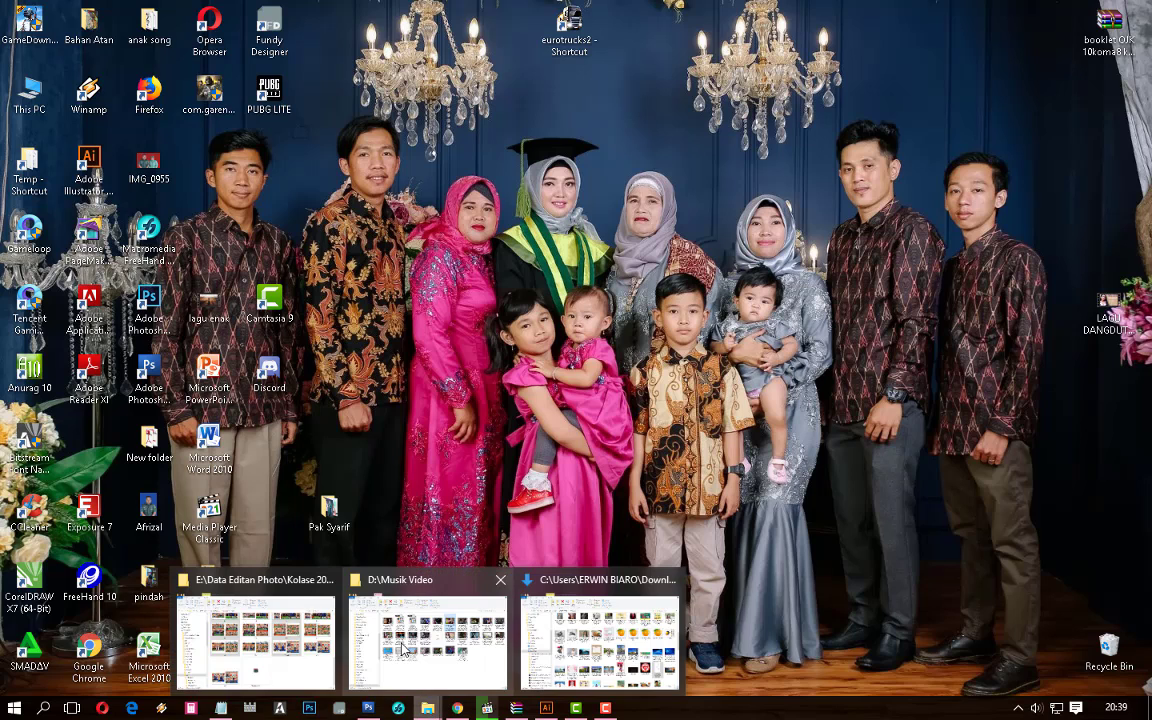
click(403, 648)
scroll(92, 362, up, 5)
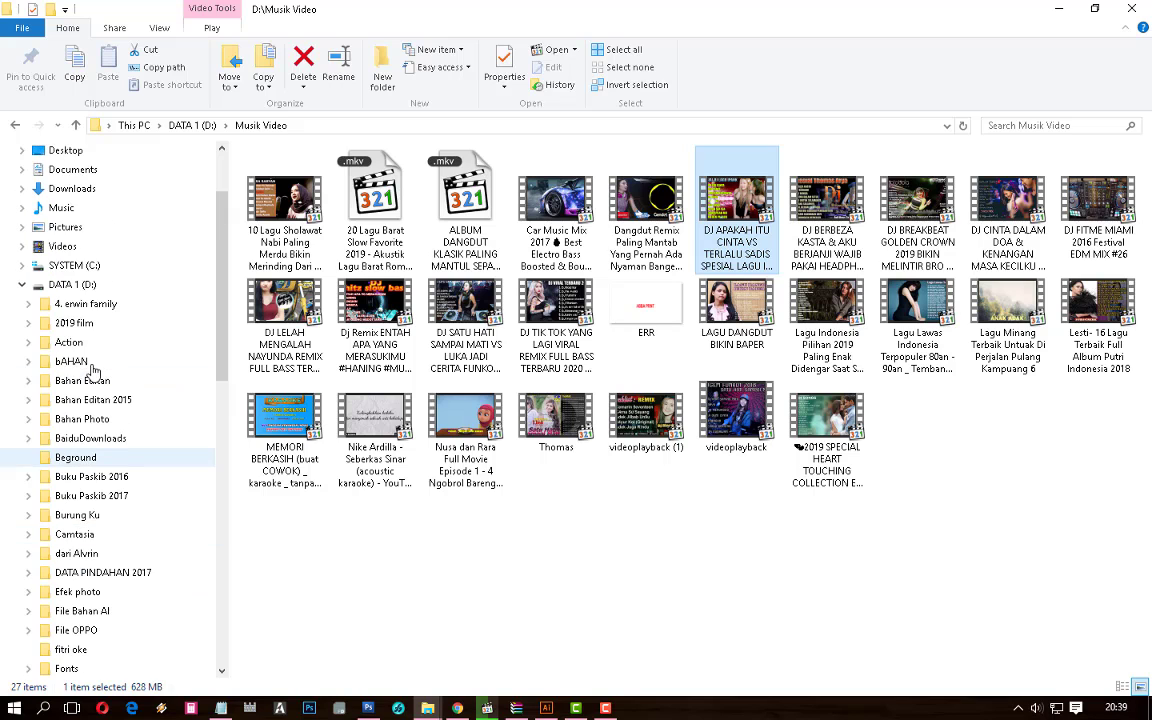
click(72, 285)
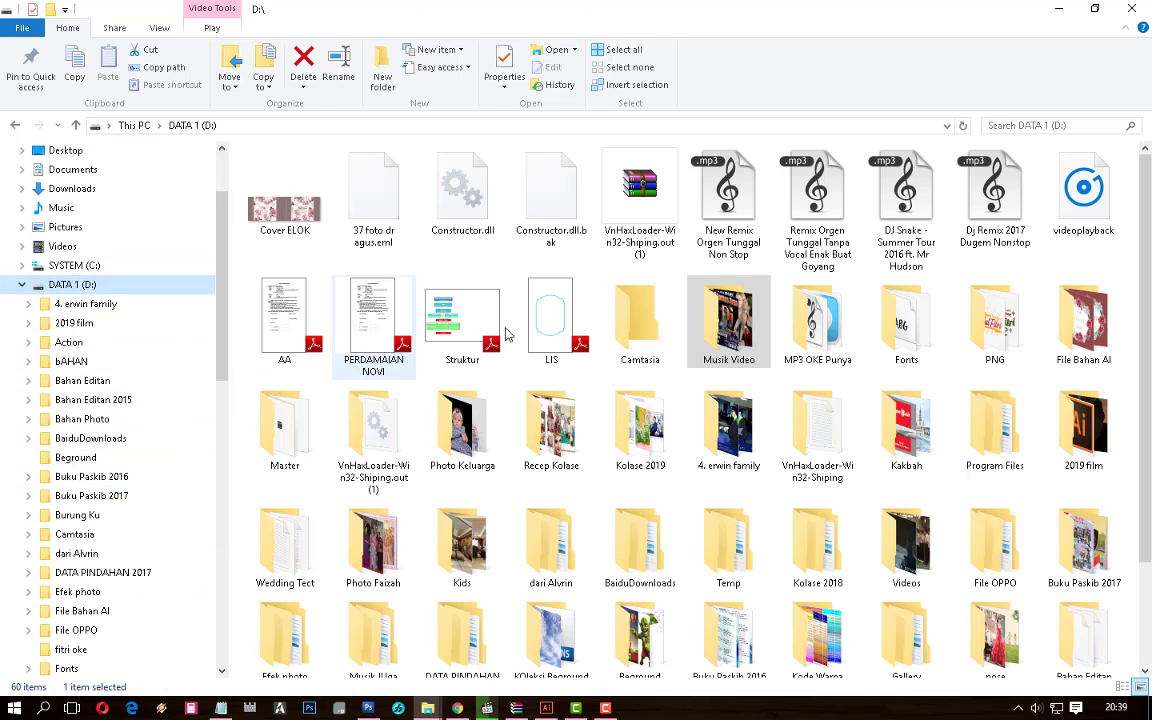
double_click(911, 333)
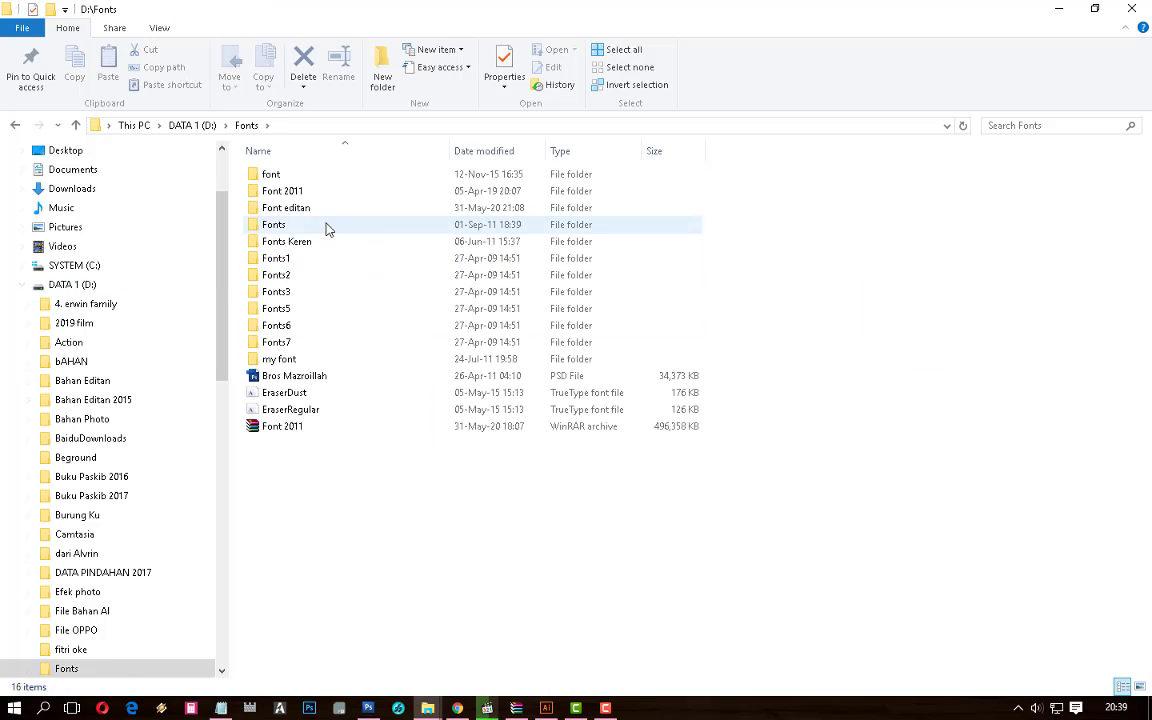
Search the Font 2011 folder for "lobster" and install the Bold, BoldItalic, Italic and Regular LobsterTwo font files
double_click(296, 190)
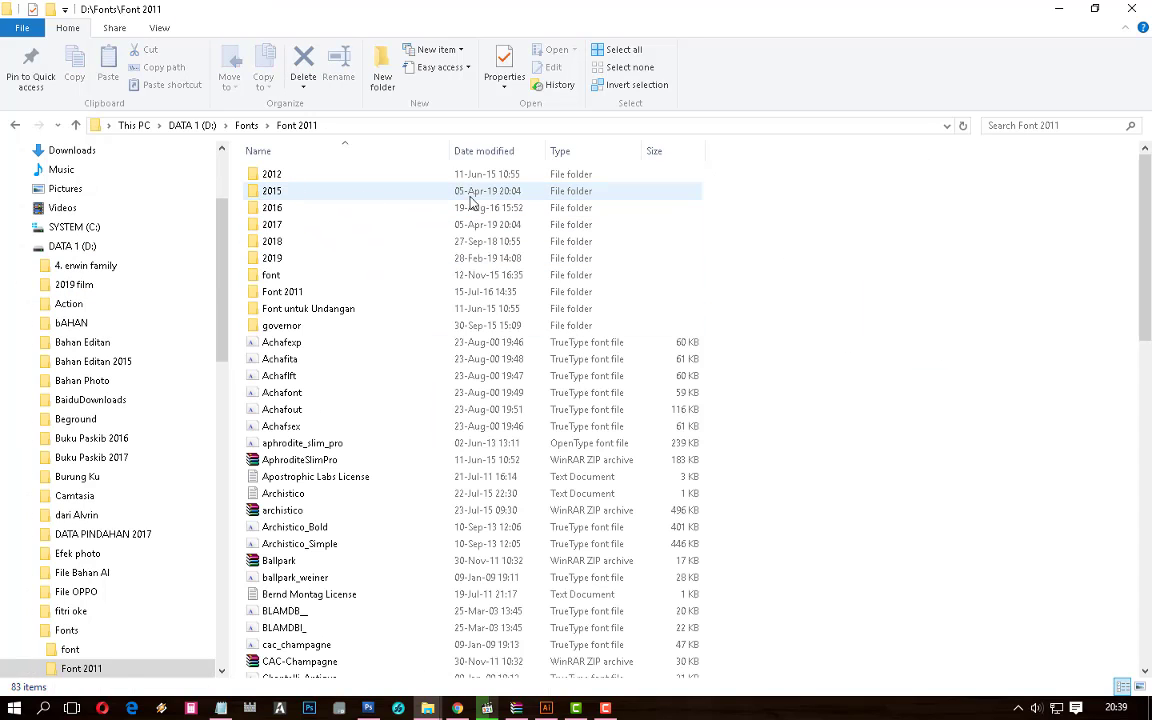
click(1016, 128)
text(lobster)
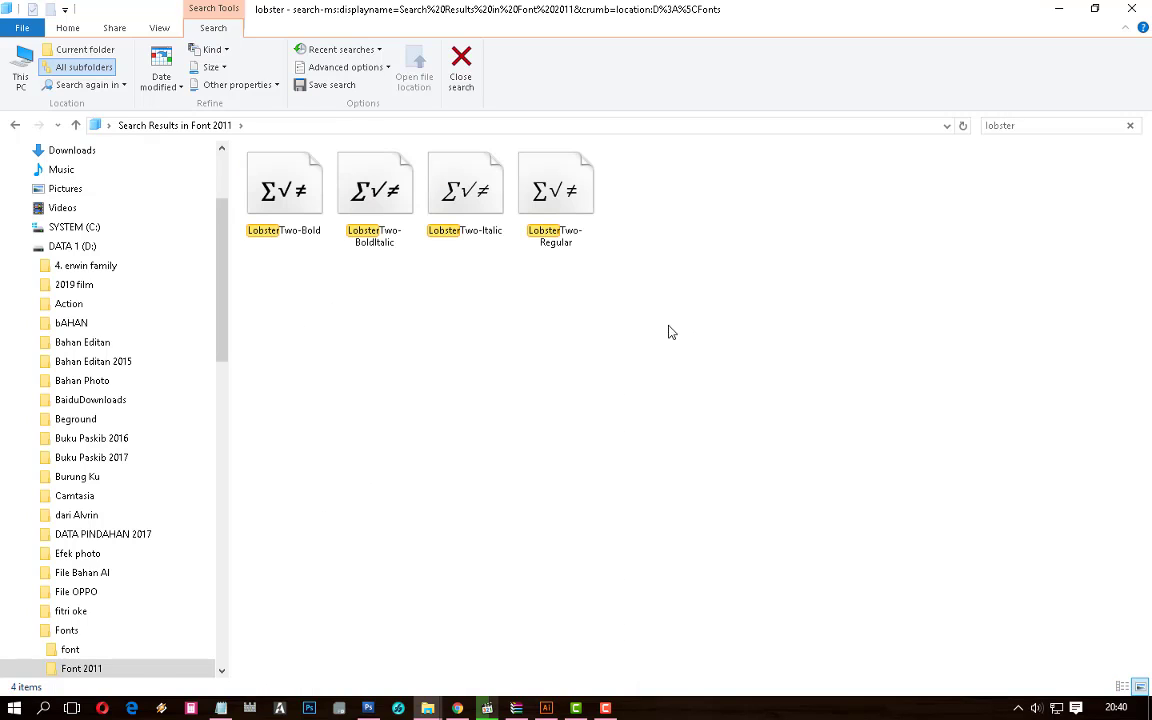
drag(671, 332, 240, 165)
right_click(262, 175)
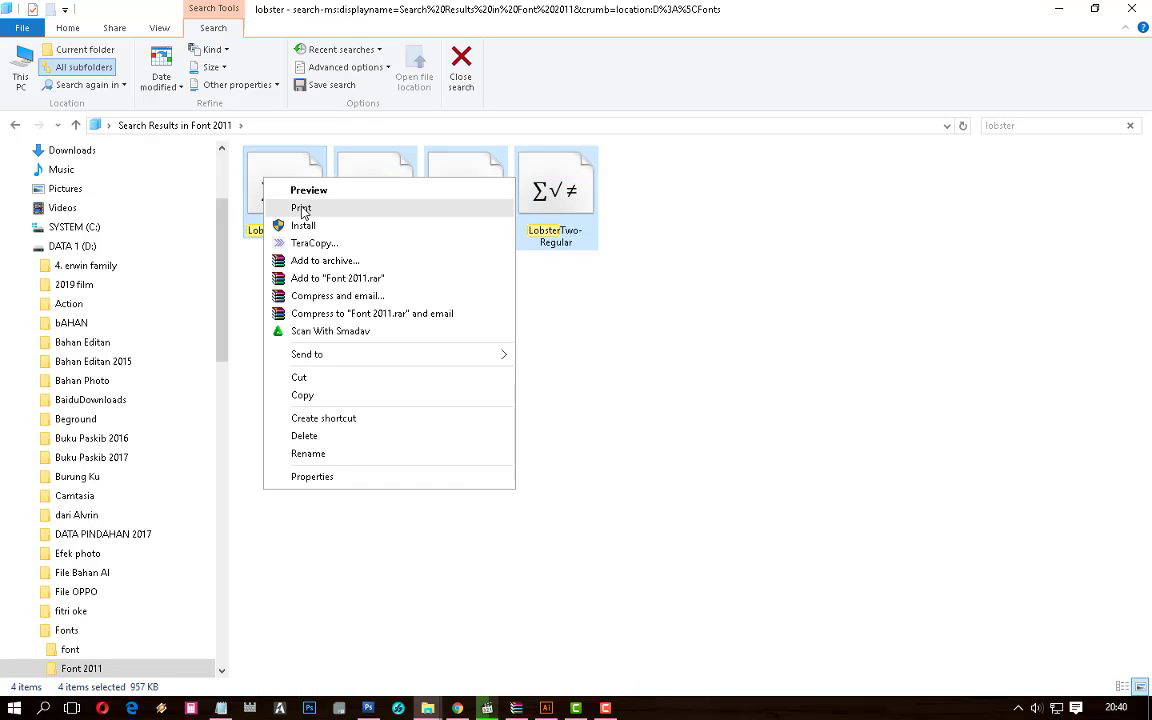
click(303, 225)
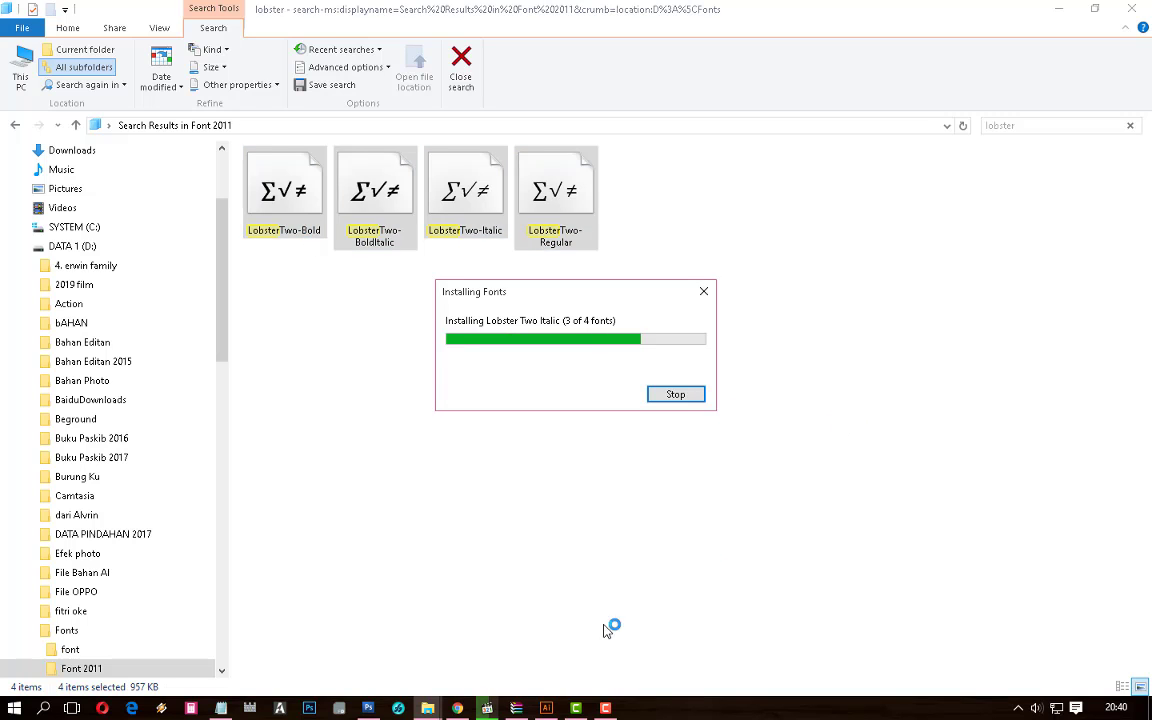
Switch to Photoshop and set the whole "PondokPink" text to the Lobster Two font in Bold Italic
click(370, 708)
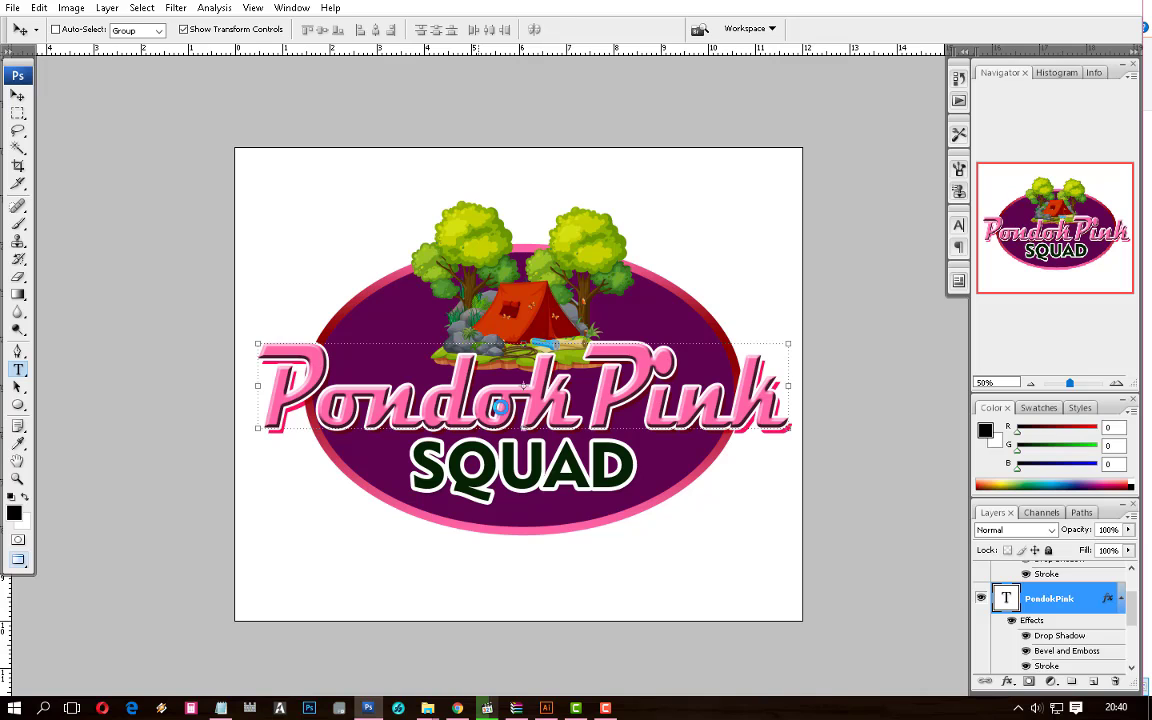
double_click(490, 413)
click(121, 29)
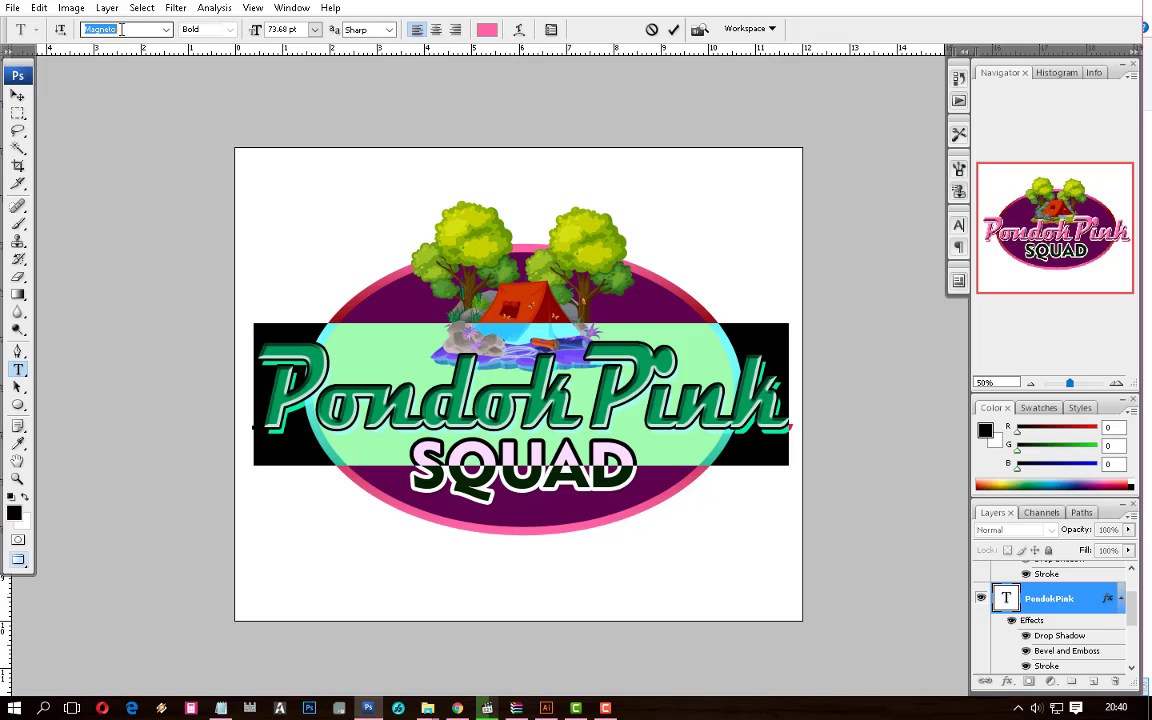
text(Lobster 1.4)
key(Return)
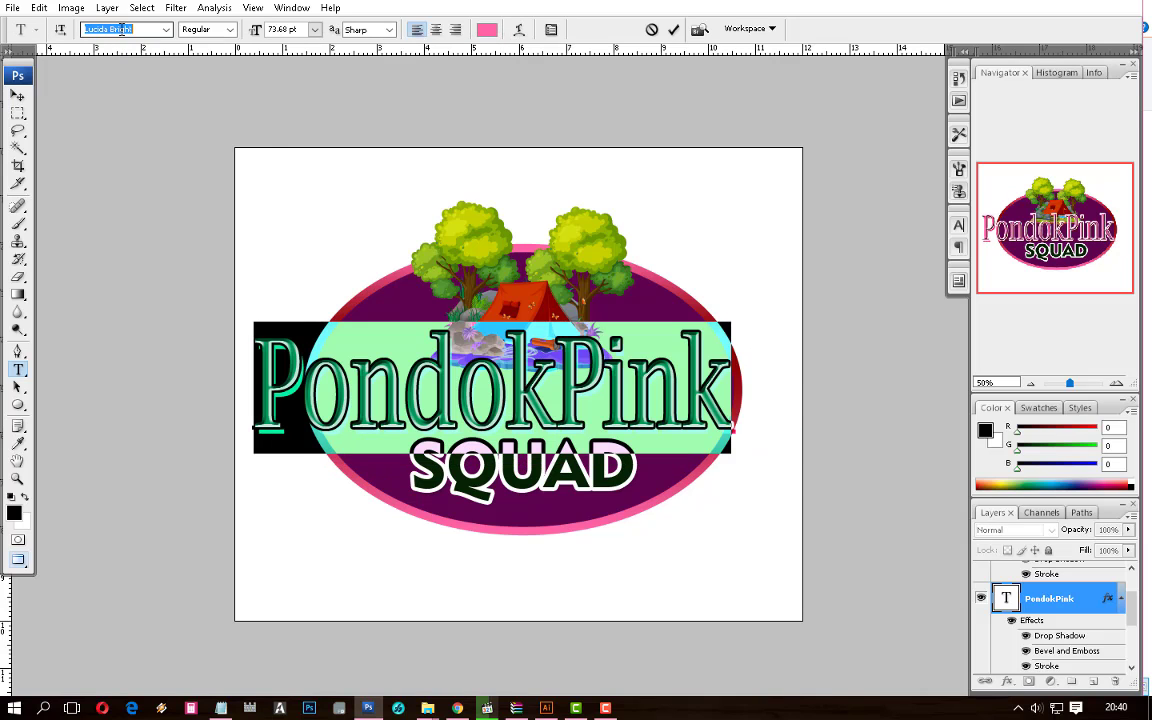
key(Down)
click(205, 29)
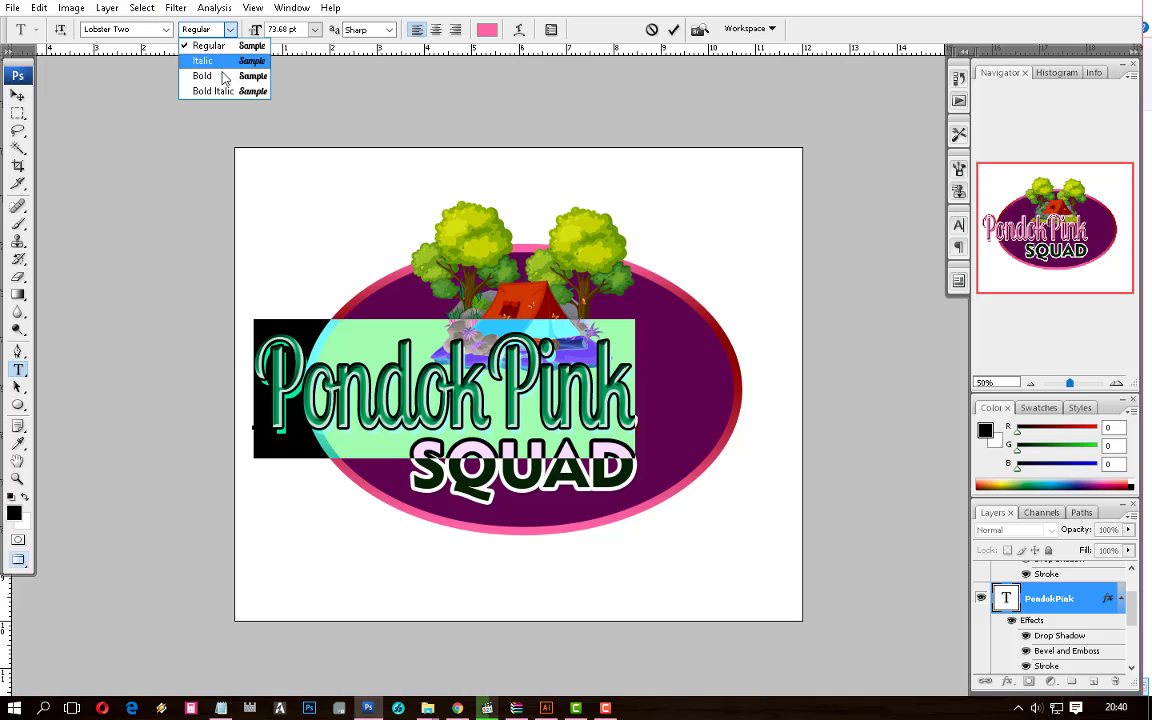
click(216, 94)
click(17, 95)
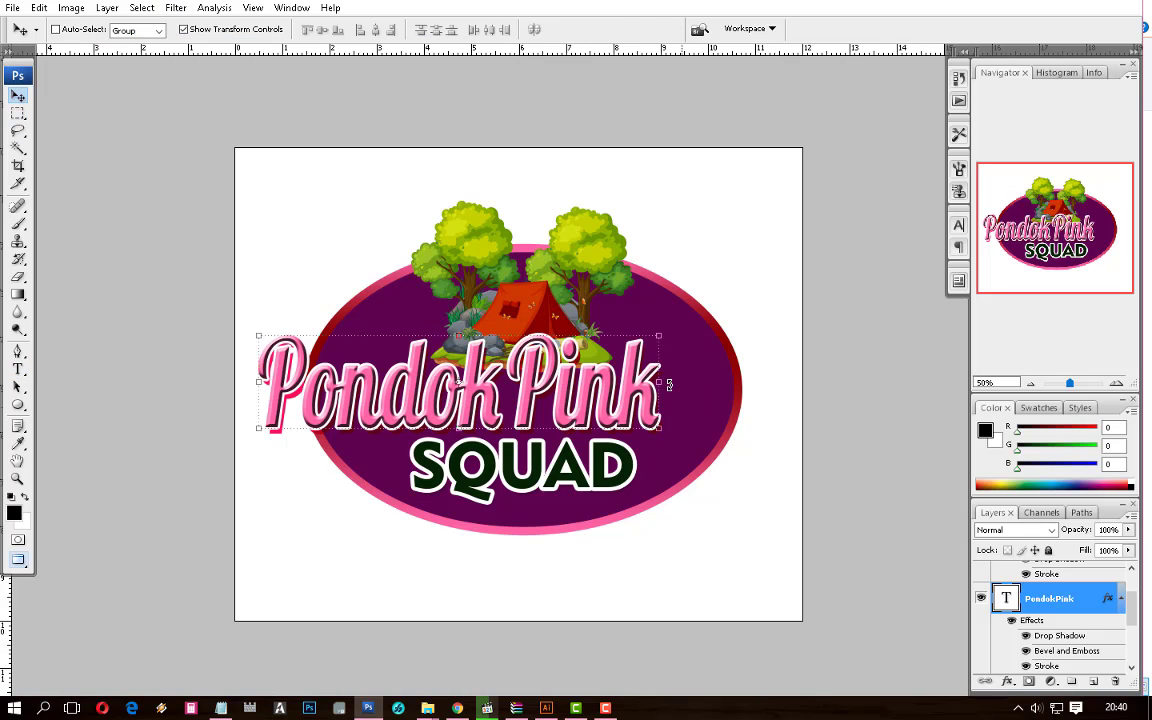
Stretch the "PondokPink" text horizontally with Free Transform so it extends past both sides of the oval
key(ctrl+t)
drag(687, 389, 779, 396)
key(Return)
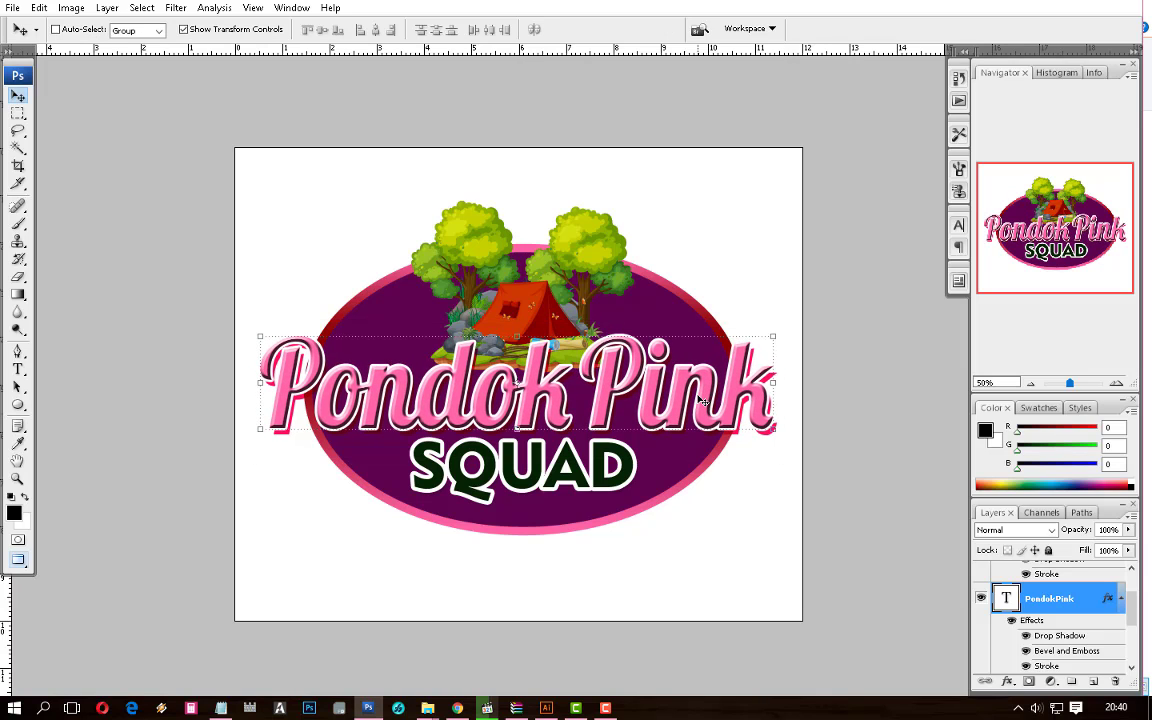
Select the "SQUAD" text layer and hide all its layer effects
key(t)
click(600, 486)
key(ctrl+a)
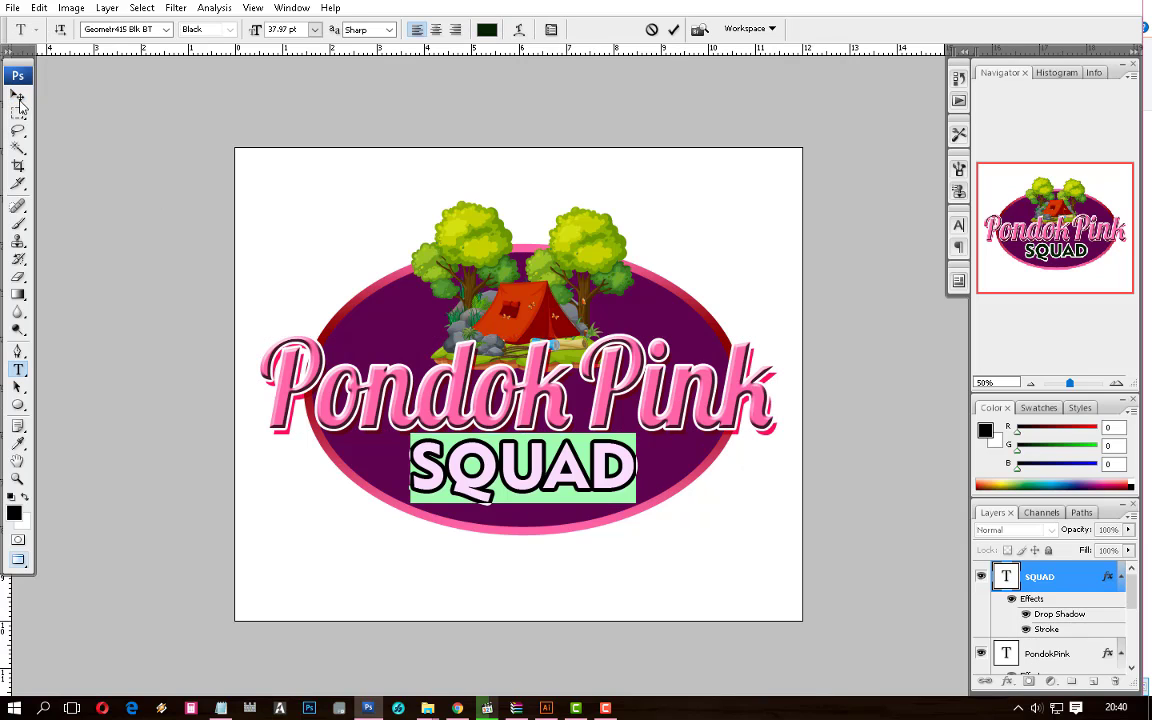
click(18, 97)
click(1011, 598)
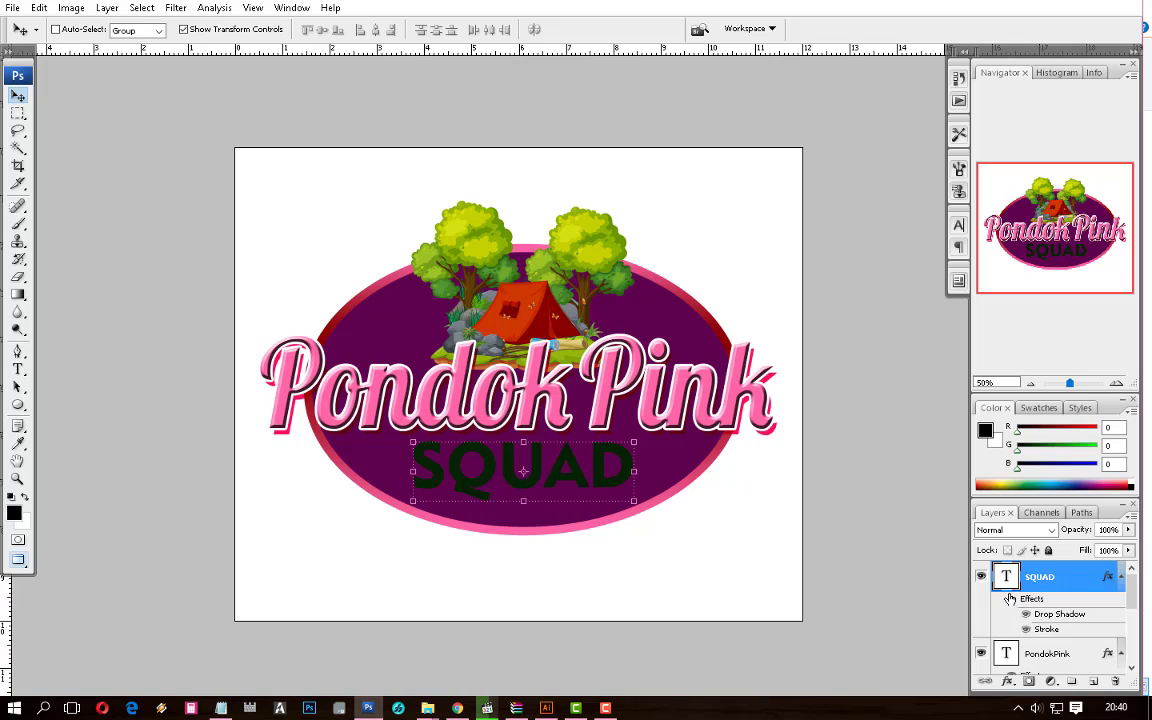
Recolour the whole "SQUAD" text white (ffffff)
key(t)
click(590, 492)
key(ctrl+a)
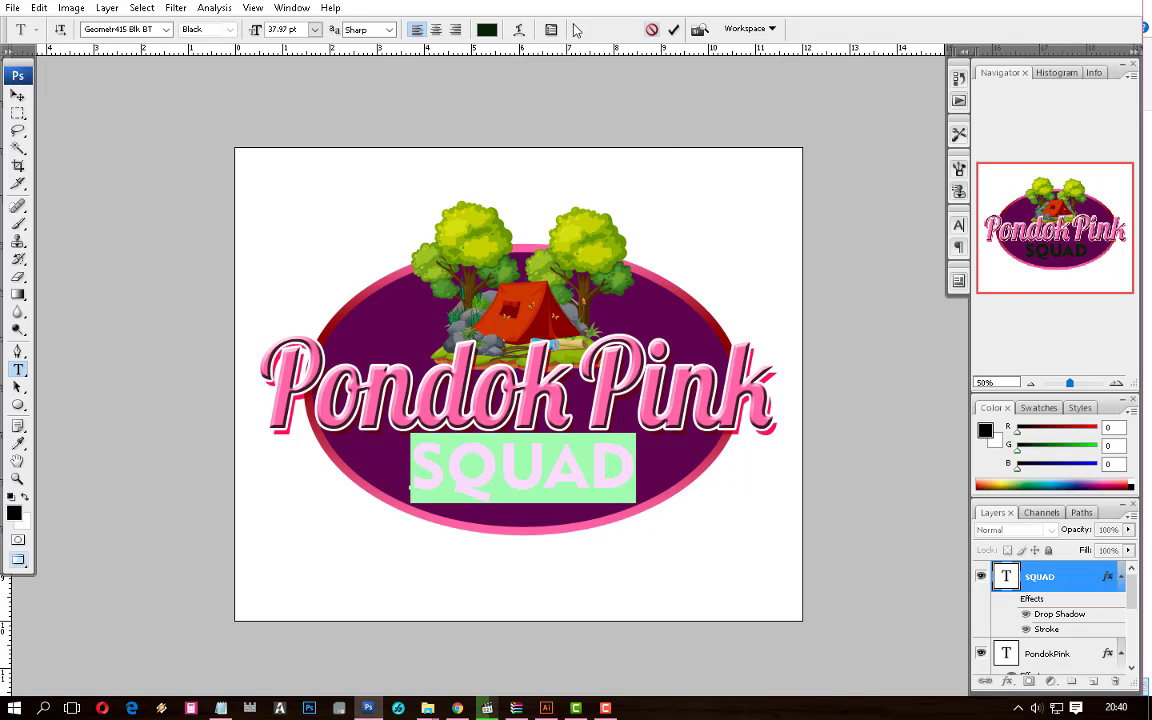
click(487, 31)
text(ffffff)
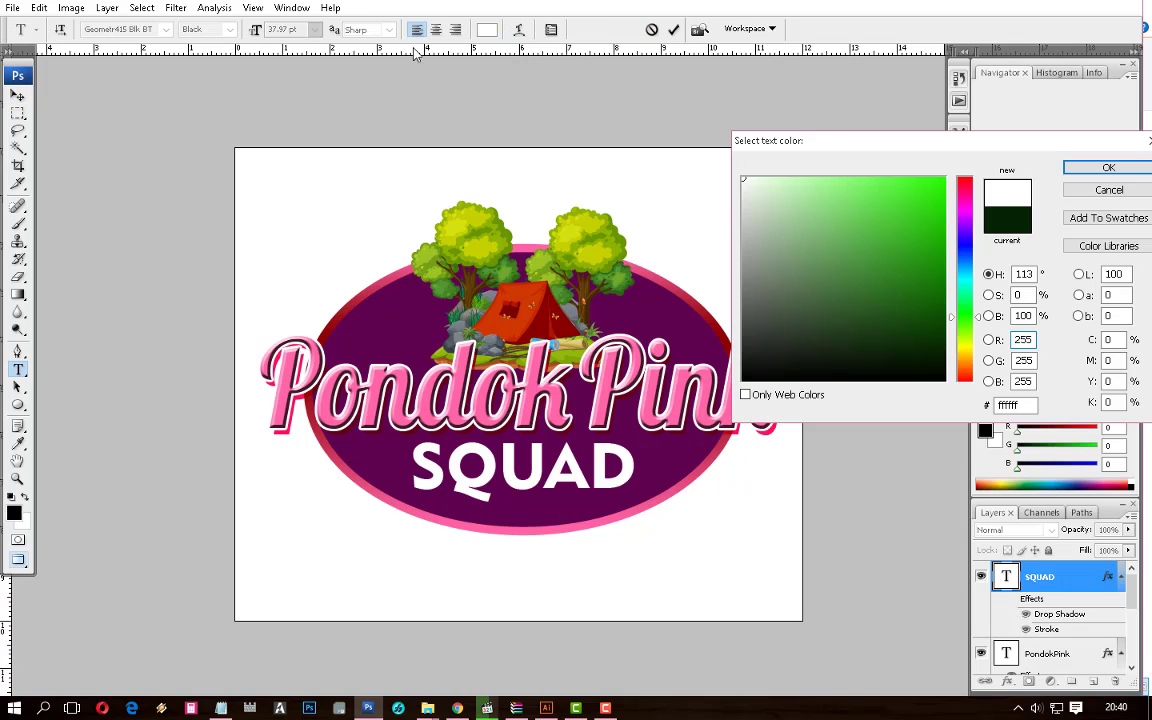
key(Return)
click(18, 95)
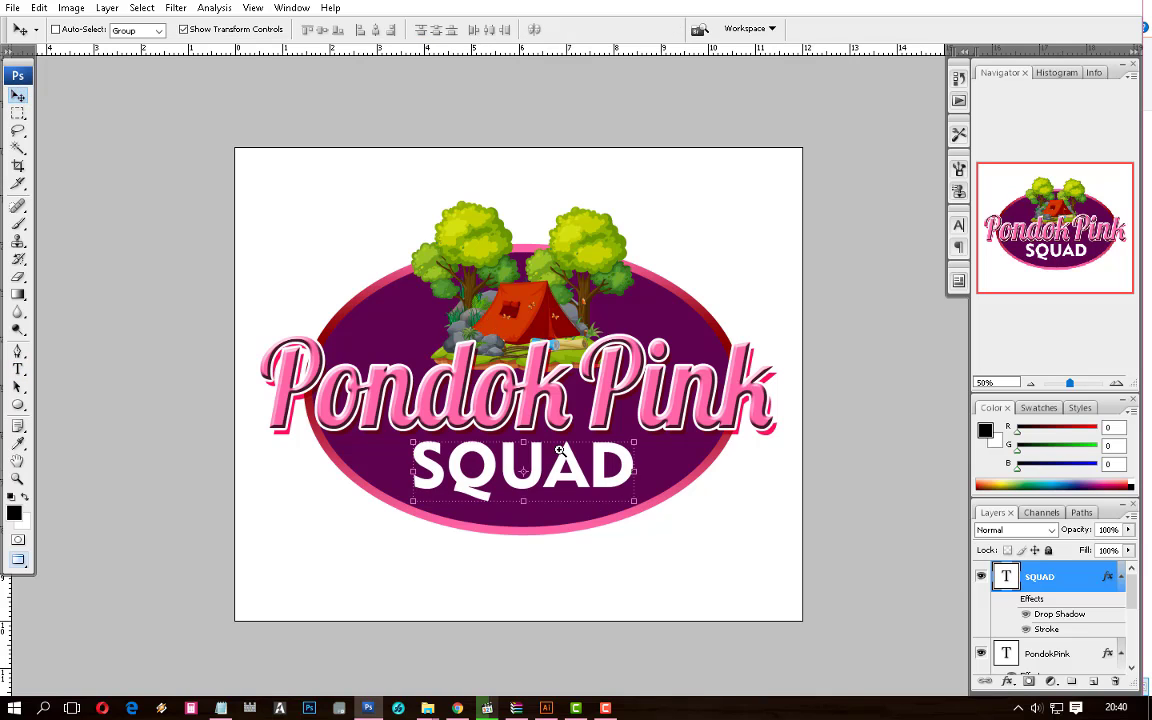
Turn the "SQUAD" layer effects back on, keeping the drop shadow visible and hiding the stroke
scroll(560, 450, down, 1)
scroll(830, 532, up, 2)
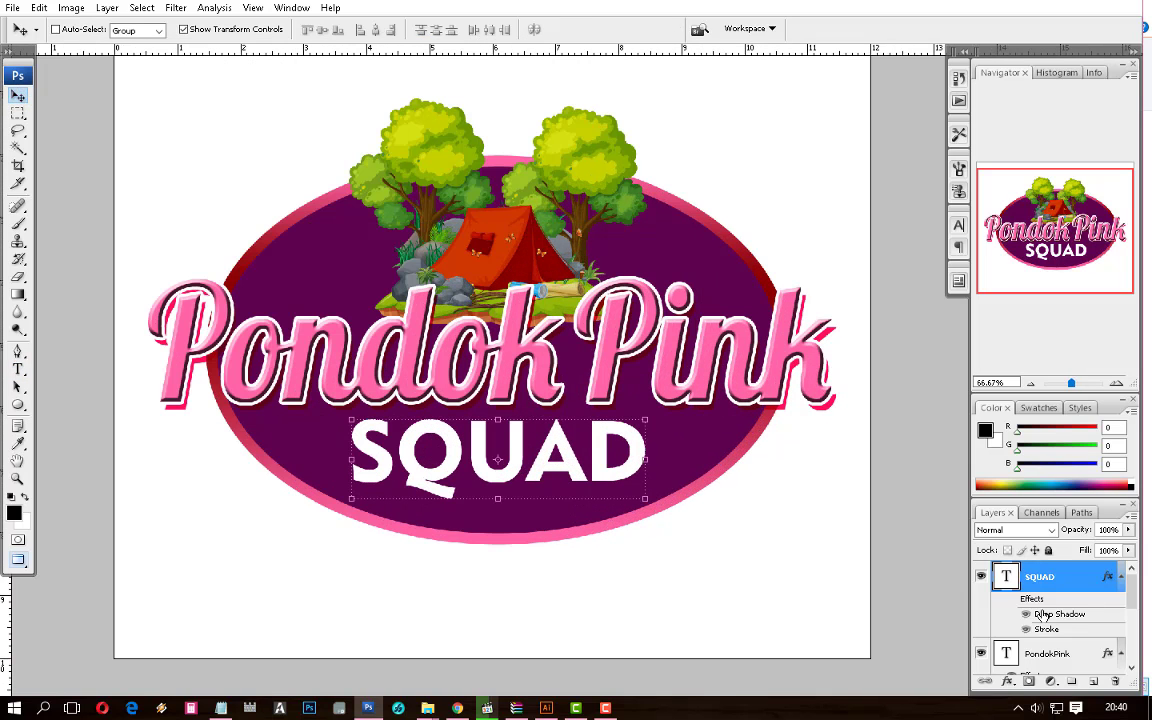
click(1010, 599)
click(1025, 630)
click(1025, 616)
Select the "PondokPink" layer and set its drop shadow colour to the oval's dark purple (600350)
right_click(692, 400)
click(712, 402)
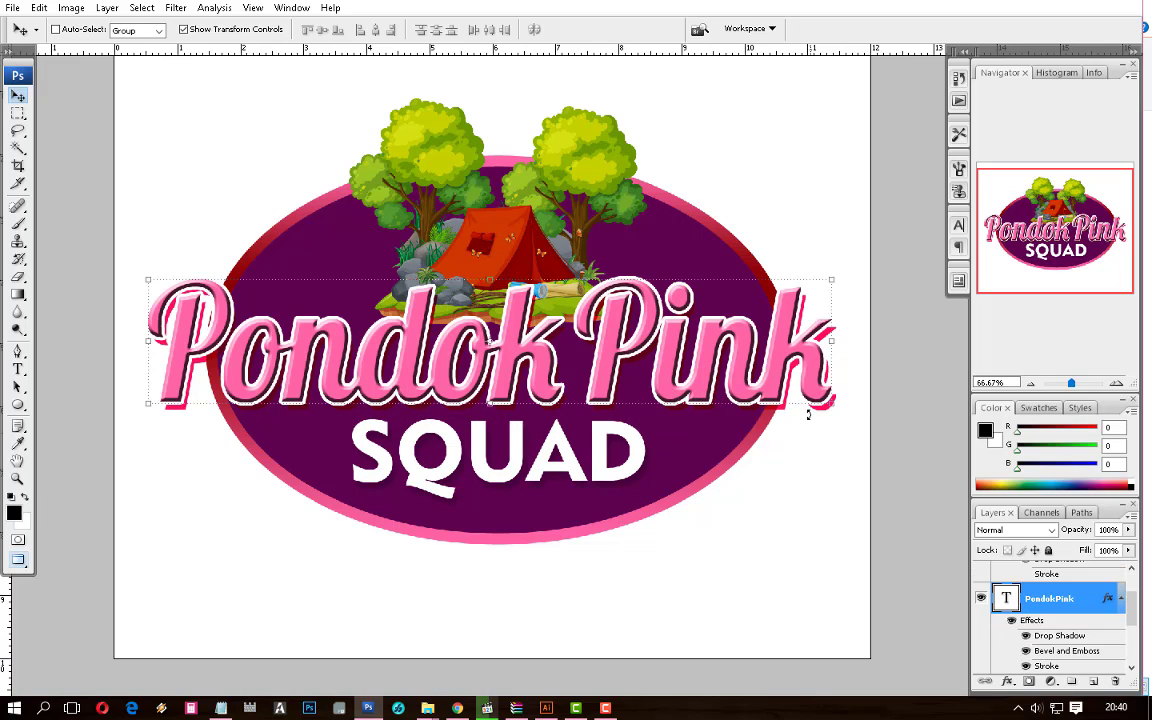
double_click(1068, 641)
click(959, 273)
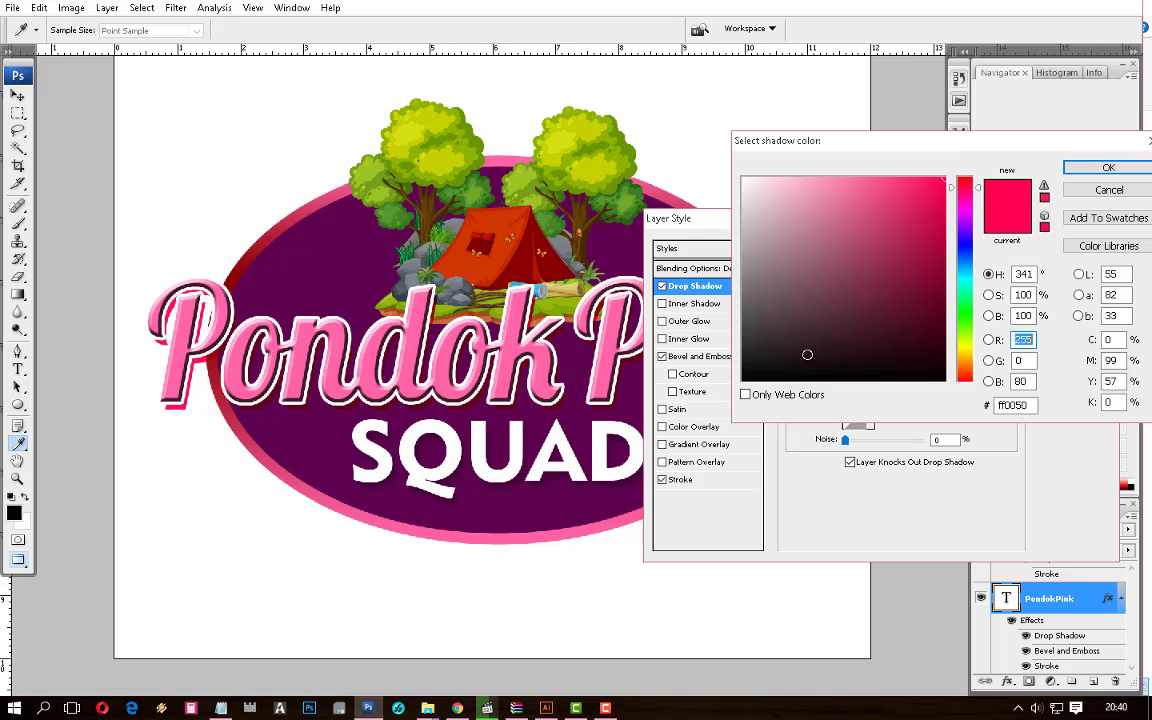
click(744, 379)
click(303, 293)
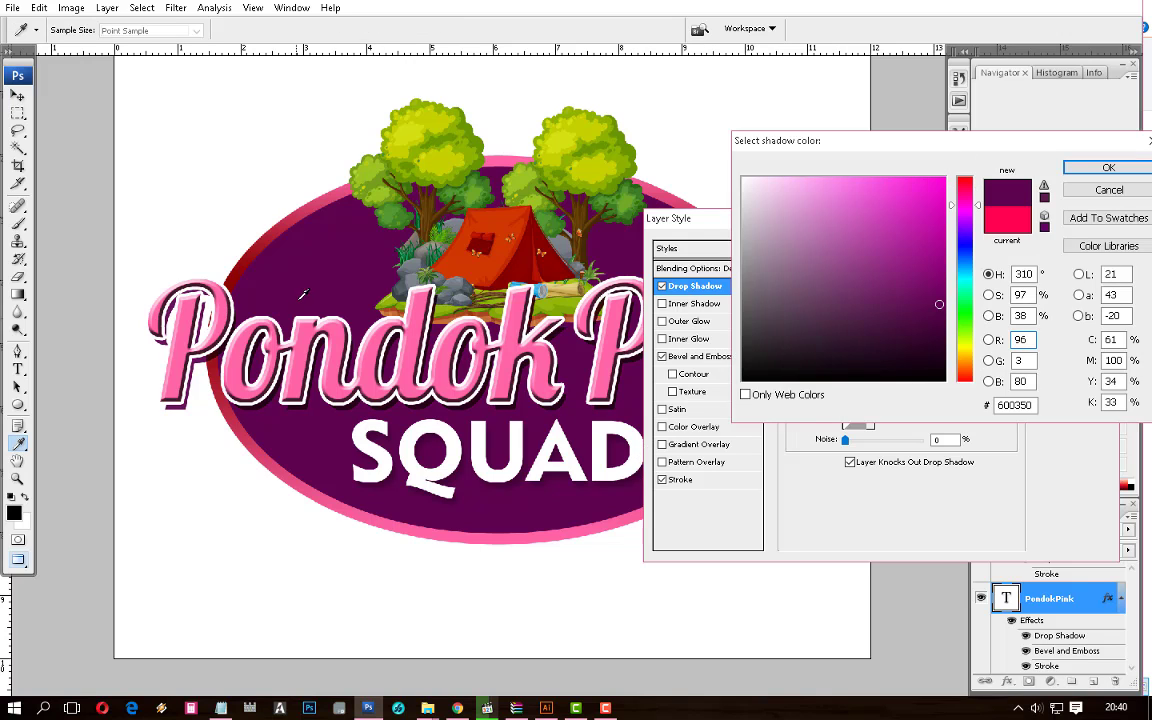
key(Return)
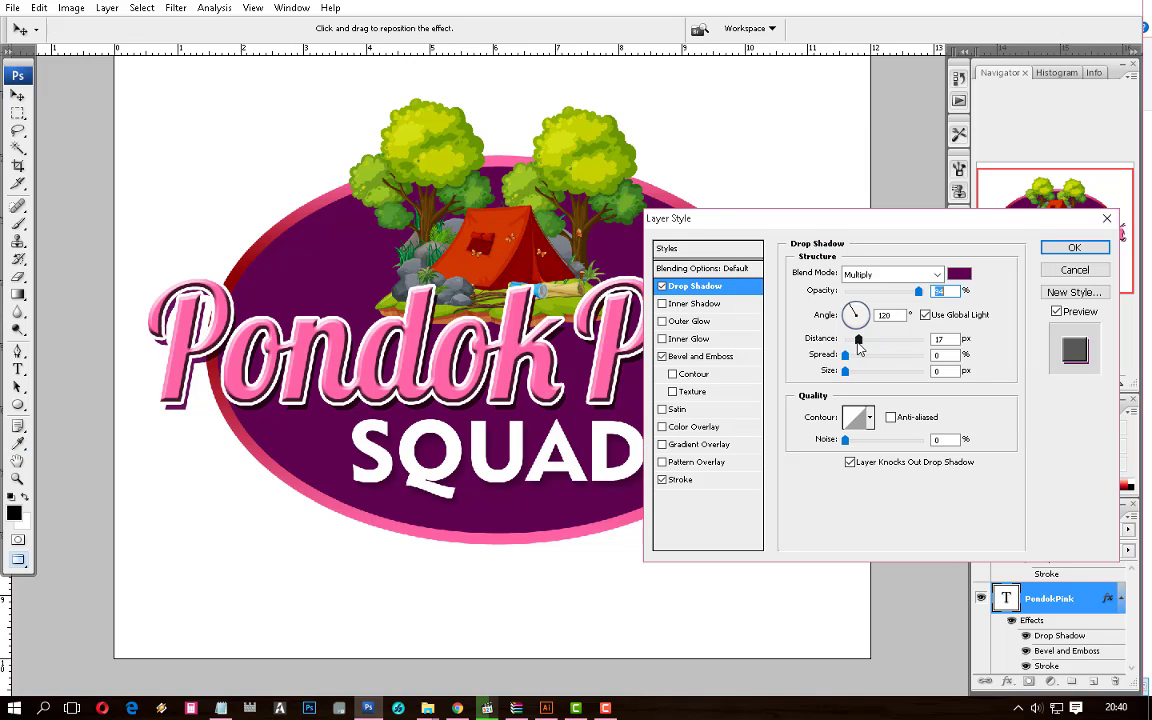
Set the drop shadow to Normal blend mode with 100% opacity, 24 px distance, 100% spread and 29 px size
drag(858, 340, 926, 358)
drag(919, 291, 926, 291)
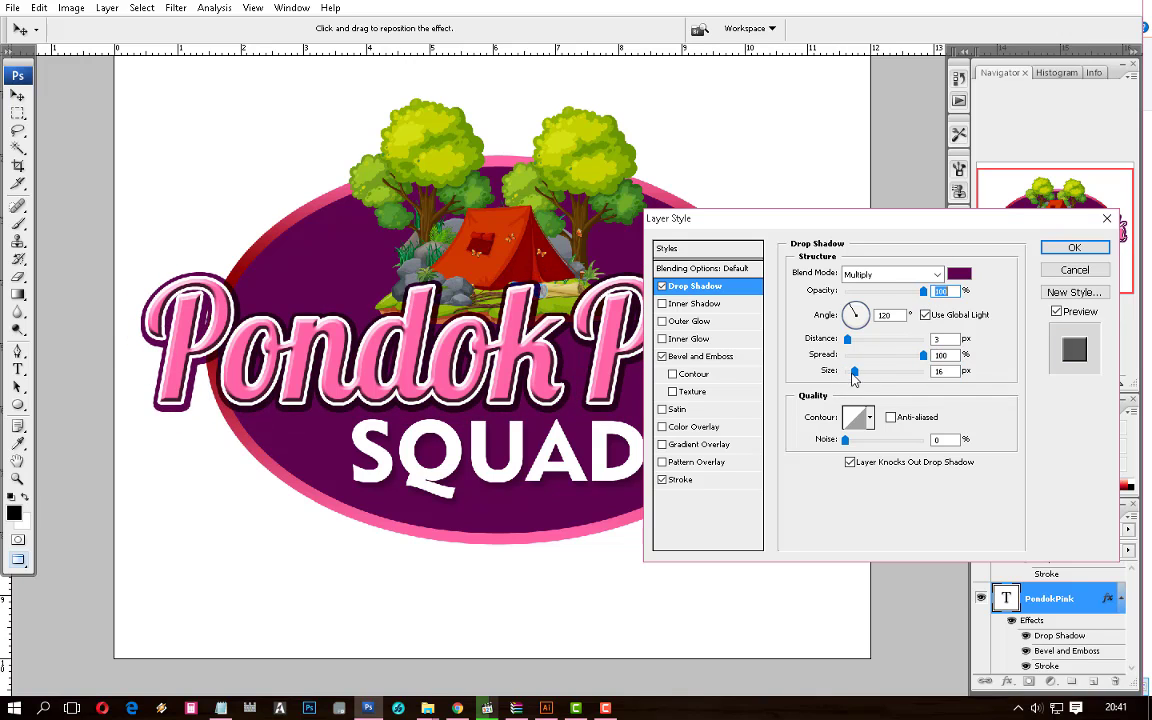
drag(853, 375, 866, 346)
click(885, 274)
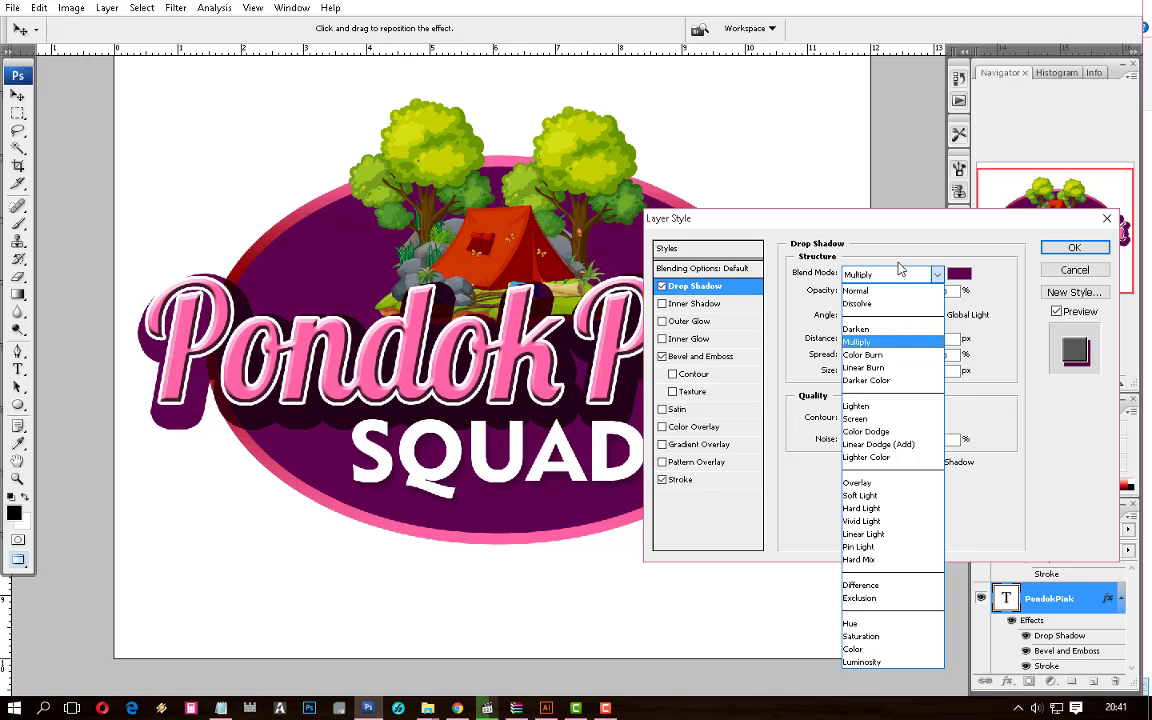
click(808, 245)
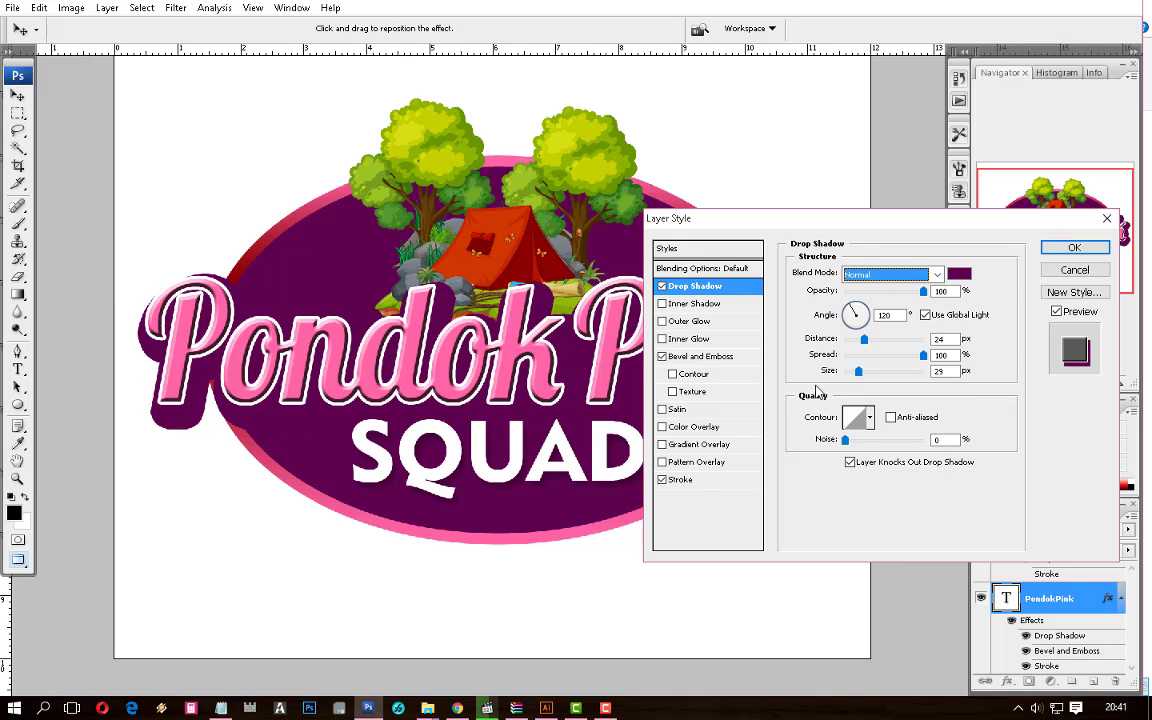
Reduce the "PondokPink" drop shadow to 12 px distance and 27 px size
click(865, 340)
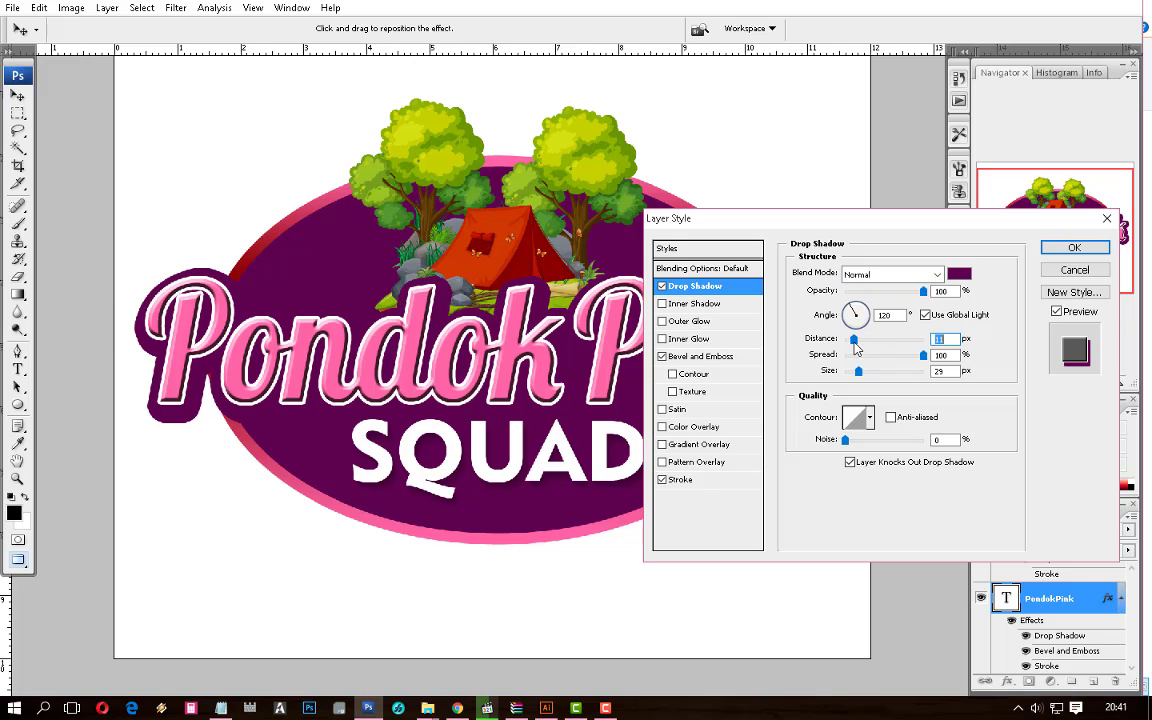
mouse_move(920, 357)
mouse_down()
mouse_move(898, 357)
mouse_move(938, 361)
mouse_up()
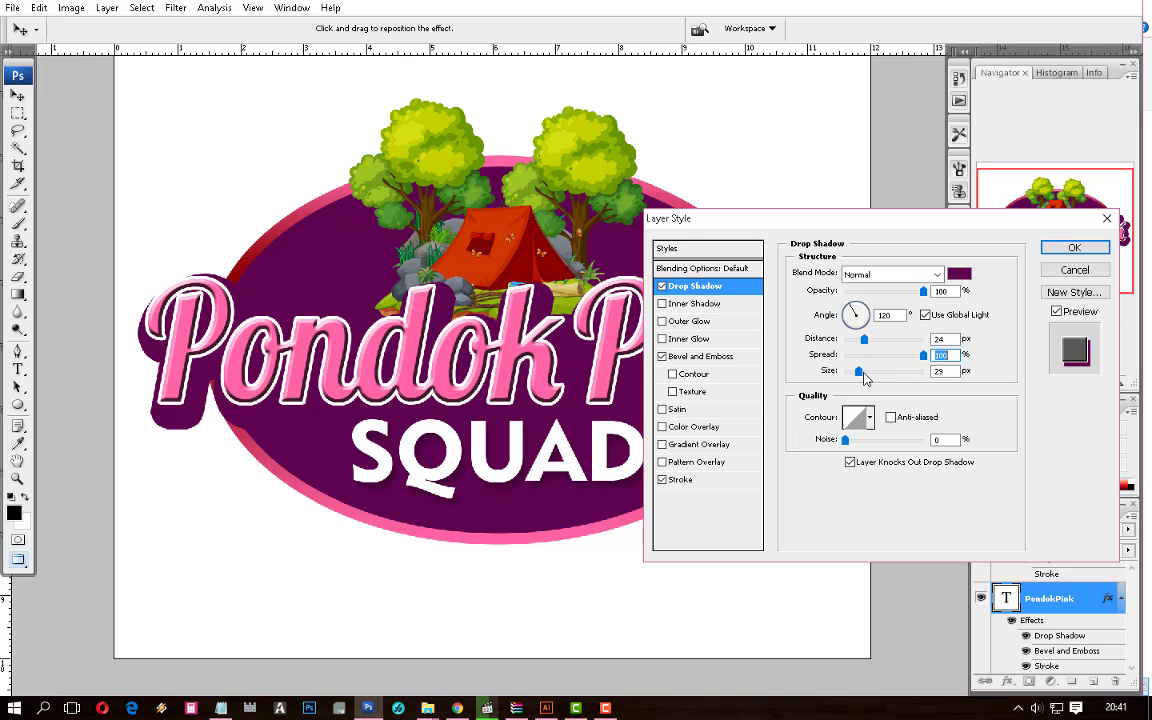
drag(858, 371, 854, 341)
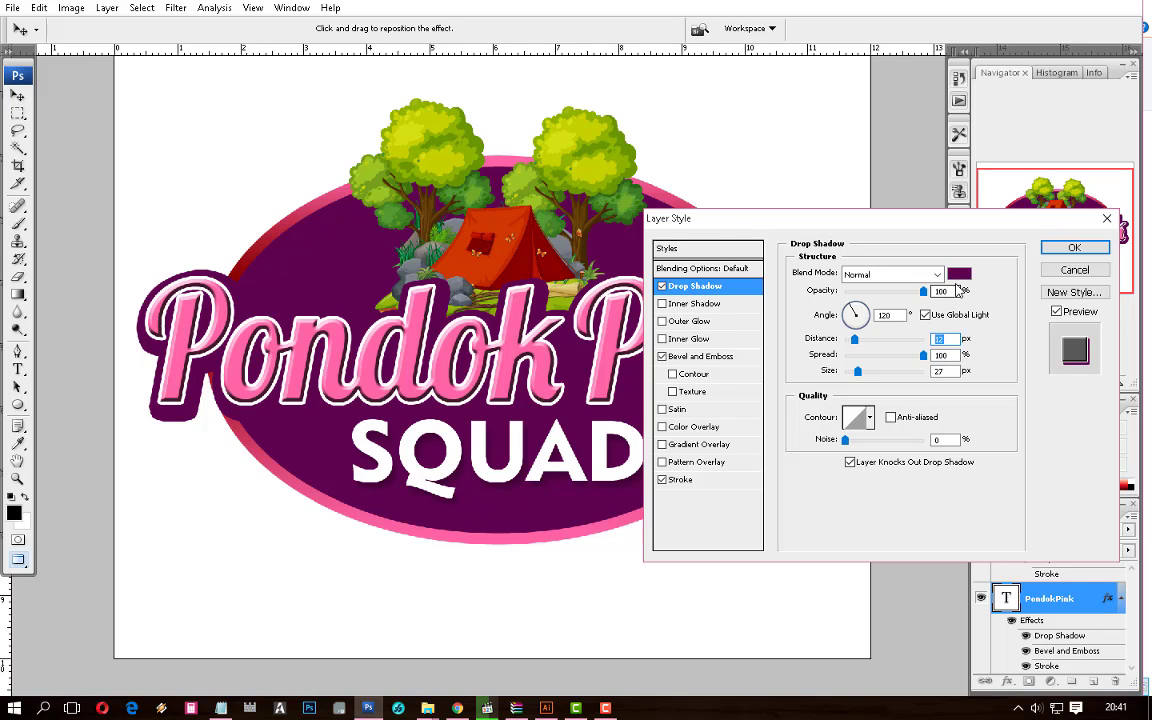
Try red, black and white shadow colours, resample the oval's dark purple (600350) and apply the layer style
click(959, 273)
drag(484, 241, 530, 248)
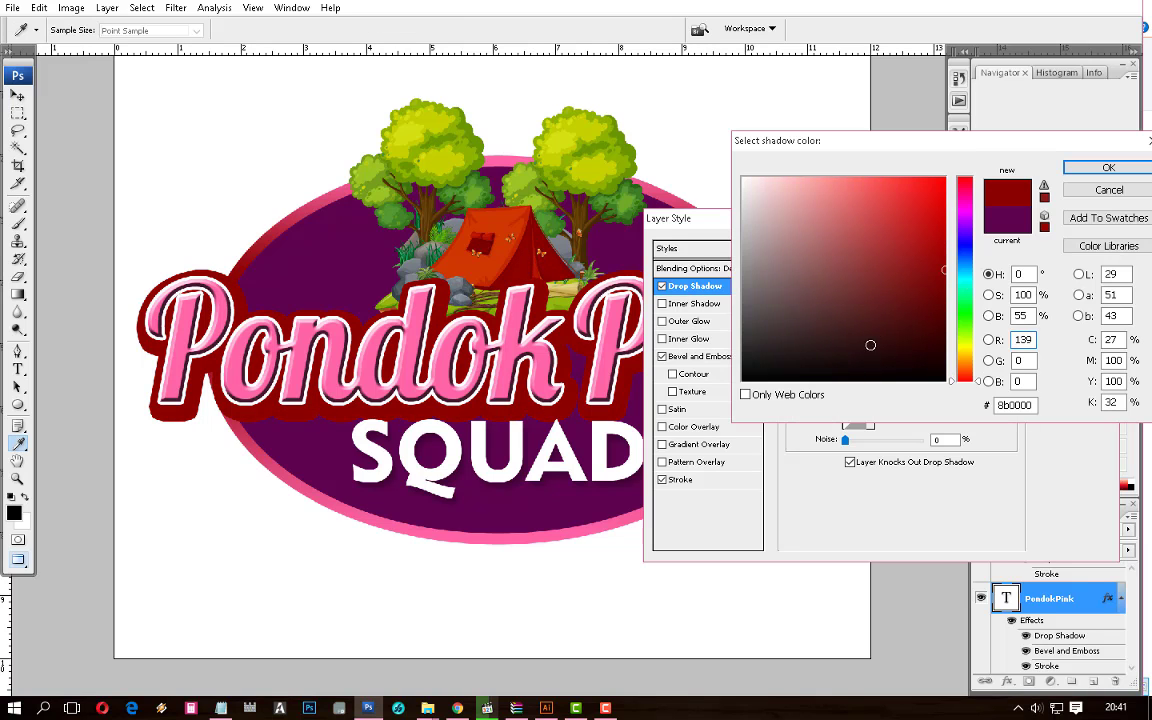
drag(870, 218, 882, 205)
drag(840, 318, 598, 412)
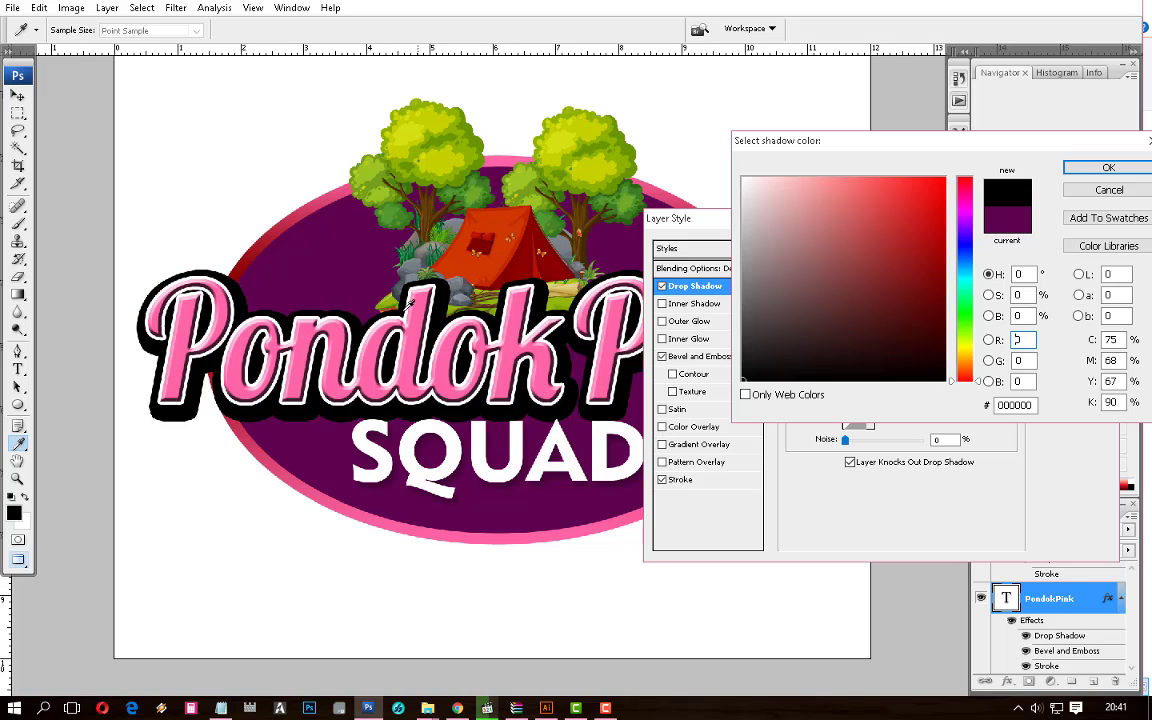
click(285, 185)
click(228, 220)
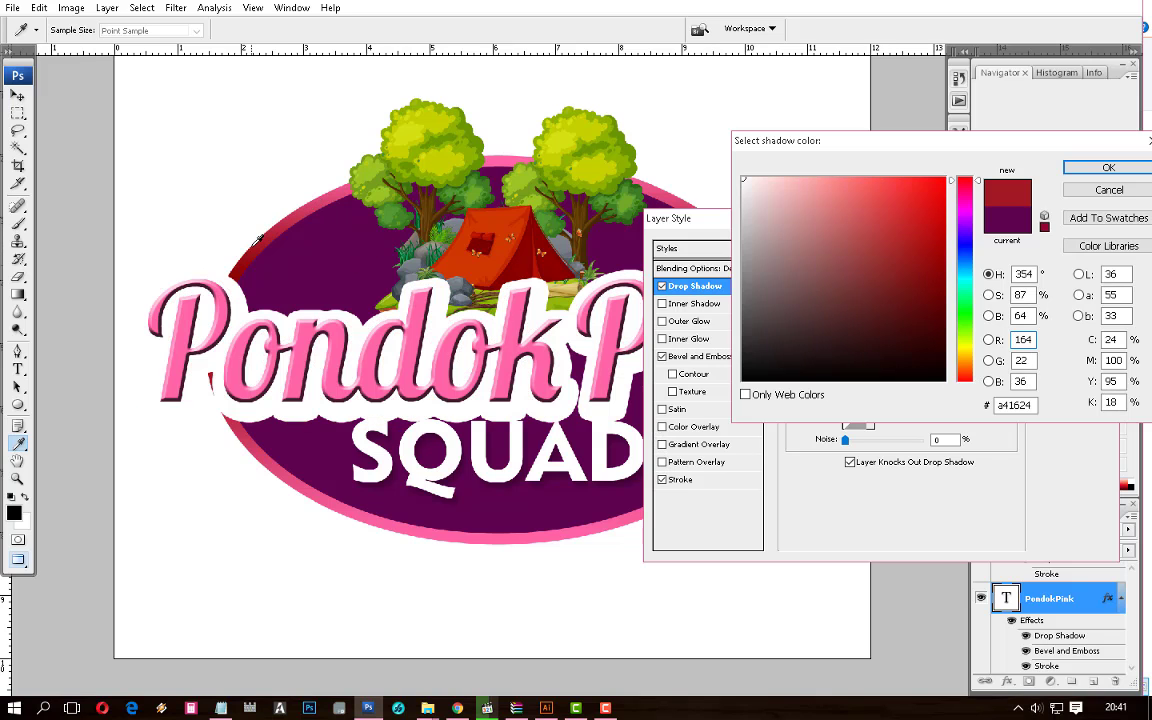
click(303, 447)
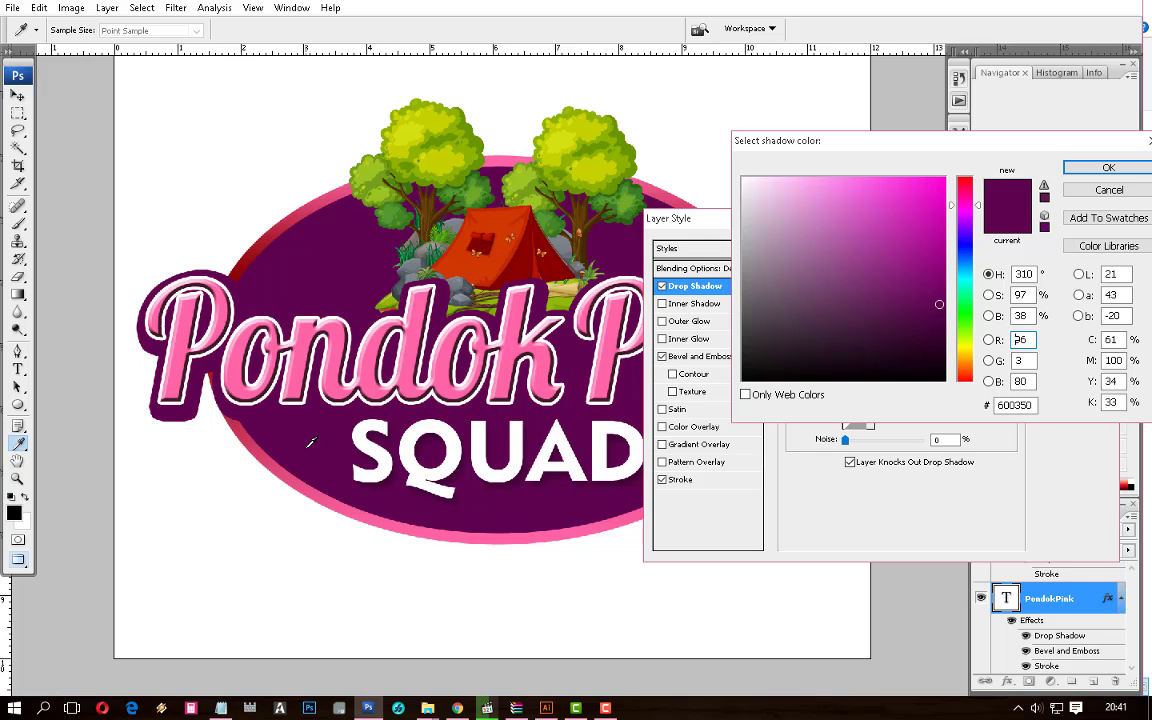
key(Return)
key(Return)
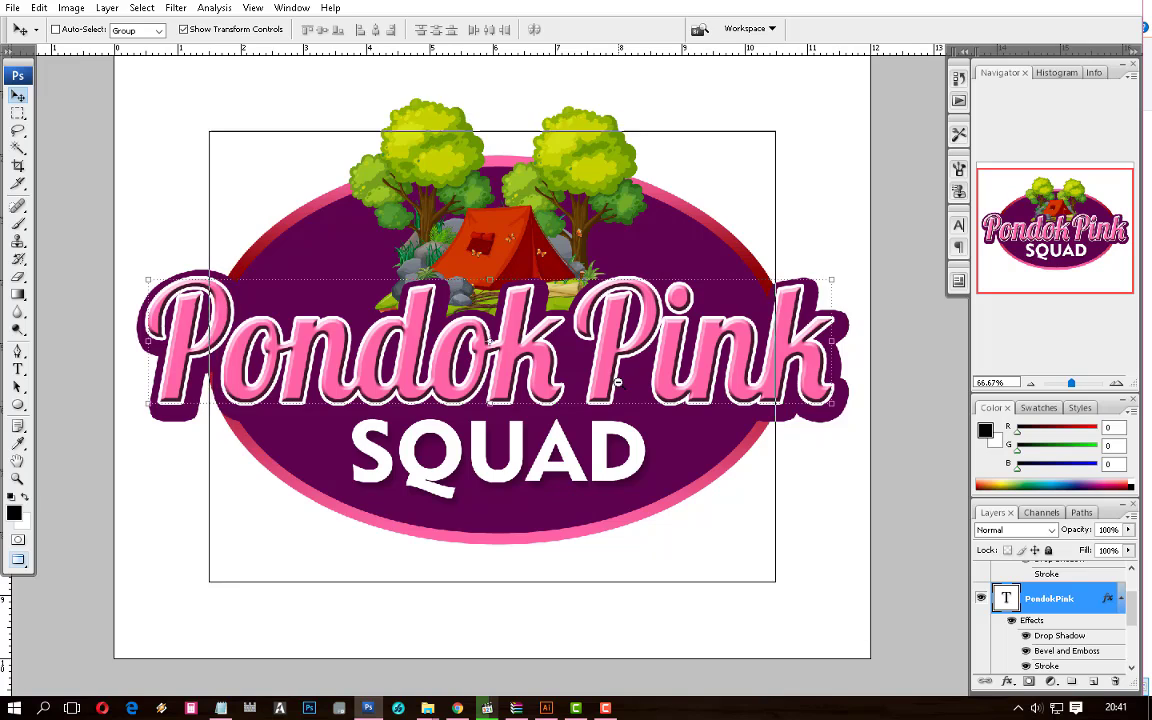
Review the whole sticker design in full-screen mode on a black background with the panels hidden
key(ctrl+minus)
click(18, 113)
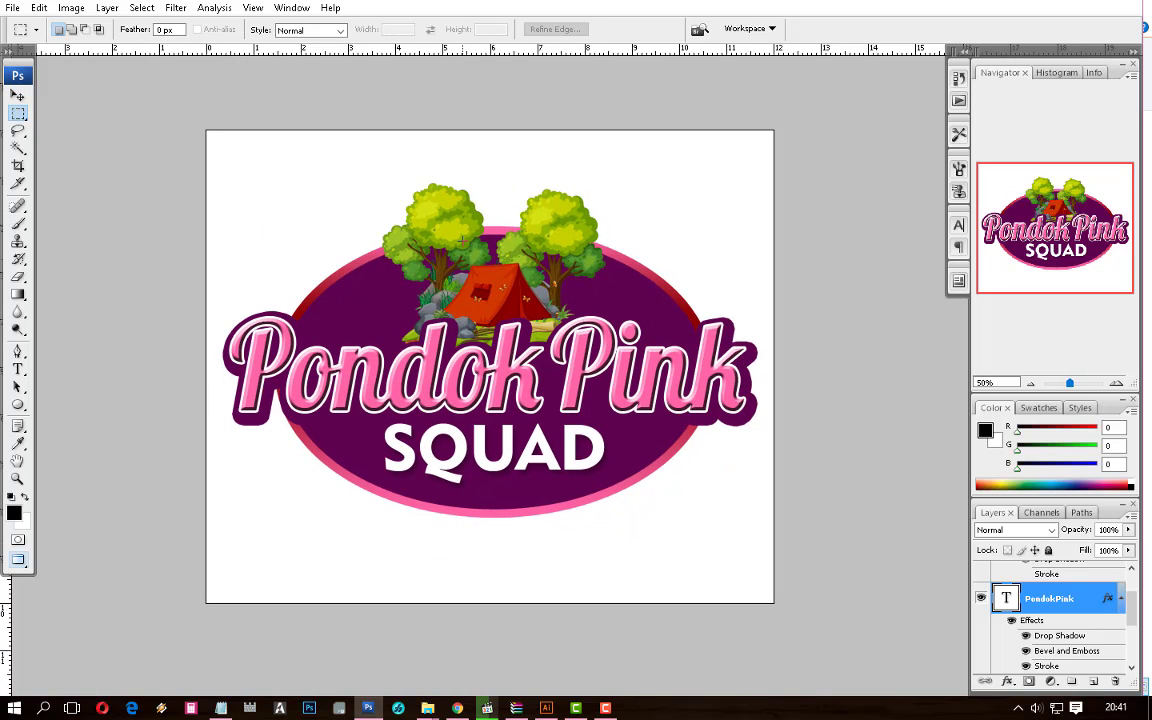
click(18, 95)
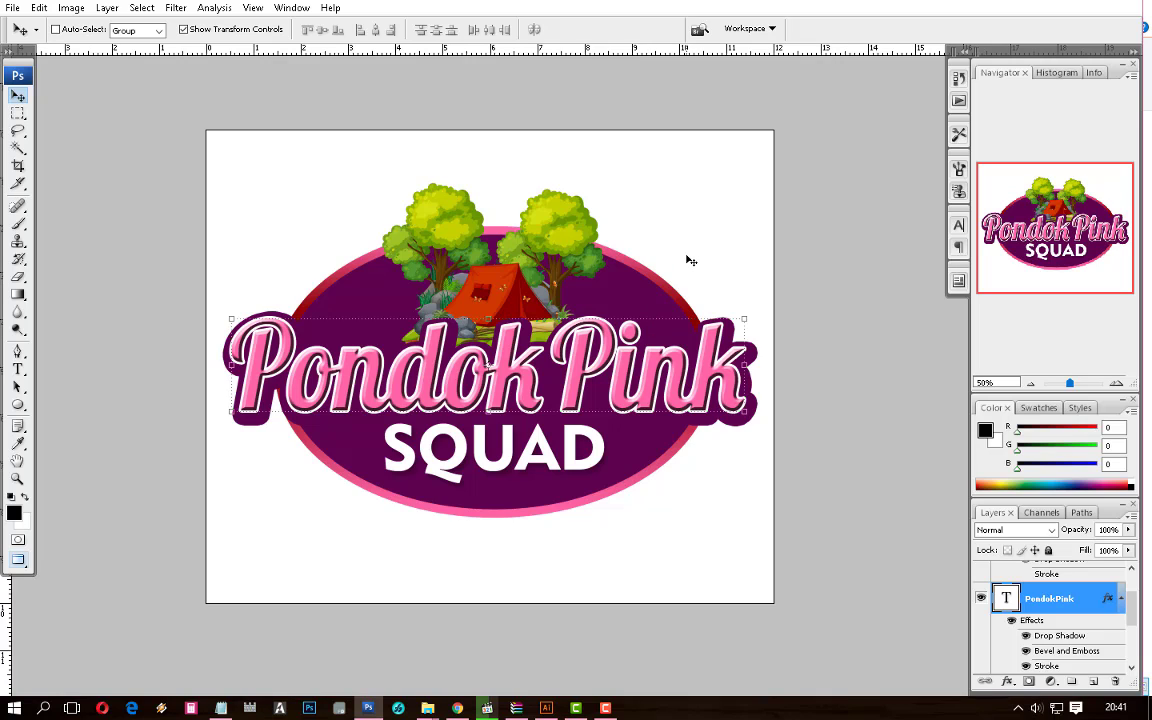
click(18, 113)
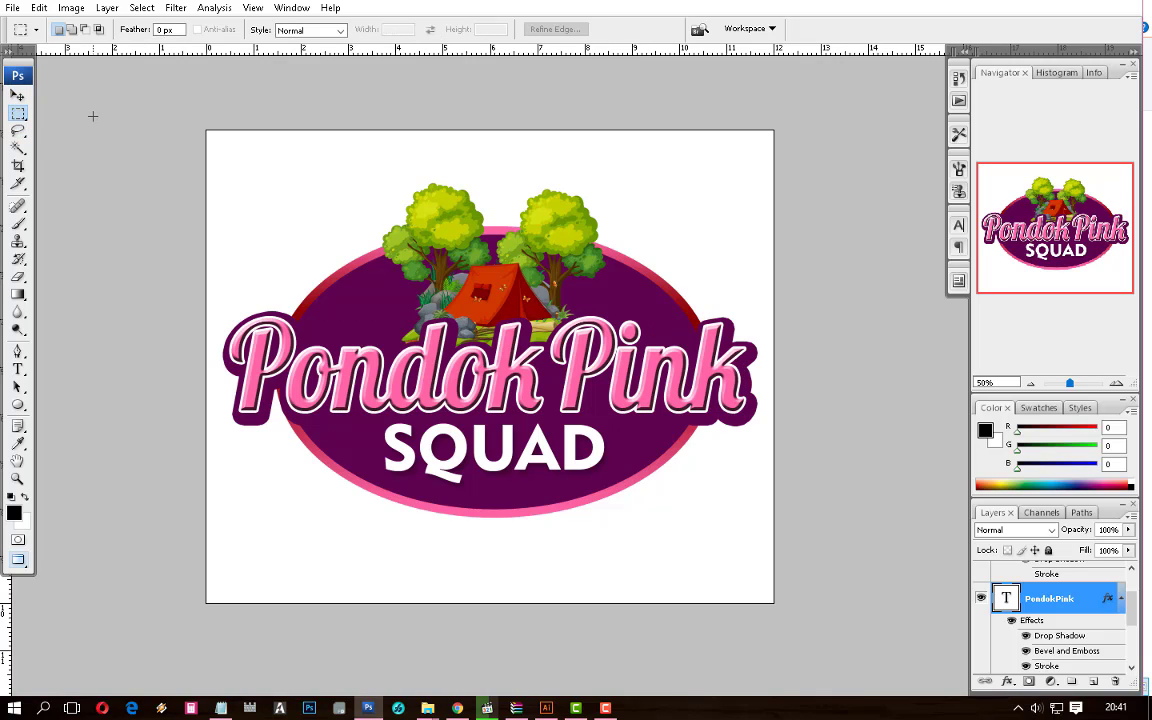
key(f)
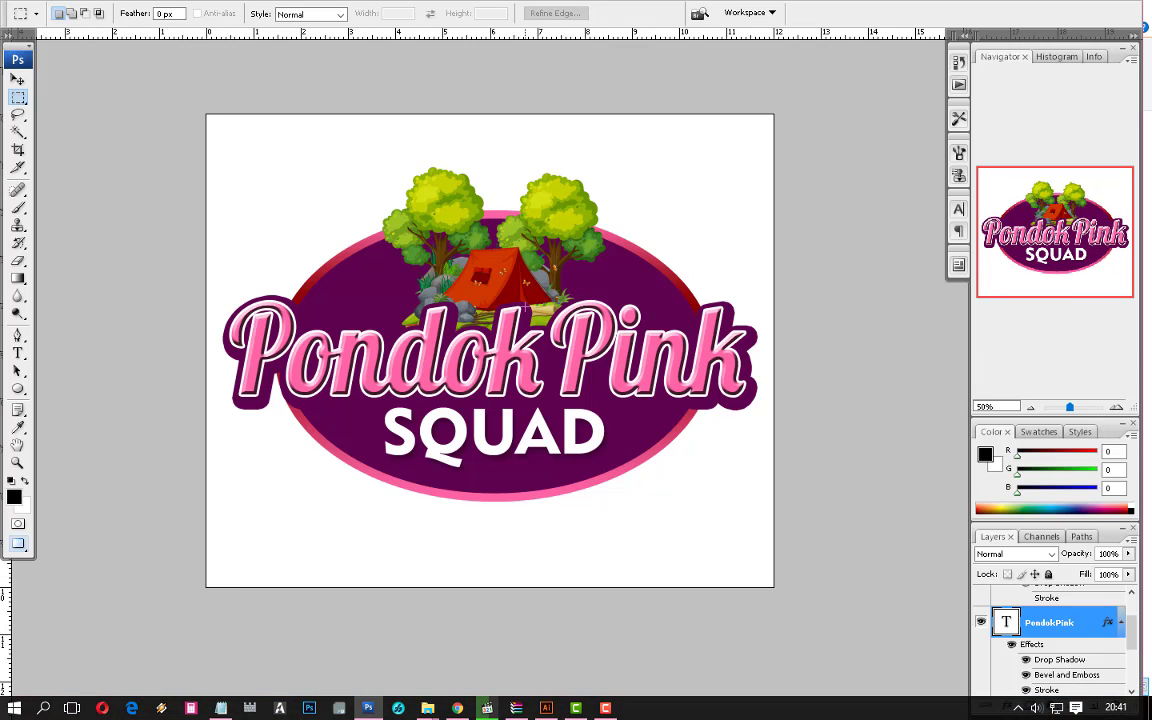
key(f)
key(f)
key(f)
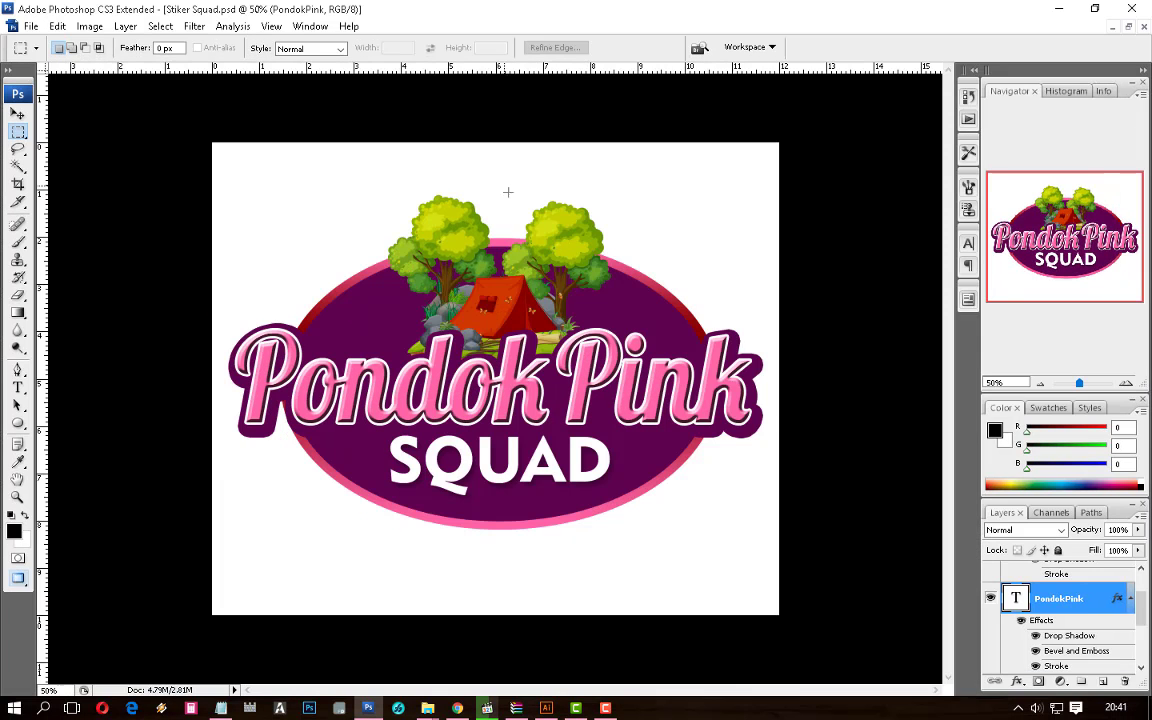
key(f)
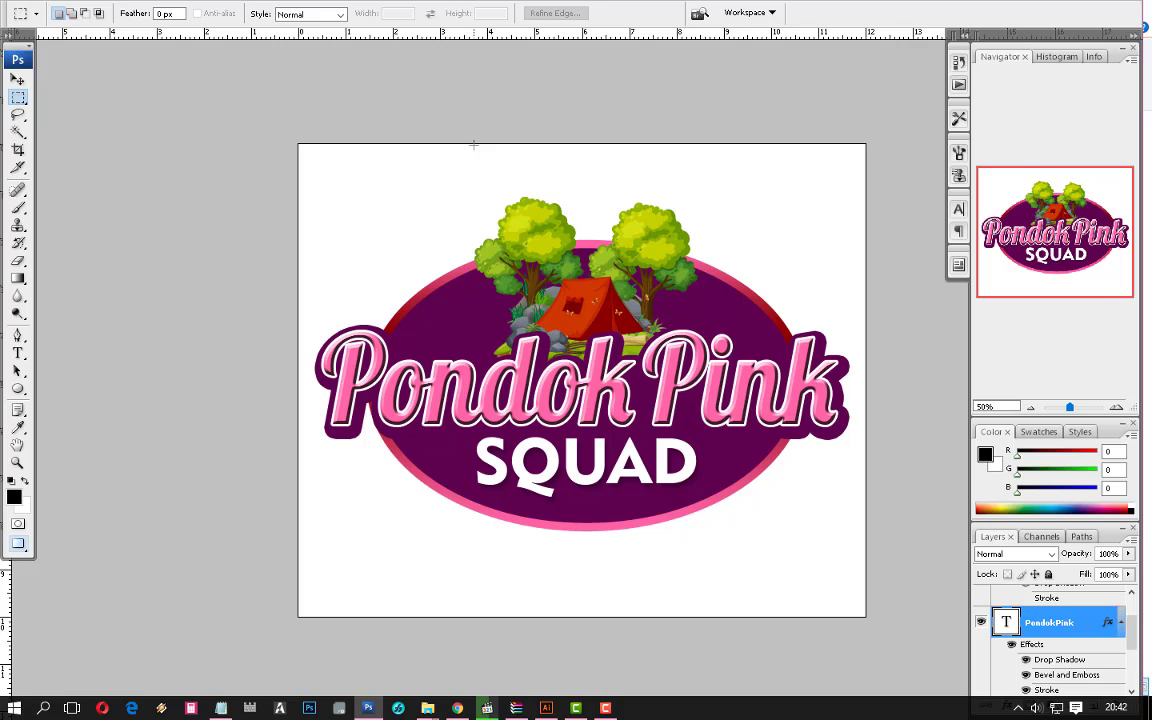
key(Tab)
right_click(467, 100)
click(501, 127)
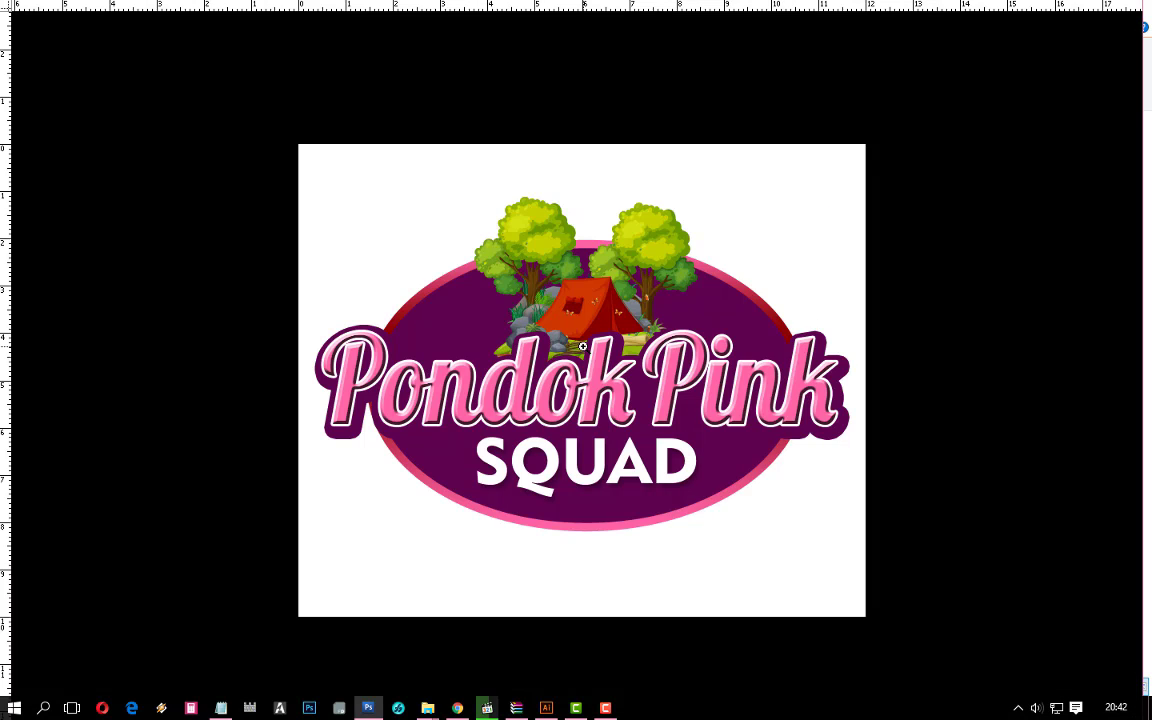
scroll(583, 346, up, 1)
scroll(583, 346, down, 1)
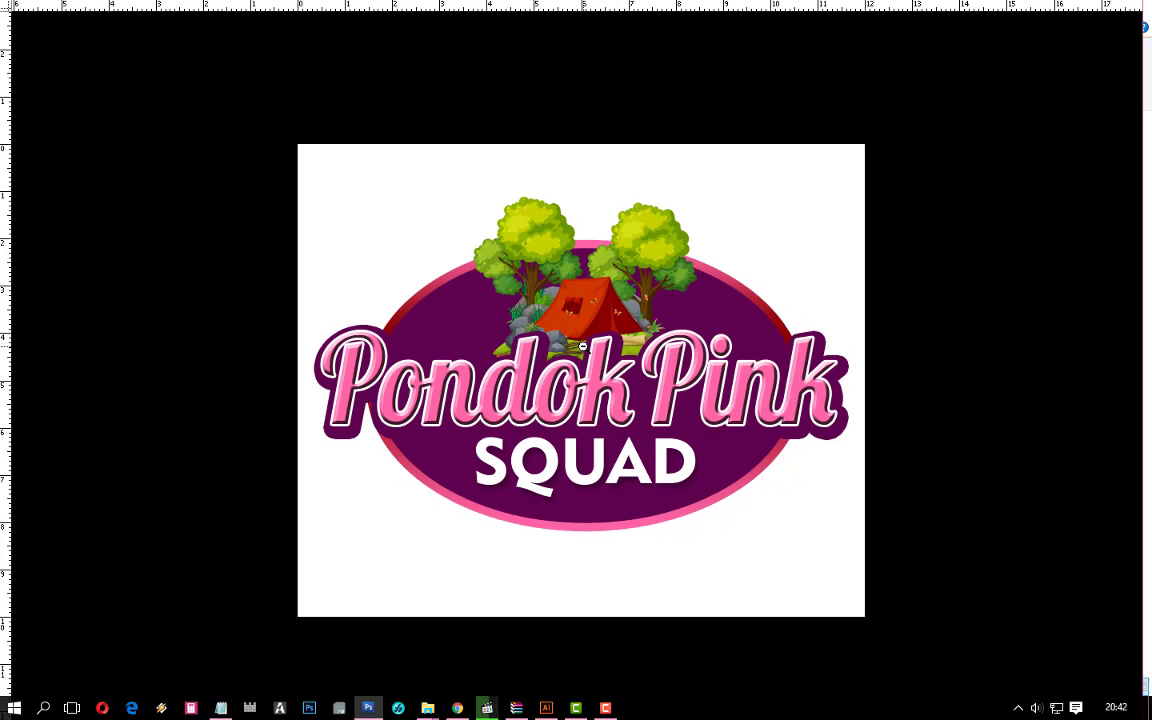